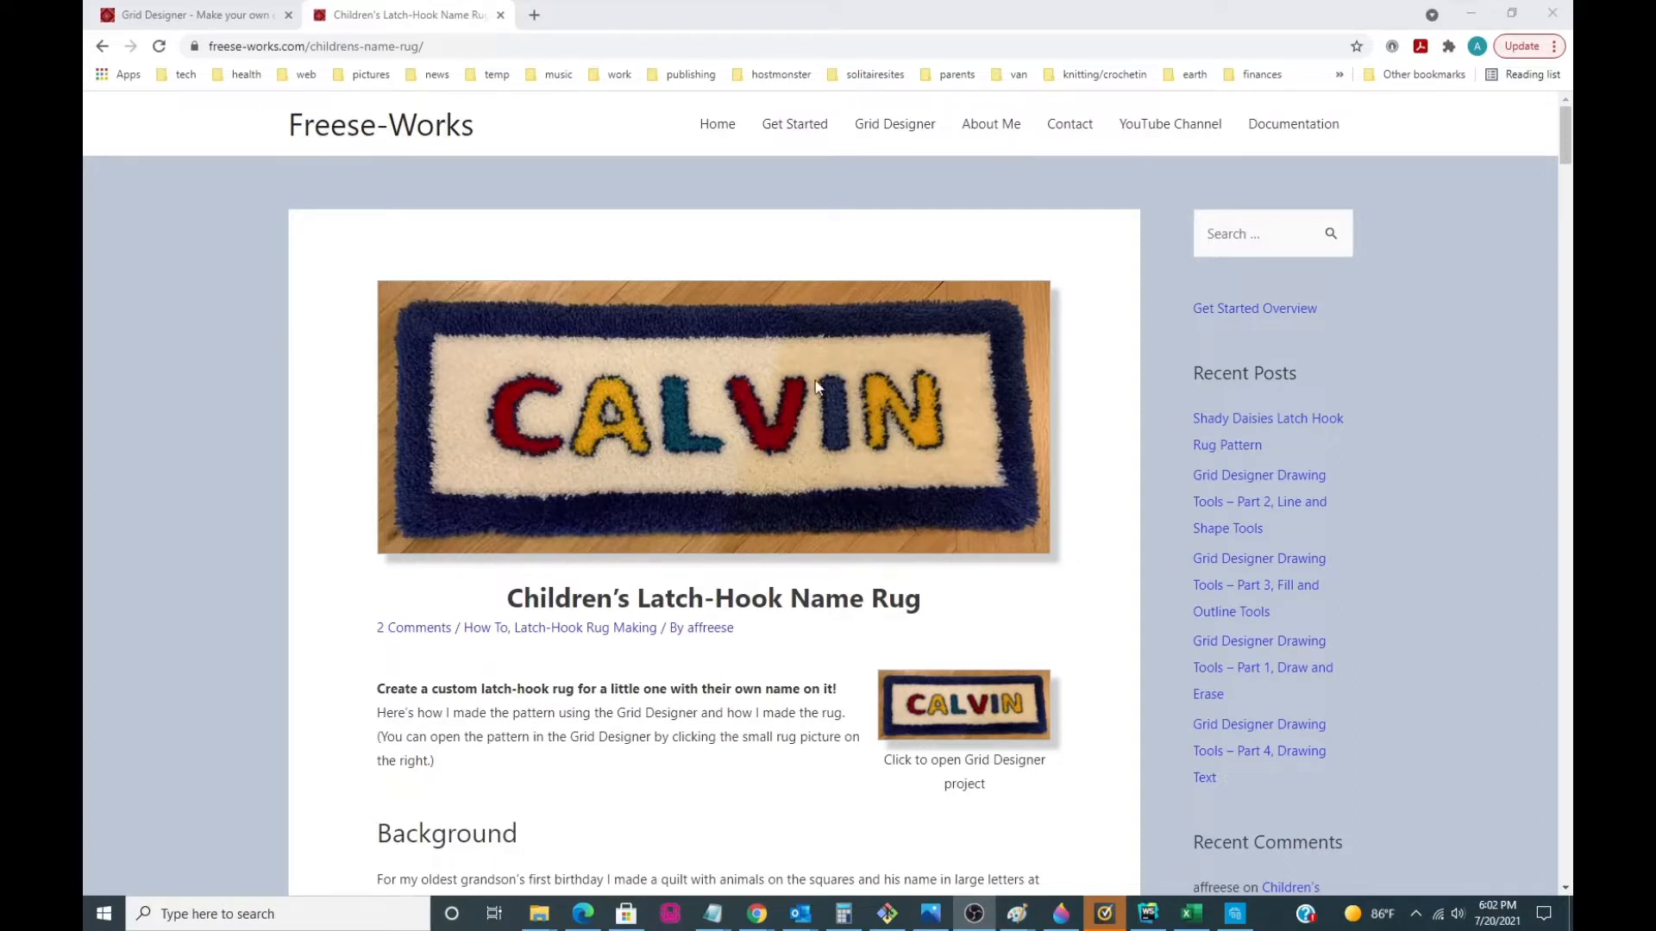
- Look through the Children's Latch-Hook Name Rug article, examining the finished rug photo and the background section about the matching quilt
scroll(794, 651, down, 3)
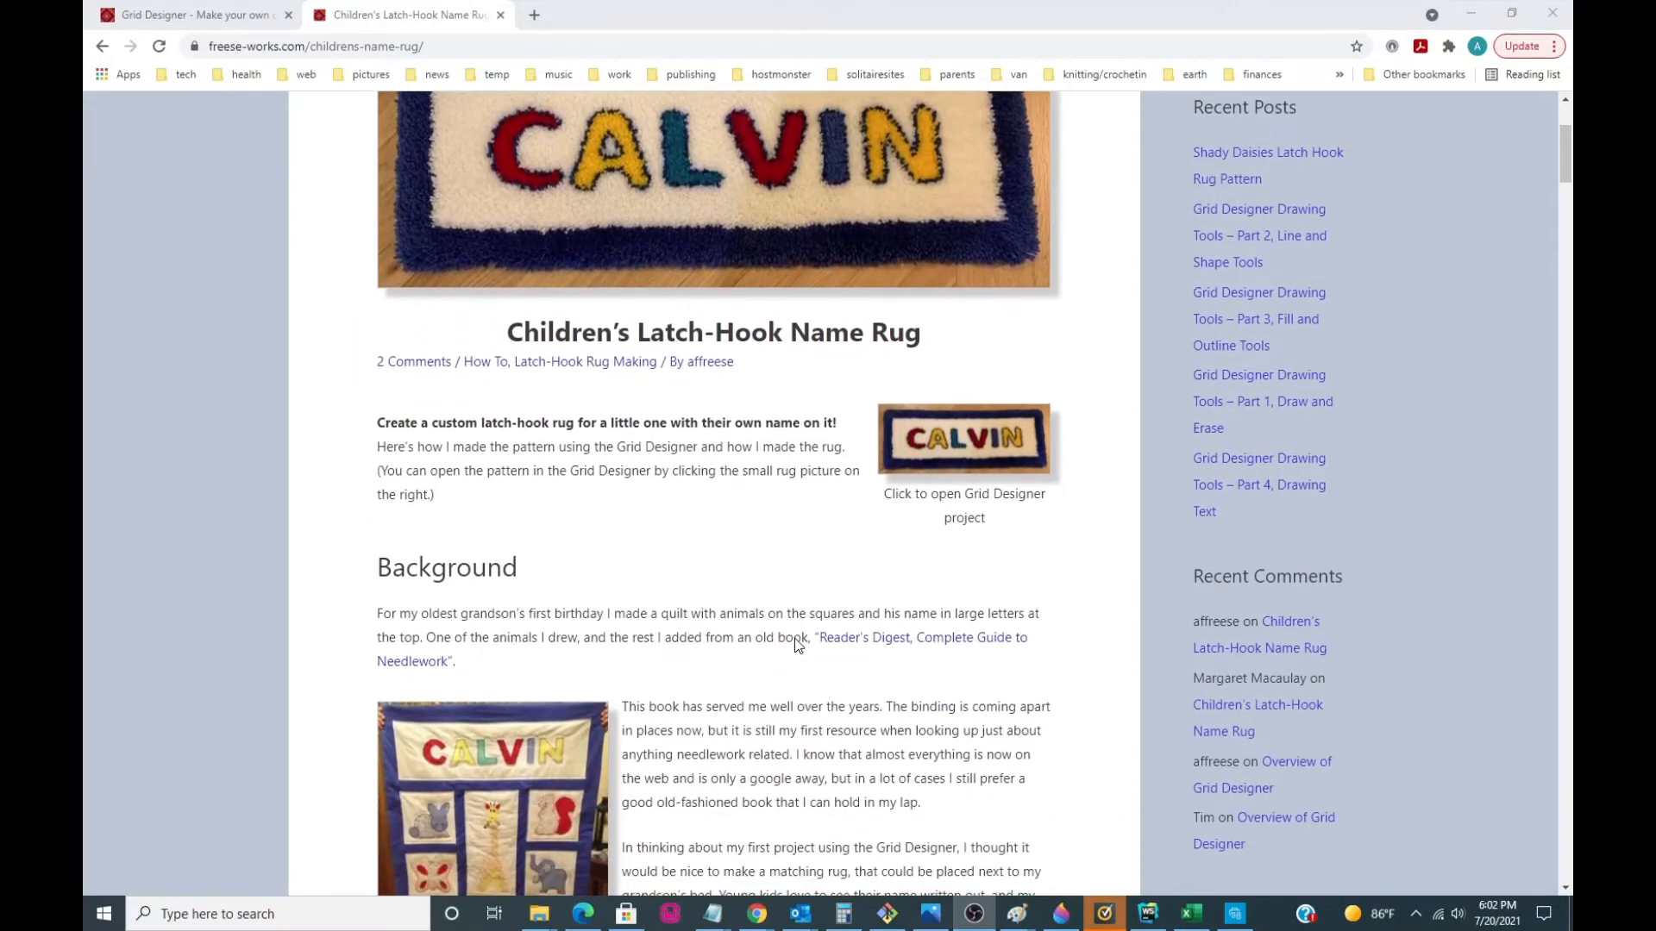
scroll(794, 645, down, 5)
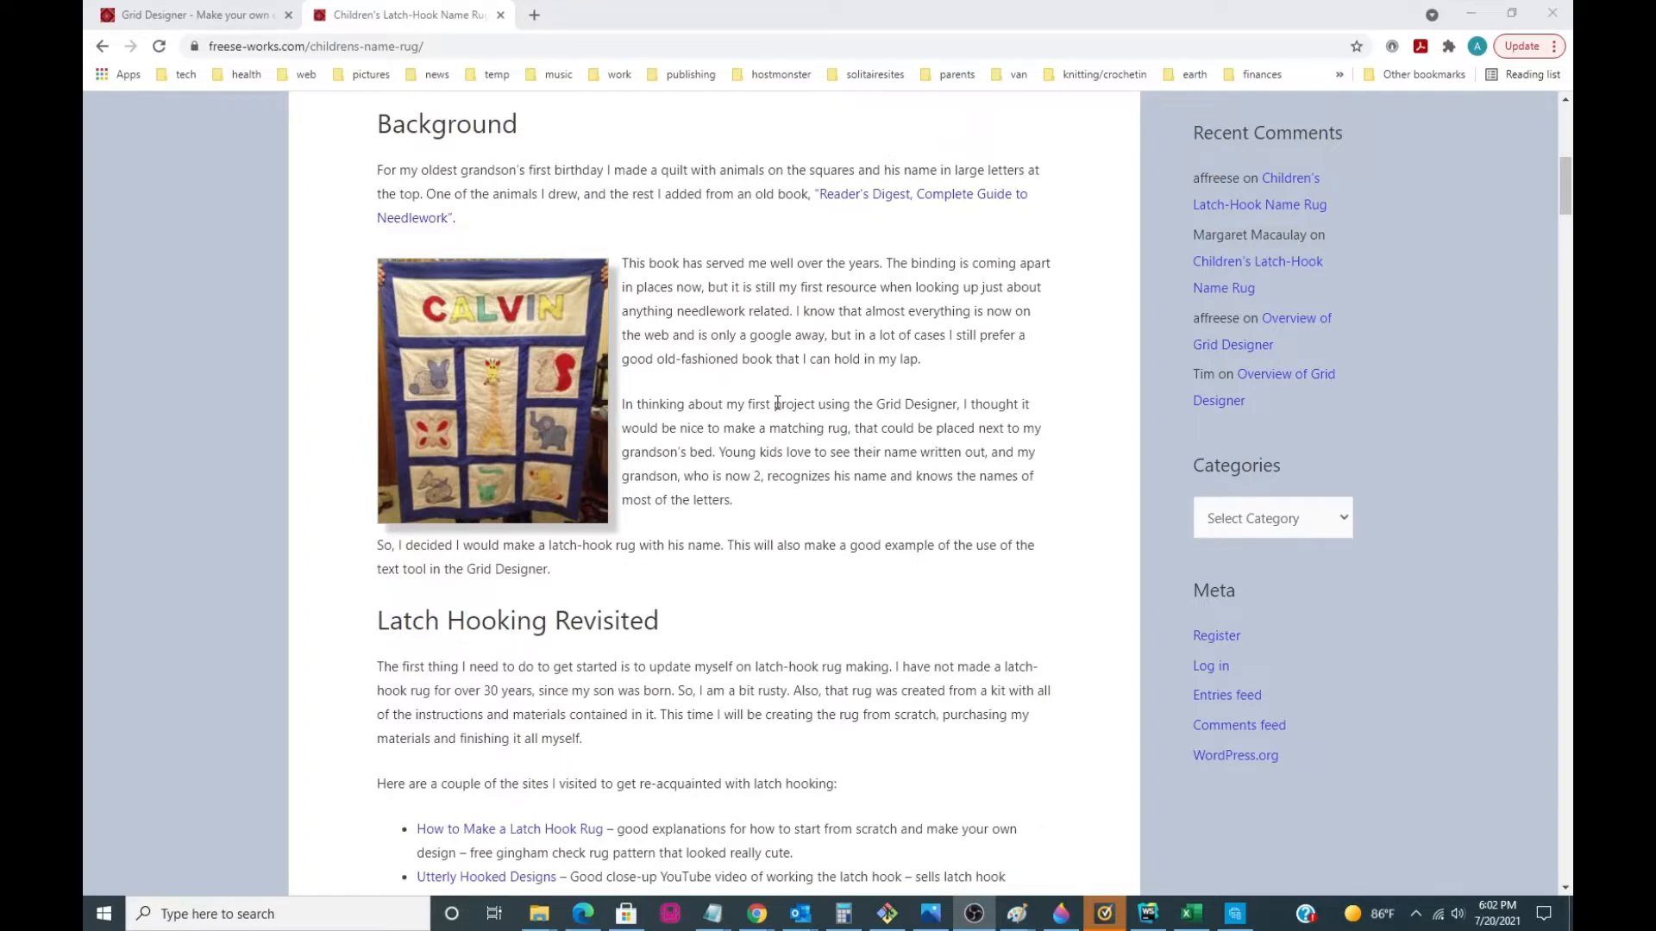
scroll(777, 411, up, 2)
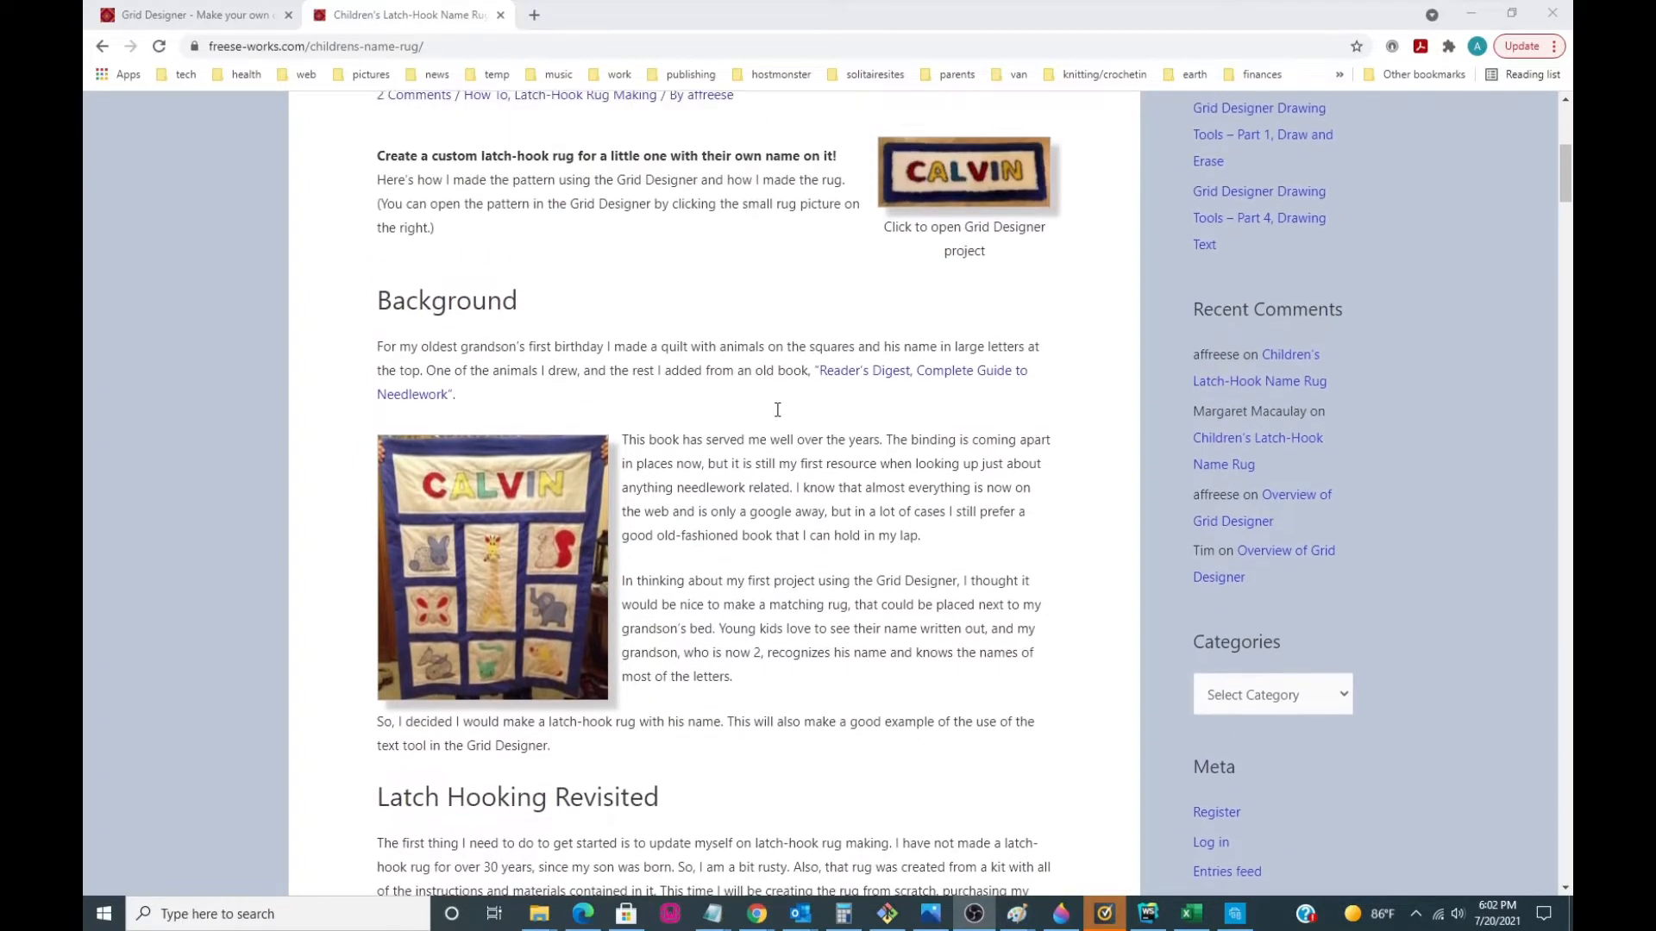
scroll(777, 410, down, 1)
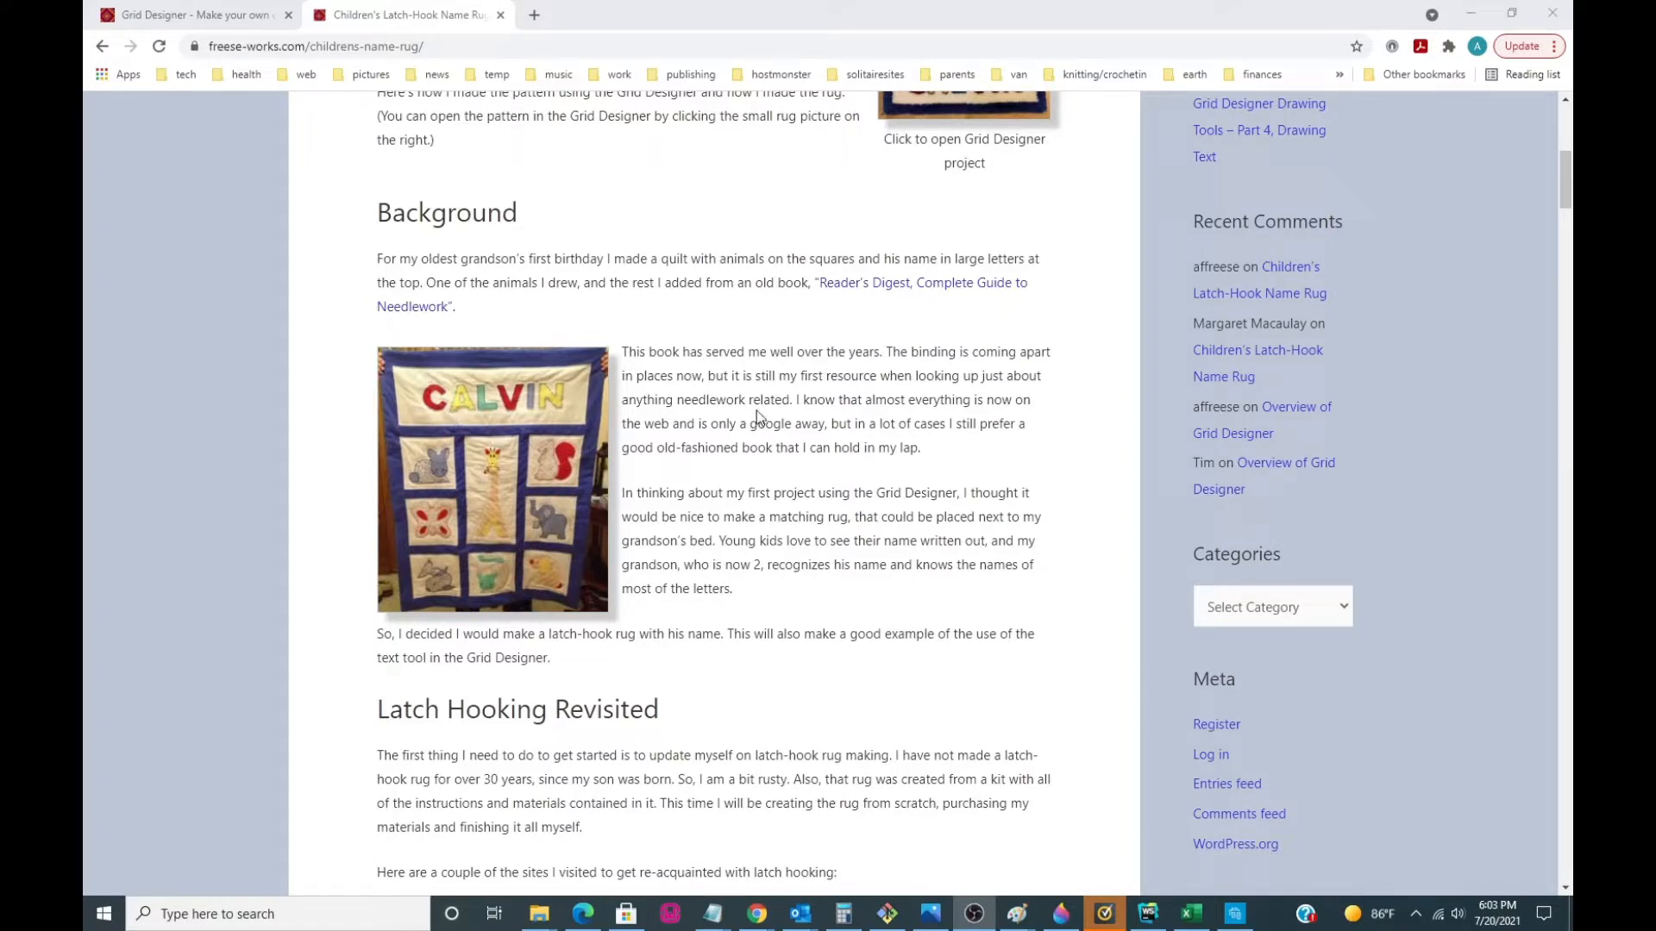
scroll(781, 424, up, 6)
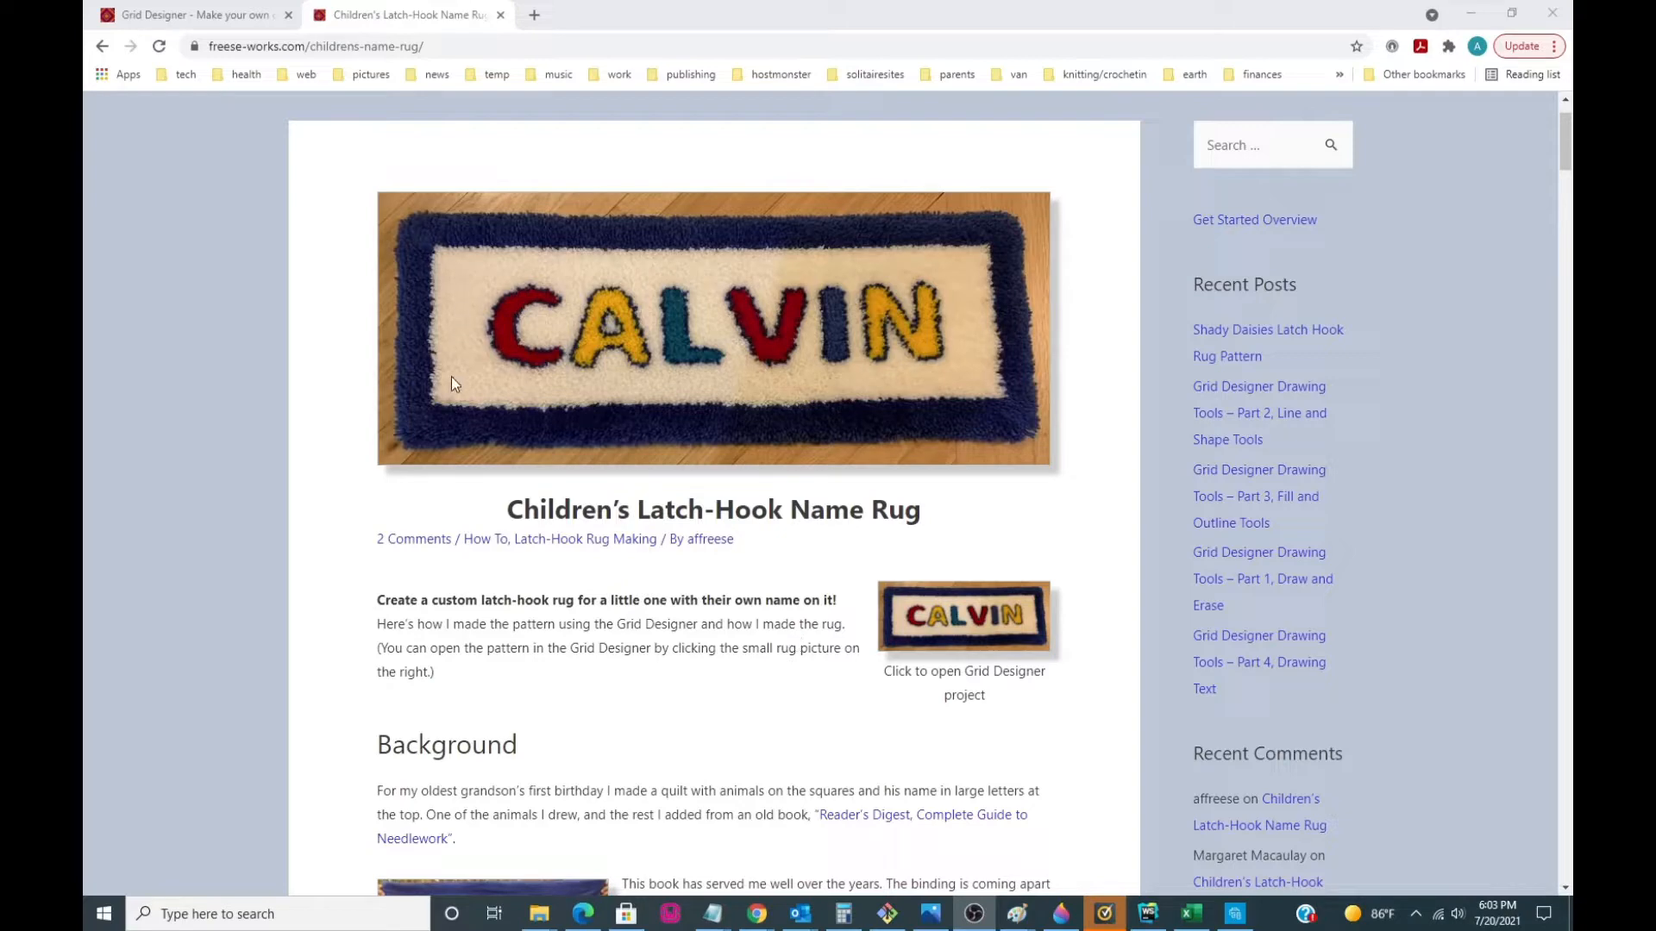
scroll(567, 664, down, 5)
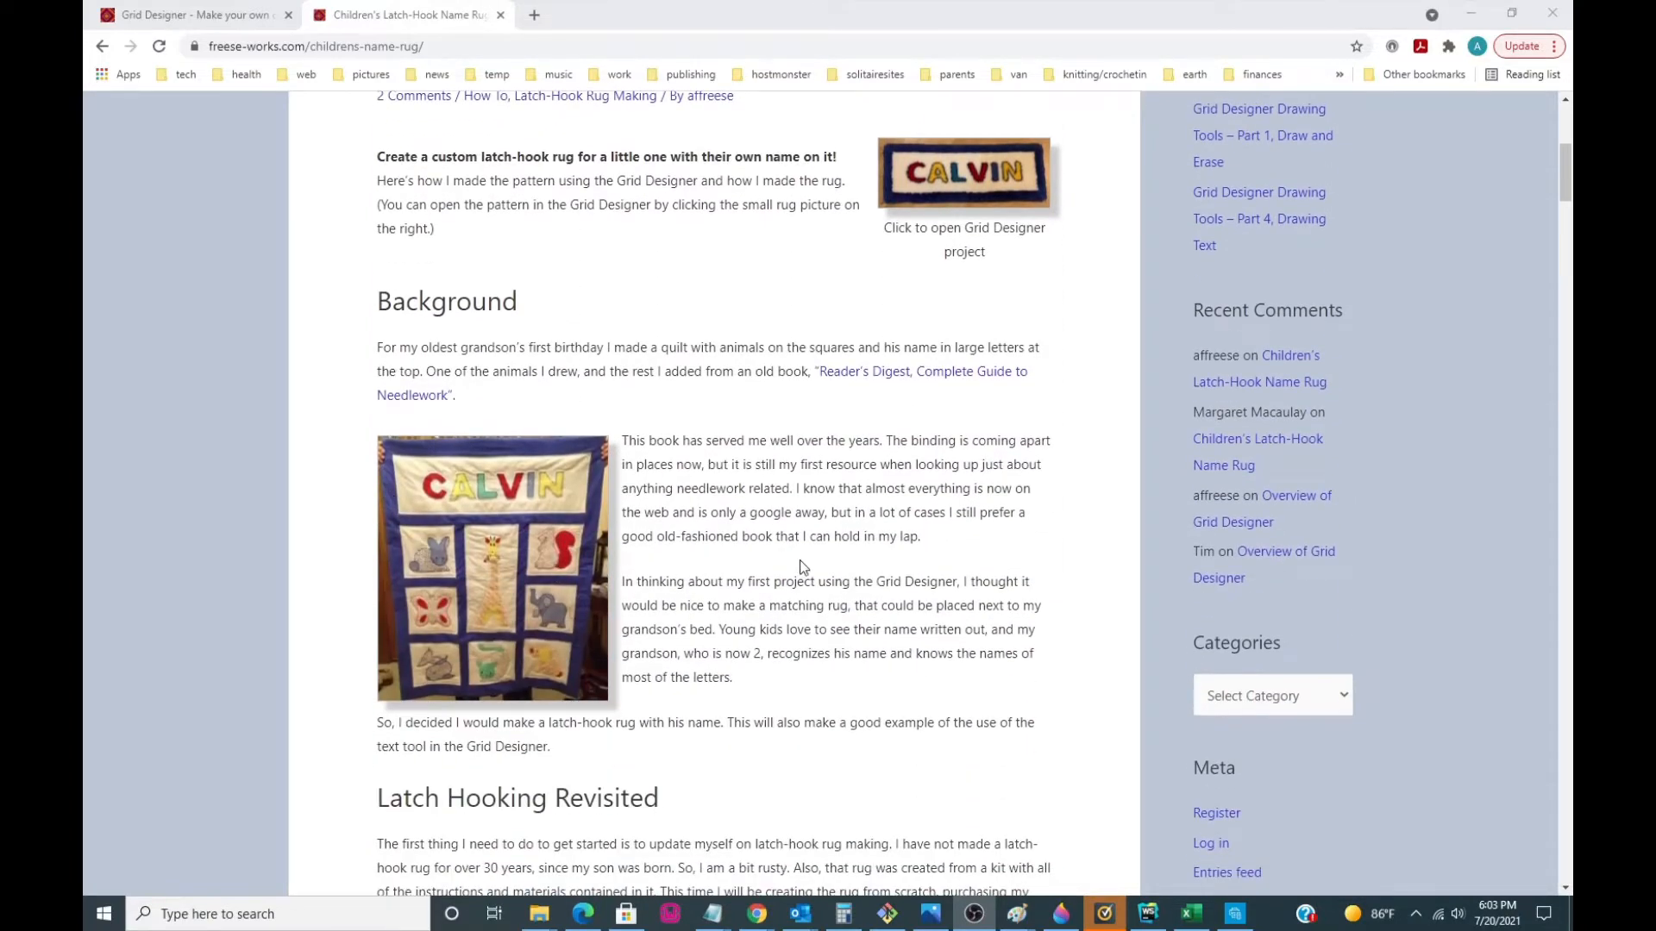
scroll(802, 566, up, 5)
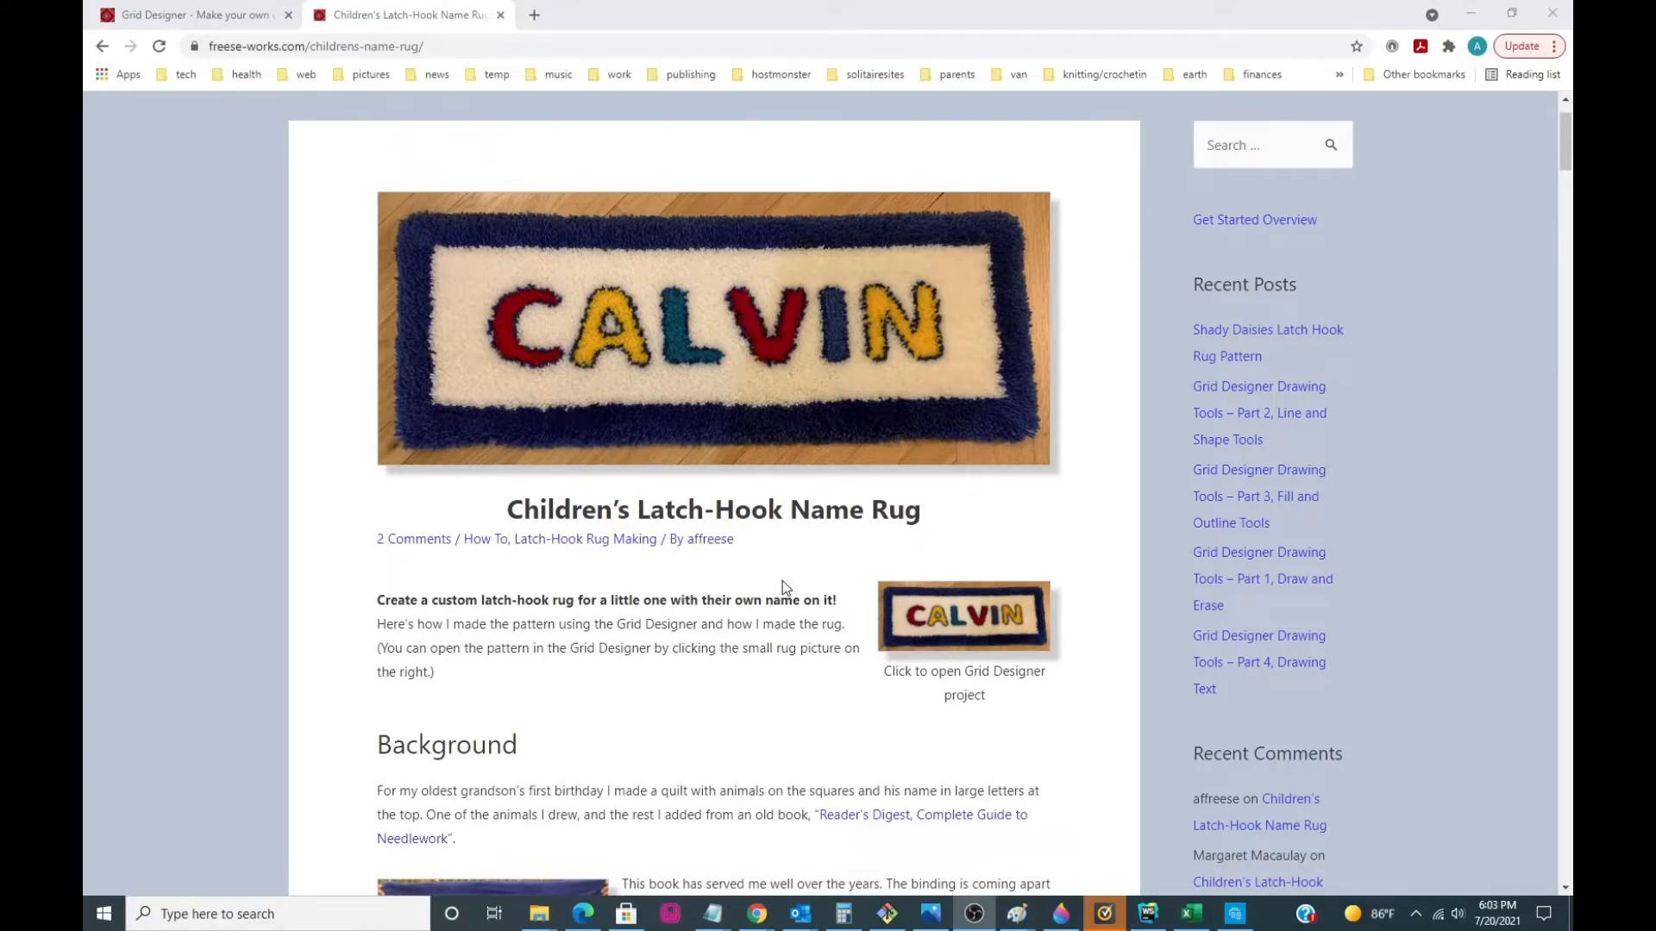
scroll(784, 587, up, 1)
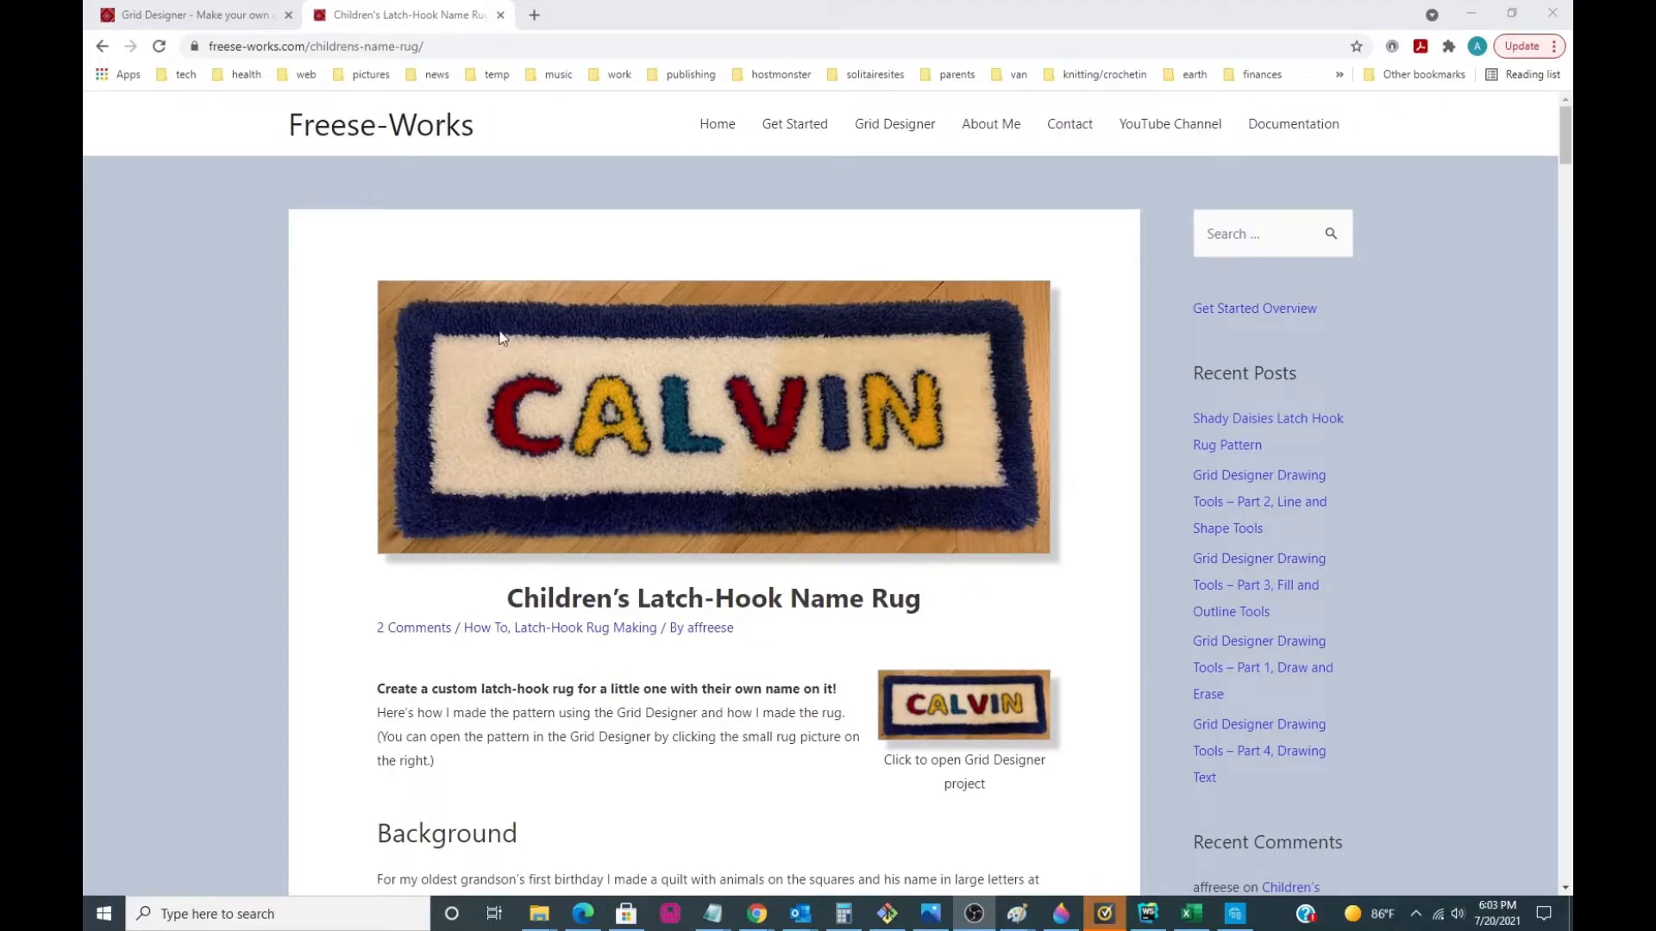
- Switch to the Grid Designer page and reload it, discarding the open rug design to start from an empty grid
click(189, 17)
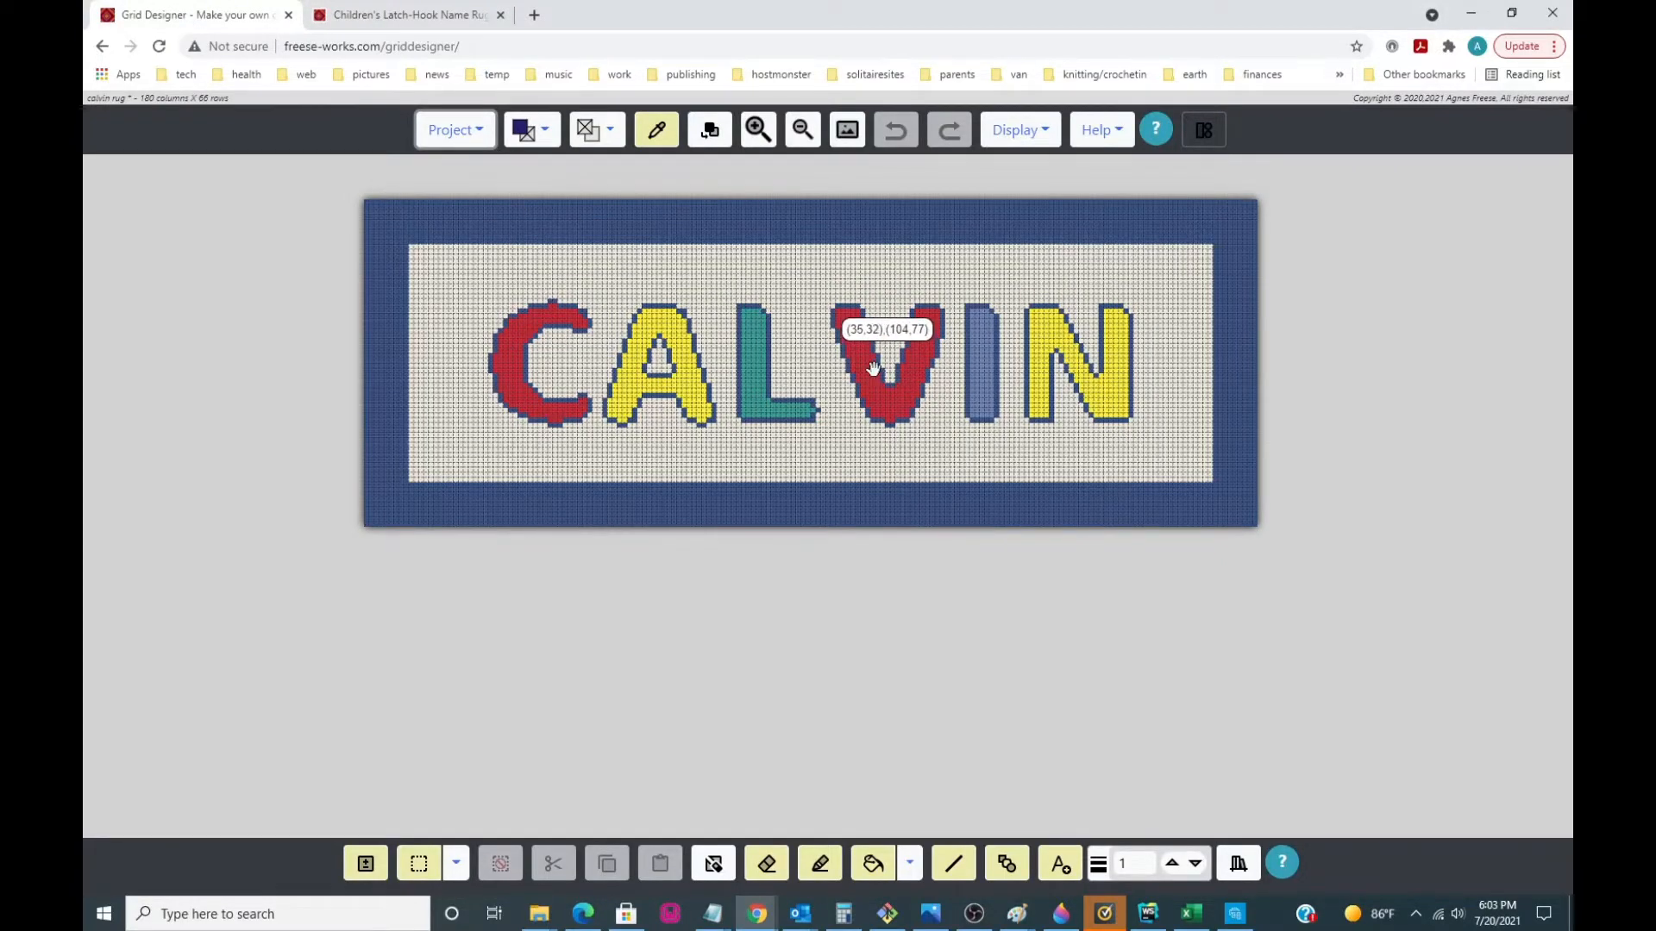
drag(856, 351, 833, 444)
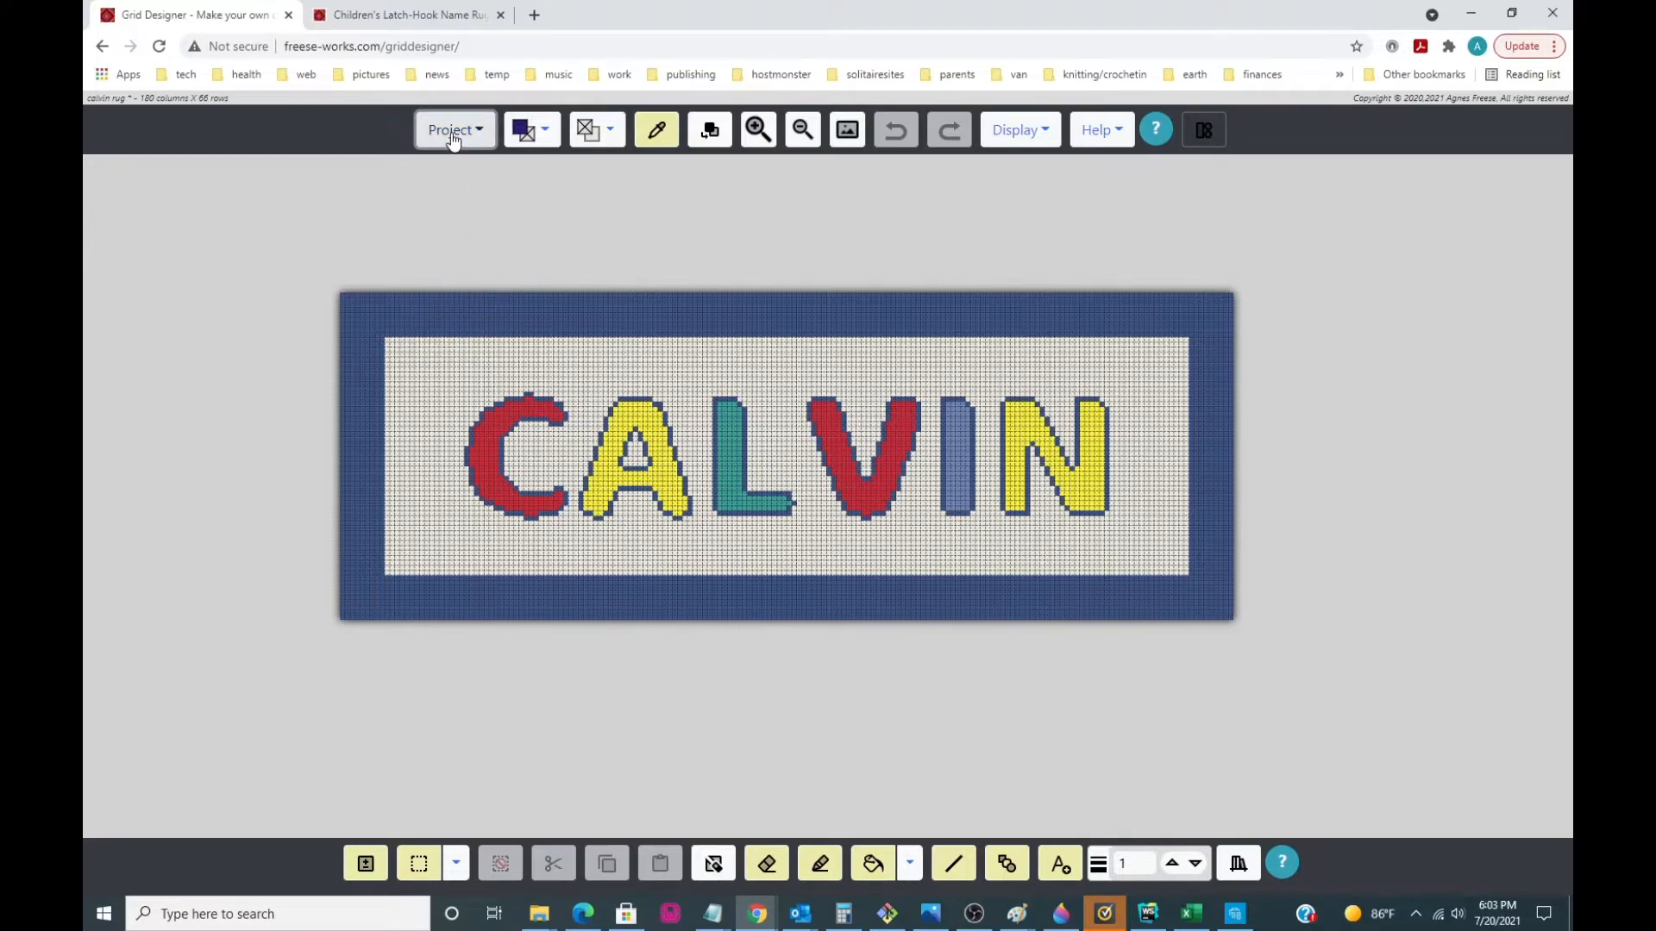
click(158, 46)
click(912, 153)
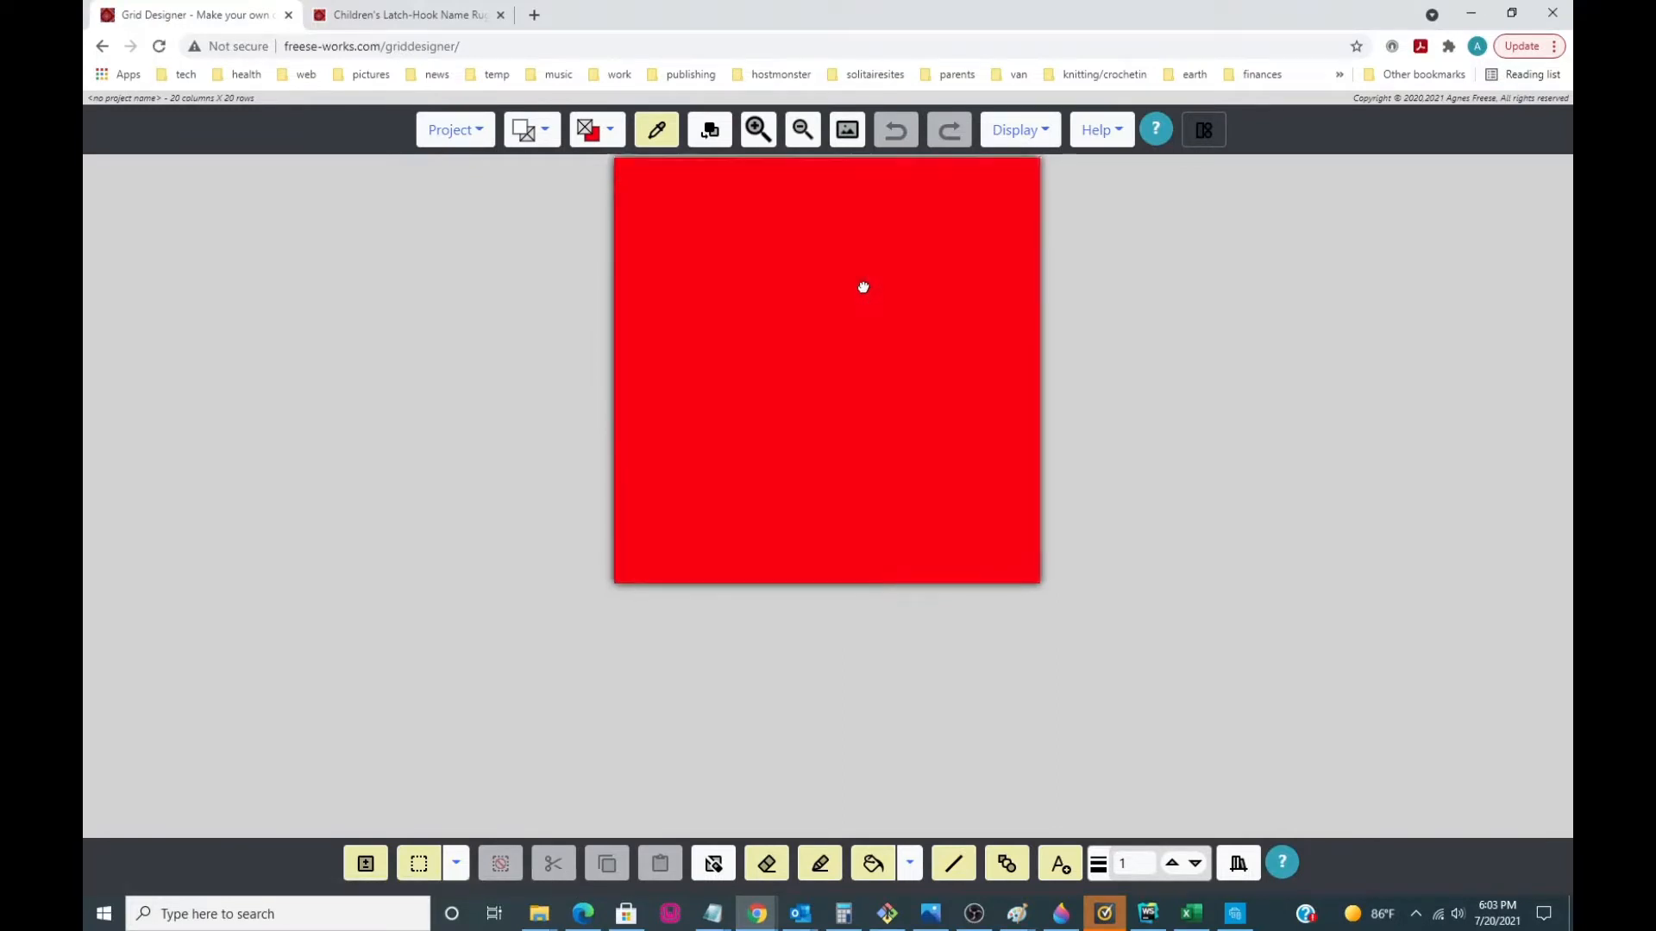
drag(860, 285, 846, 351)
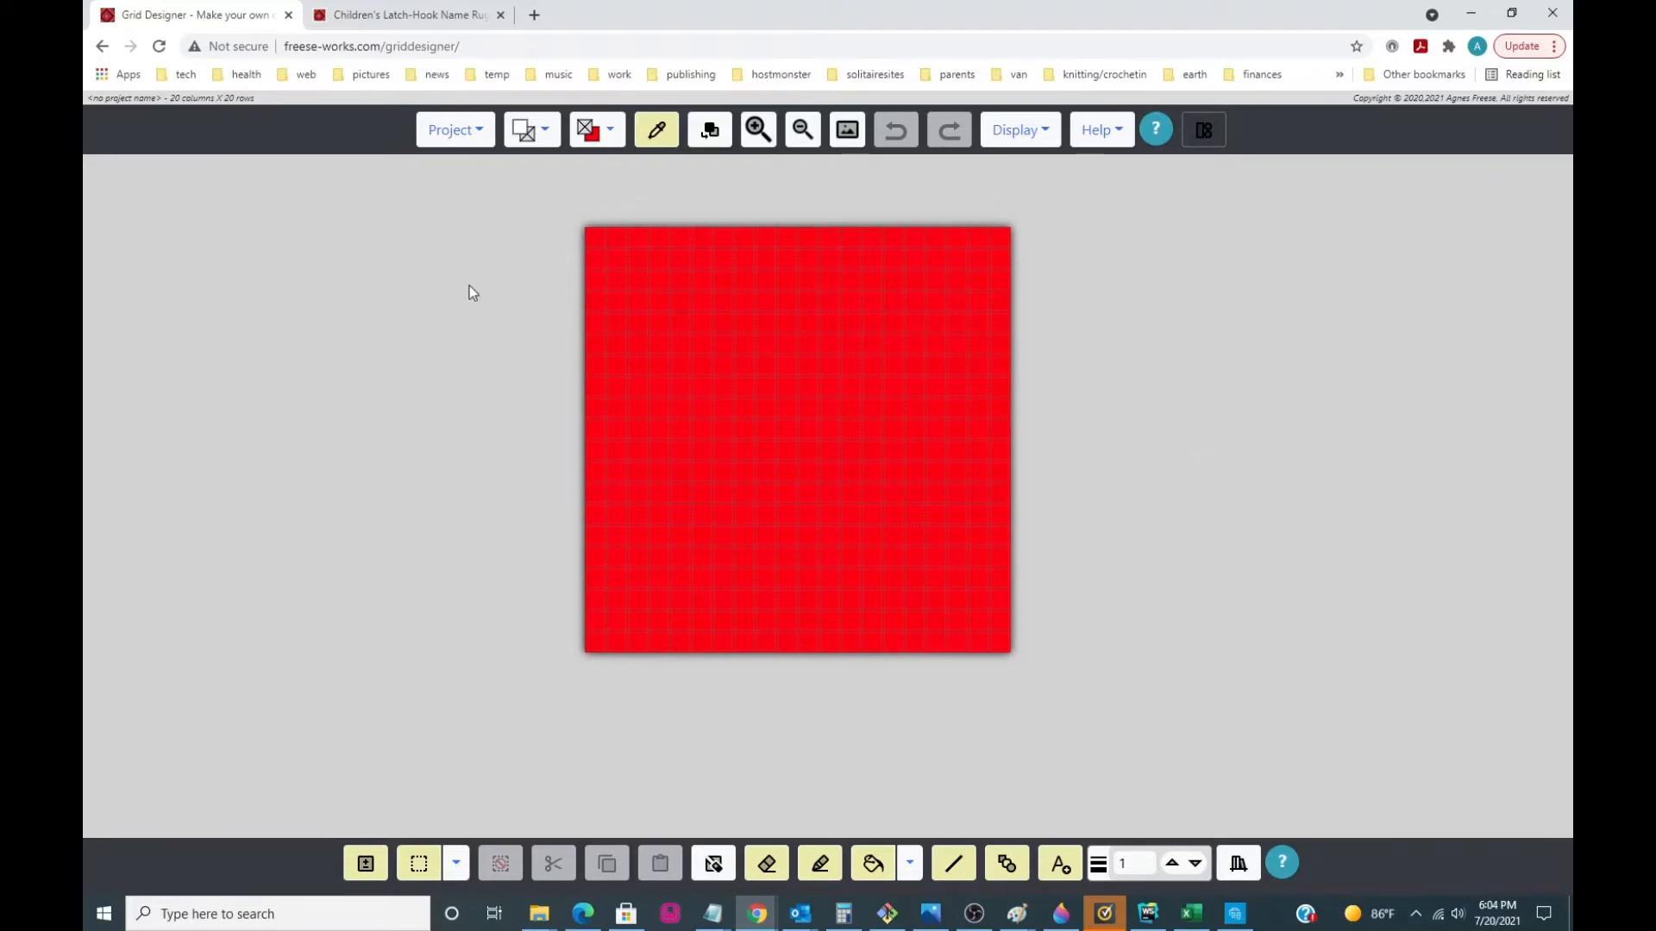
- Start a new project of type Latch Hook with the pre-defined size "Latch-hook canvas, 5 mesh"
click(455, 132)
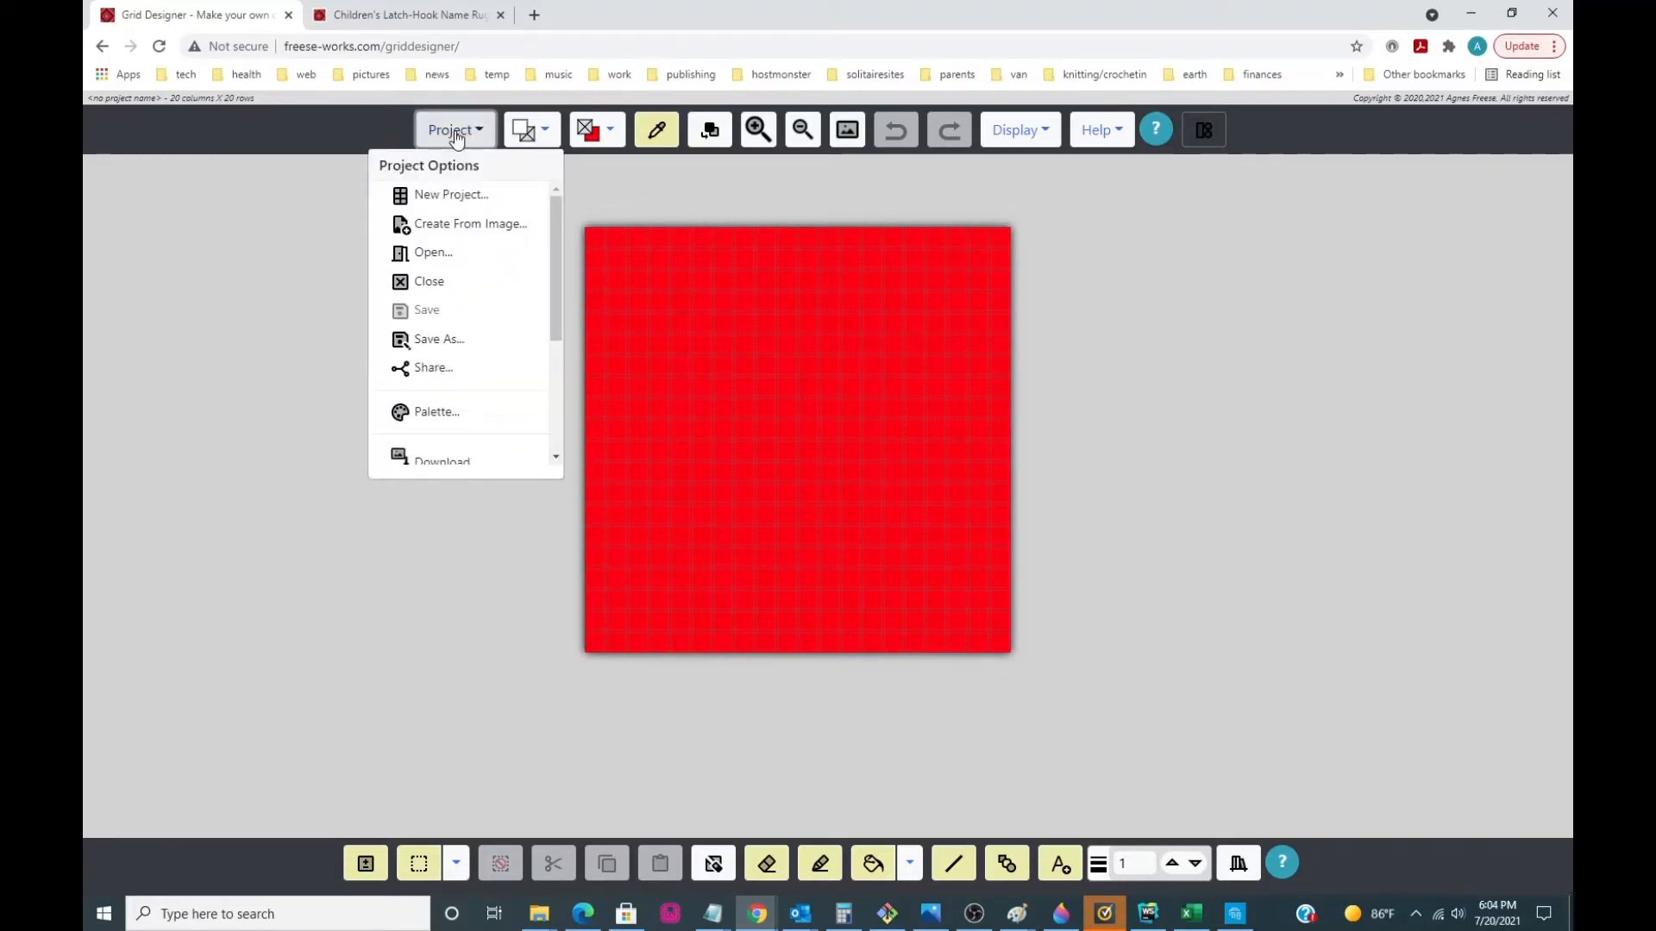
click(443, 196)
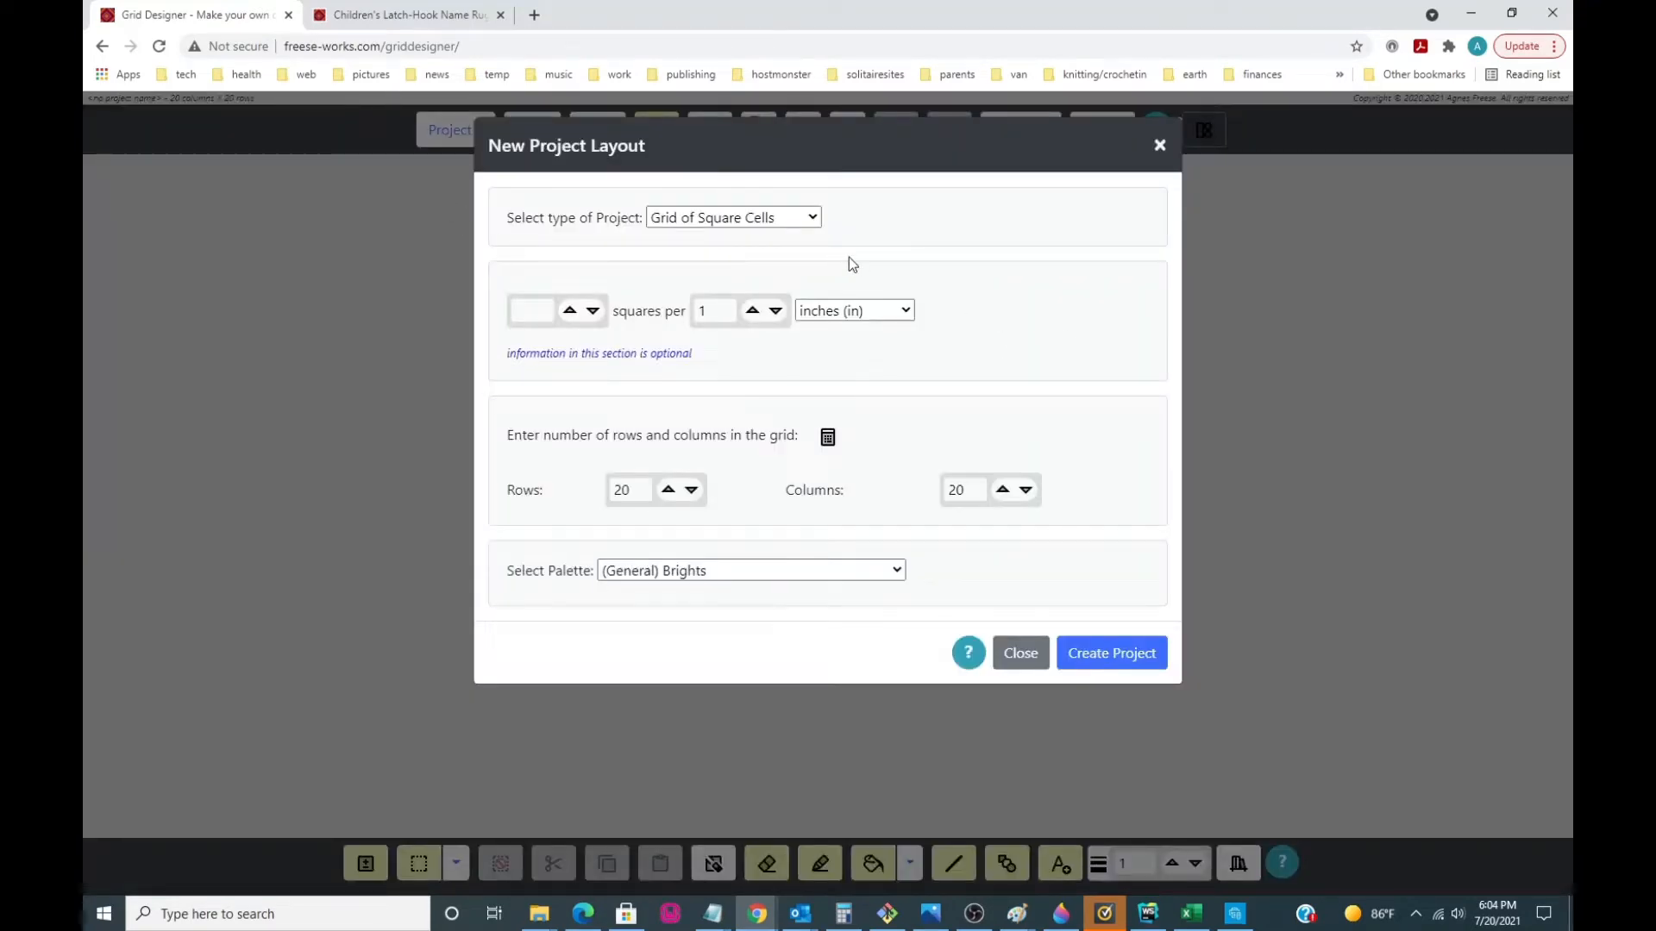
click(813, 219)
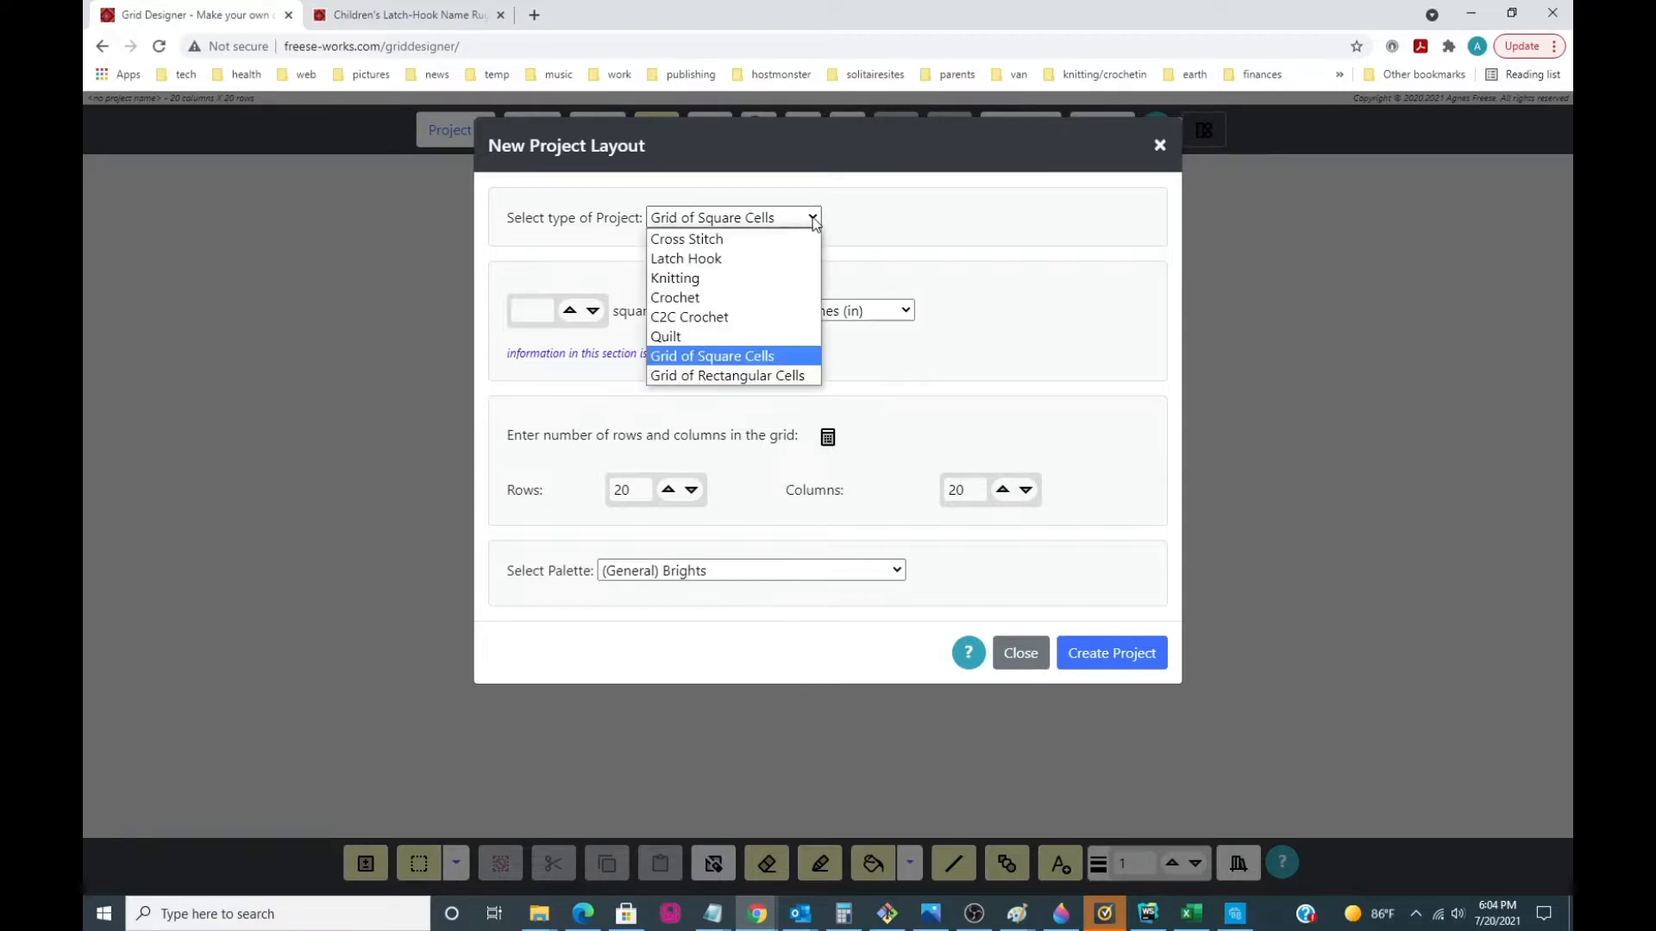
click(734, 263)
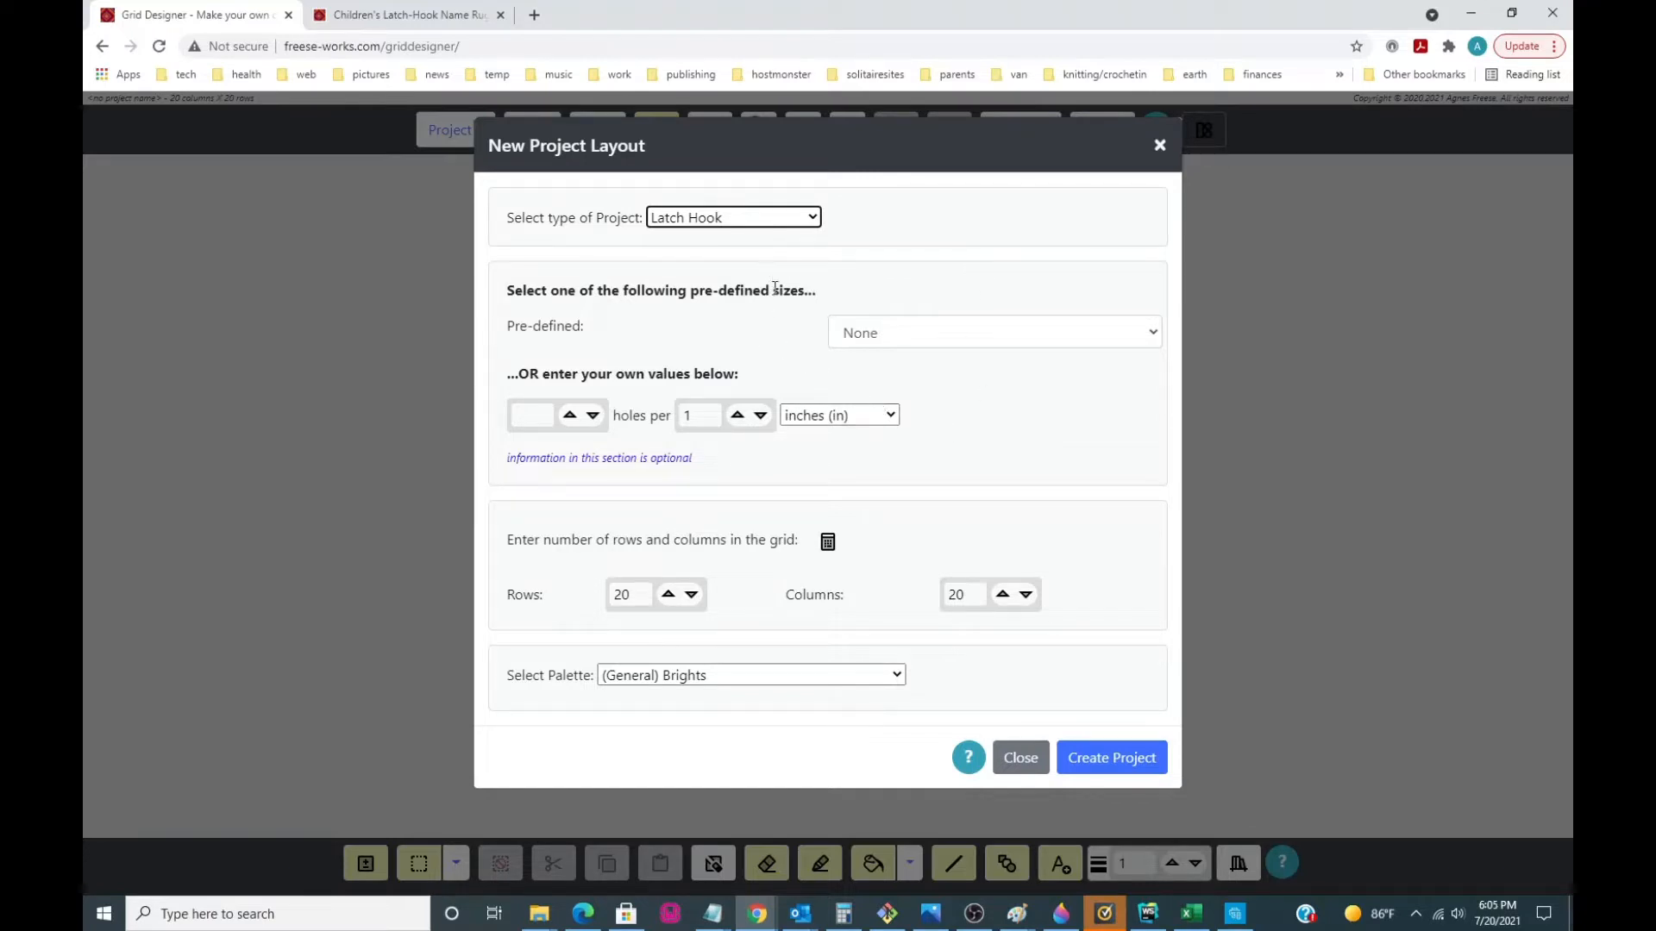
click(1129, 338)
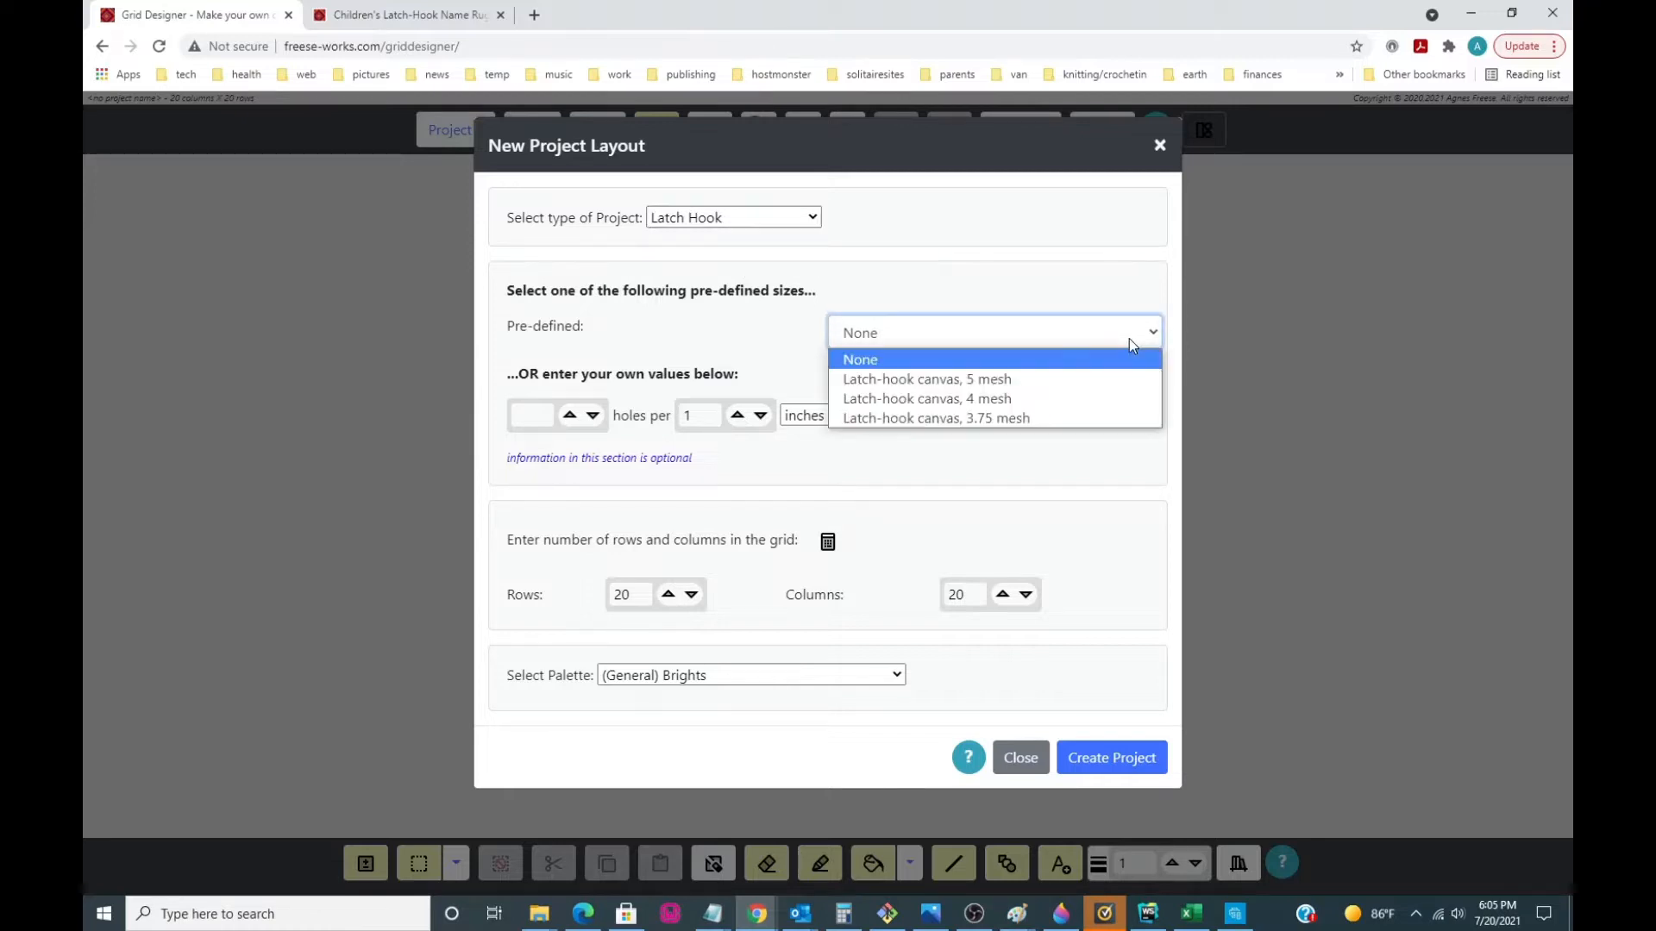
click(1025, 385)
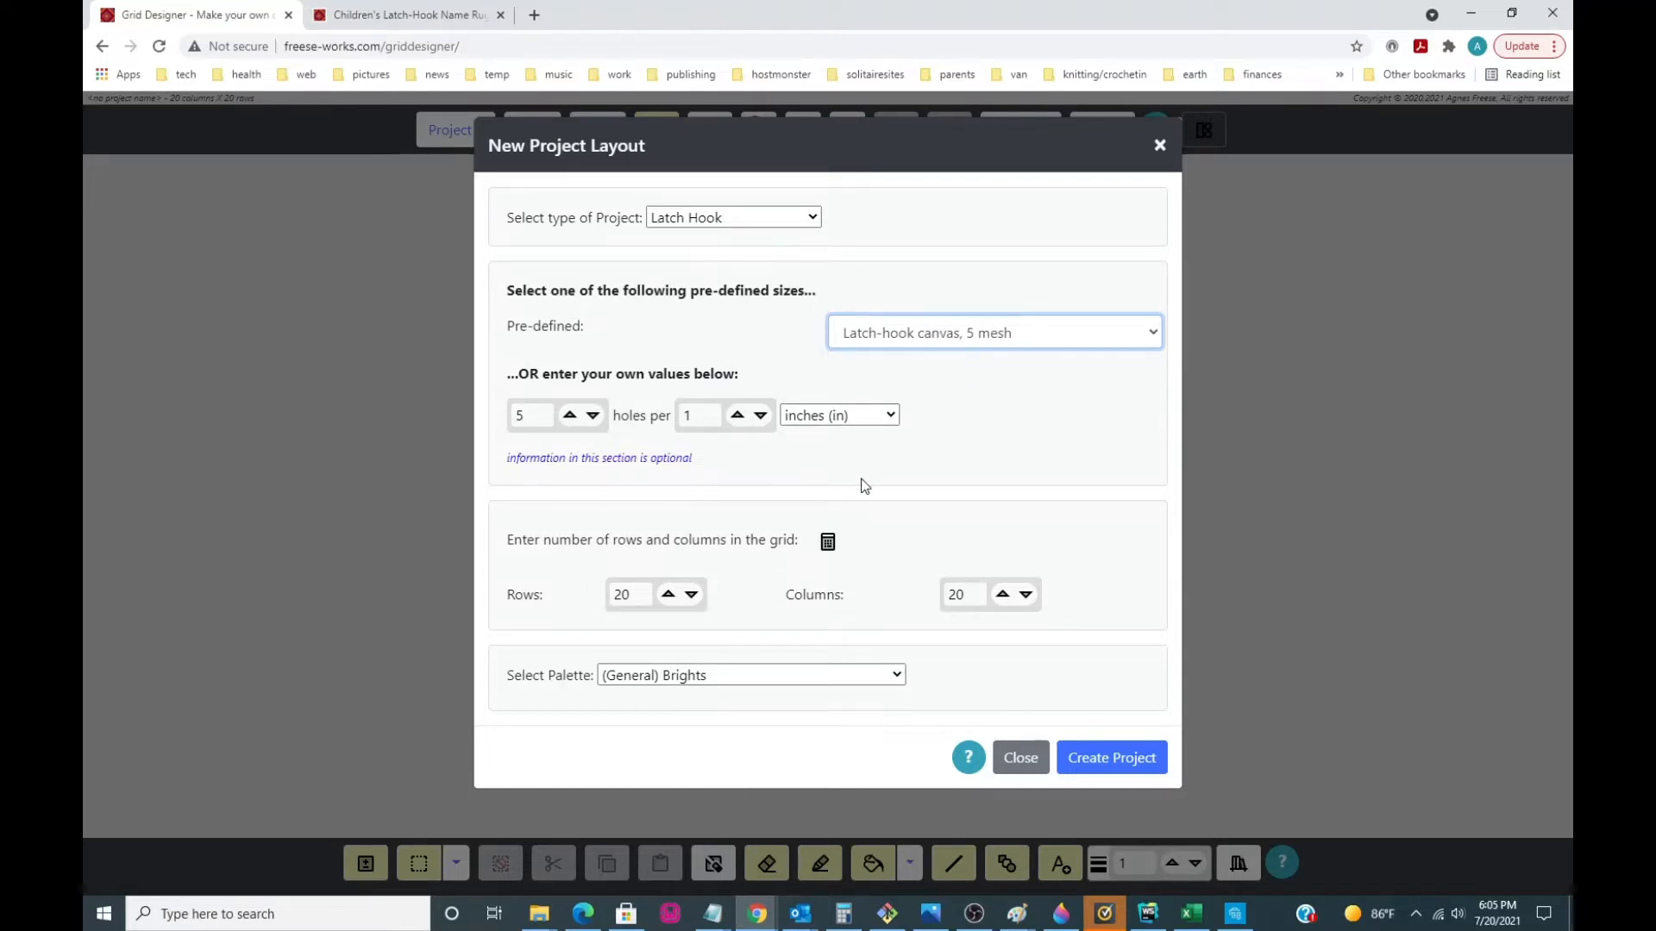
- Try a custom canvas density of 8 holes per inch and return to the pre-defined 5 mesh canvas
double_click(528, 415)
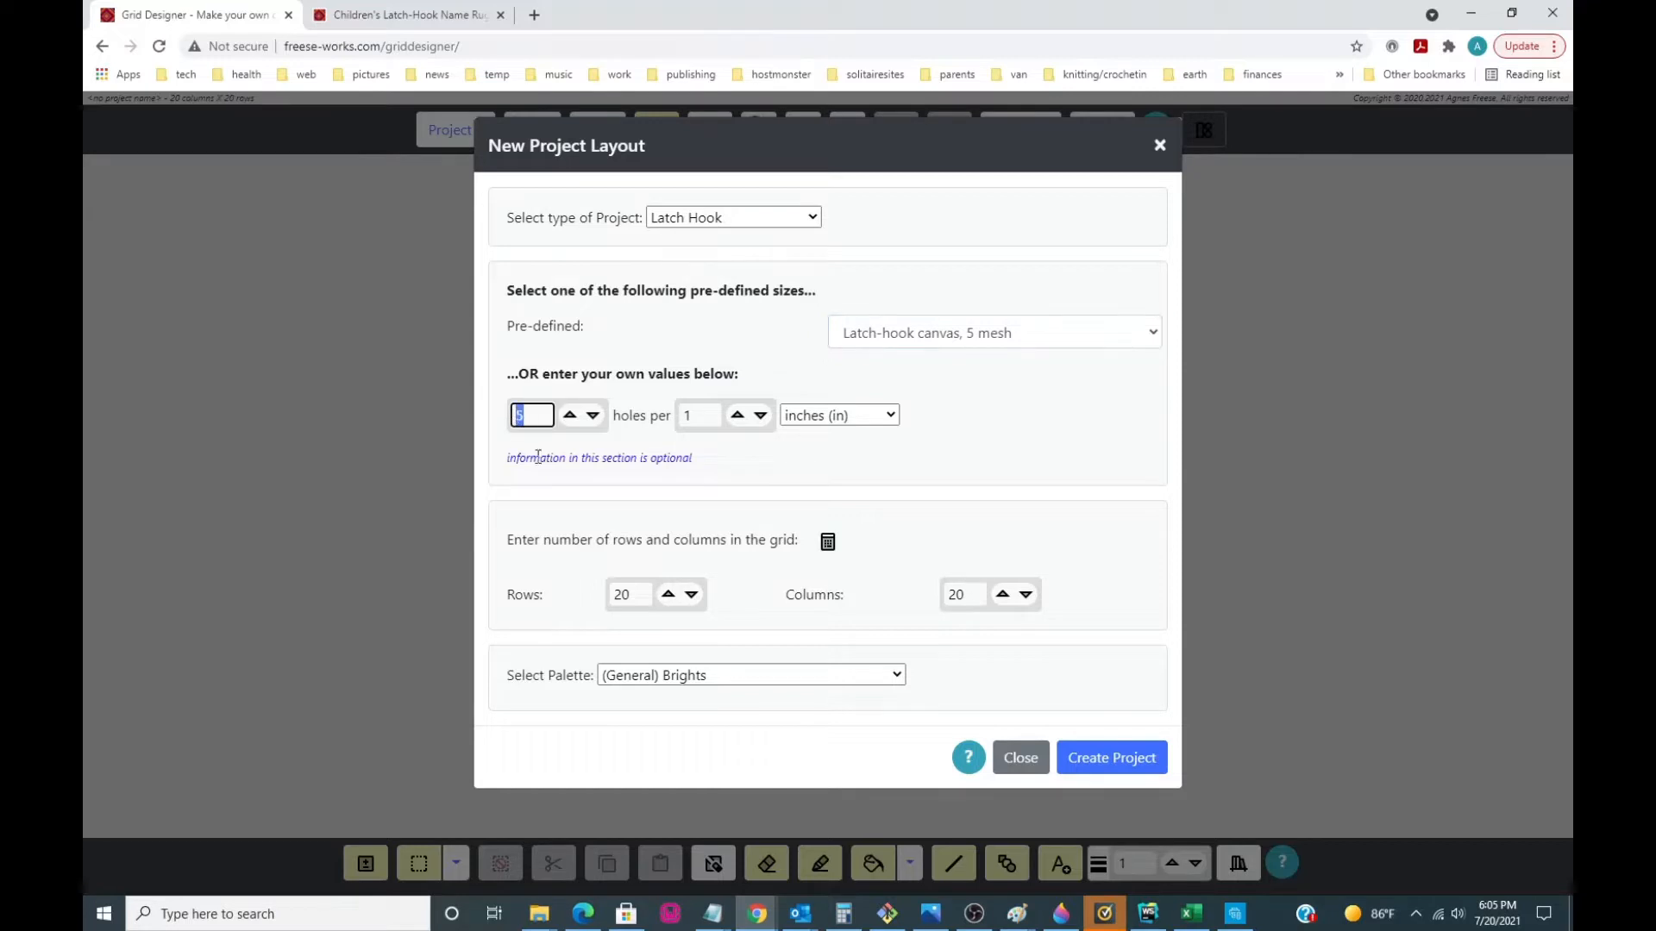
text(8)
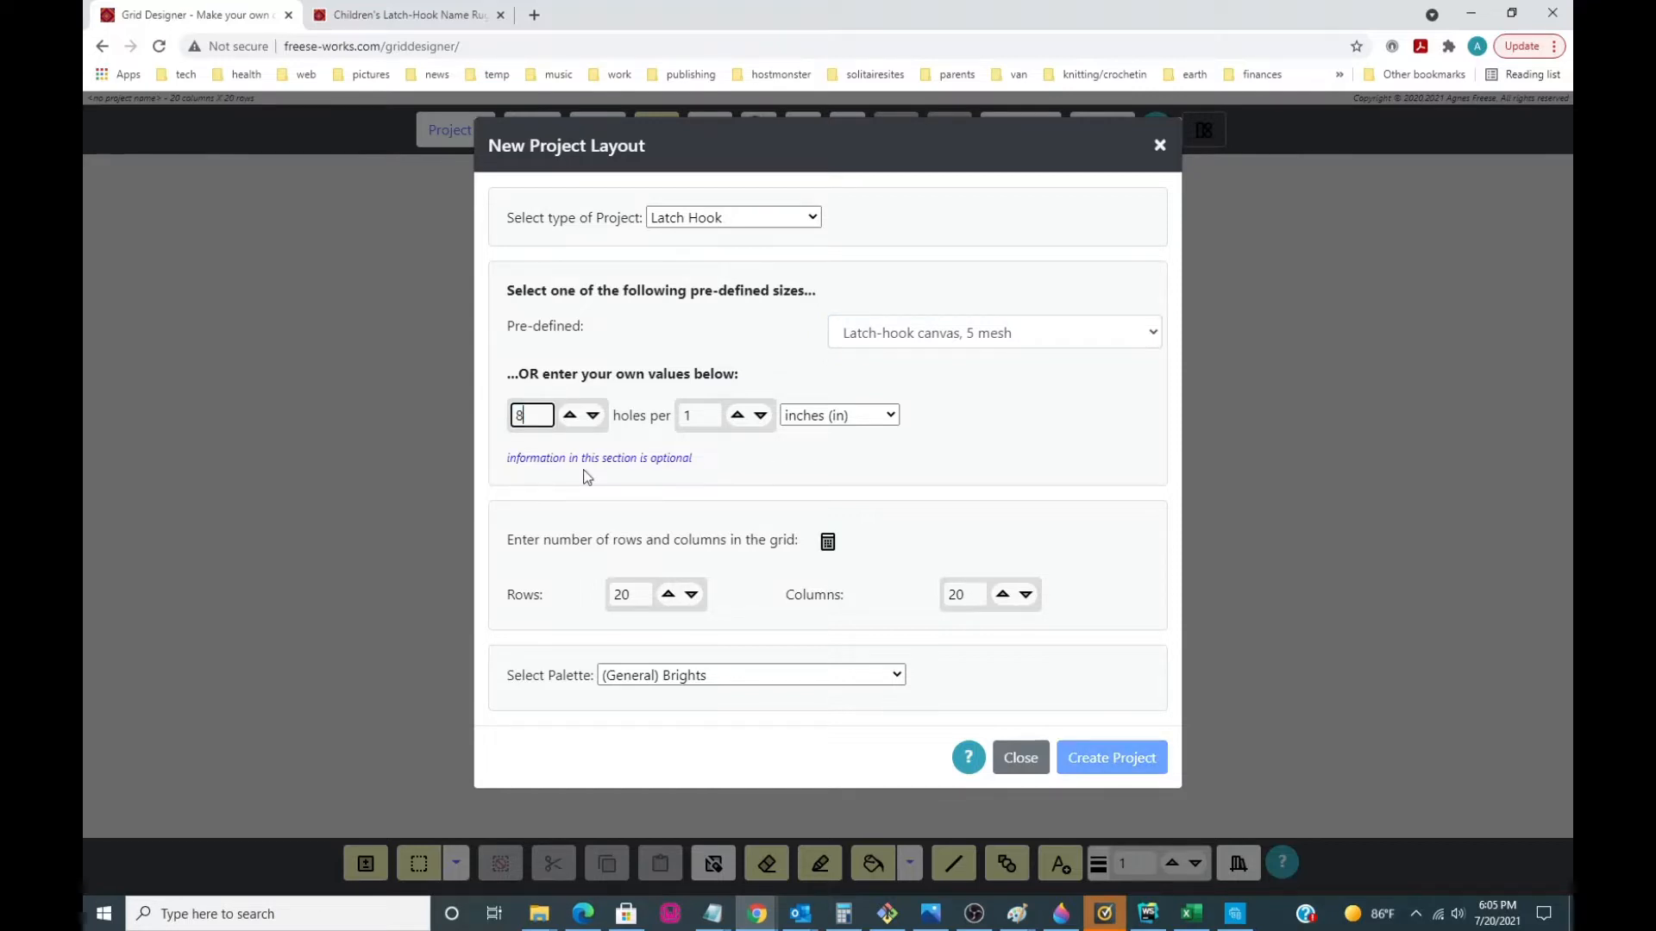
click(945, 463)
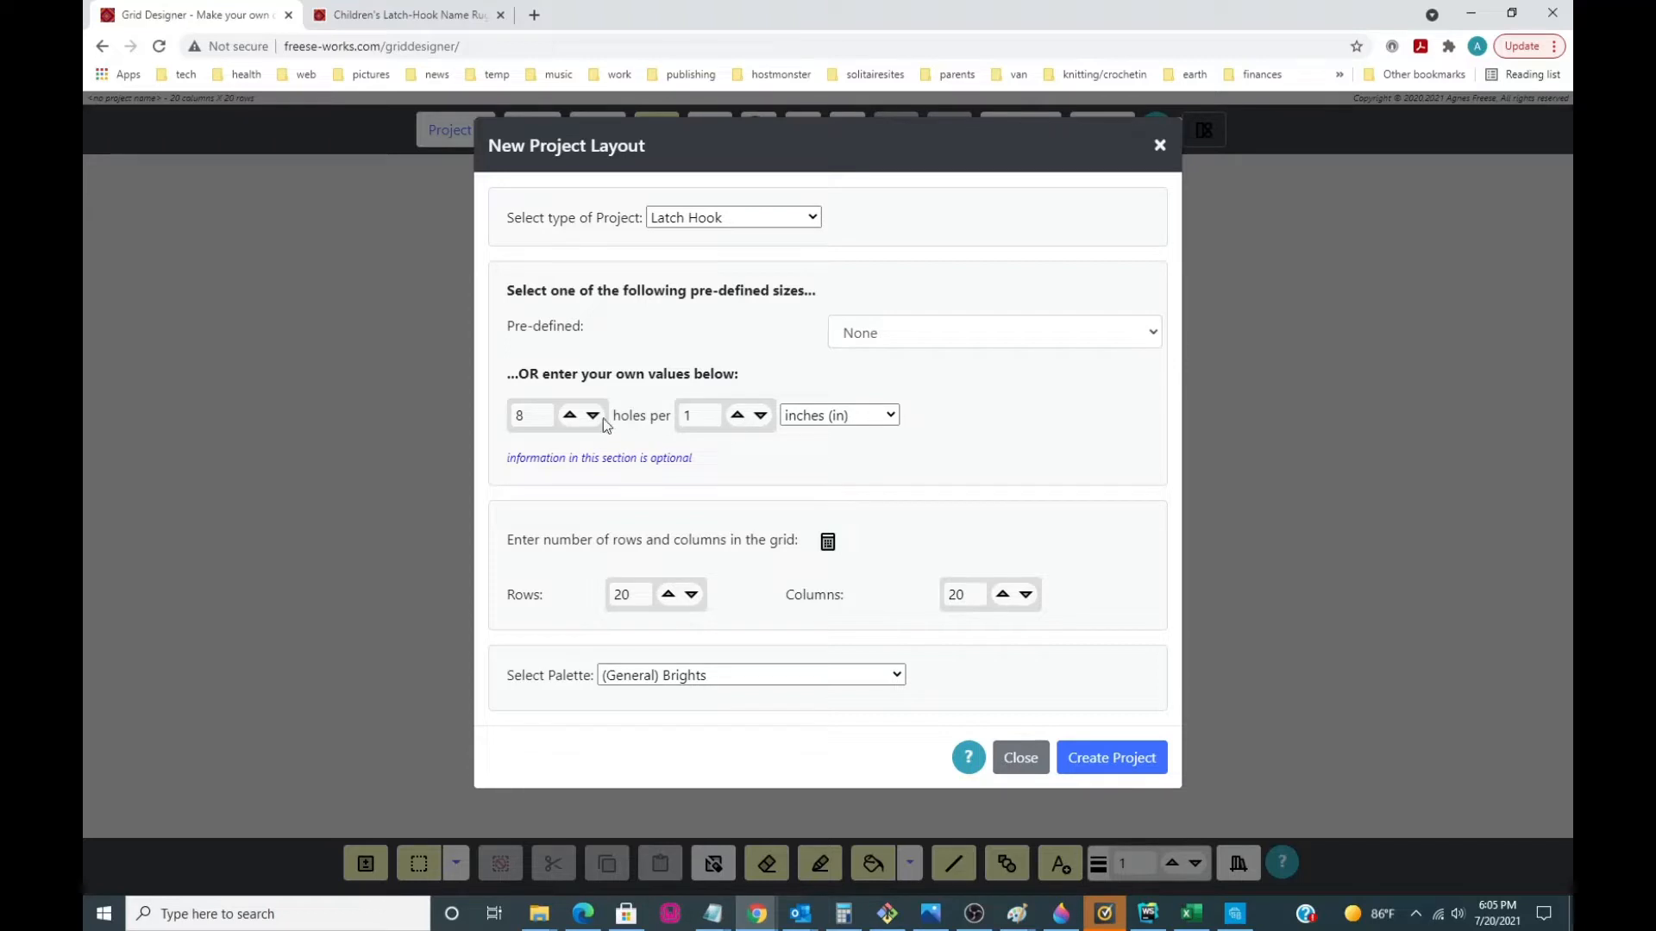
click(939, 341)
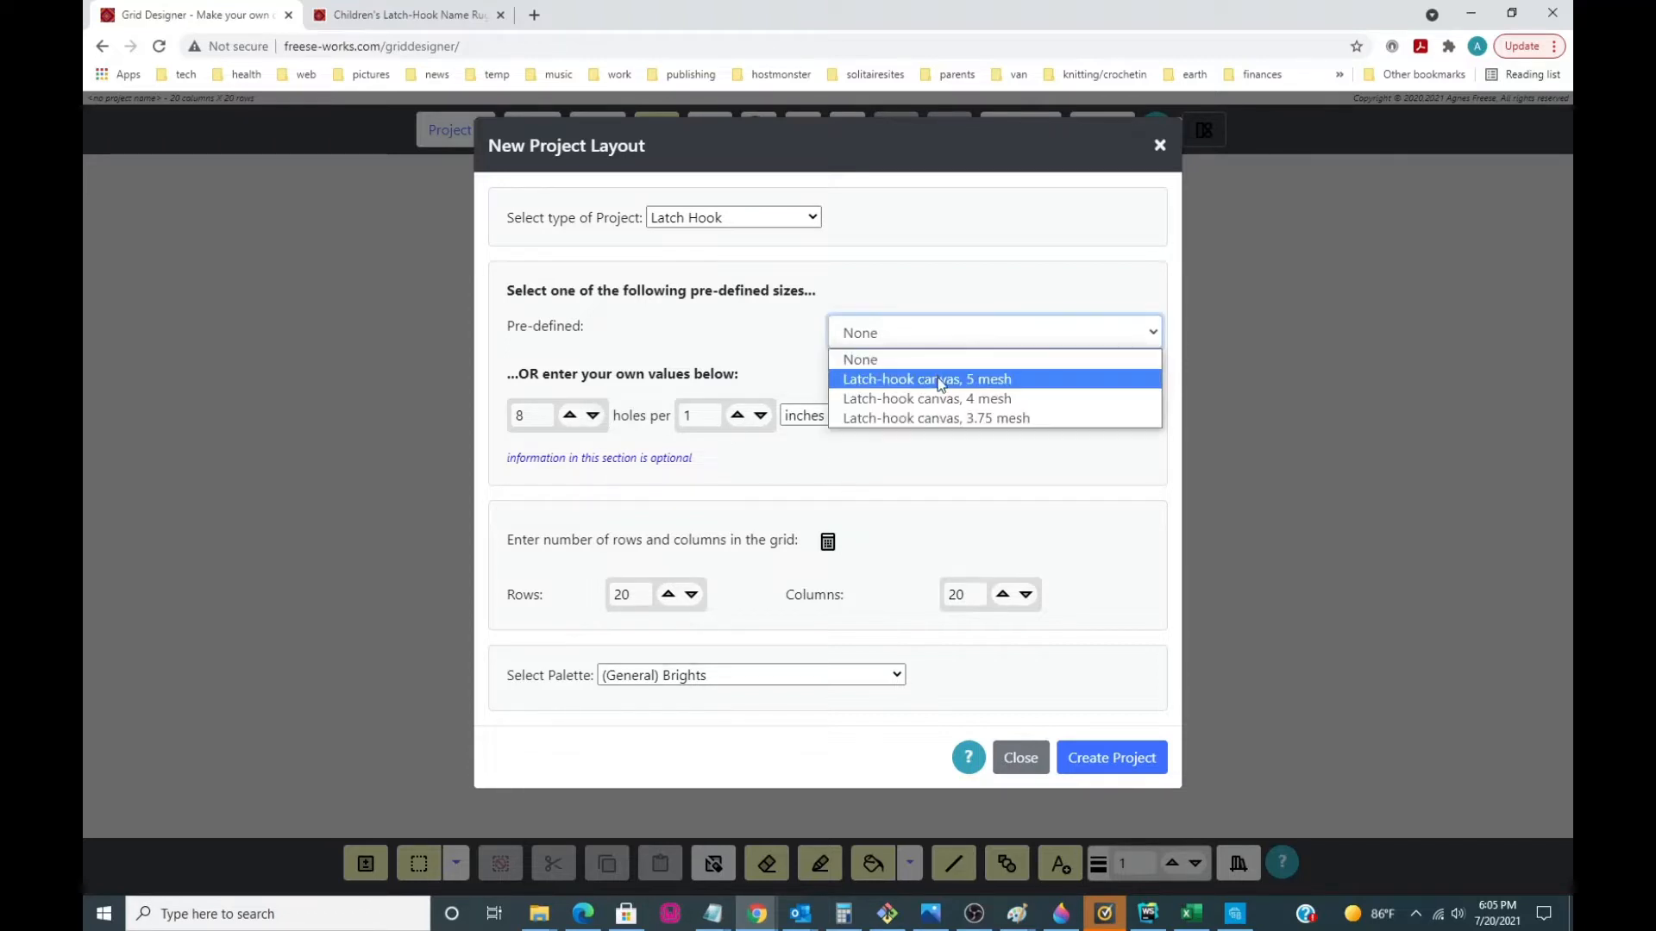
click(942, 374)
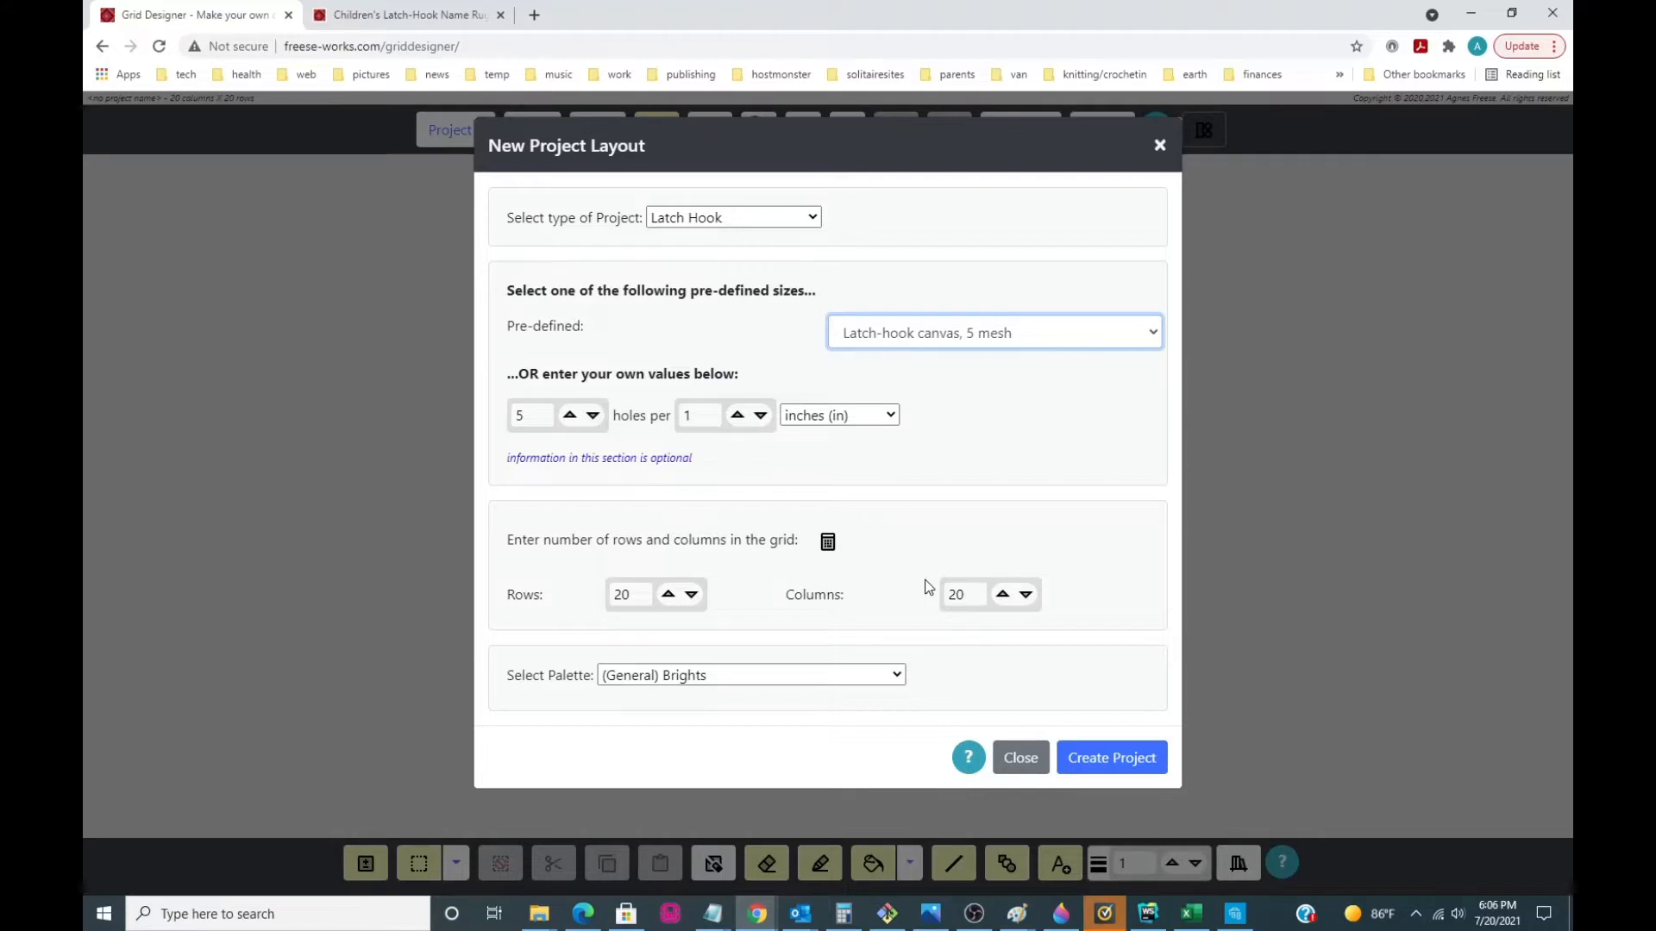
- Calculate the grid's rows and columns for a finished height of 13.26 in and width of 36 in
click(828, 547)
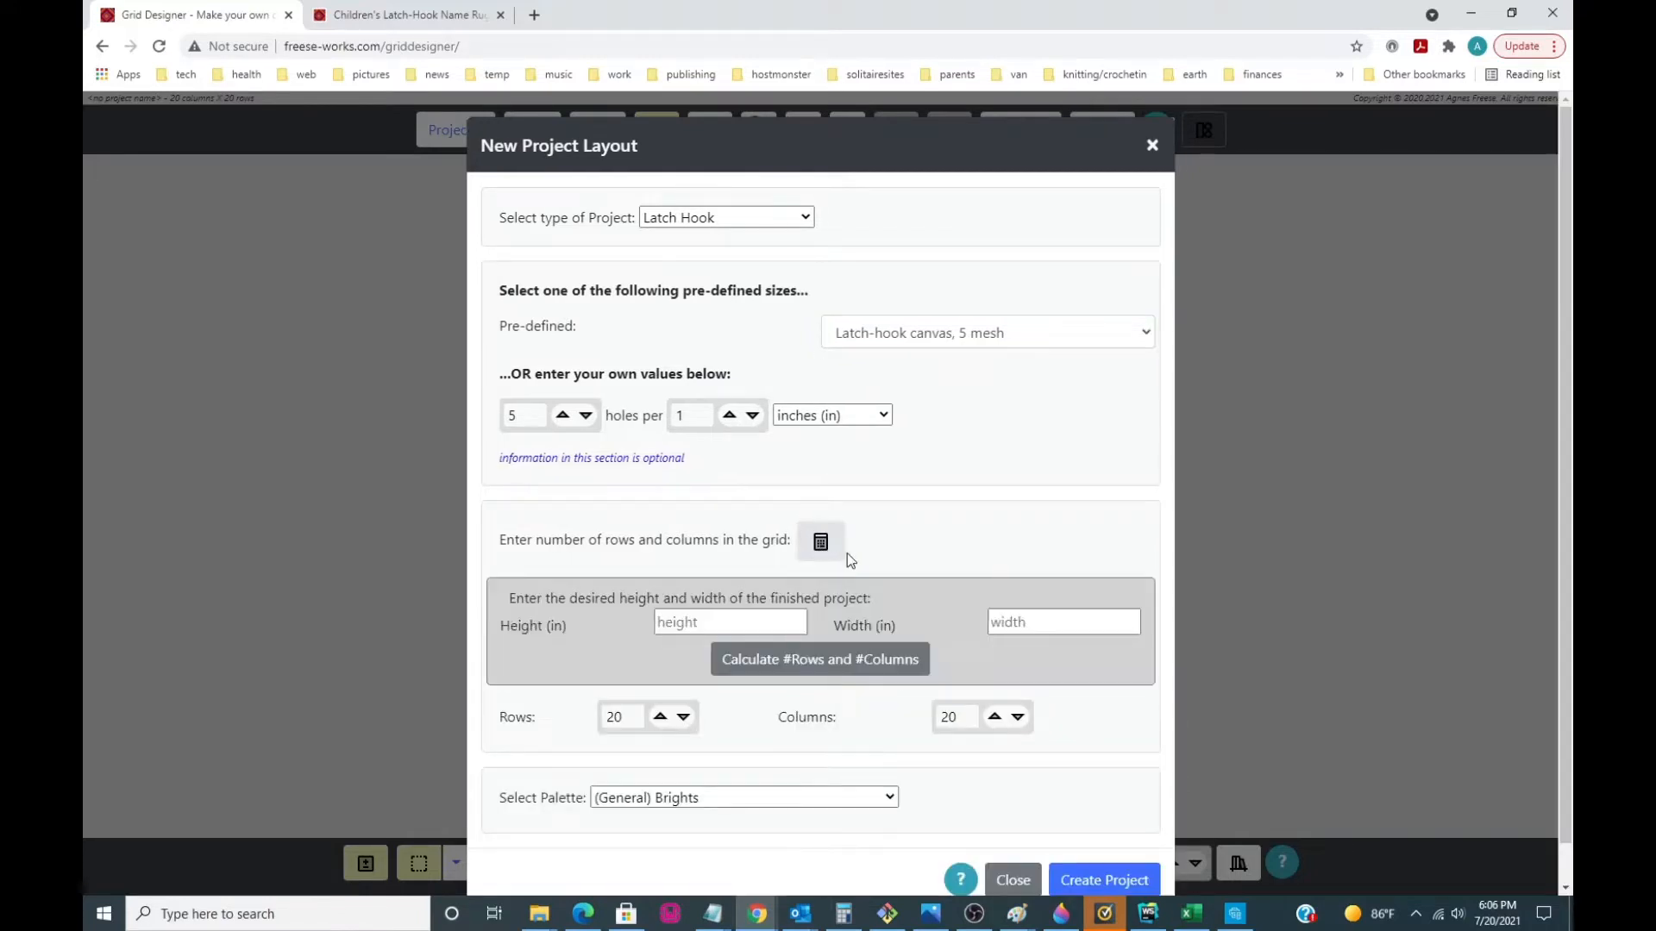
click(668, 622)
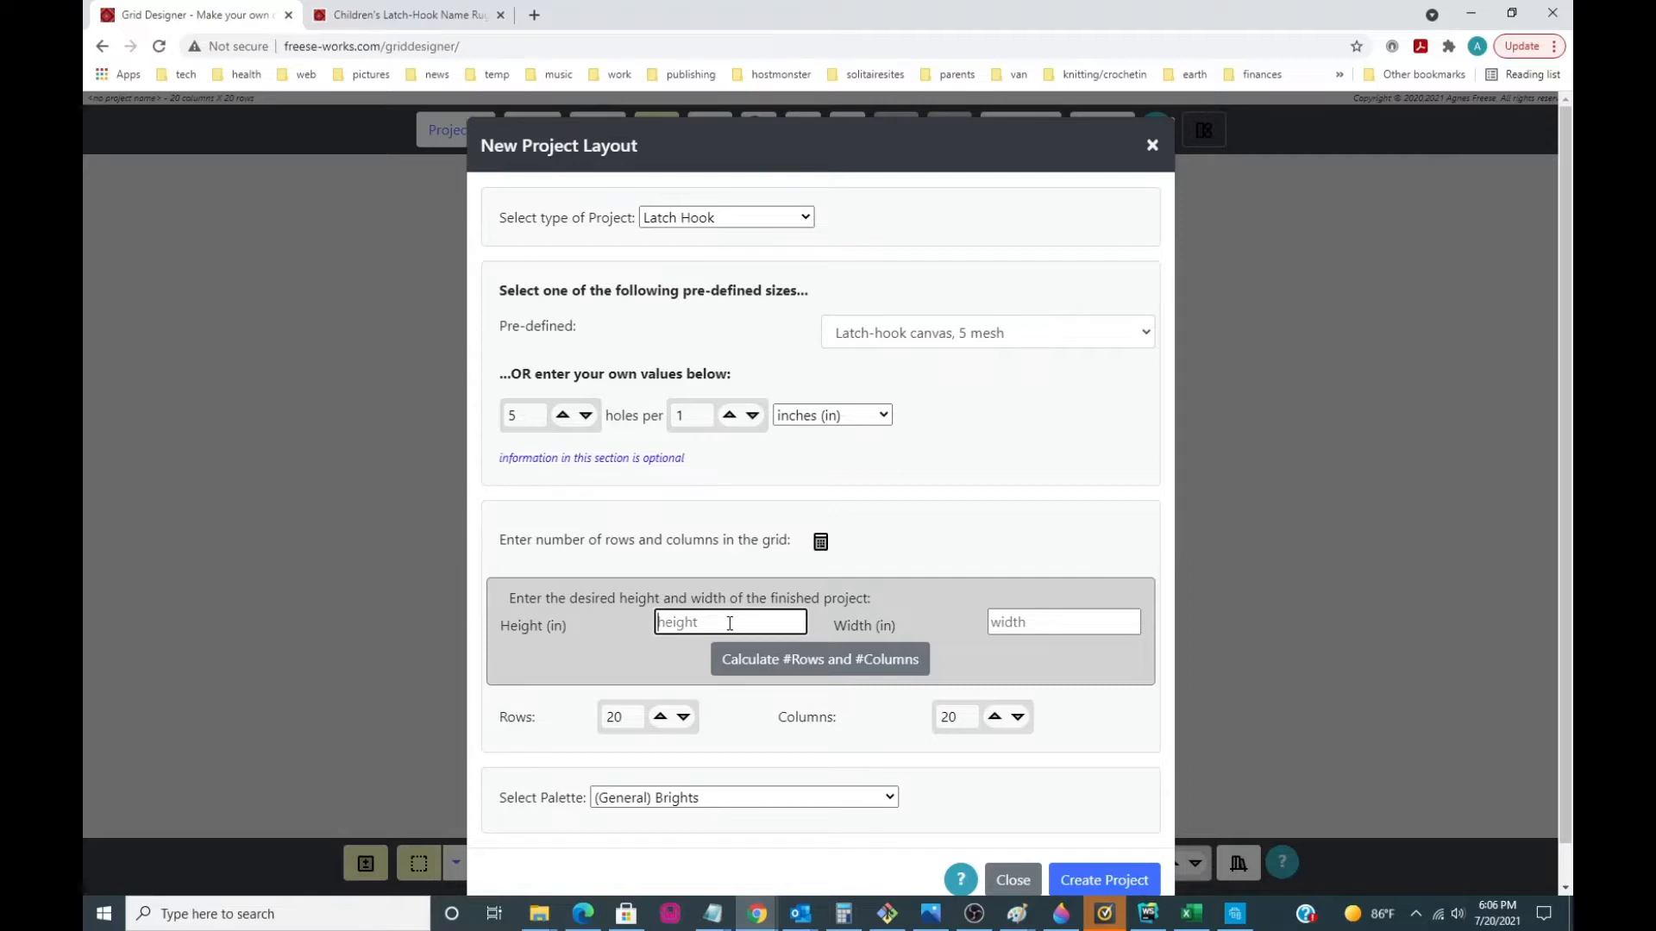
text(13.26)
click(1030, 618)
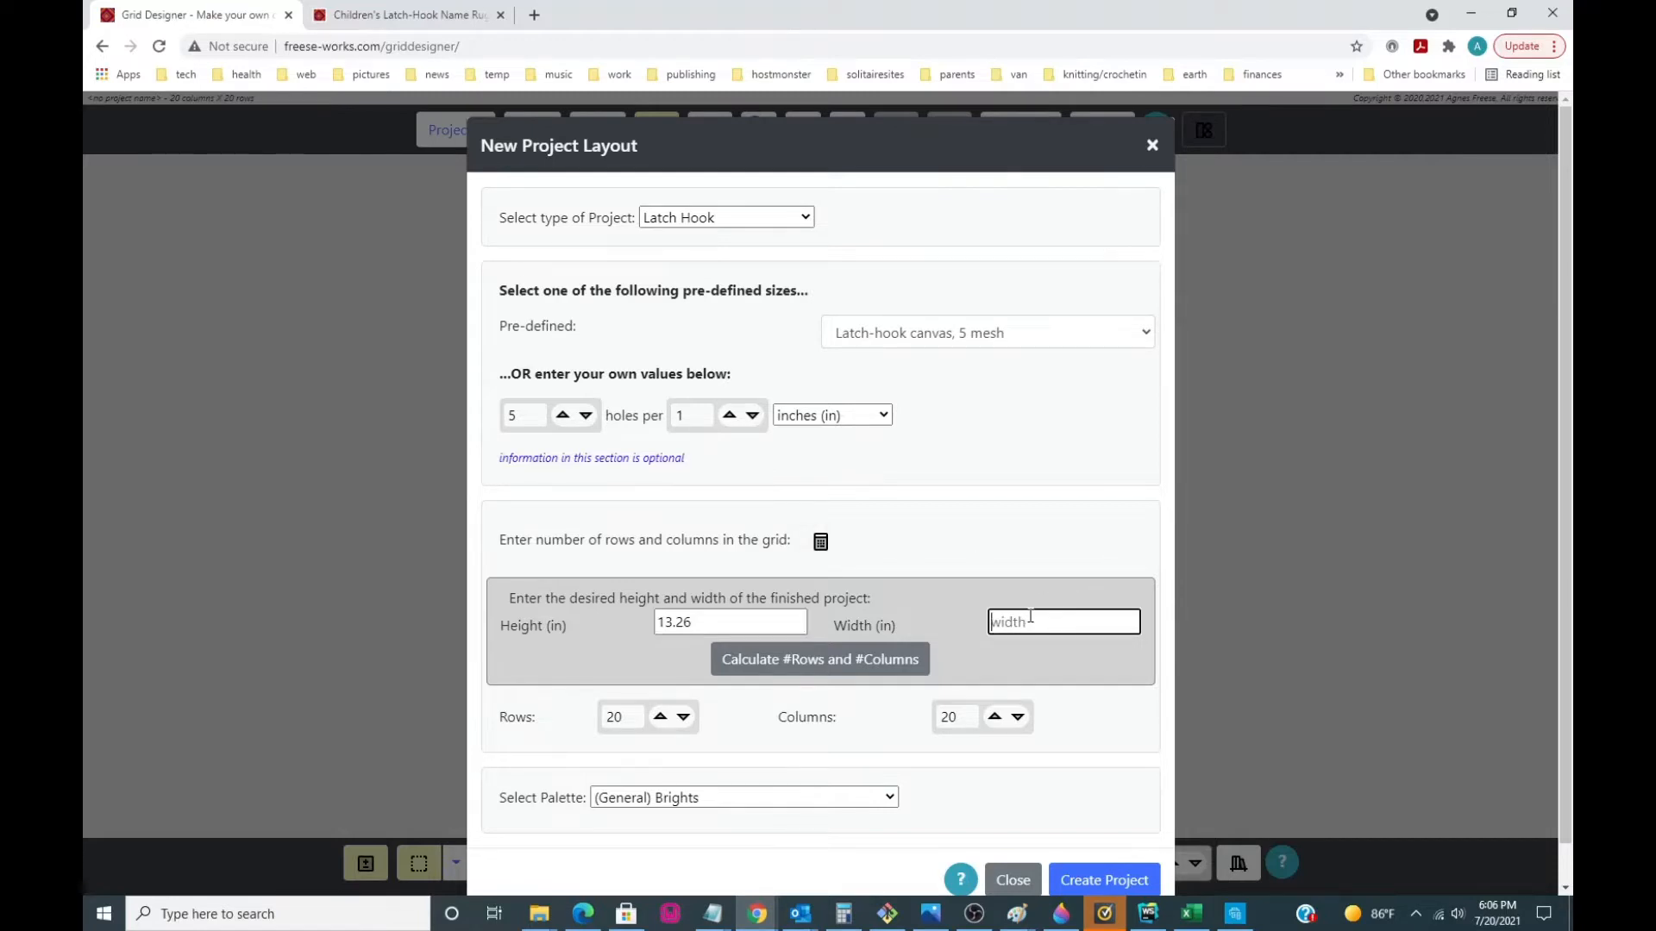
text(36)
click(818, 666)
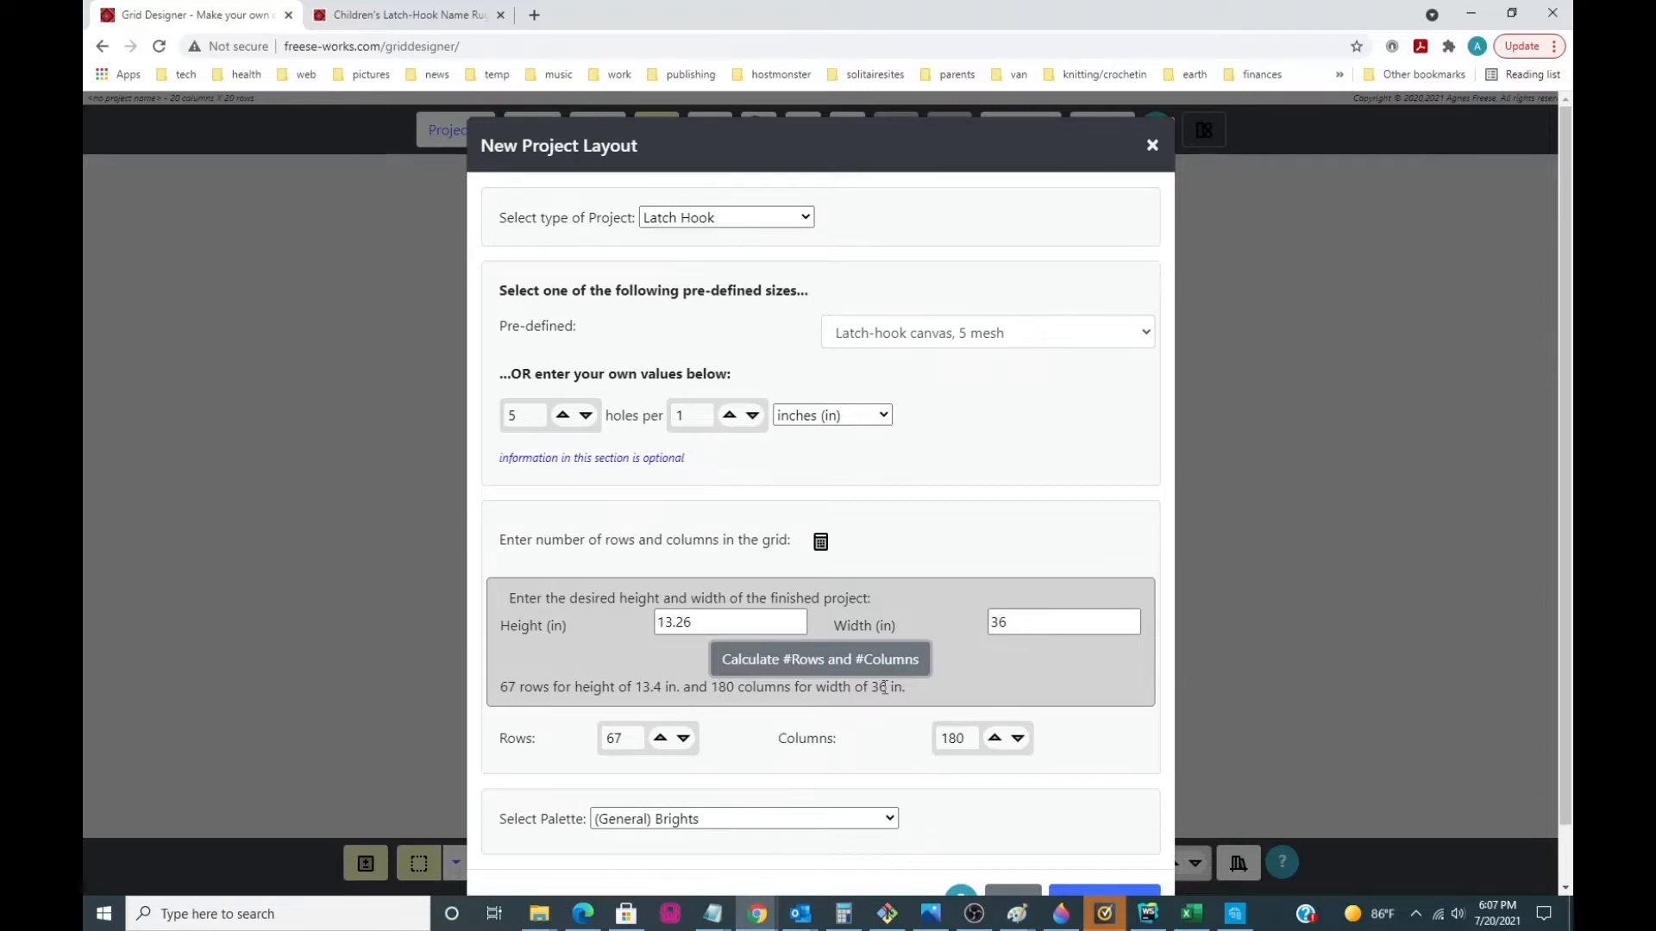
- Set the number of rows in the new project's grid to 66
click(1019, 621)
drag(629, 738, 617, 738)
text(6)
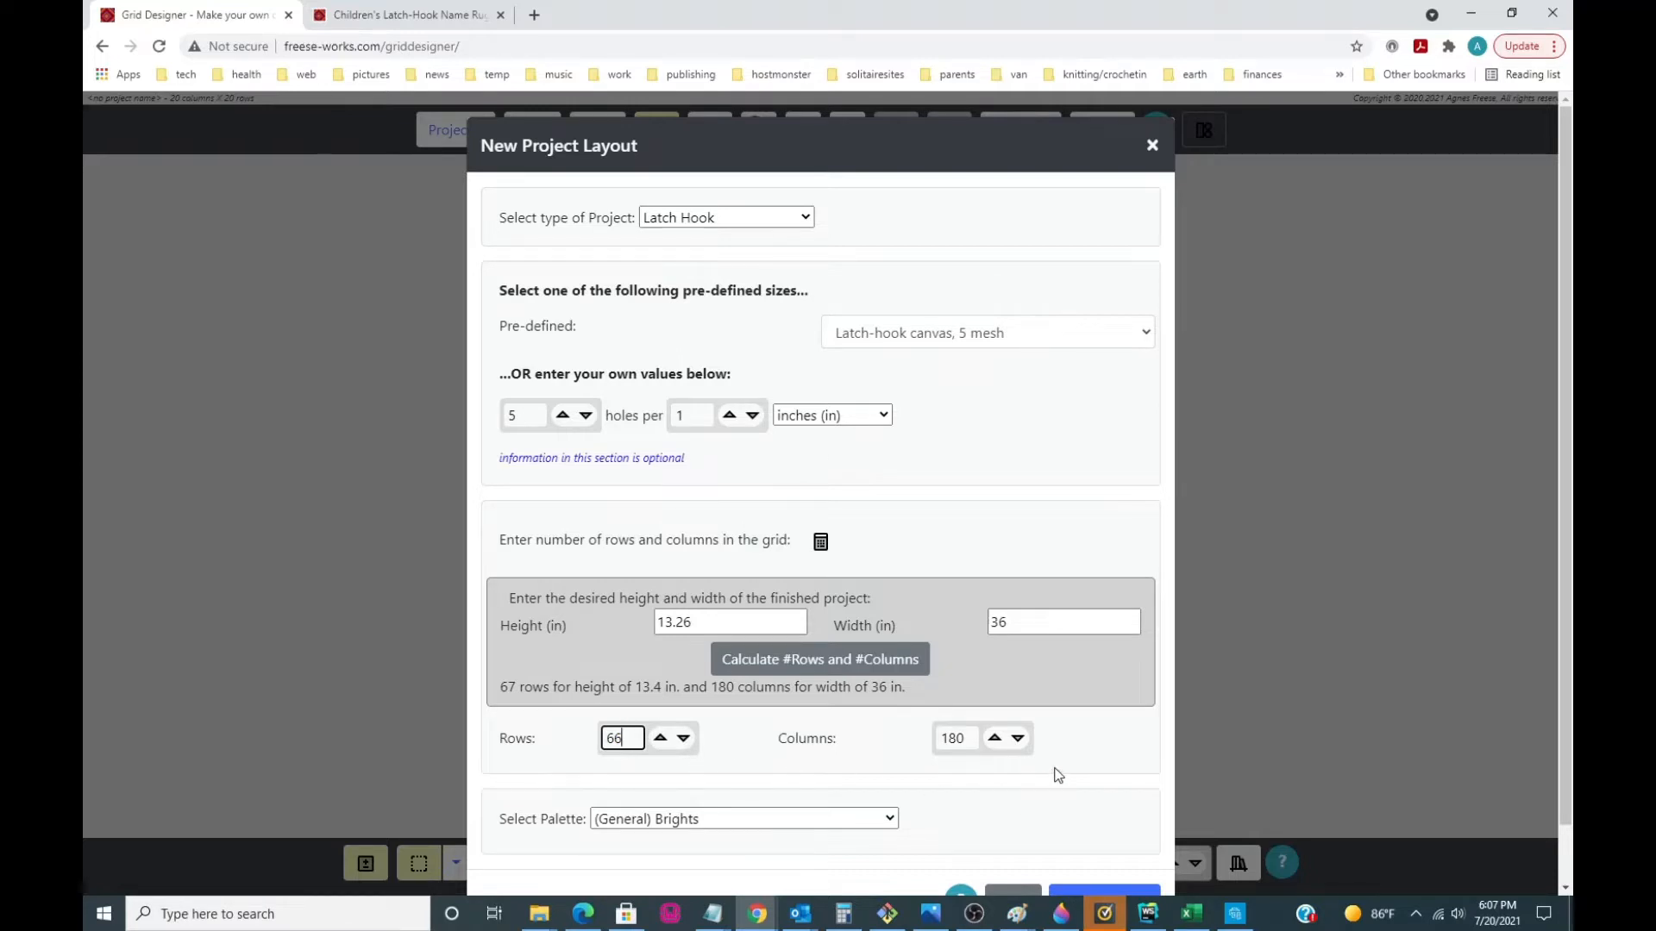
- Choose the "(Rug) Herrschner's Latch Hook Yarn (H)" palette and create the project
scroll(1056, 769, down, 1)
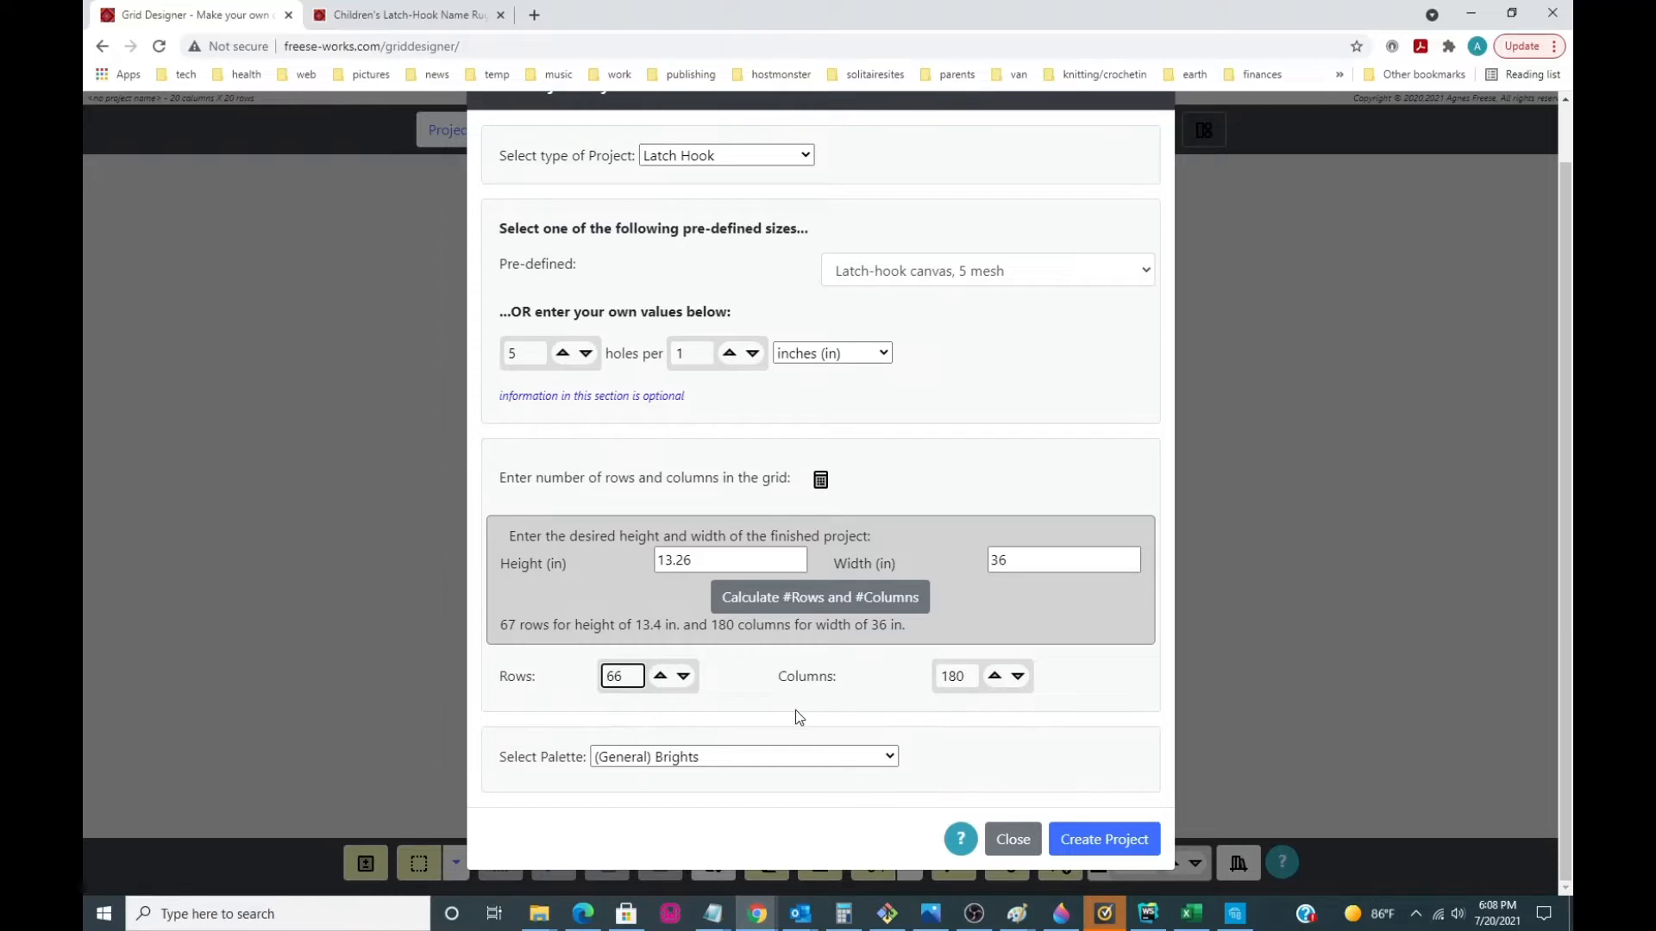
click(890, 758)
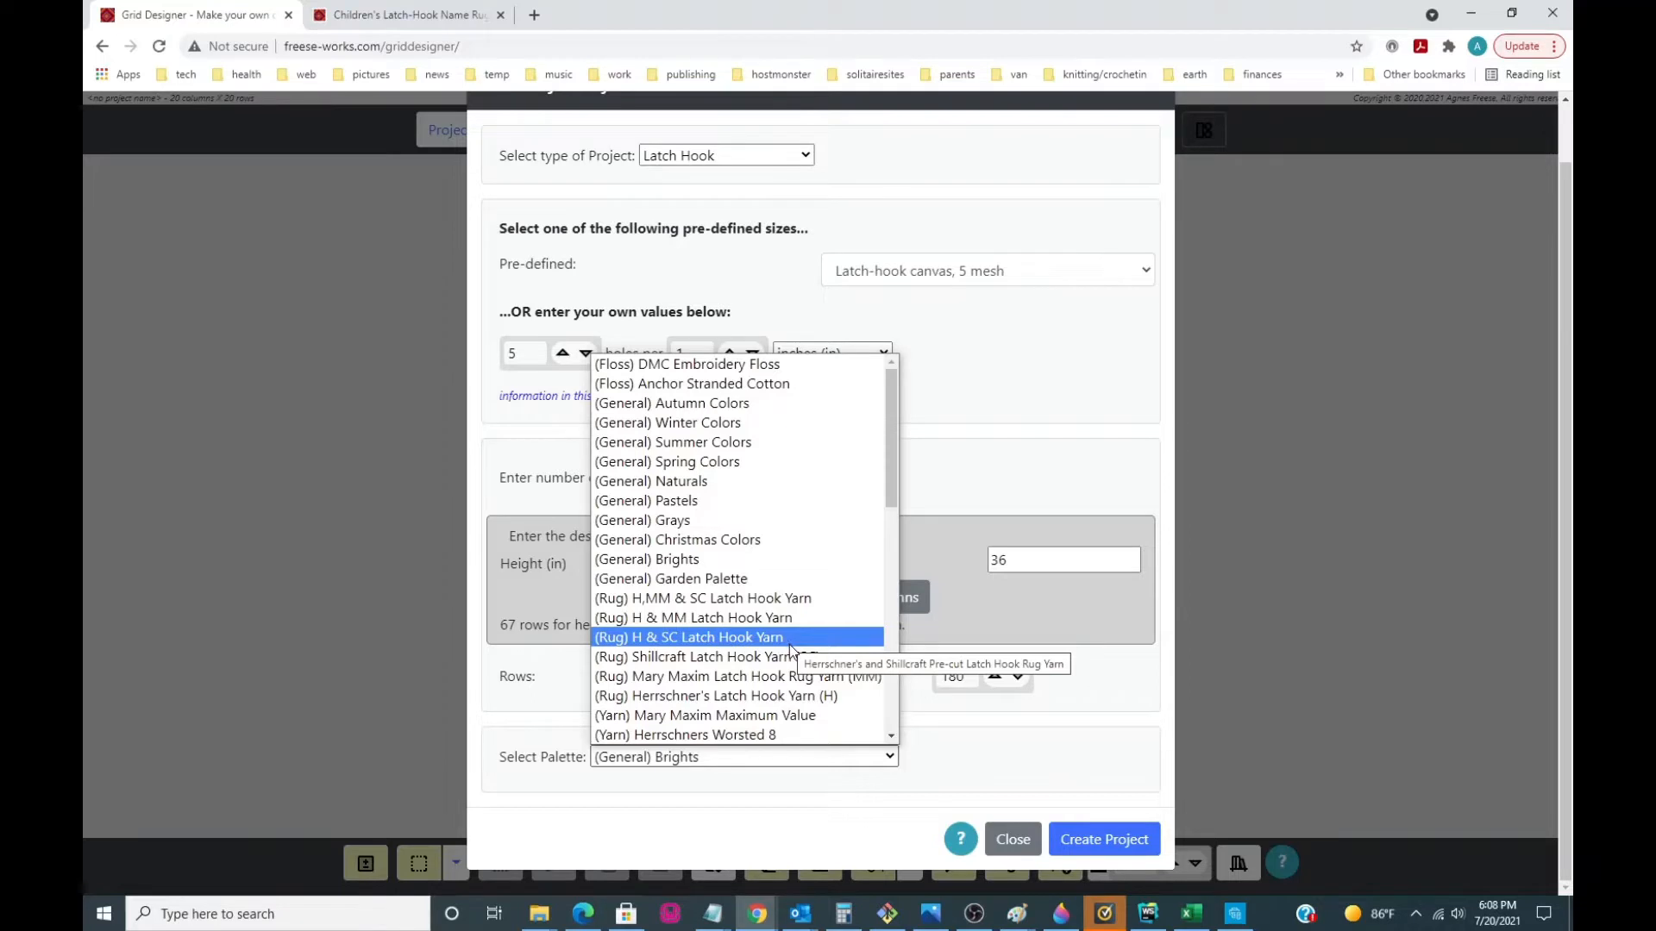
scroll(790, 647, down, 3)
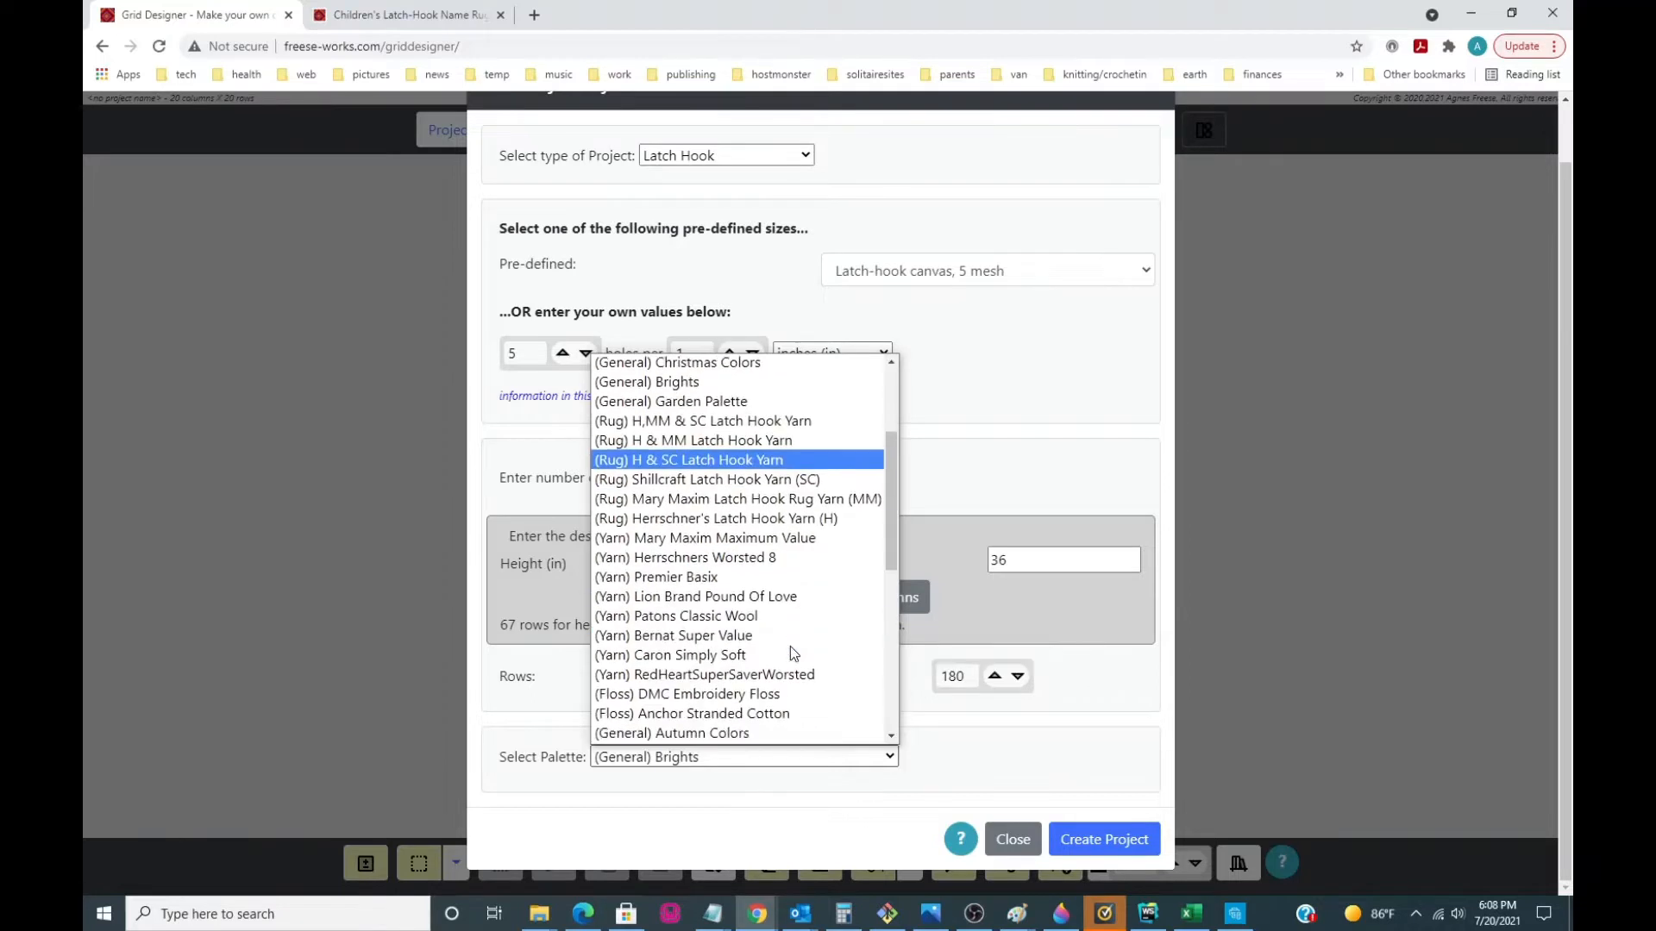
click(746, 518)
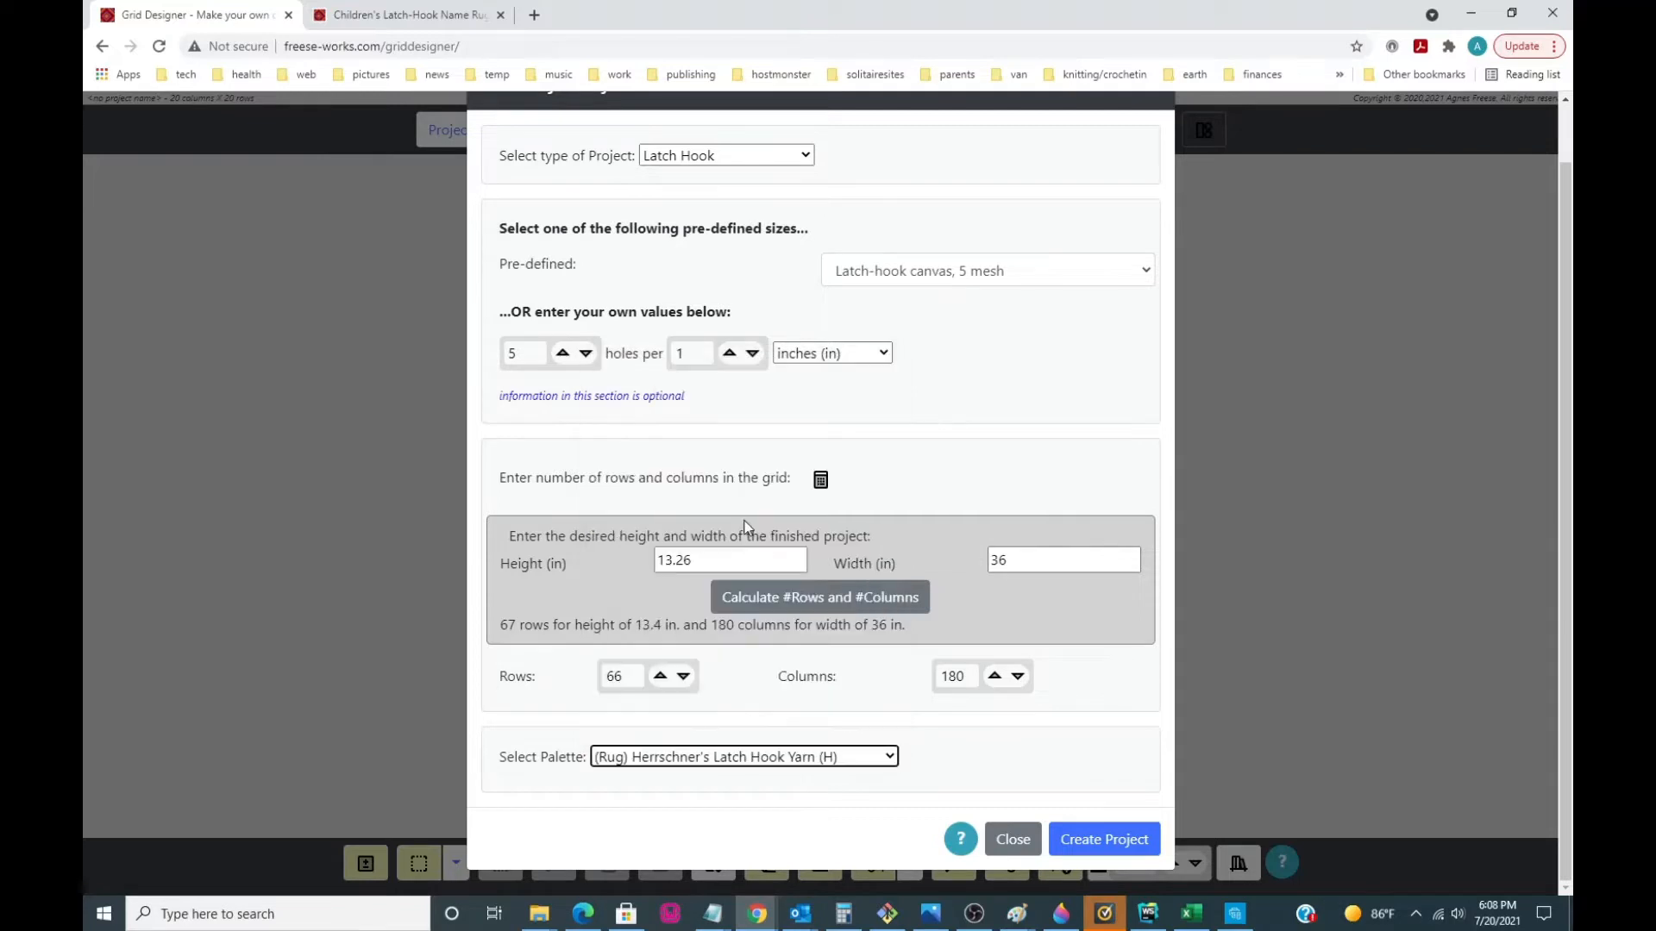
click(1098, 841)
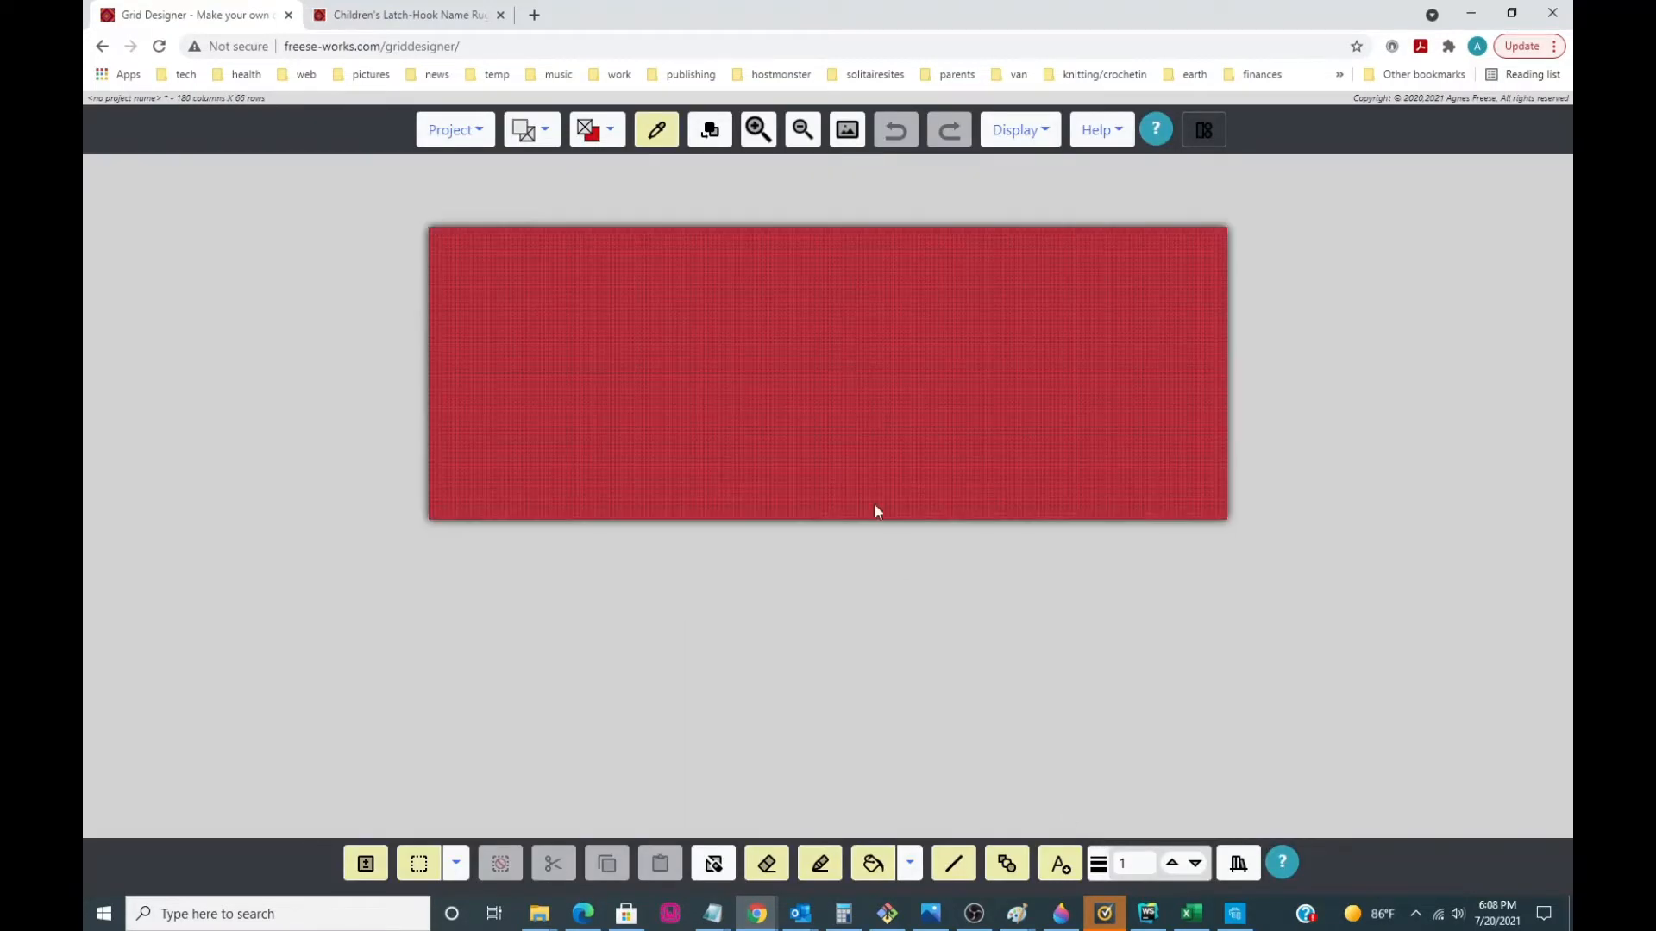
drag(805, 362, 799, 429)
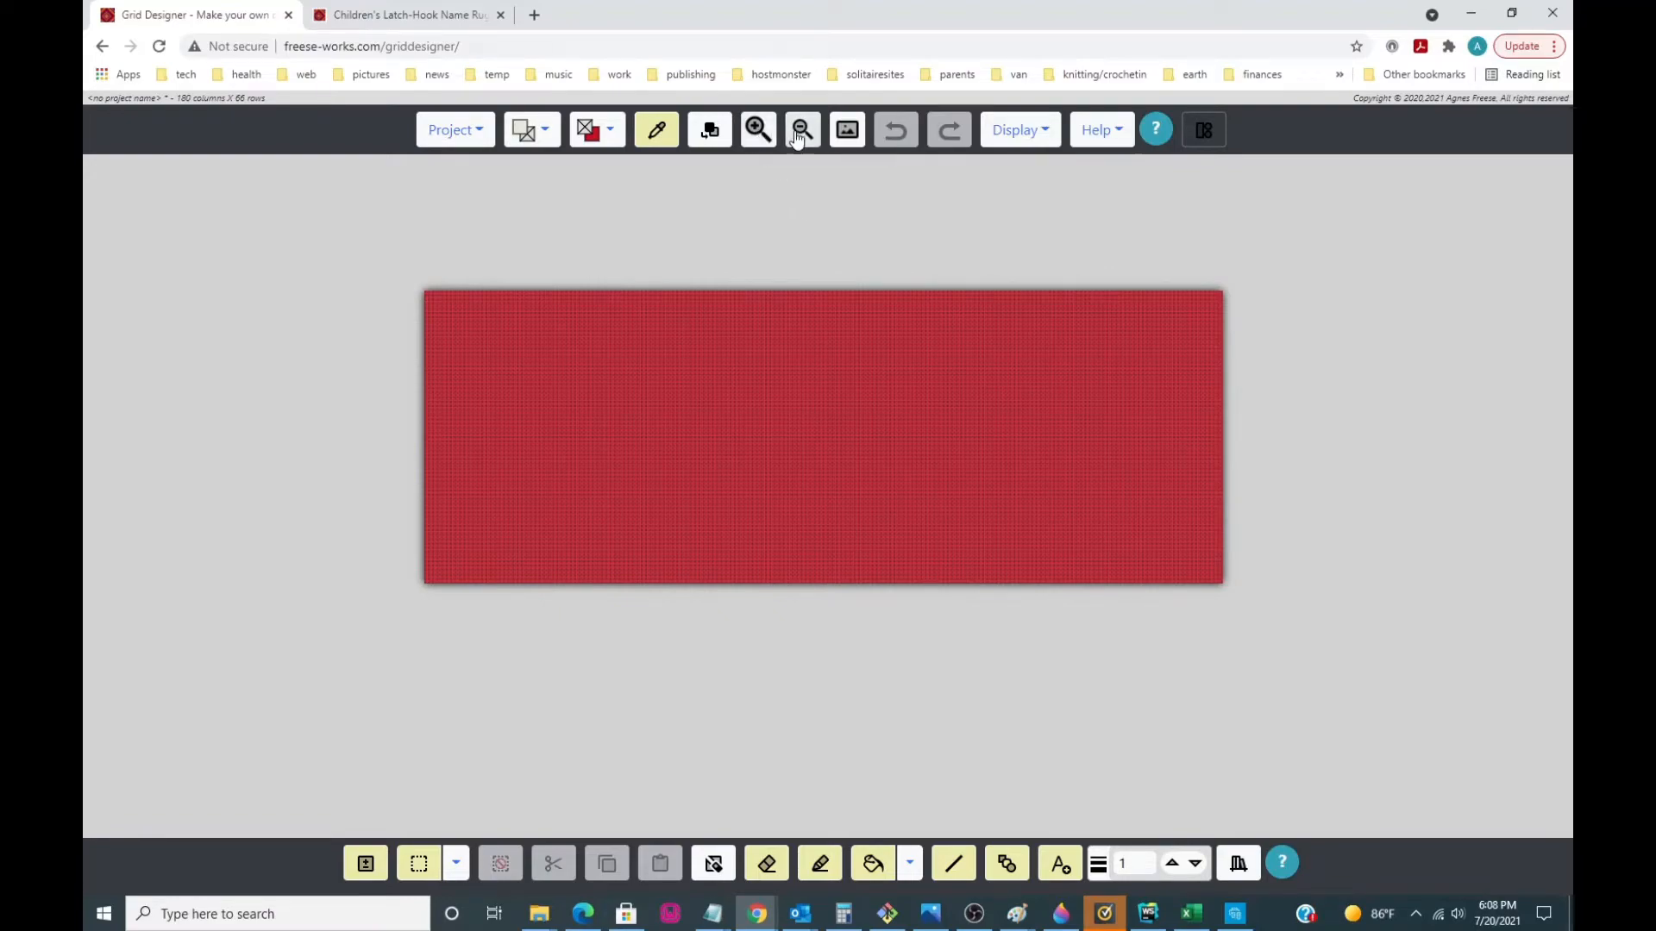
click(761, 138)
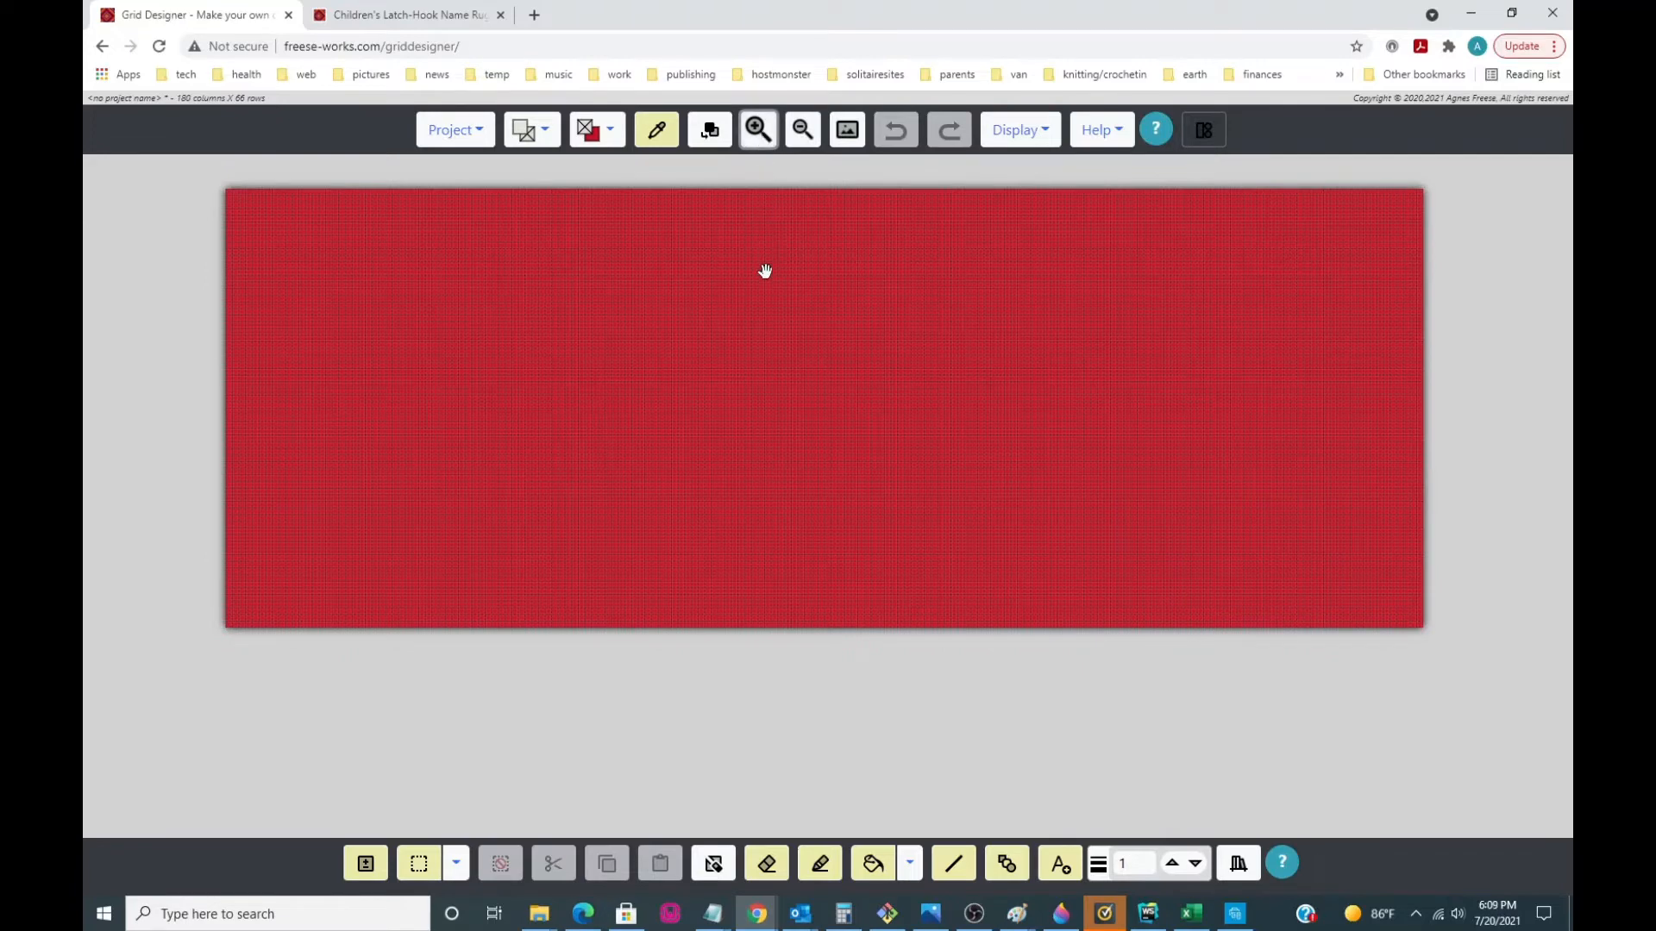
- Set the project's background color to White
drag(765, 271, 771, 302)
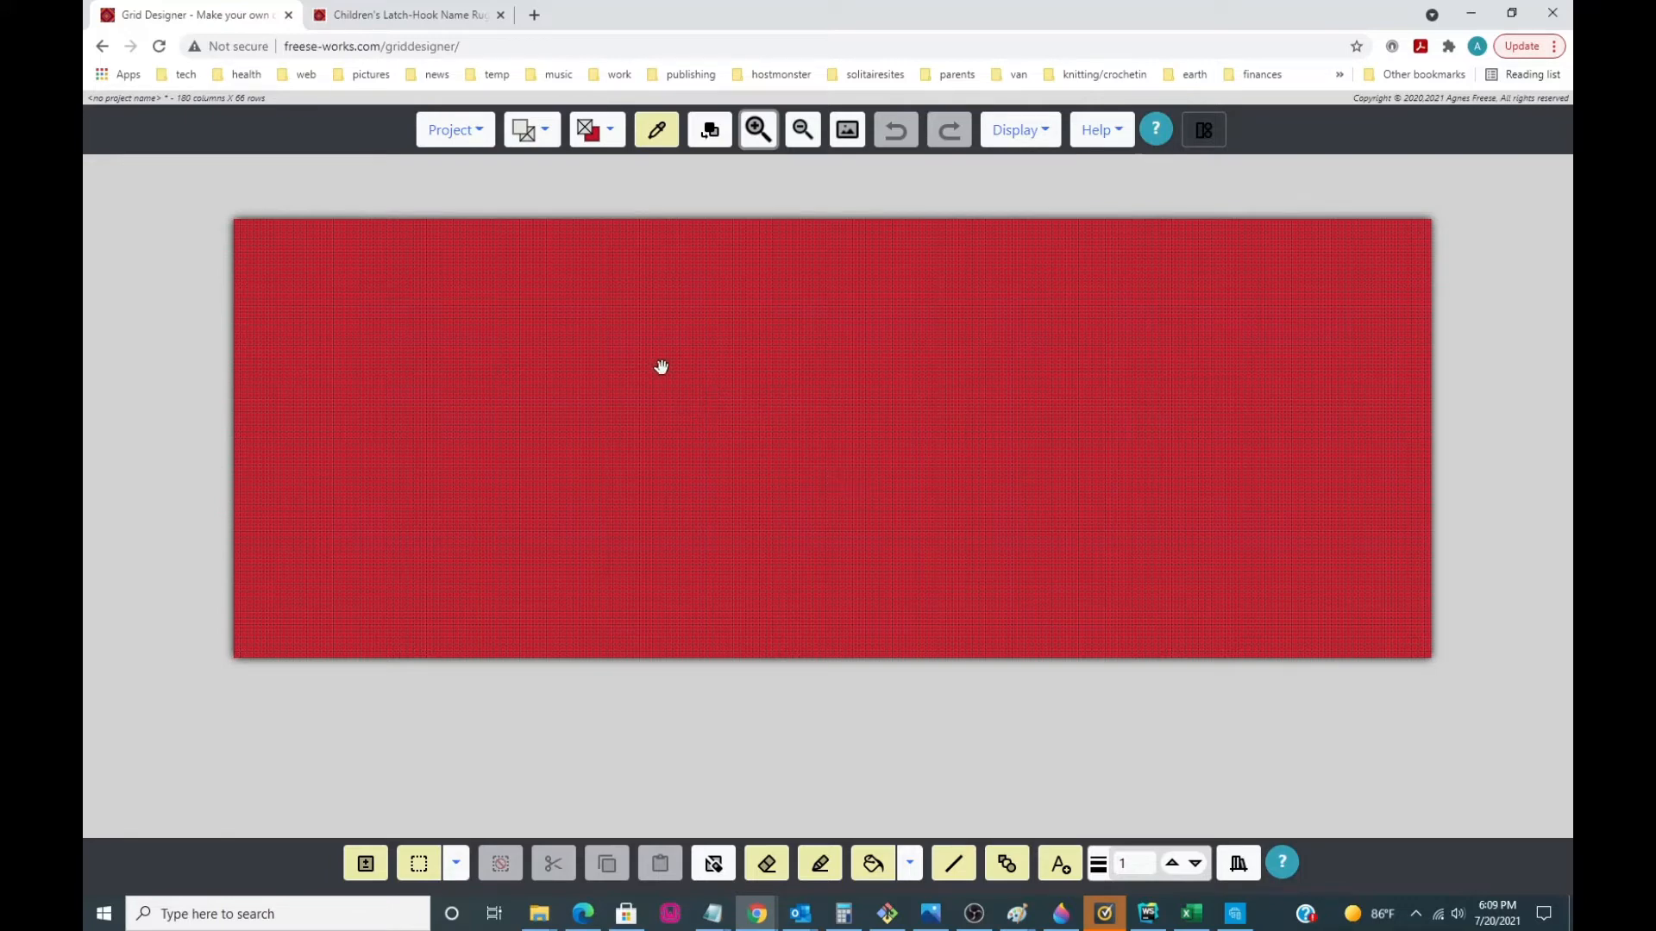
click(547, 132)
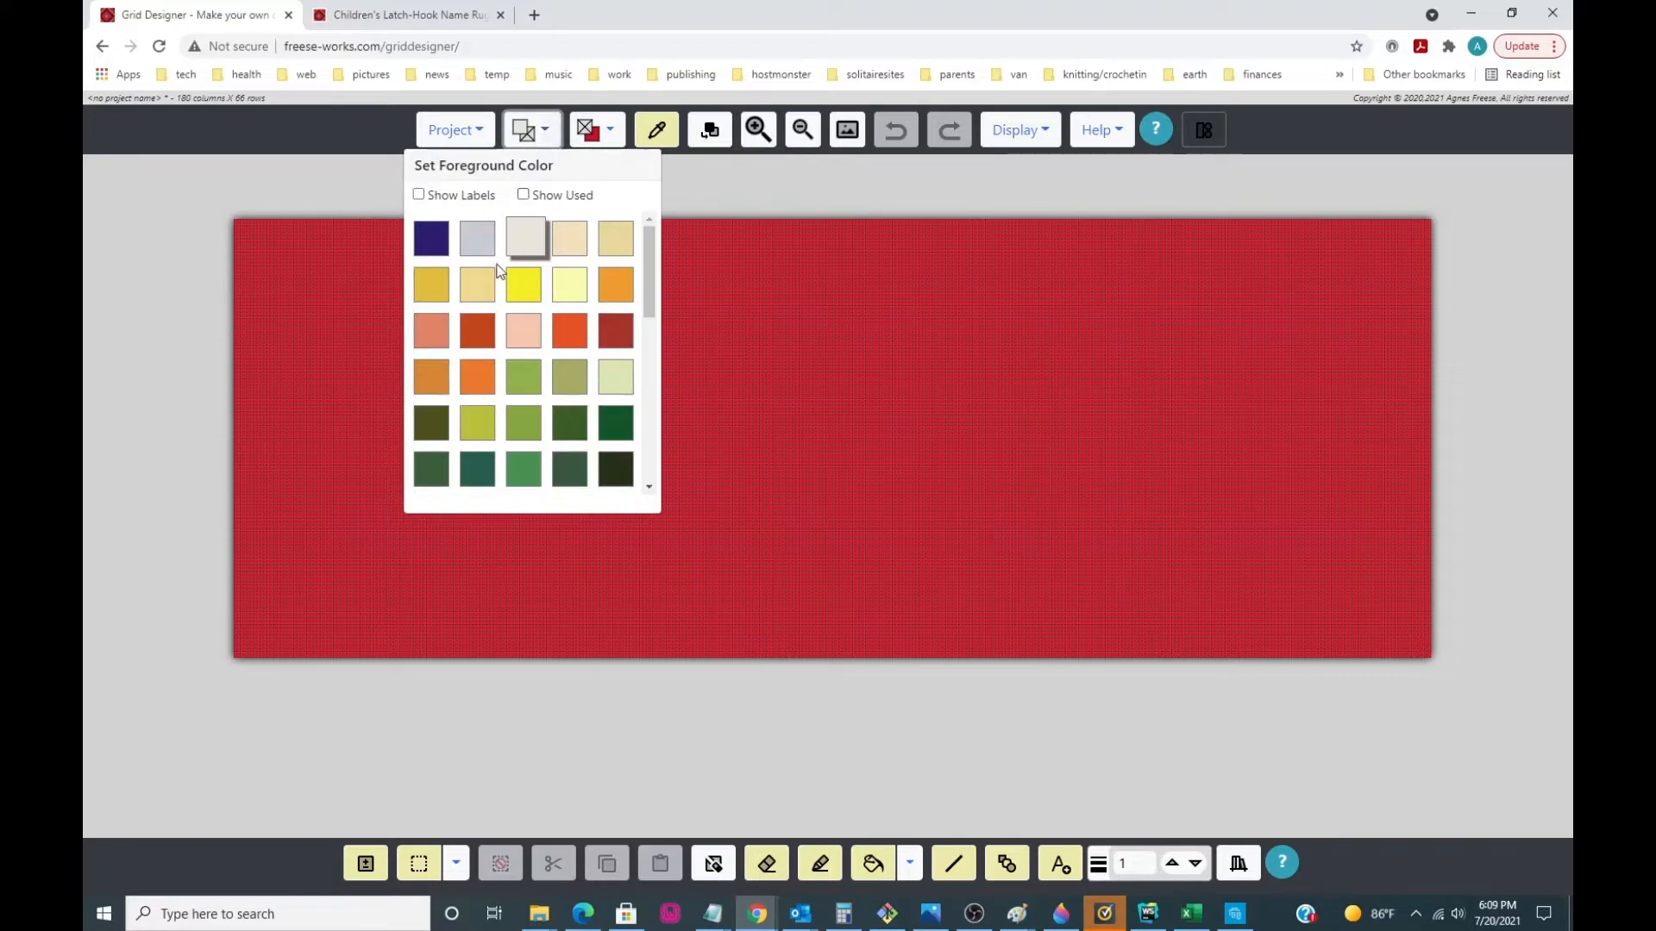
drag(650, 285, 668, 254)
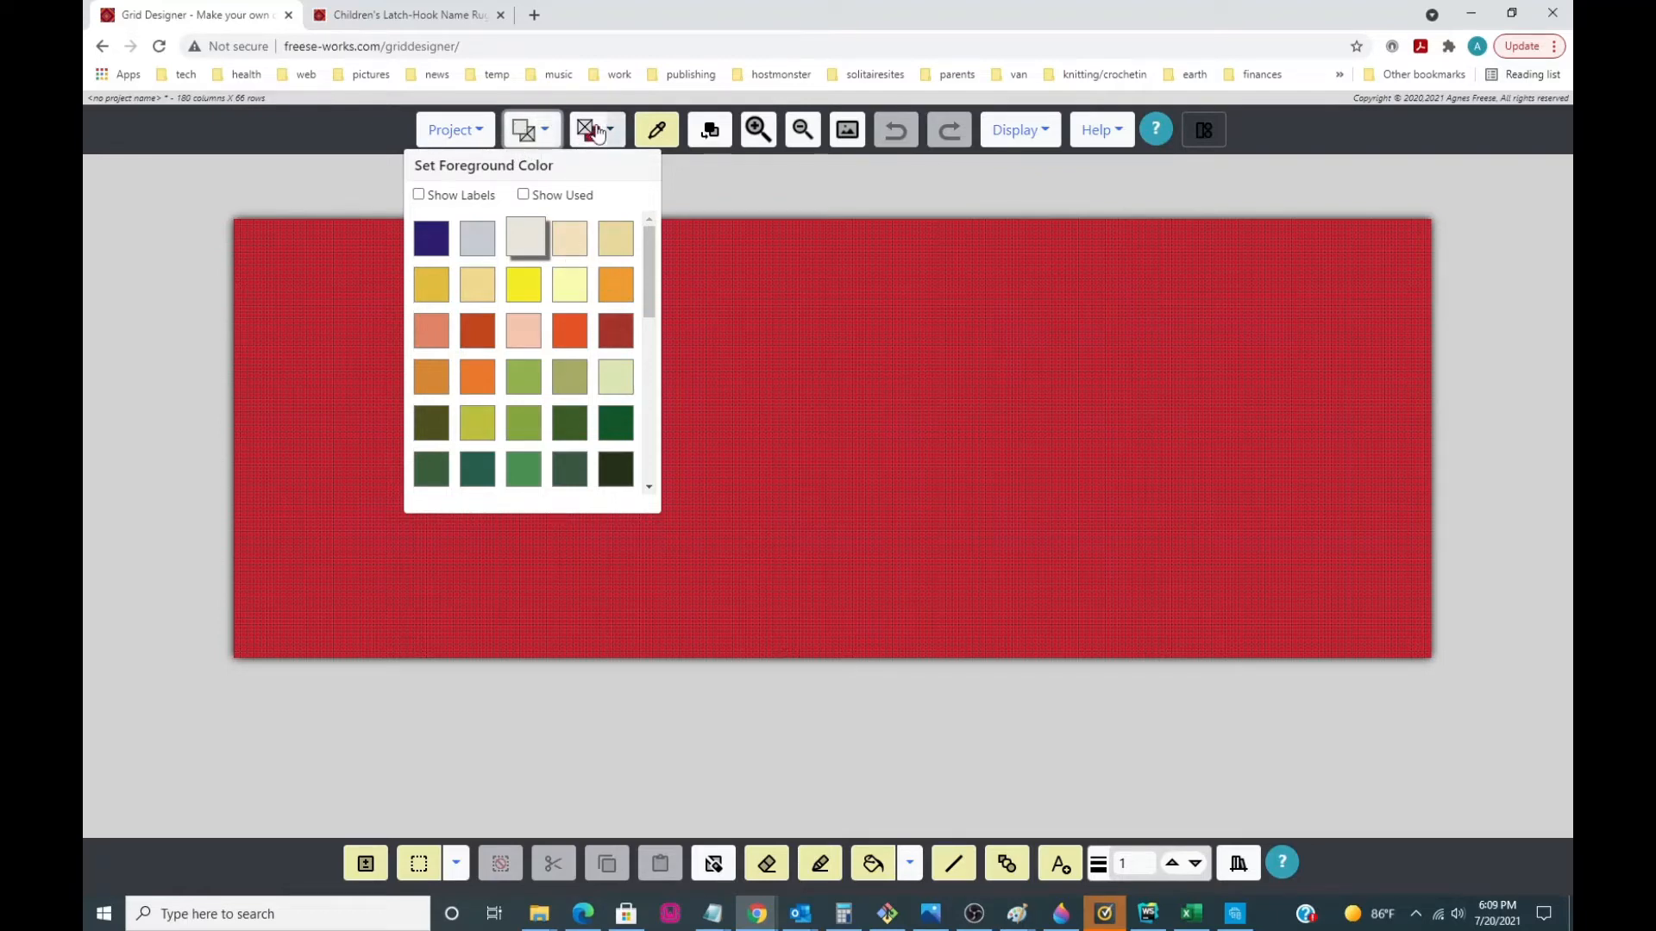
click(545, 131)
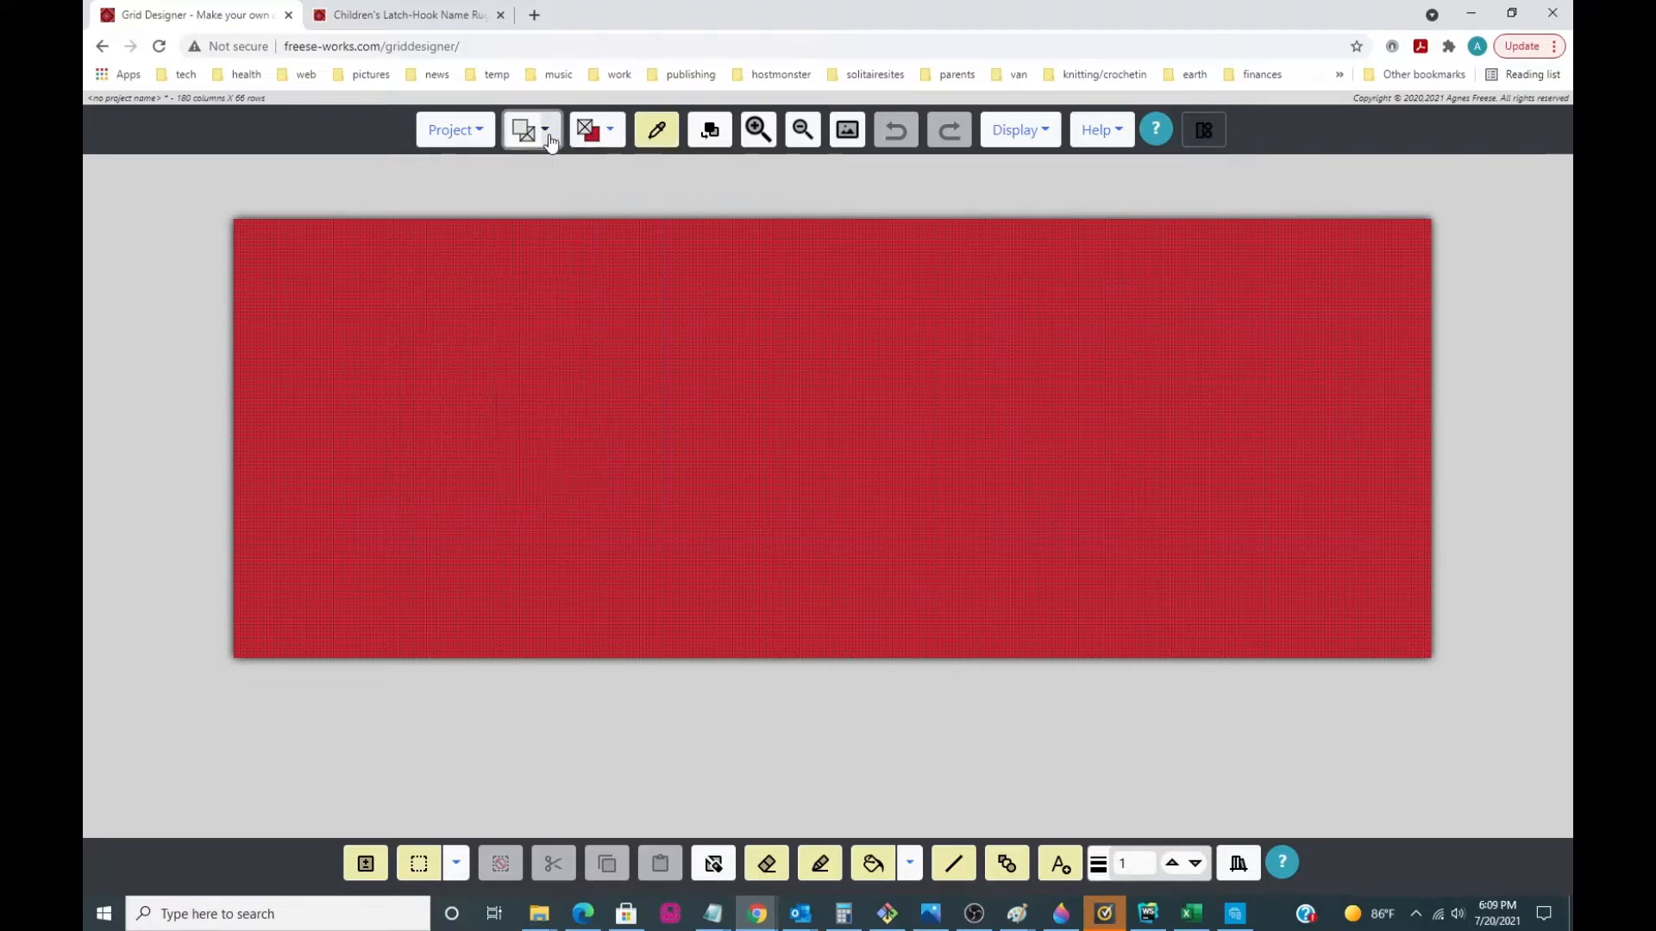
click(615, 136)
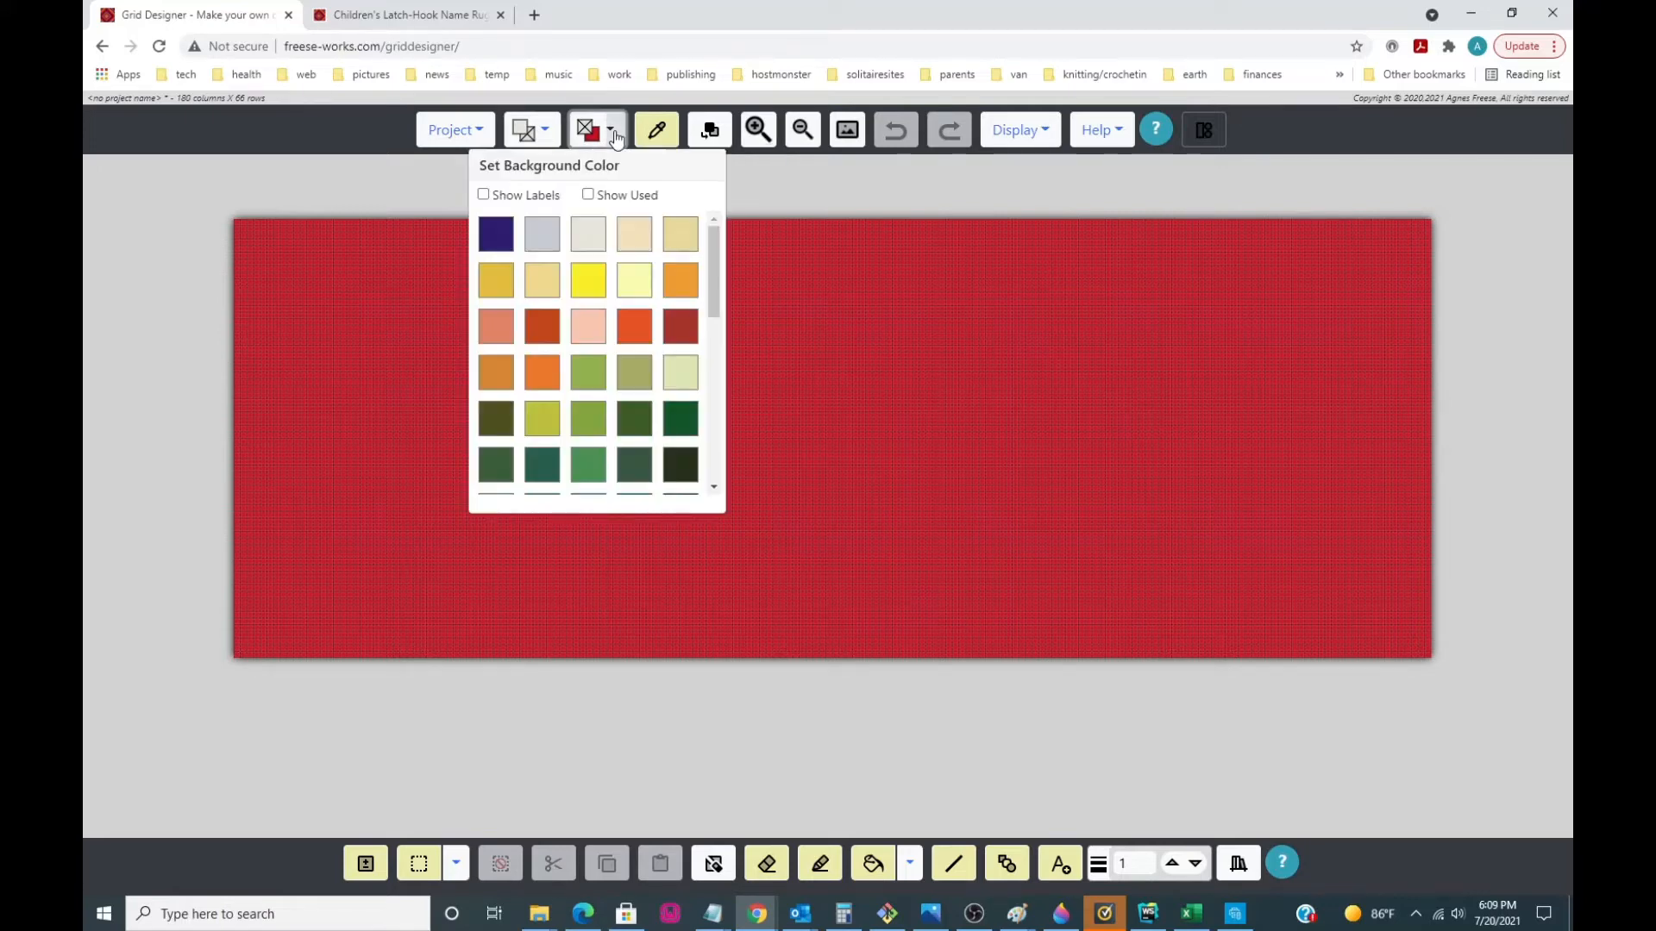
click(587, 239)
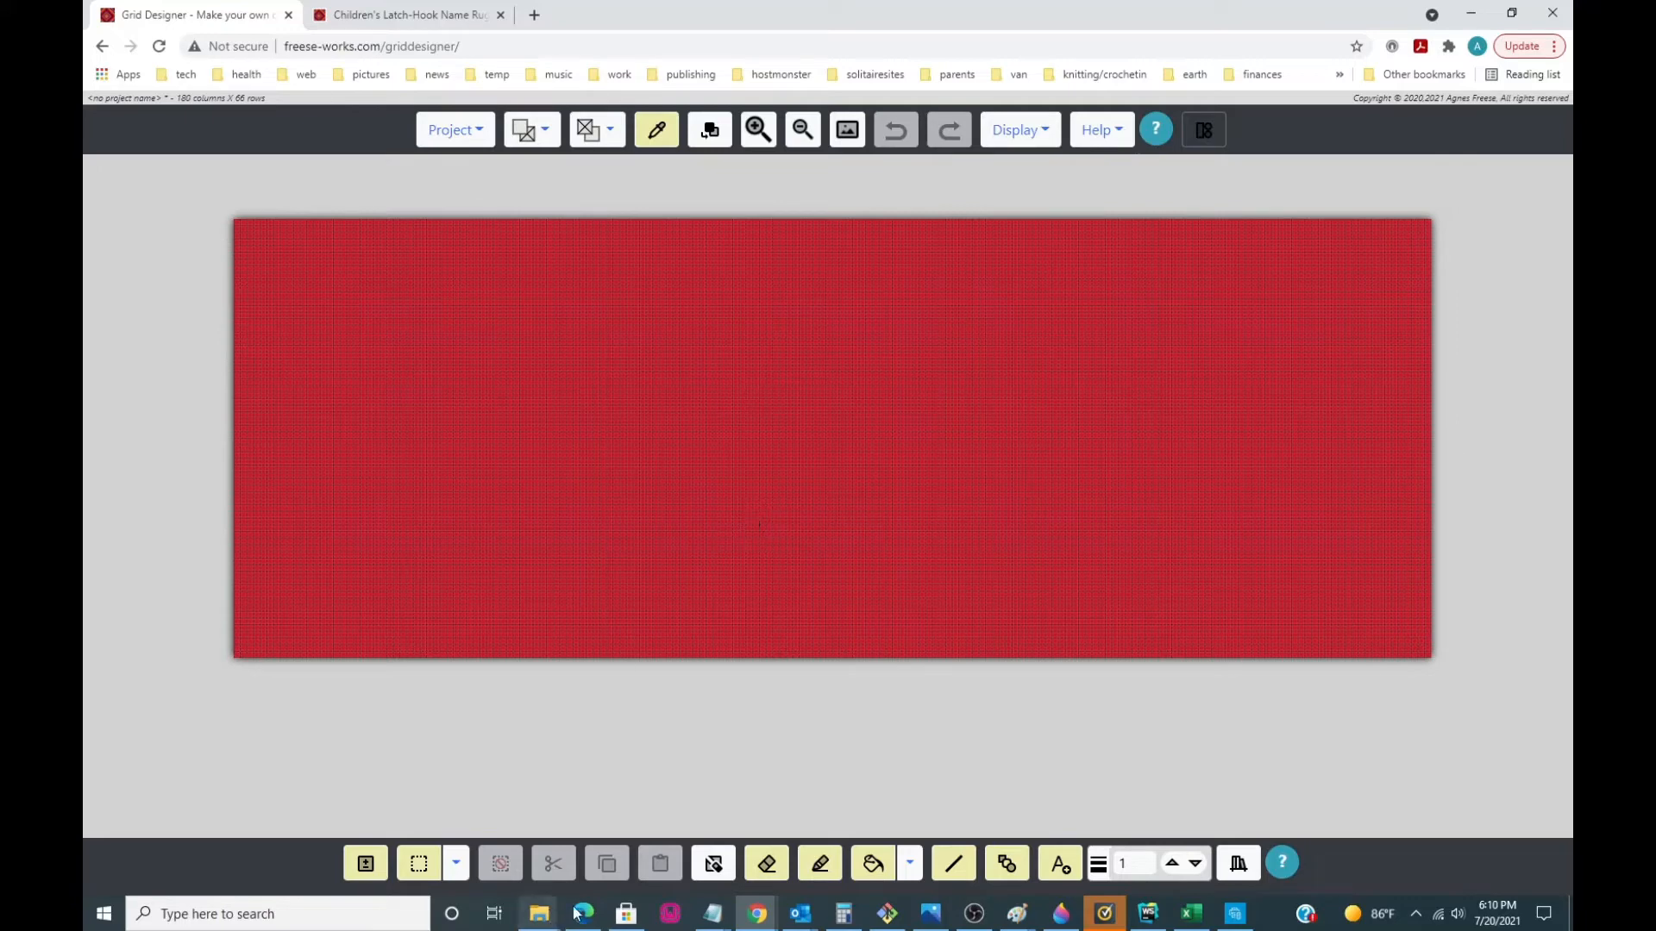
- Select the entire grid and clear it to the background color
mouse_move(557, 914)
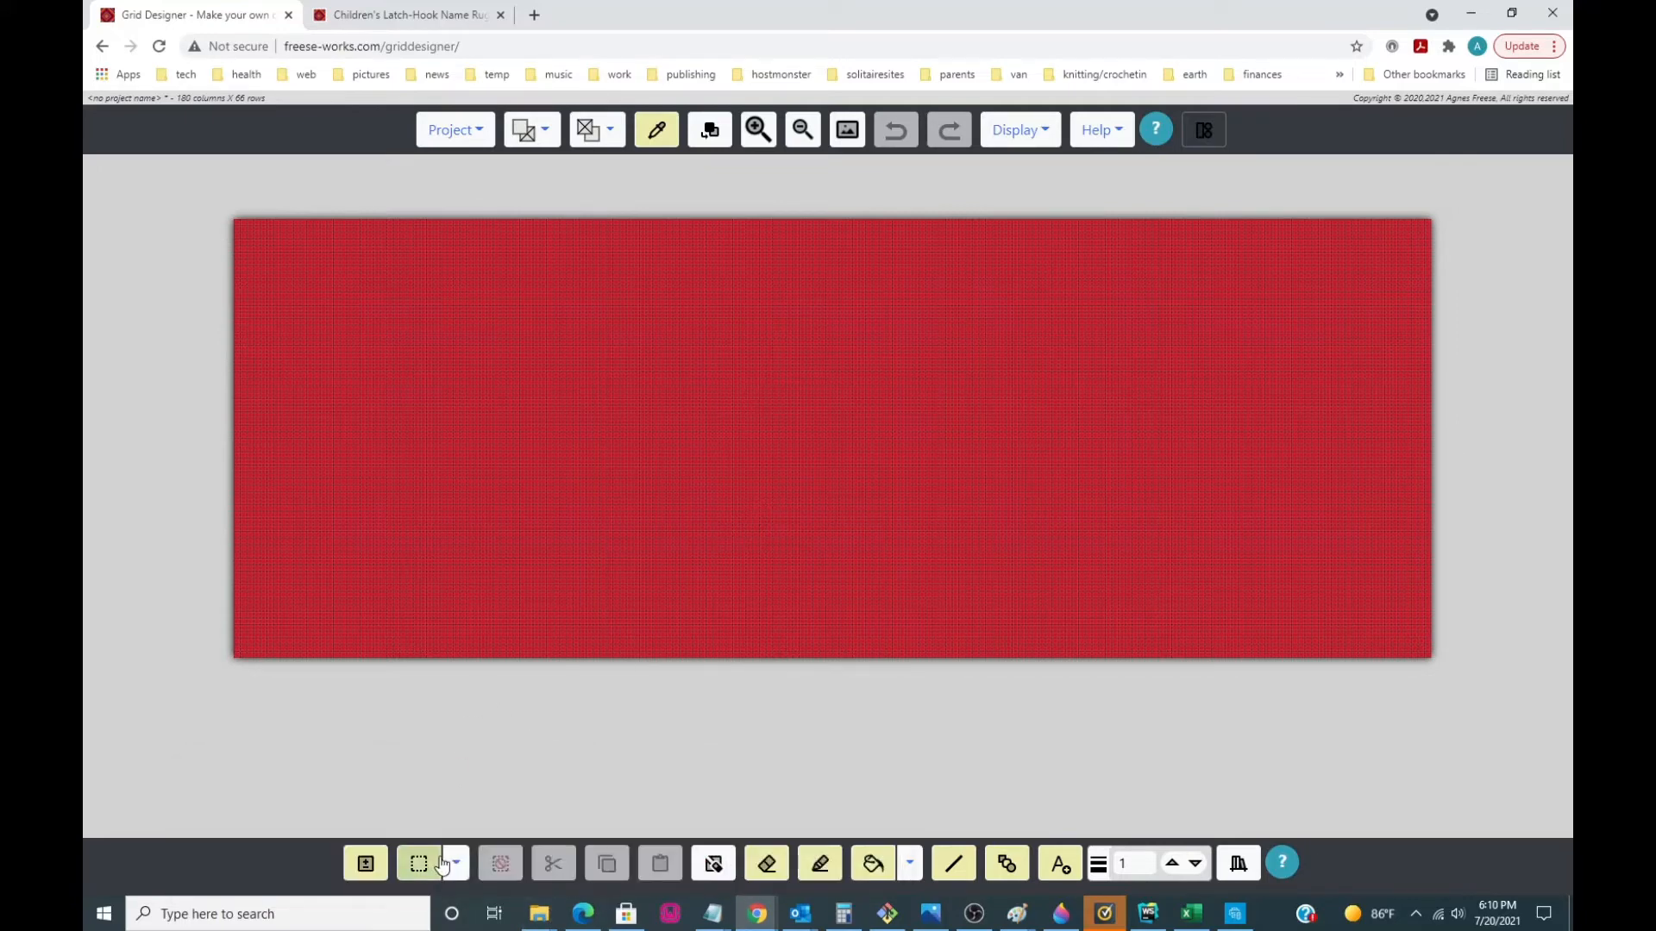
click(454, 866)
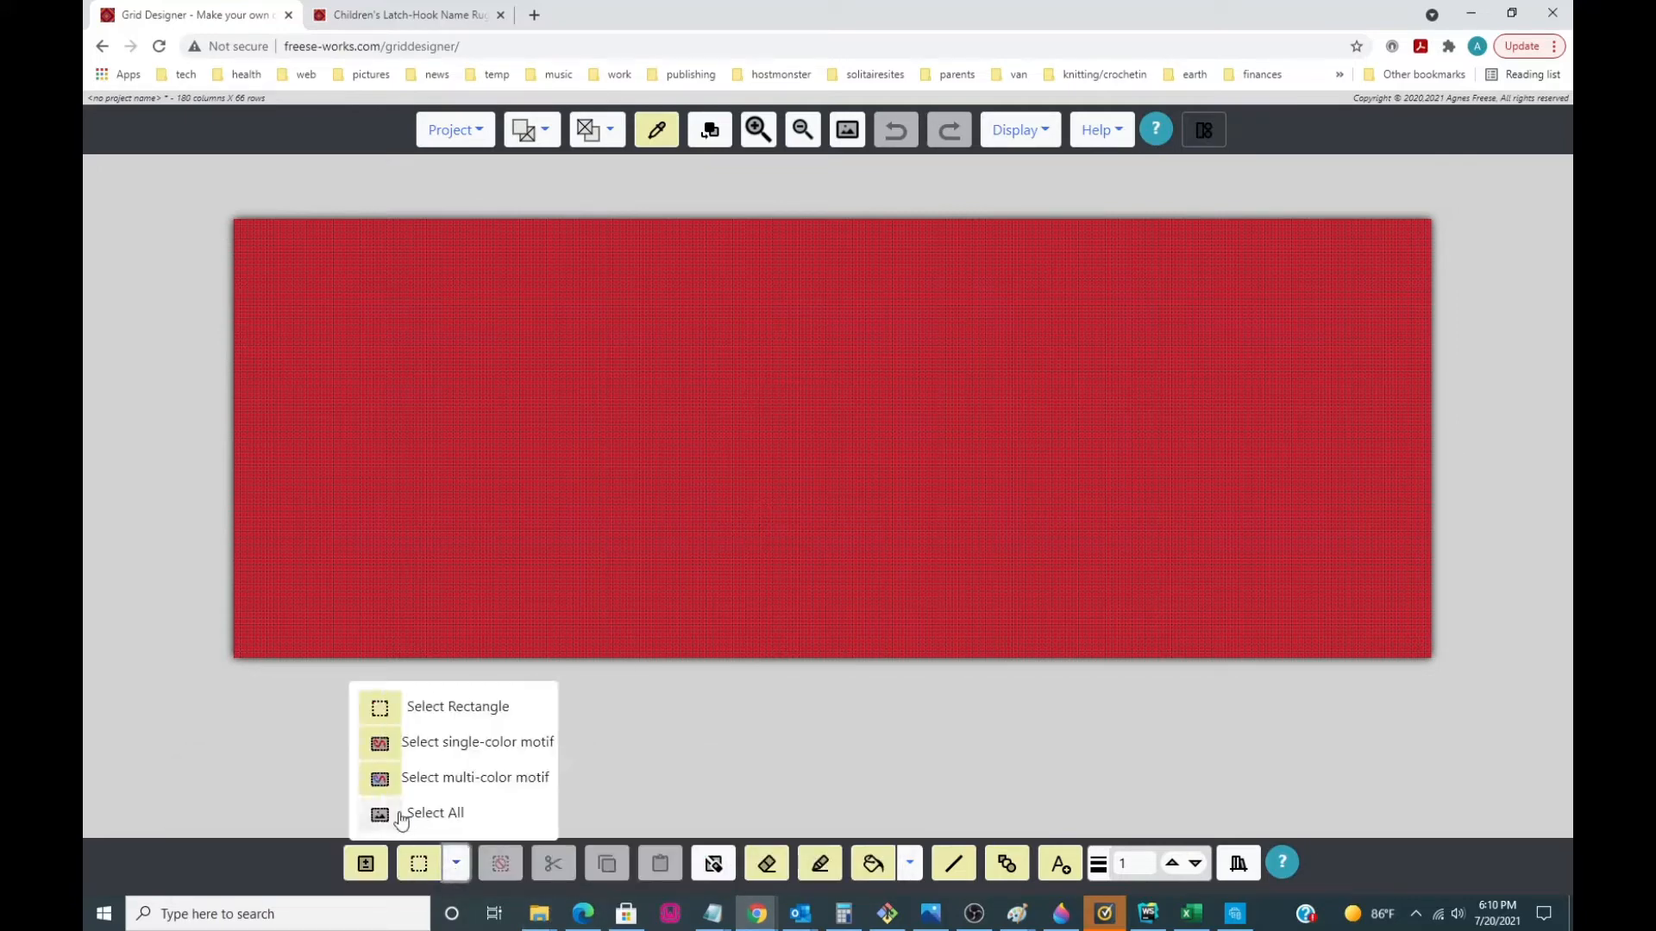
click(381, 815)
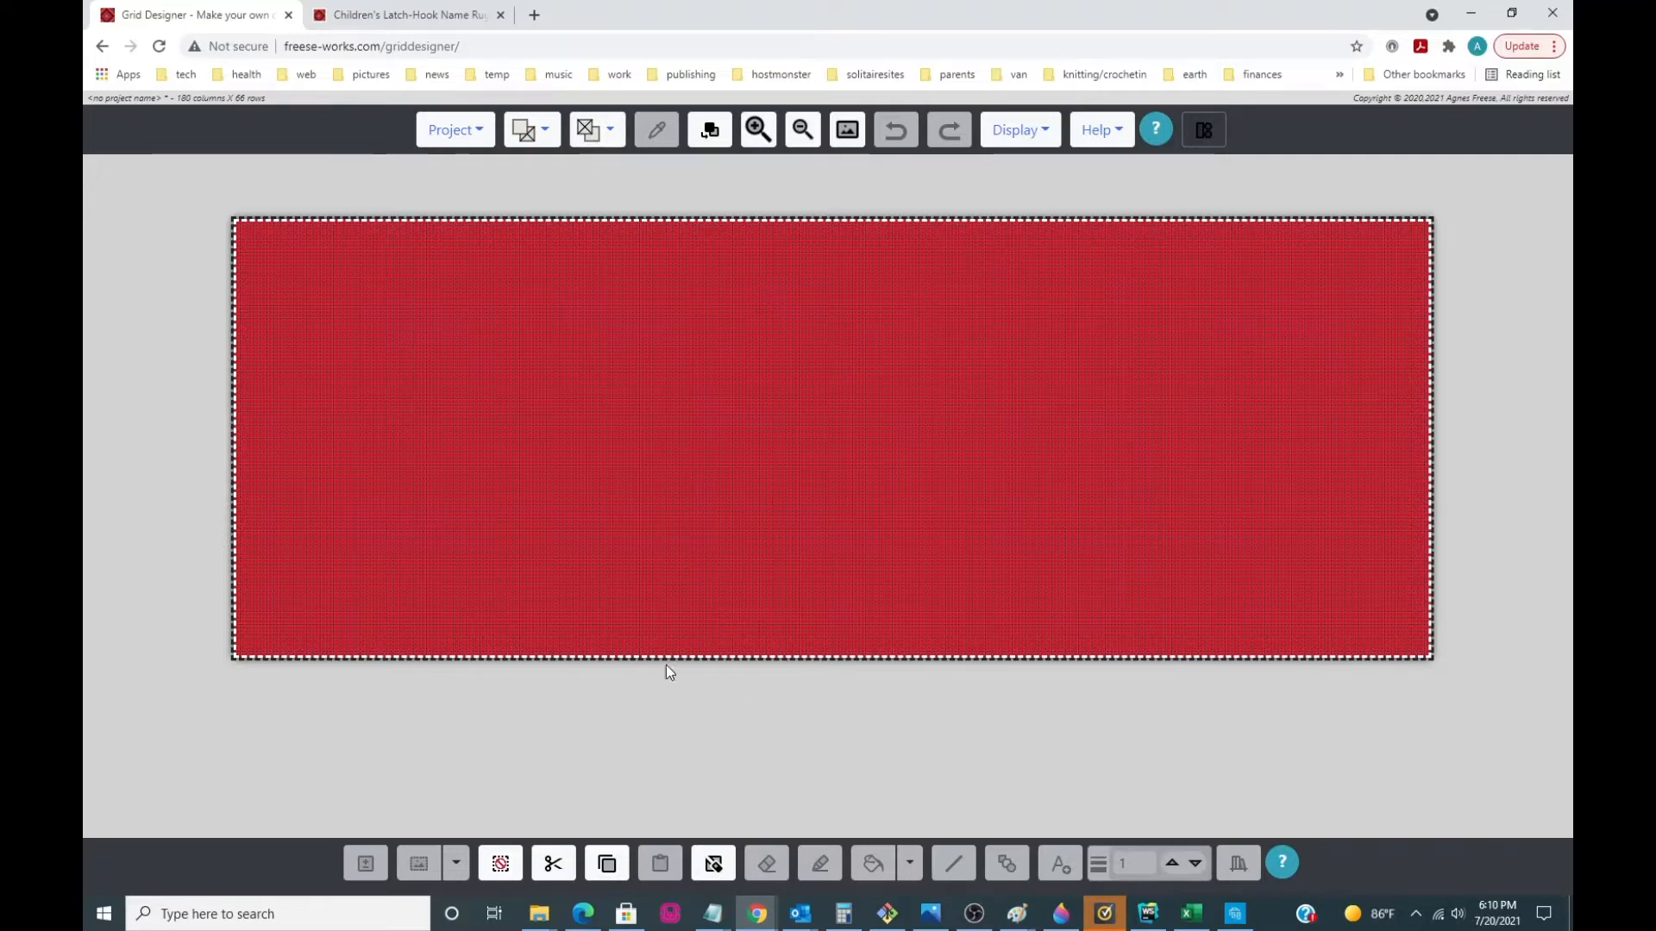
click(713, 866)
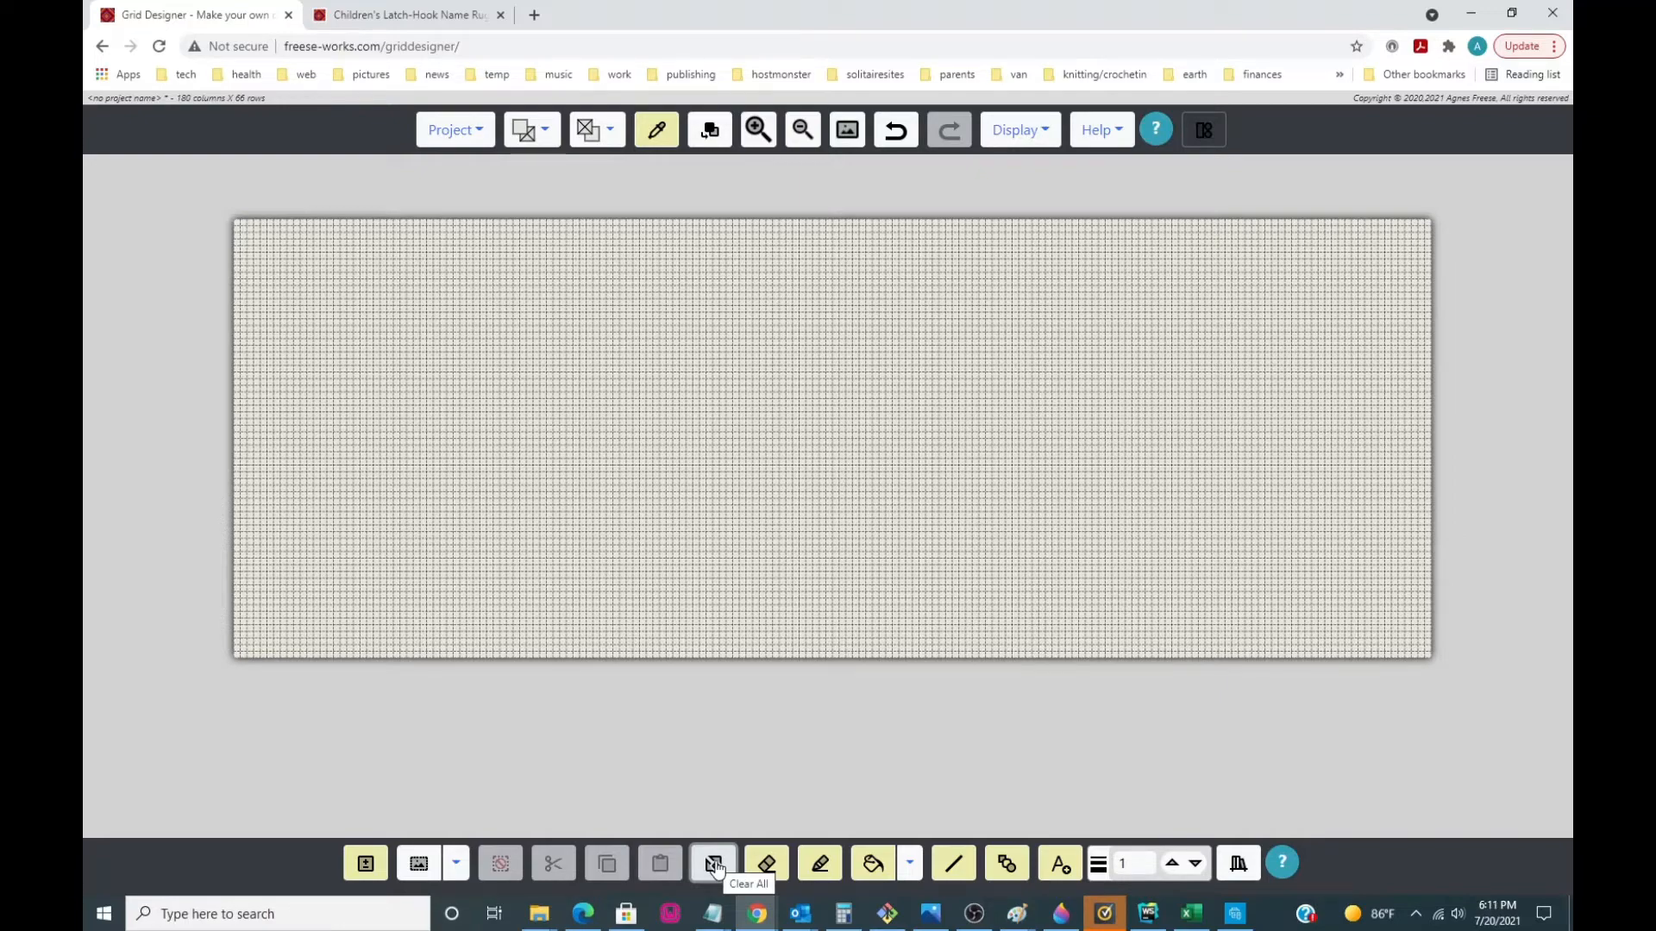
click(451, 862)
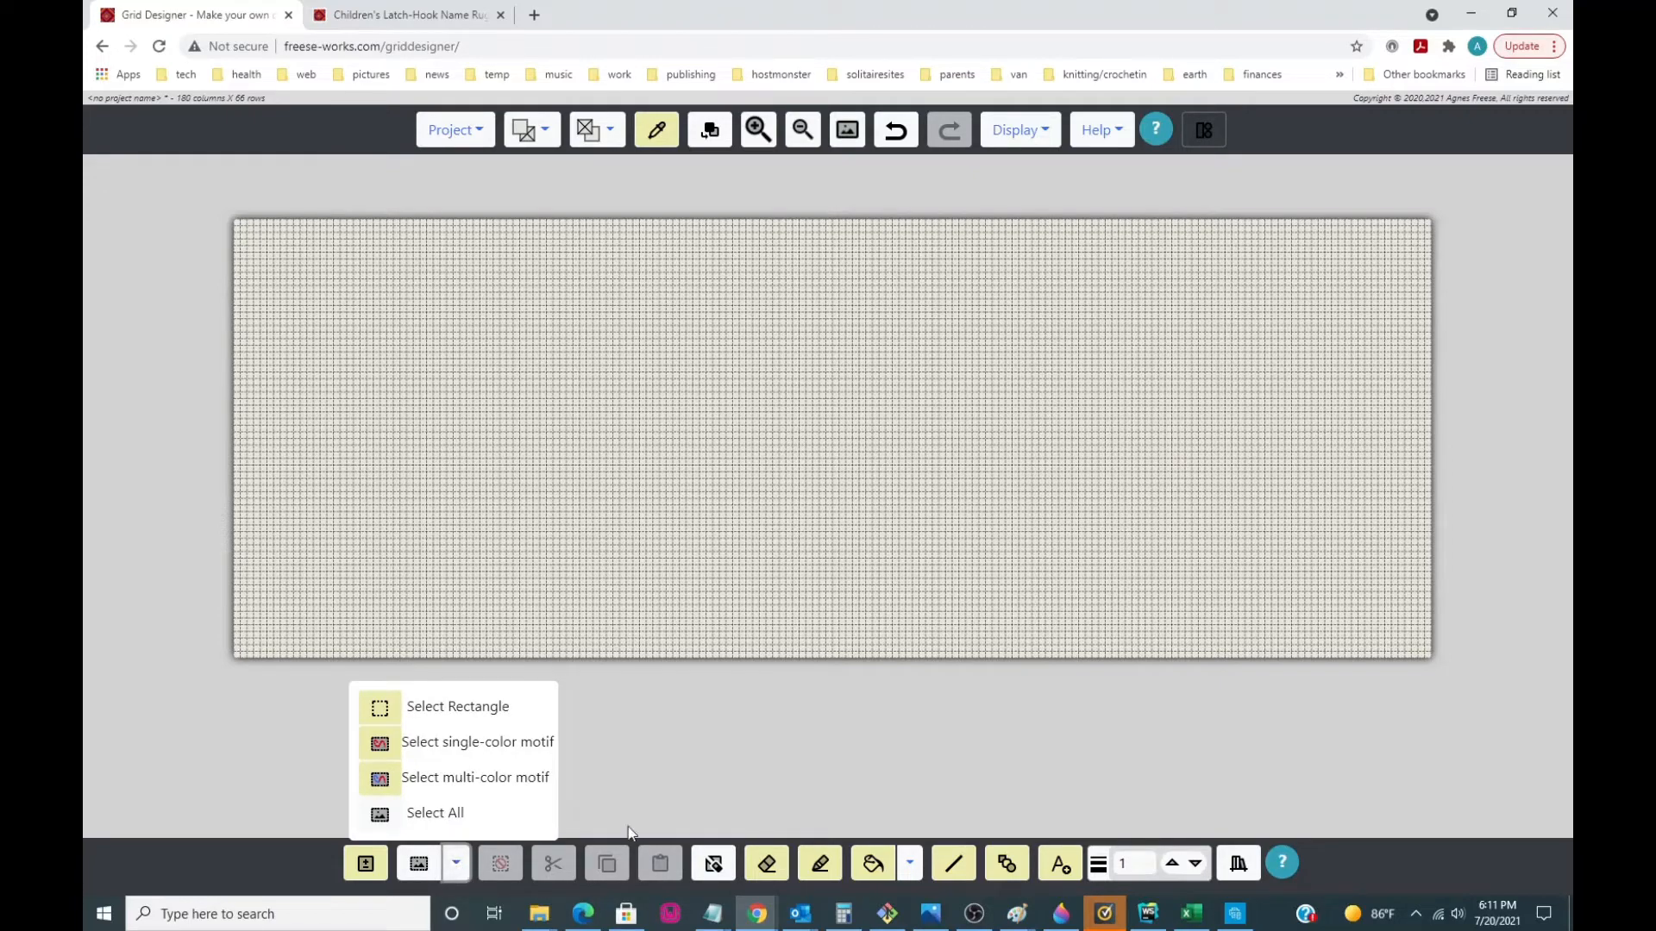
click(701, 774)
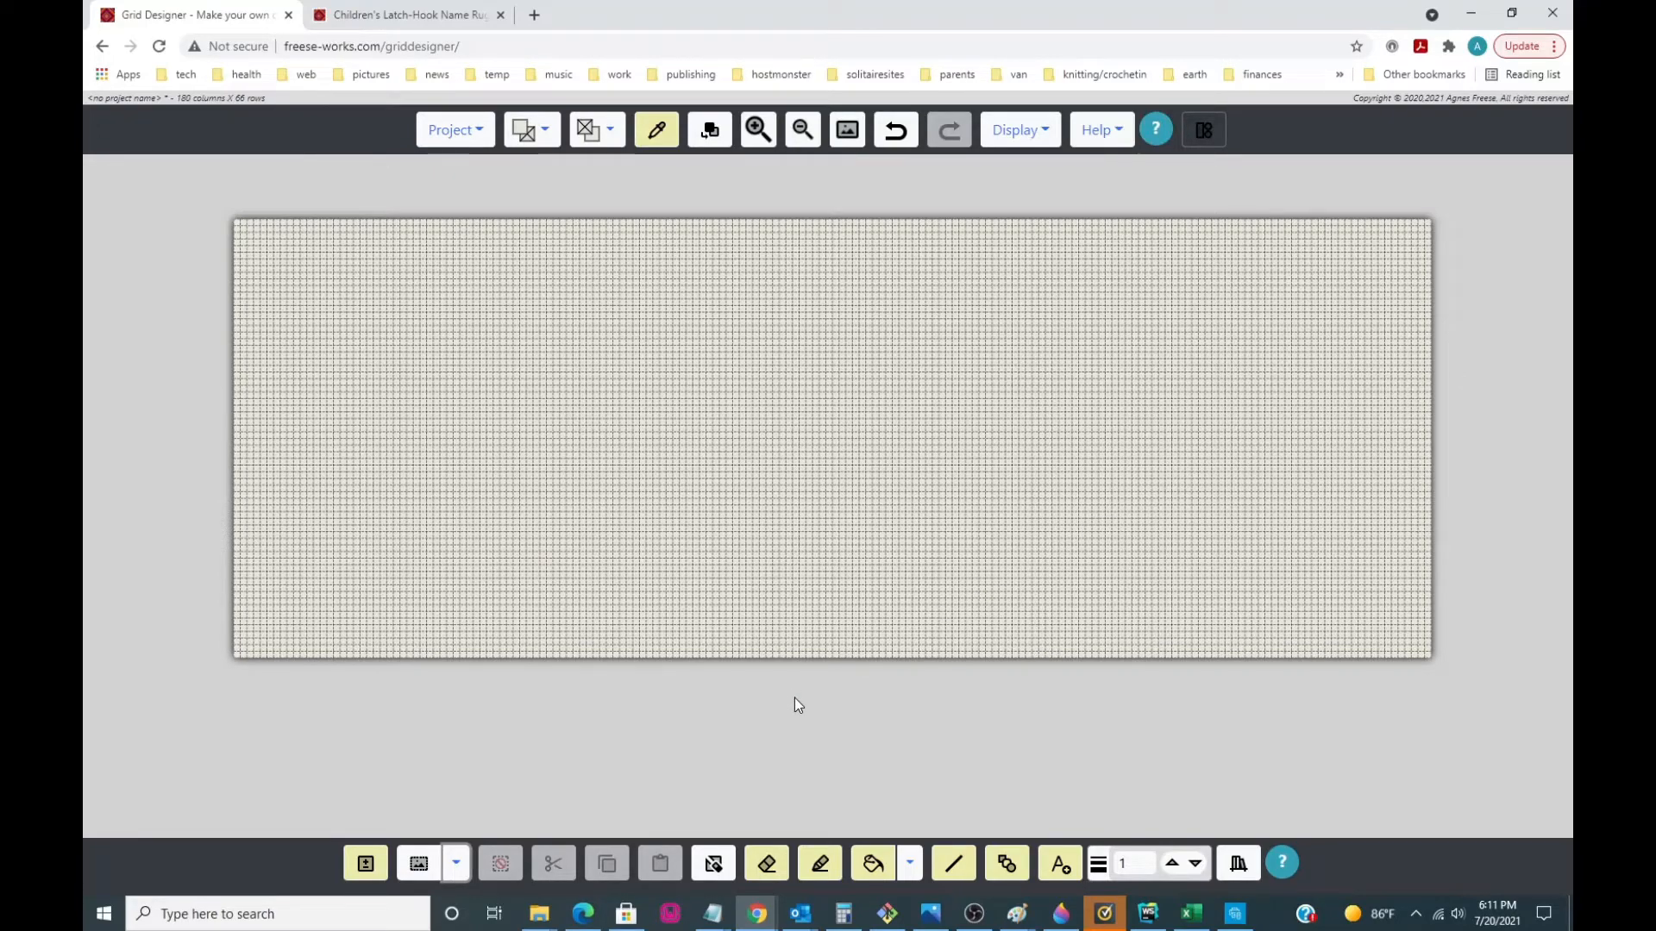
- Activate the Draw Line tool, dismiss its instructions and set the foreground color to Dark Cornflower
click(953, 863)
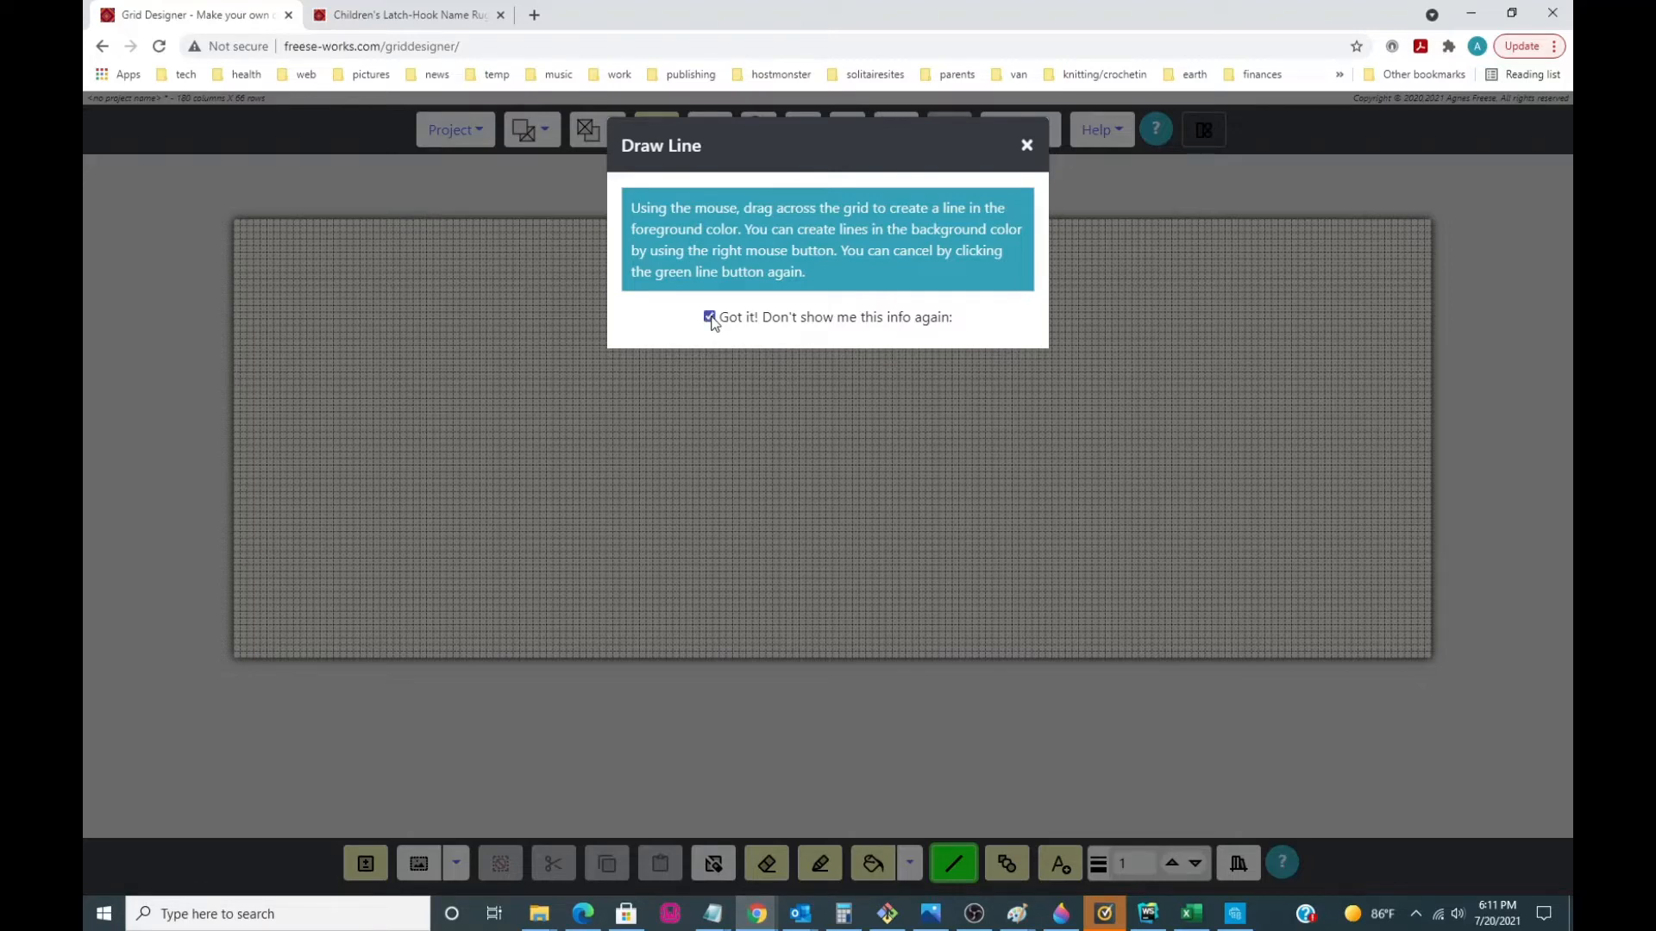
click(1027, 145)
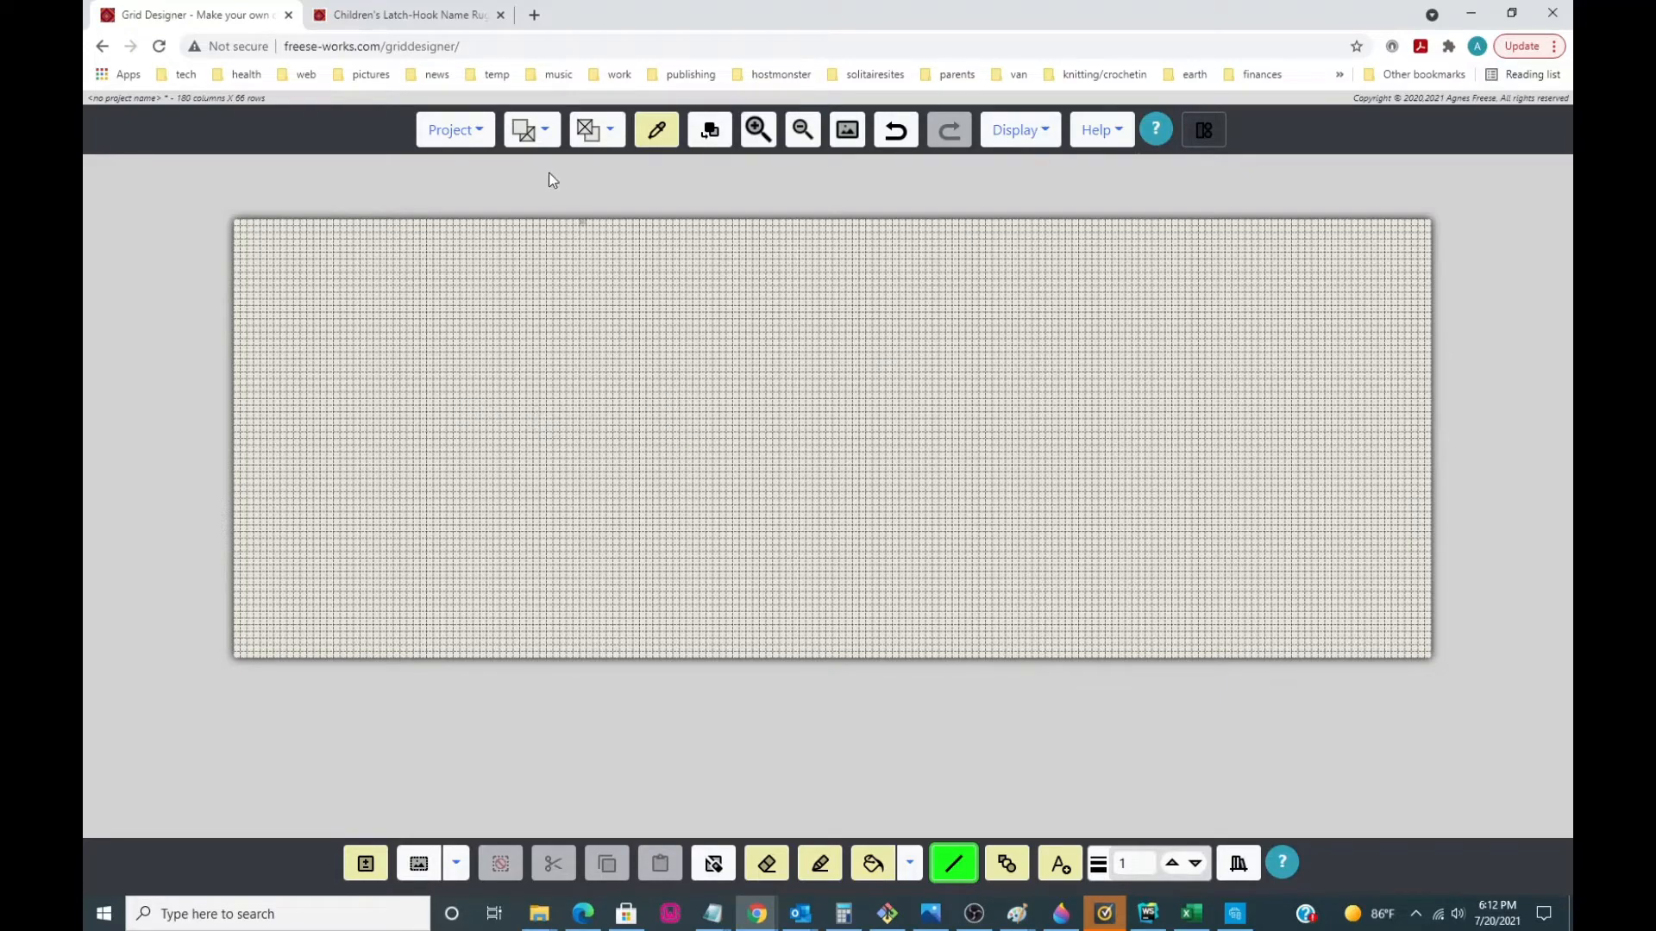
click(547, 132)
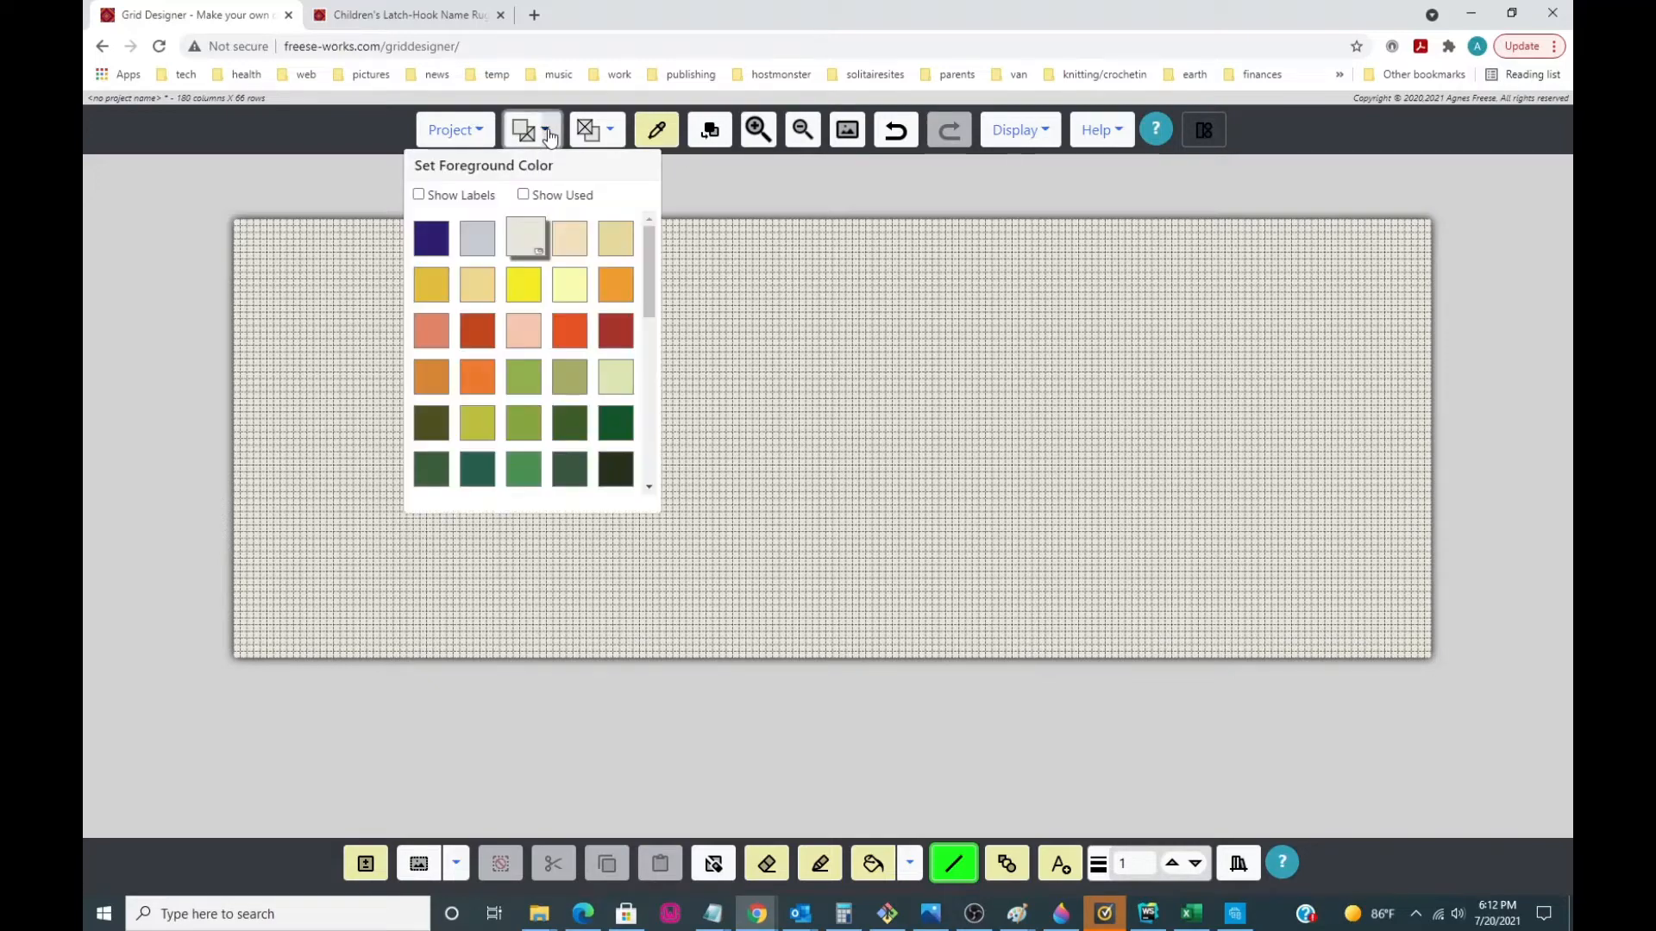
click(419, 194)
scroll(594, 309, down, 1)
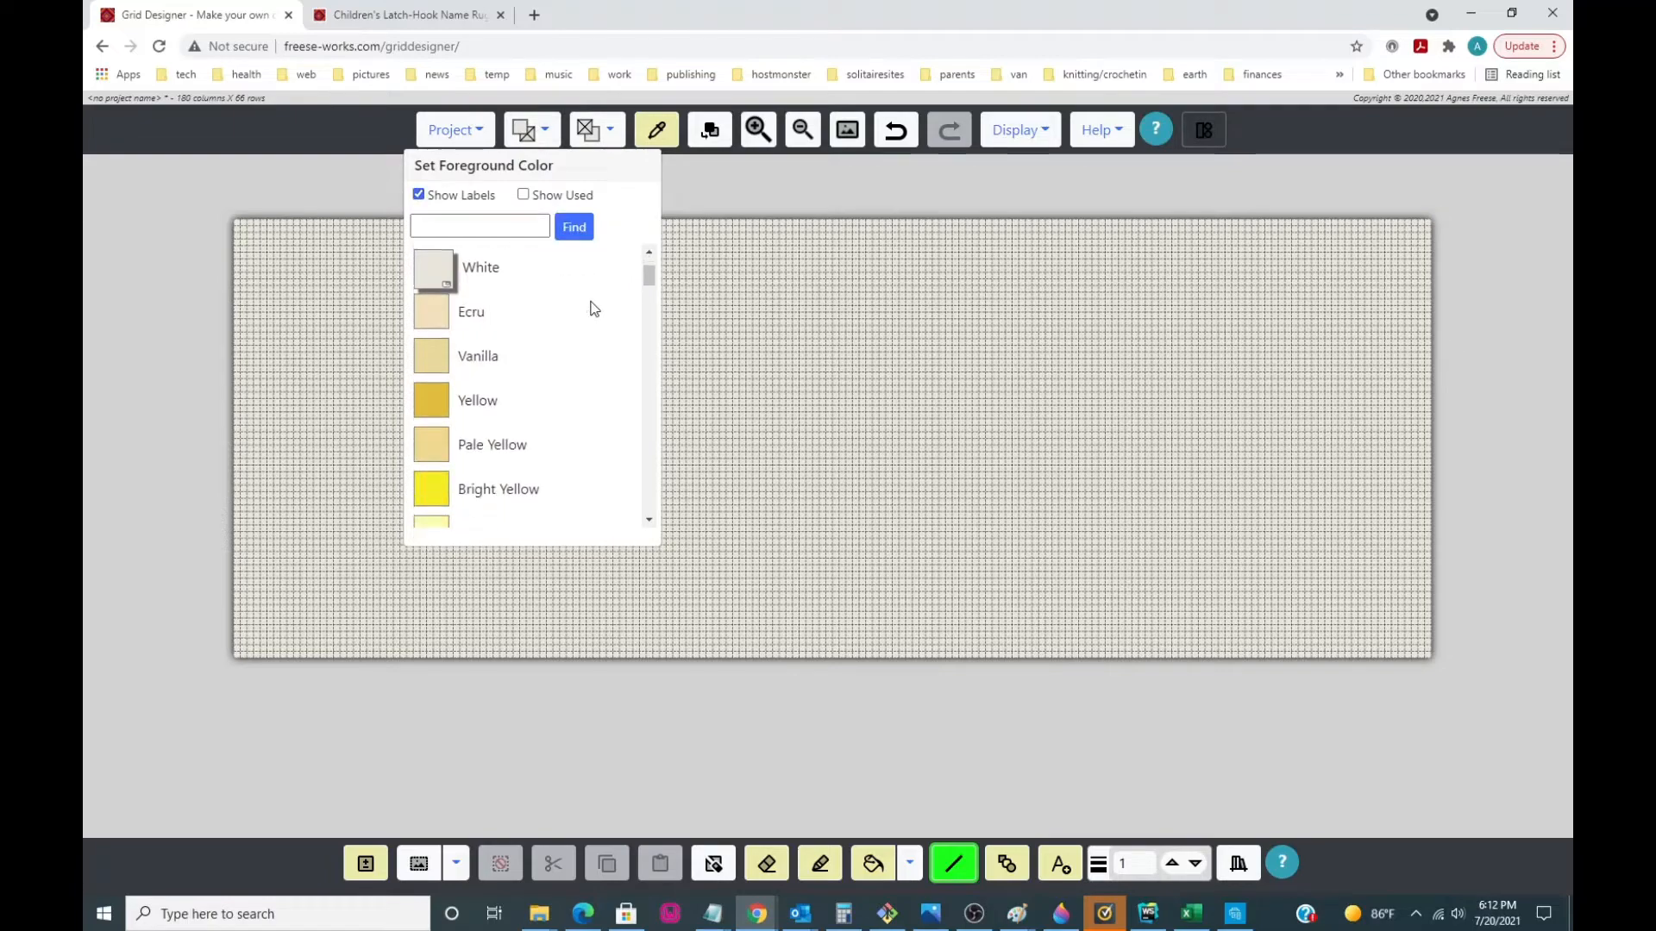
scroll(594, 309, down, 15)
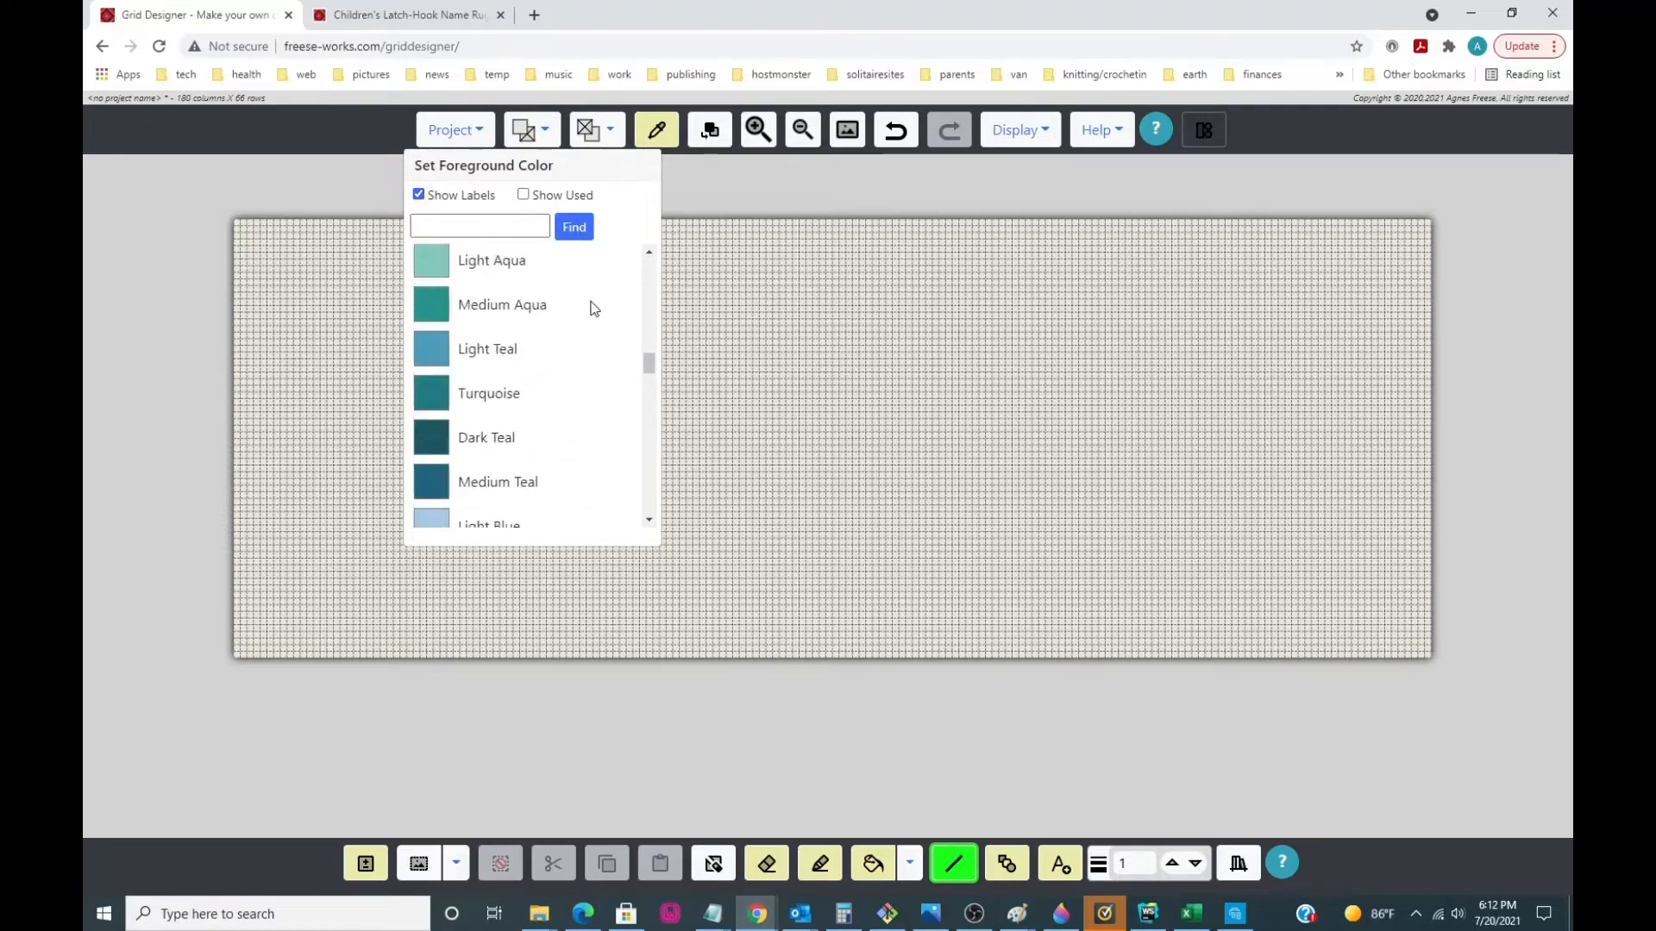
scroll(594, 309, down, 4)
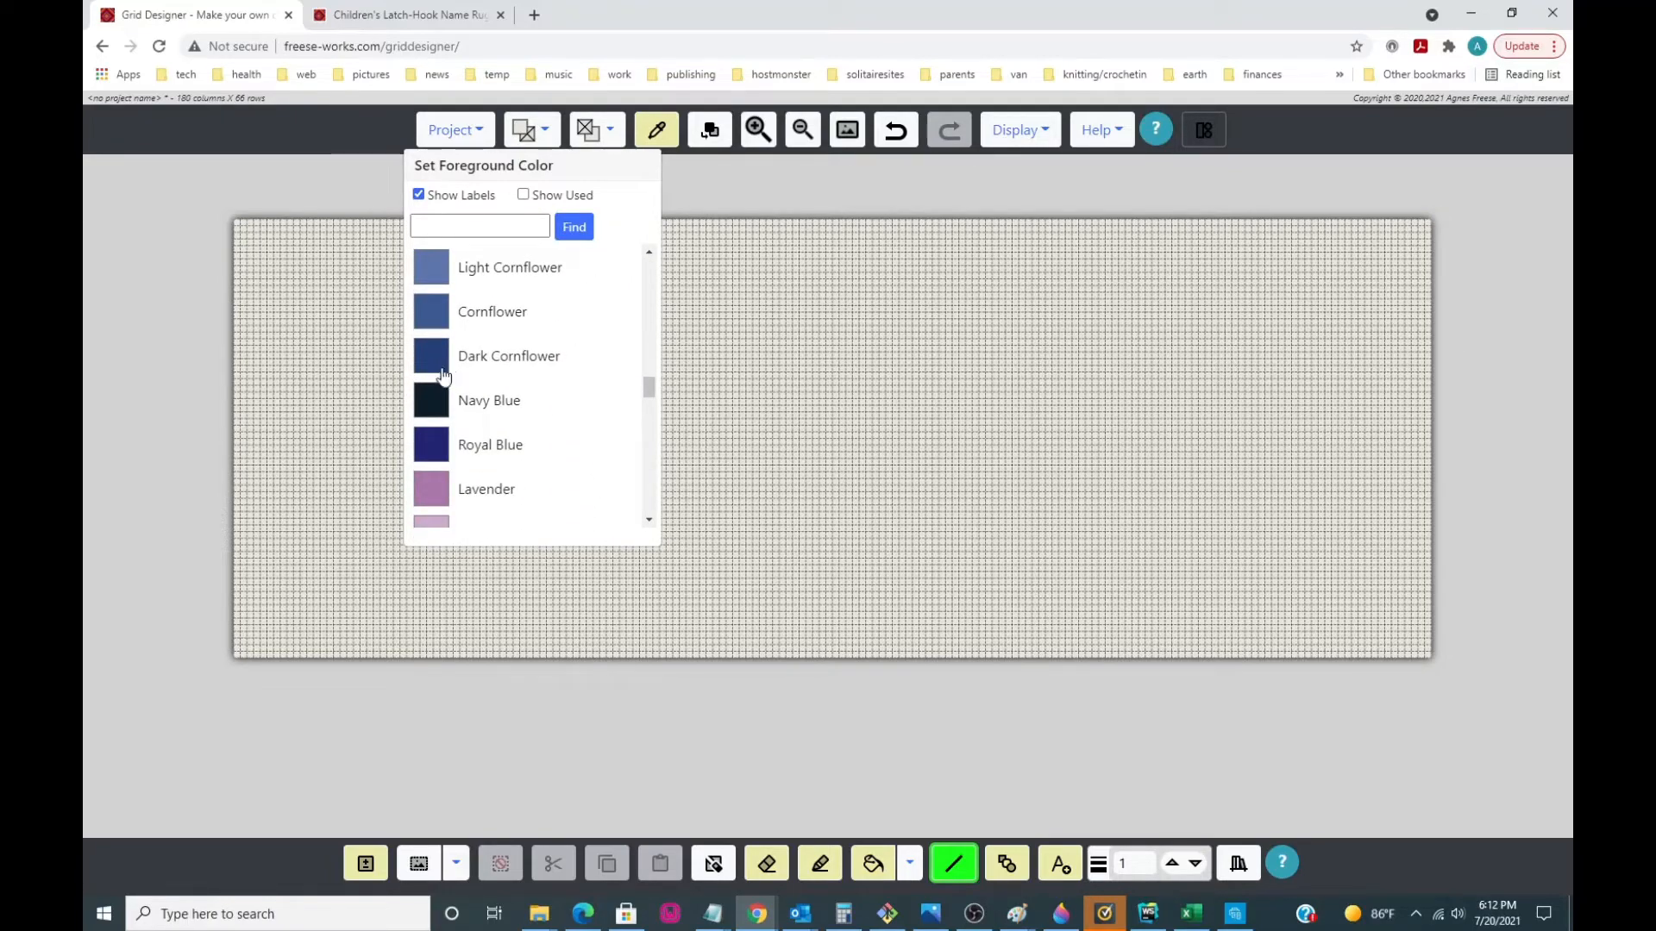
click(441, 373)
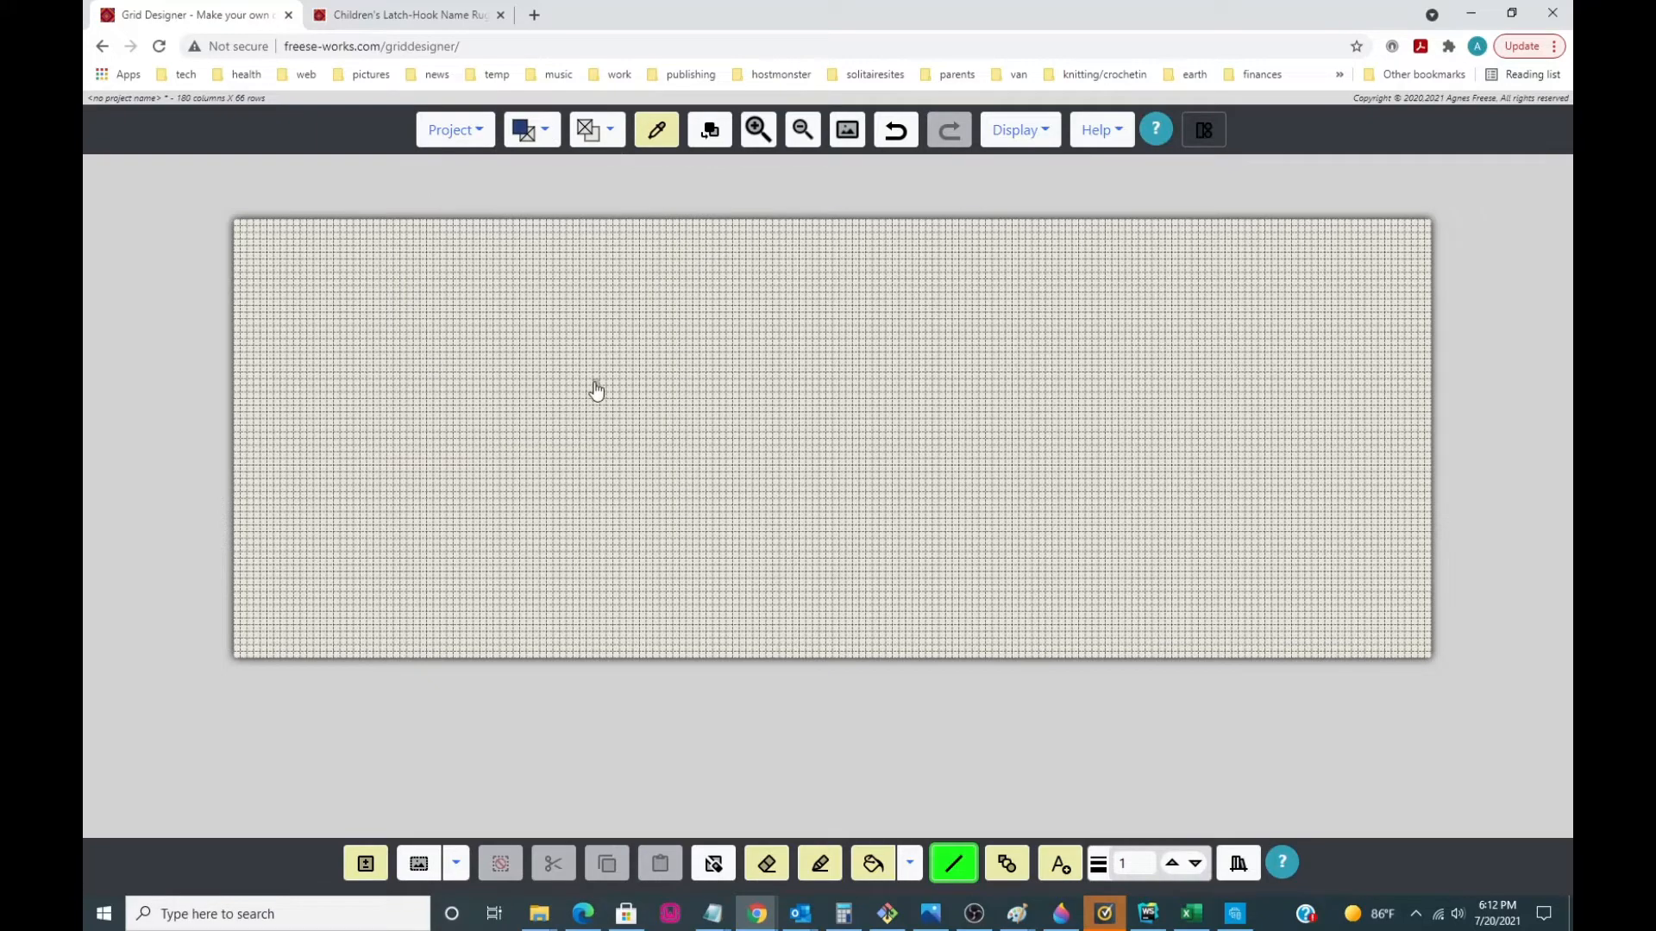
- Draw two slanting one-cell-wide trial lines across the middle of the grid
mouse_move(464, 356)
mouse_down()
mouse_move(913, 469)
mouse_move(645, 541)
mouse_move(769, 510)
mouse_move(836, 288)
mouse_move(474, 273)
mouse_move(454, 494)
mouse_move(846, 506)
mouse_move(896, 454)
mouse_move(854, 471)
mouse_move(416, 481)
mouse_move(466, 344)
mouse_move(606, 390)
mouse_up()
mouse_move(504, 419)
mouse_down()
mouse_move(845, 521)
mouse_move(956, 531)
mouse_move(962, 504)
mouse_move(697, 301)
mouse_move(429, 353)
mouse_move(643, 539)
mouse_move(926, 486)
mouse_up()
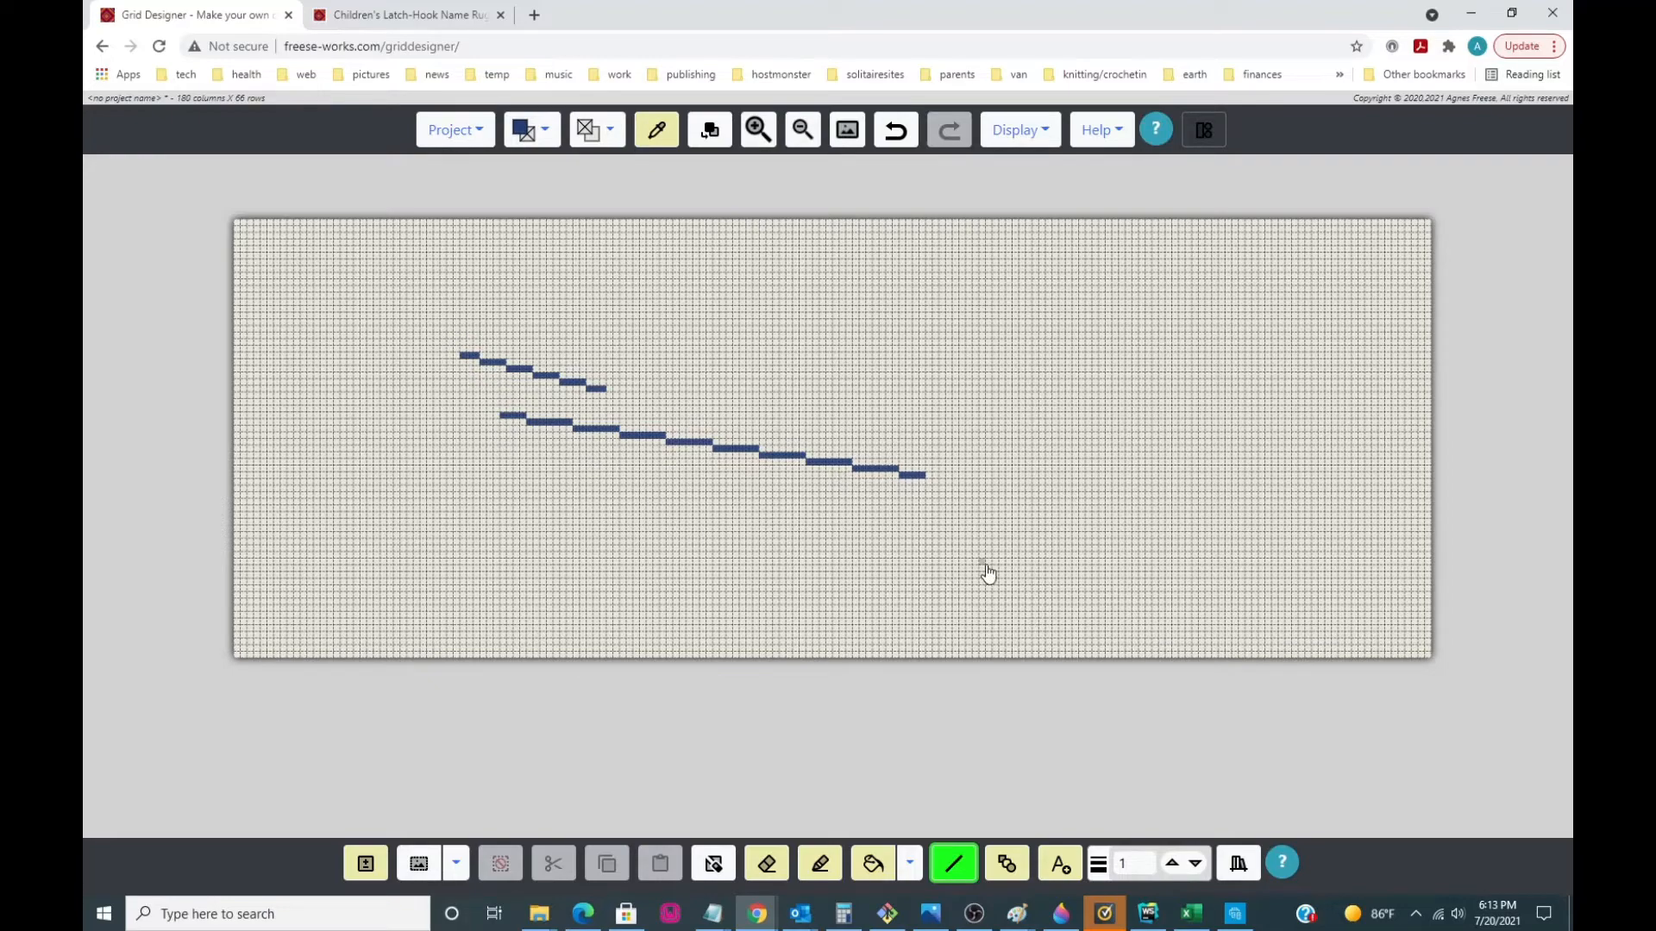
- Set the line width to 9 and draw a border along all four edges of the grid
click(1140, 862)
click(1172, 864)
click(1172, 864)
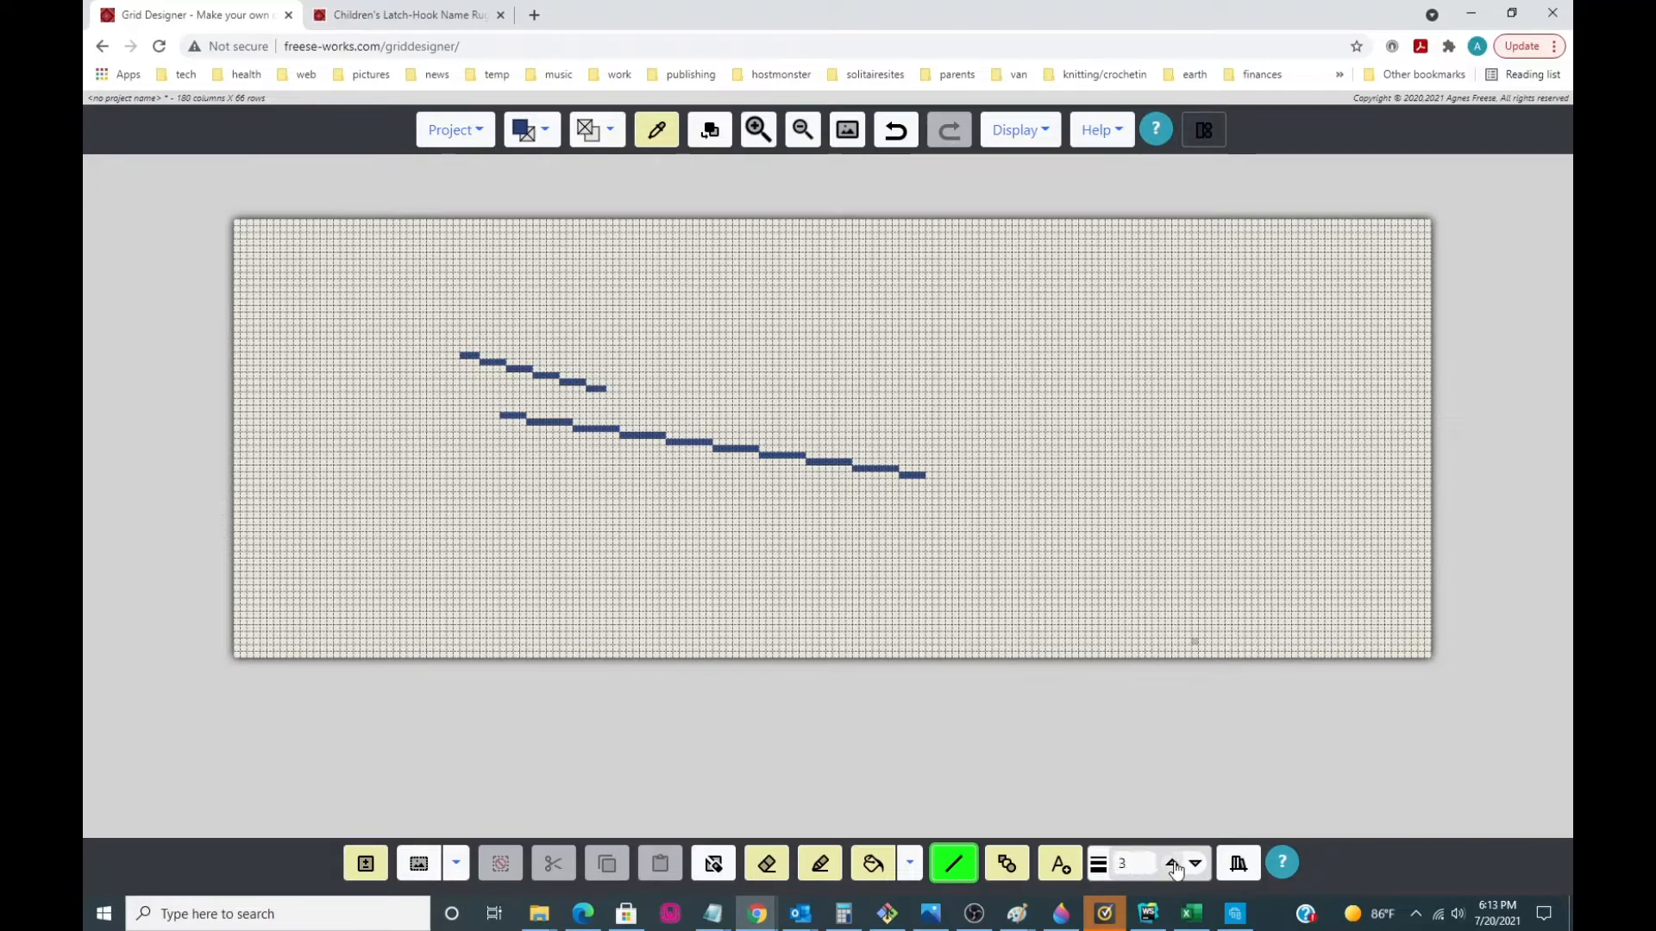
click(1172, 864)
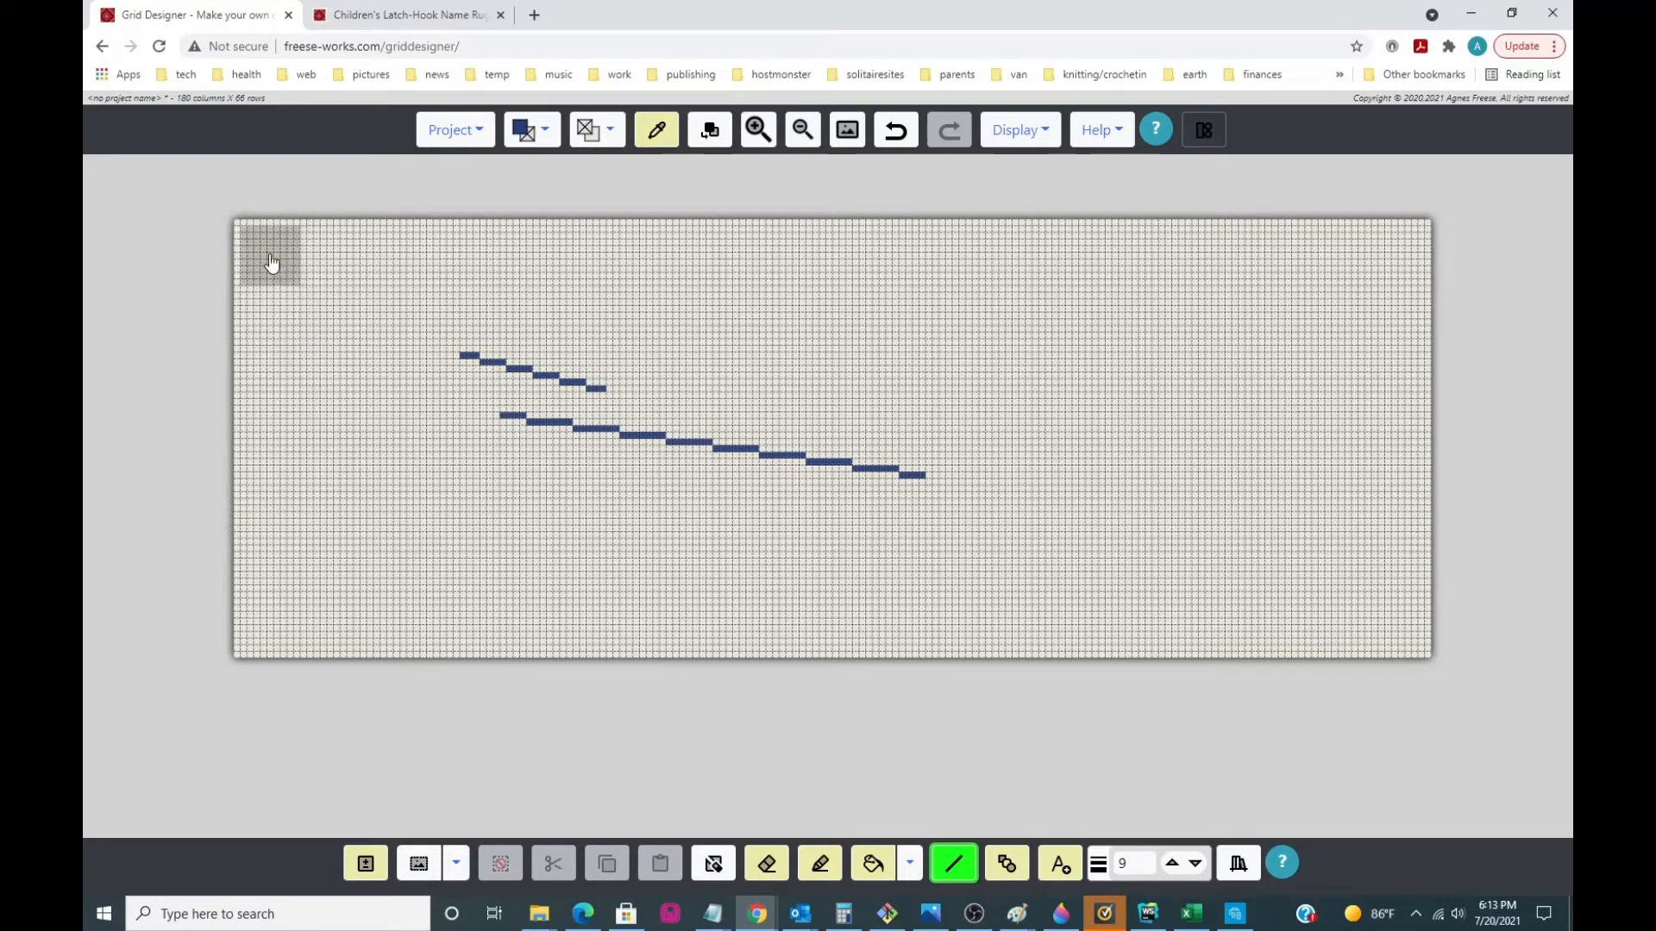
mouse_move(268, 262)
mouse_down()
mouse_move(1030, 323)
mouse_move(1381, 290)
mouse_move(1404, 259)
mouse_up()
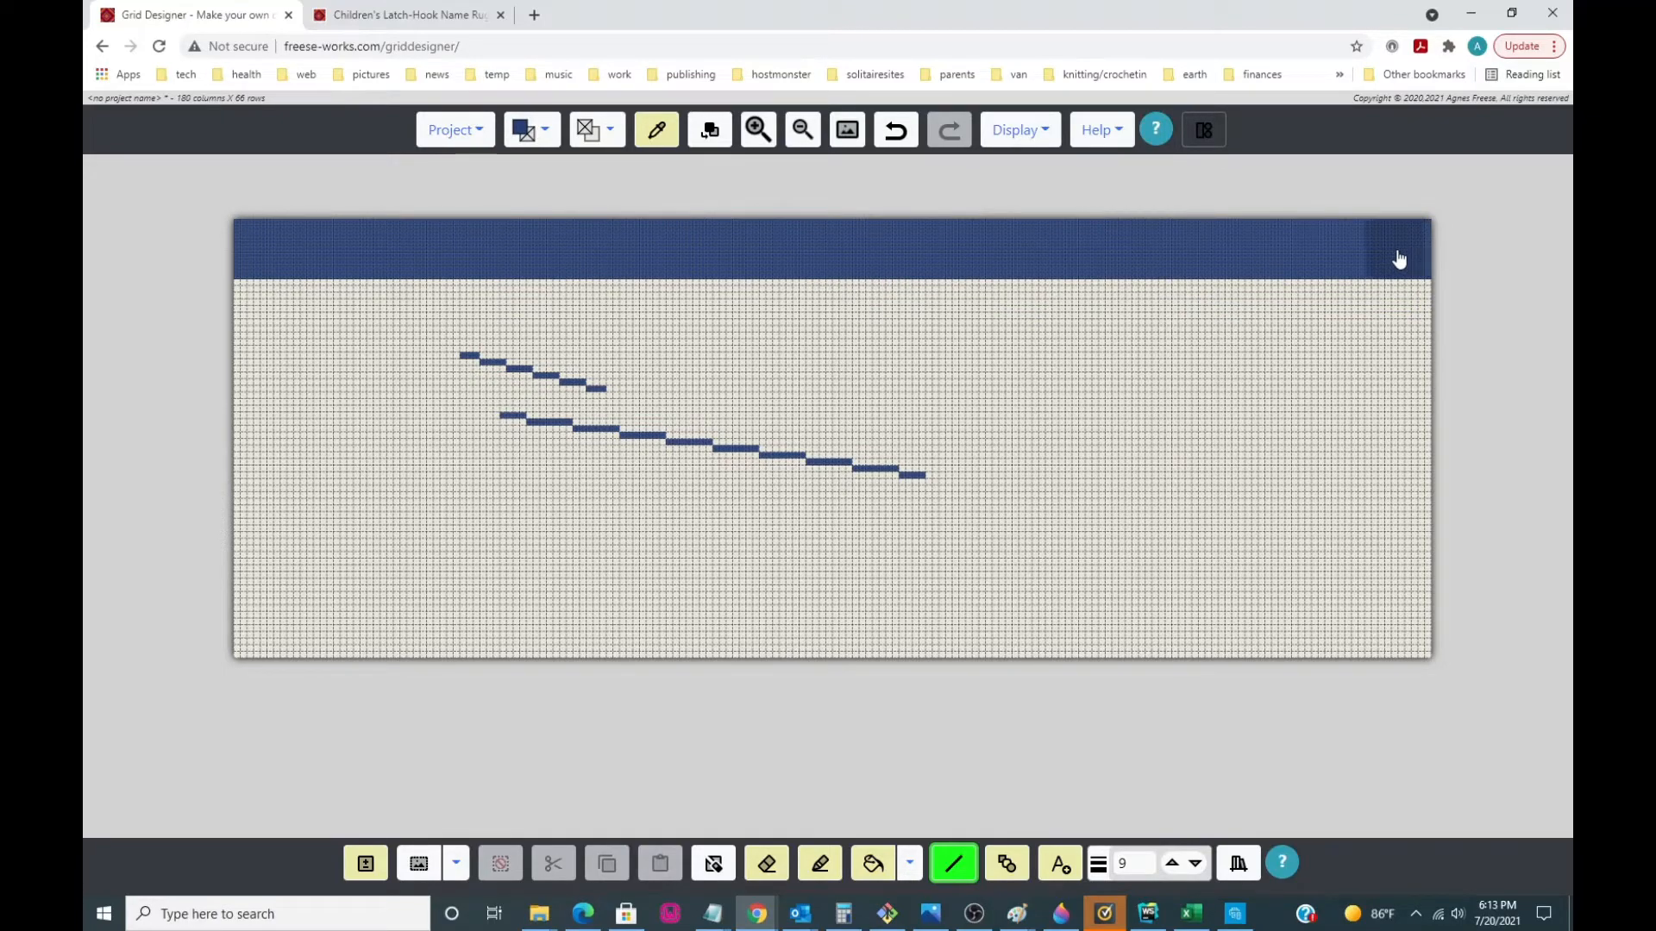
drag(1402, 260, 1404, 636)
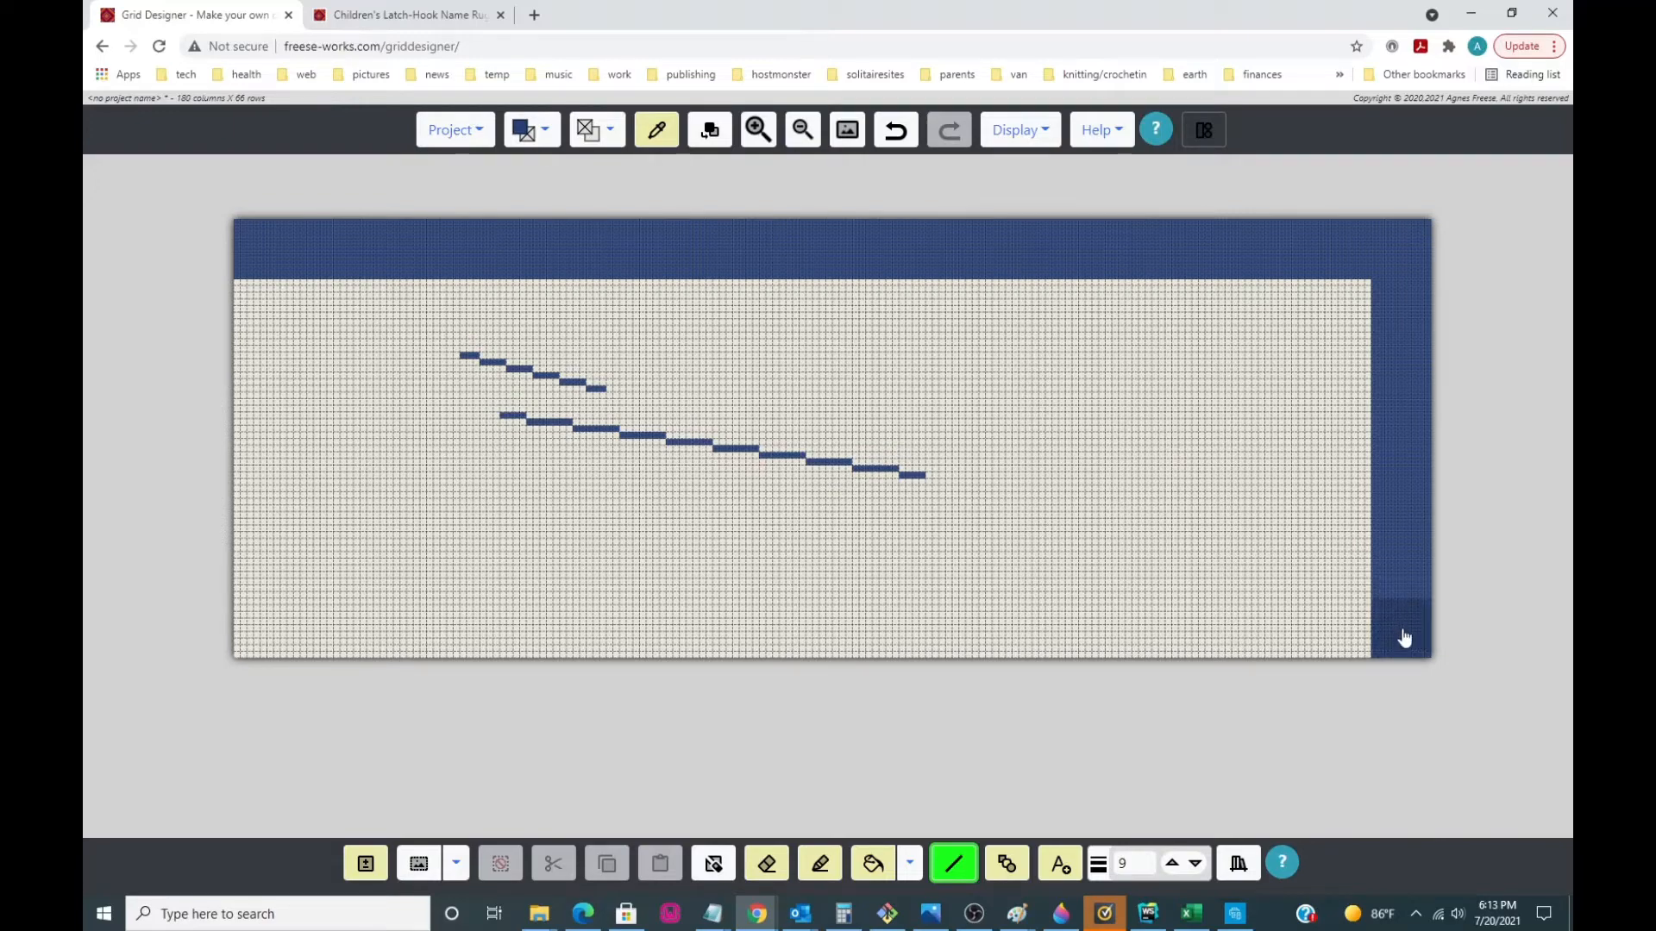
mouse_move(1403, 638)
mouse_down()
mouse_move(566, 655)
mouse_move(253, 638)
mouse_up()
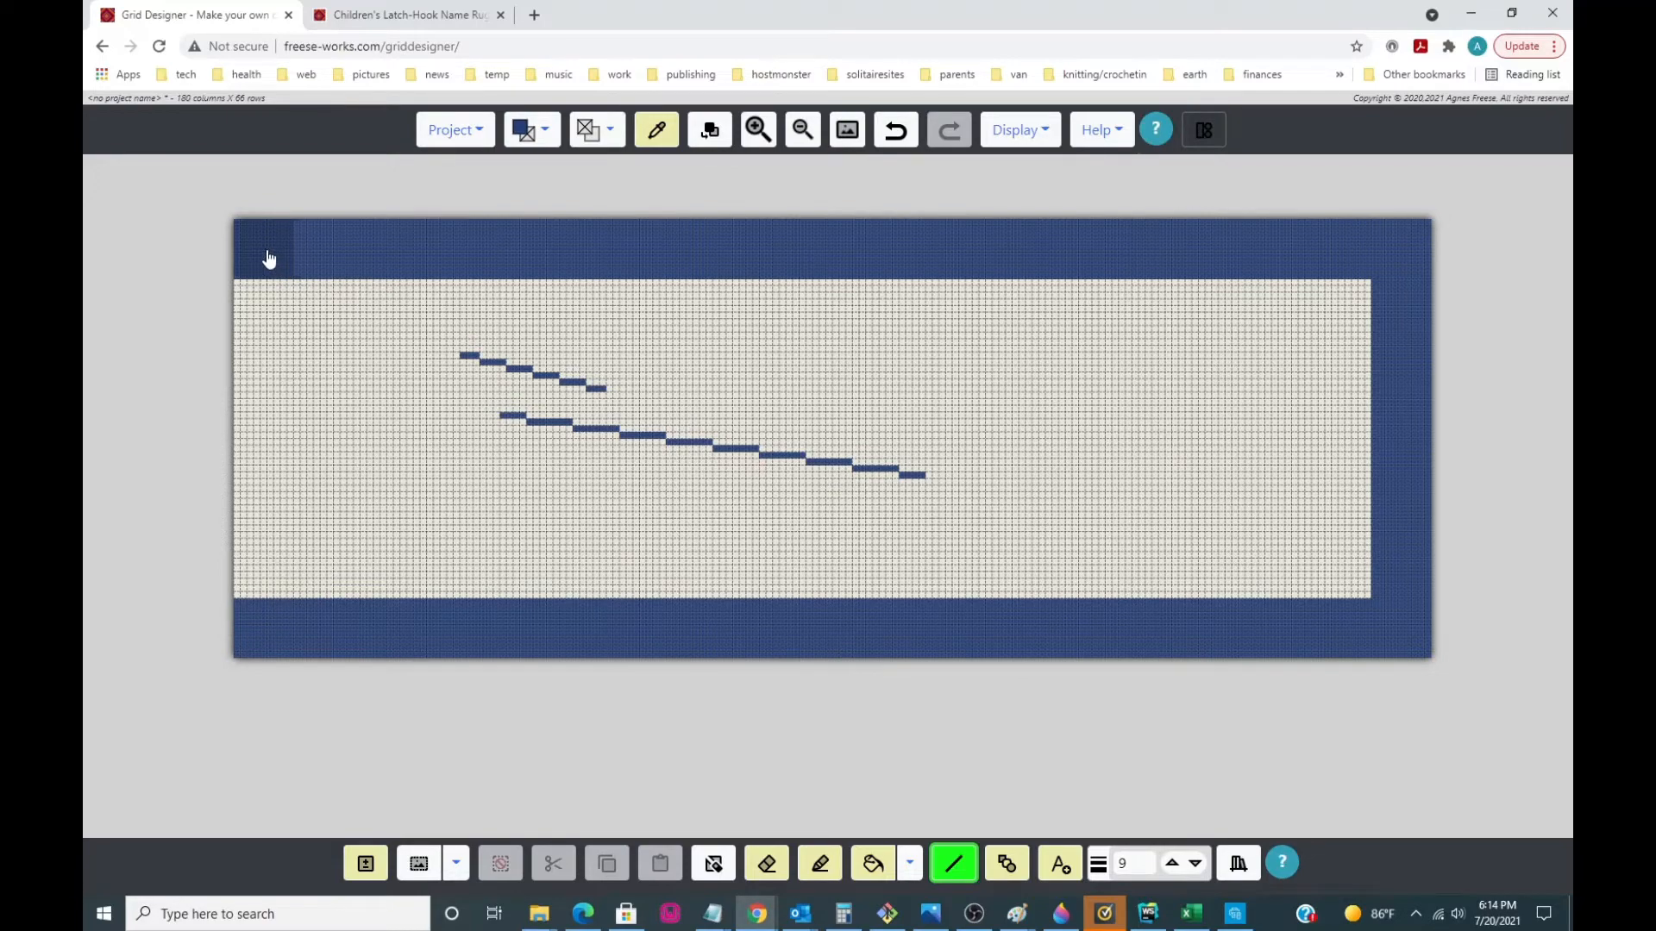
drag(268, 258, 259, 595)
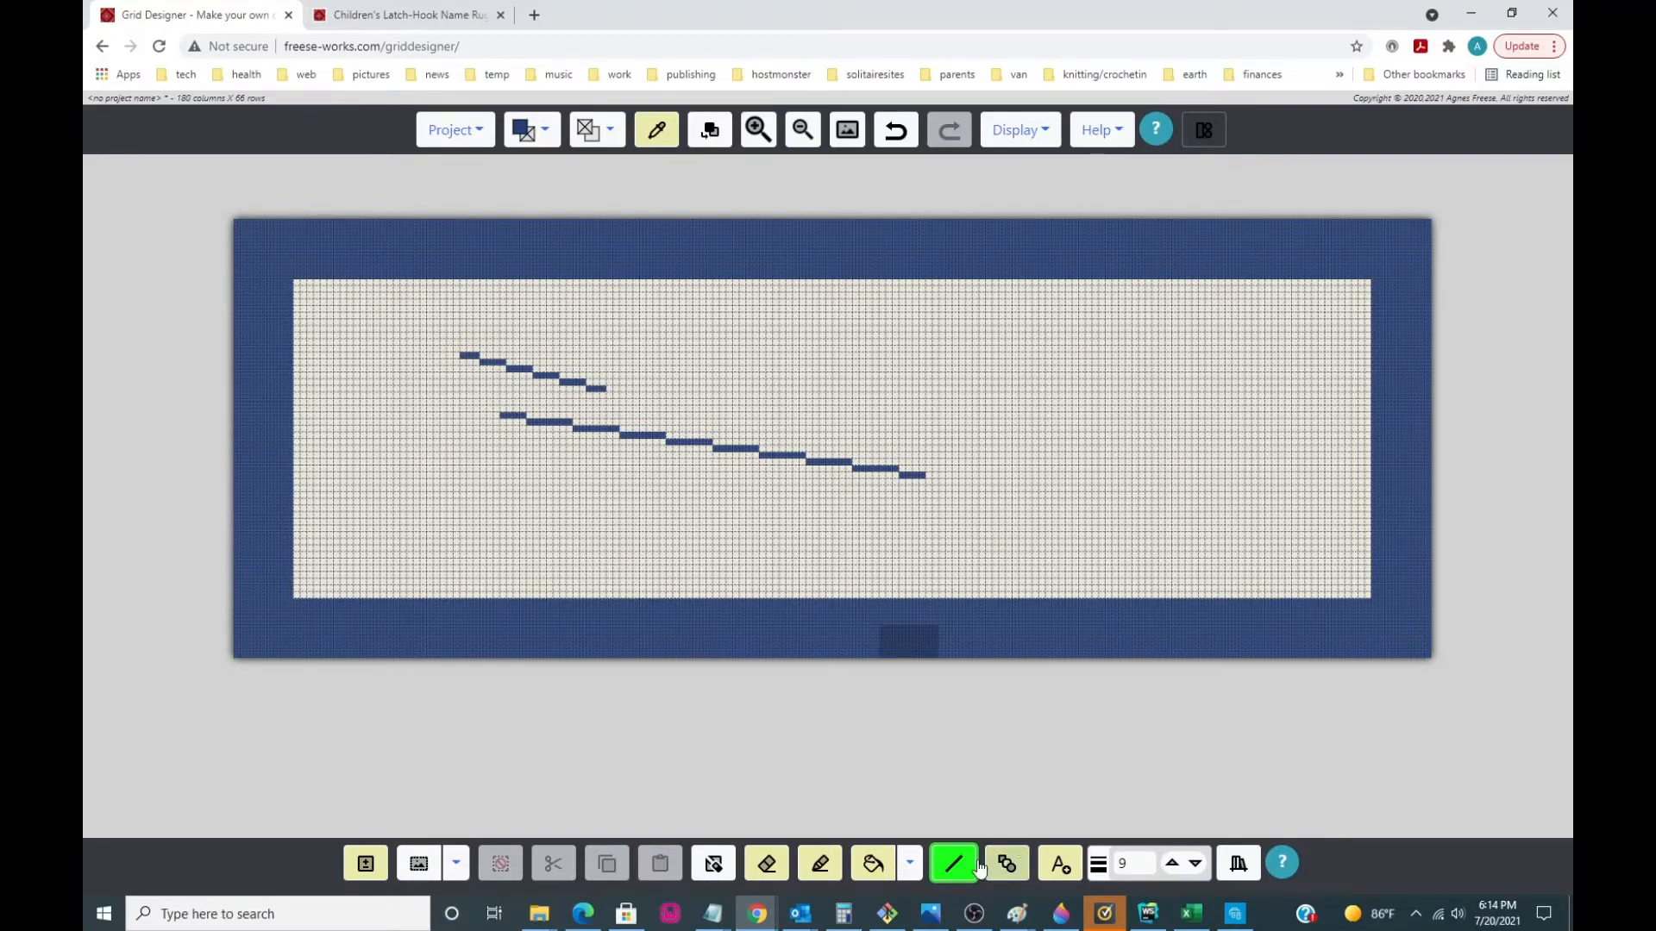
- Erase the two slanting trial lines inside the border
click(767, 867)
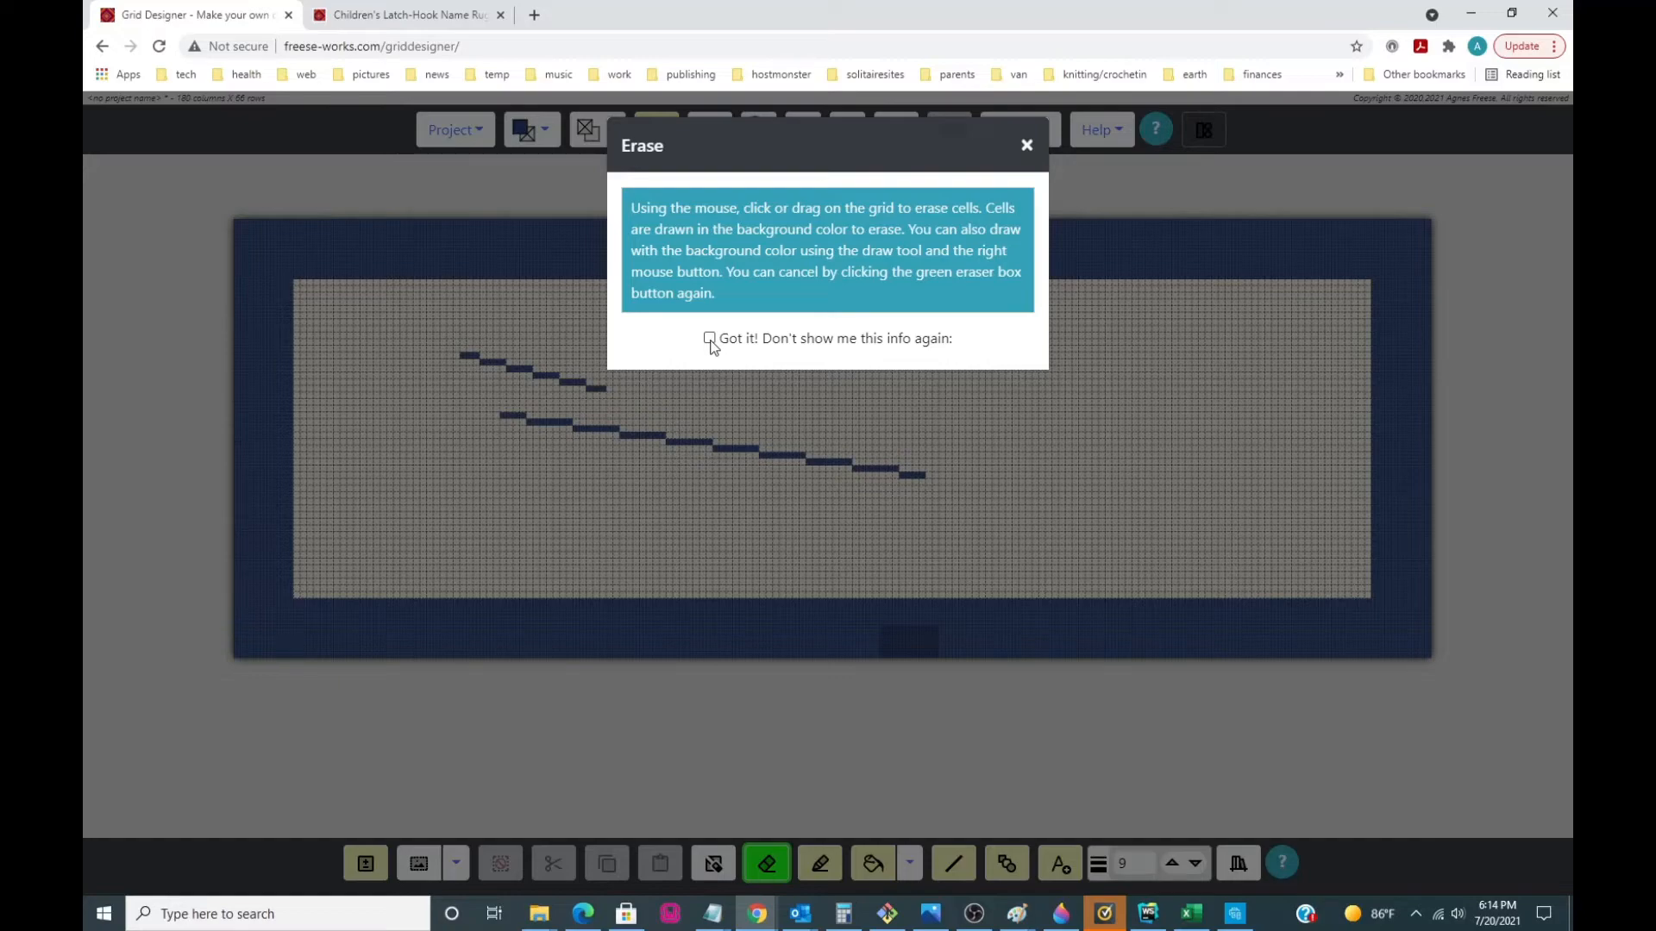
click(1026, 145)
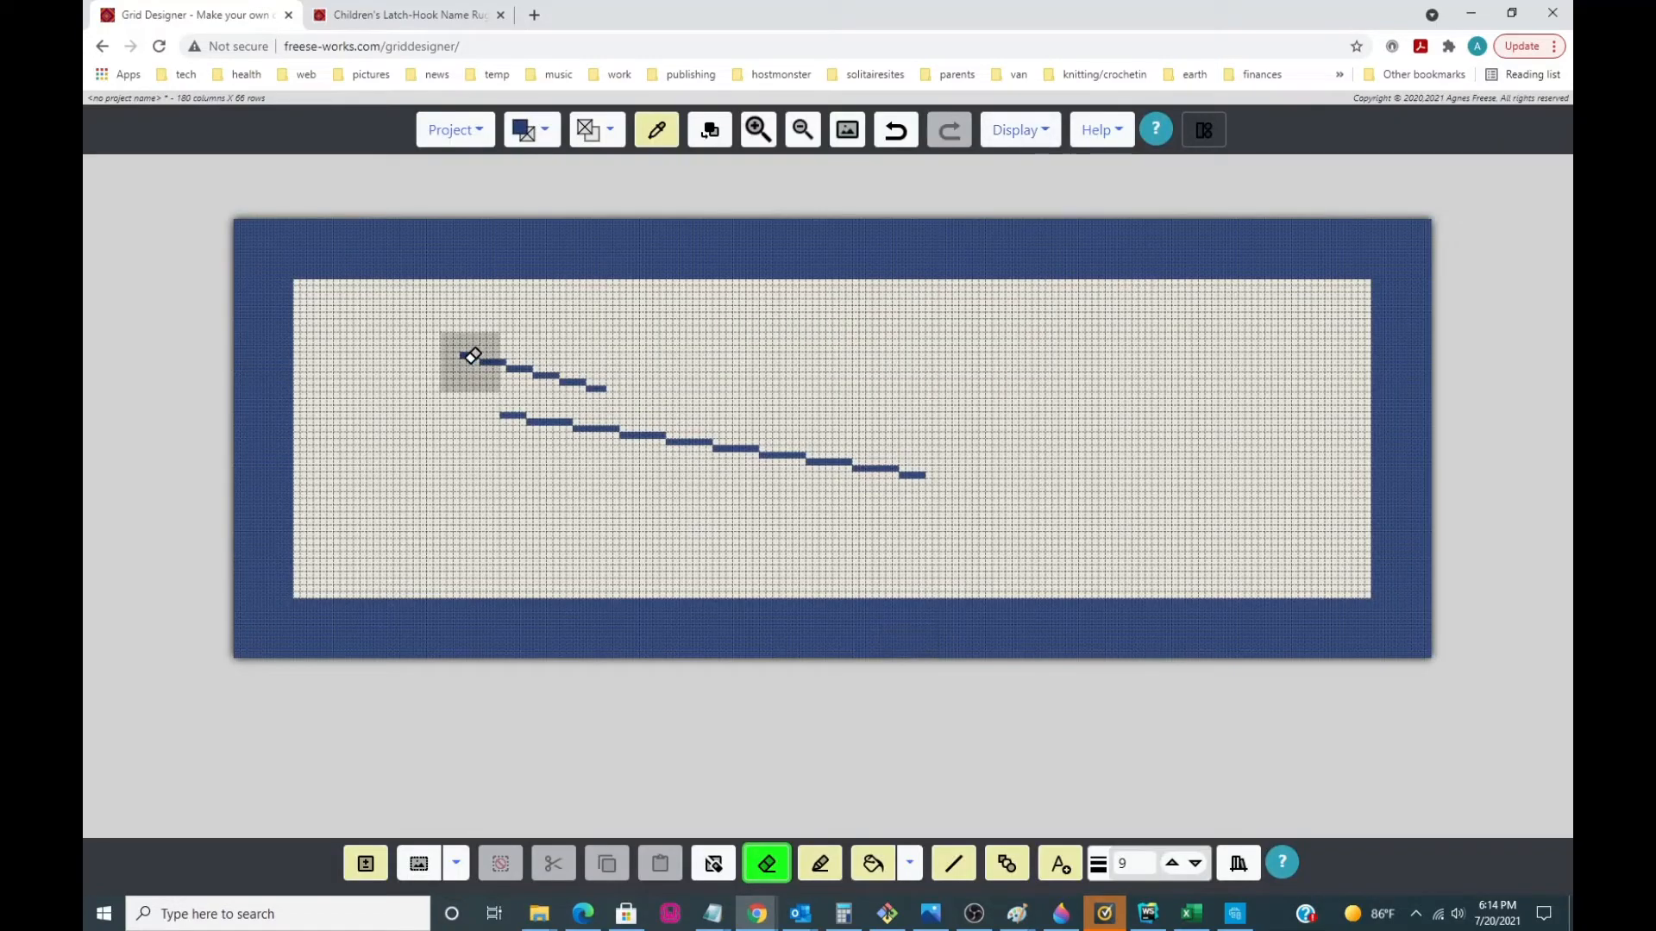
click(472, 354)
mouse_move(473, 355)
mouse_down()
mouse_move(603, 402)
mouse_move(550, 429)
mouse_move(503, 415)
mouse_move(917, 458)
mouse_up()
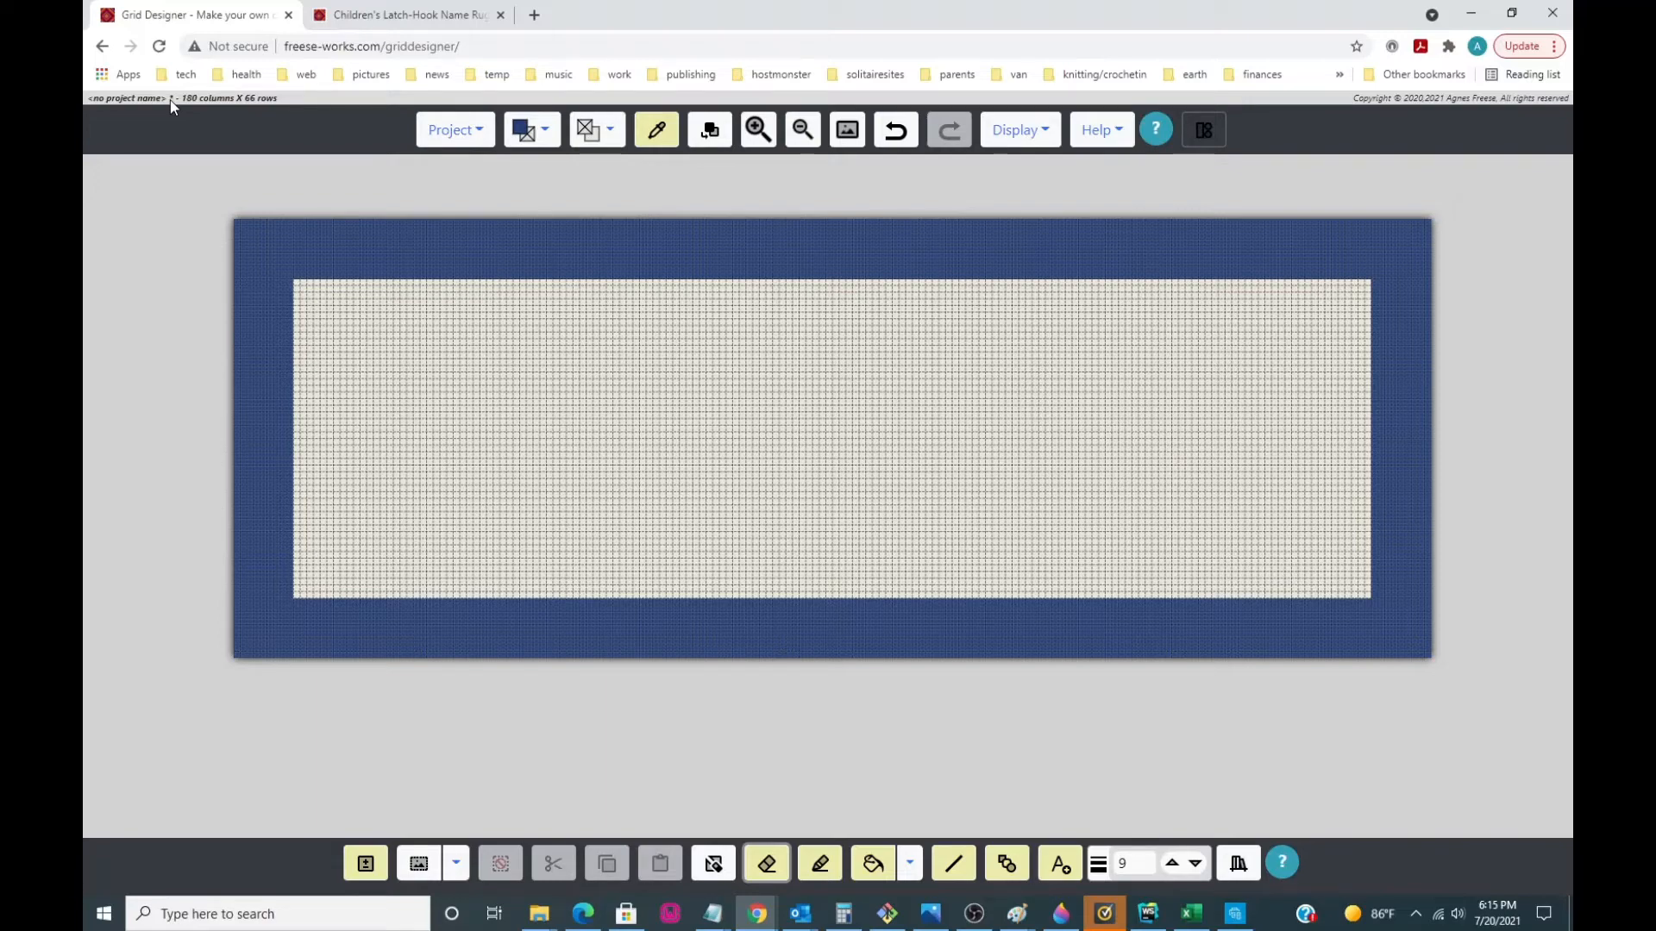
- Save the project as "calvin rug 2" and review its project information
click(448, 132)
click(417, 311)
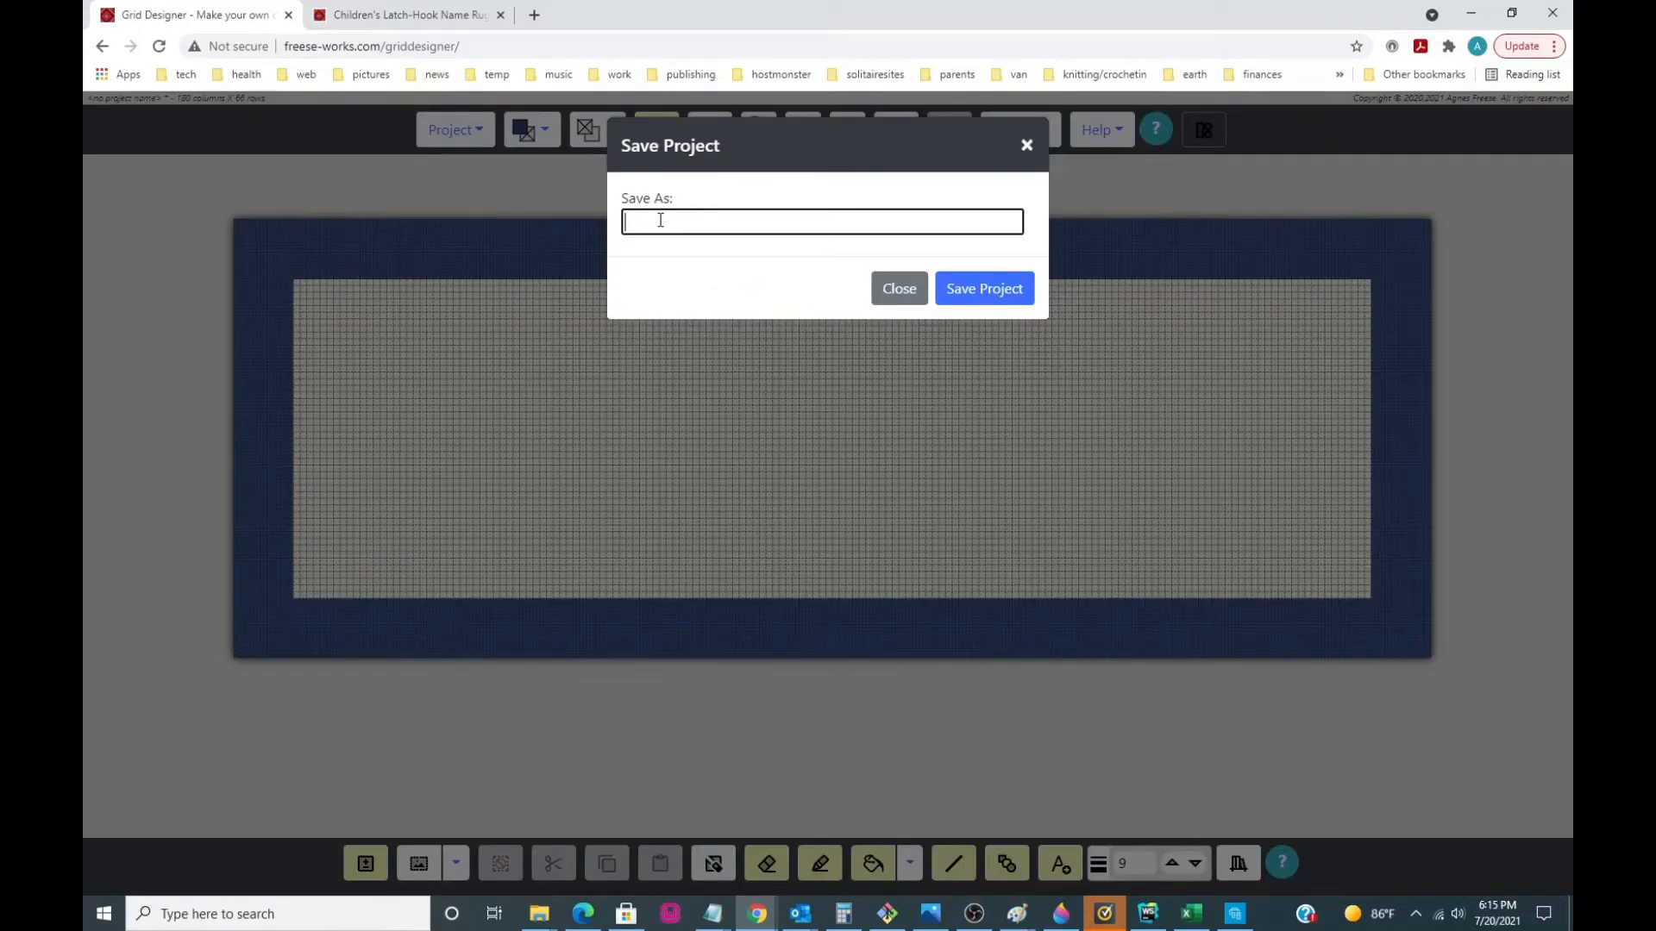
text(calvin rug 2)
click(988, 293)
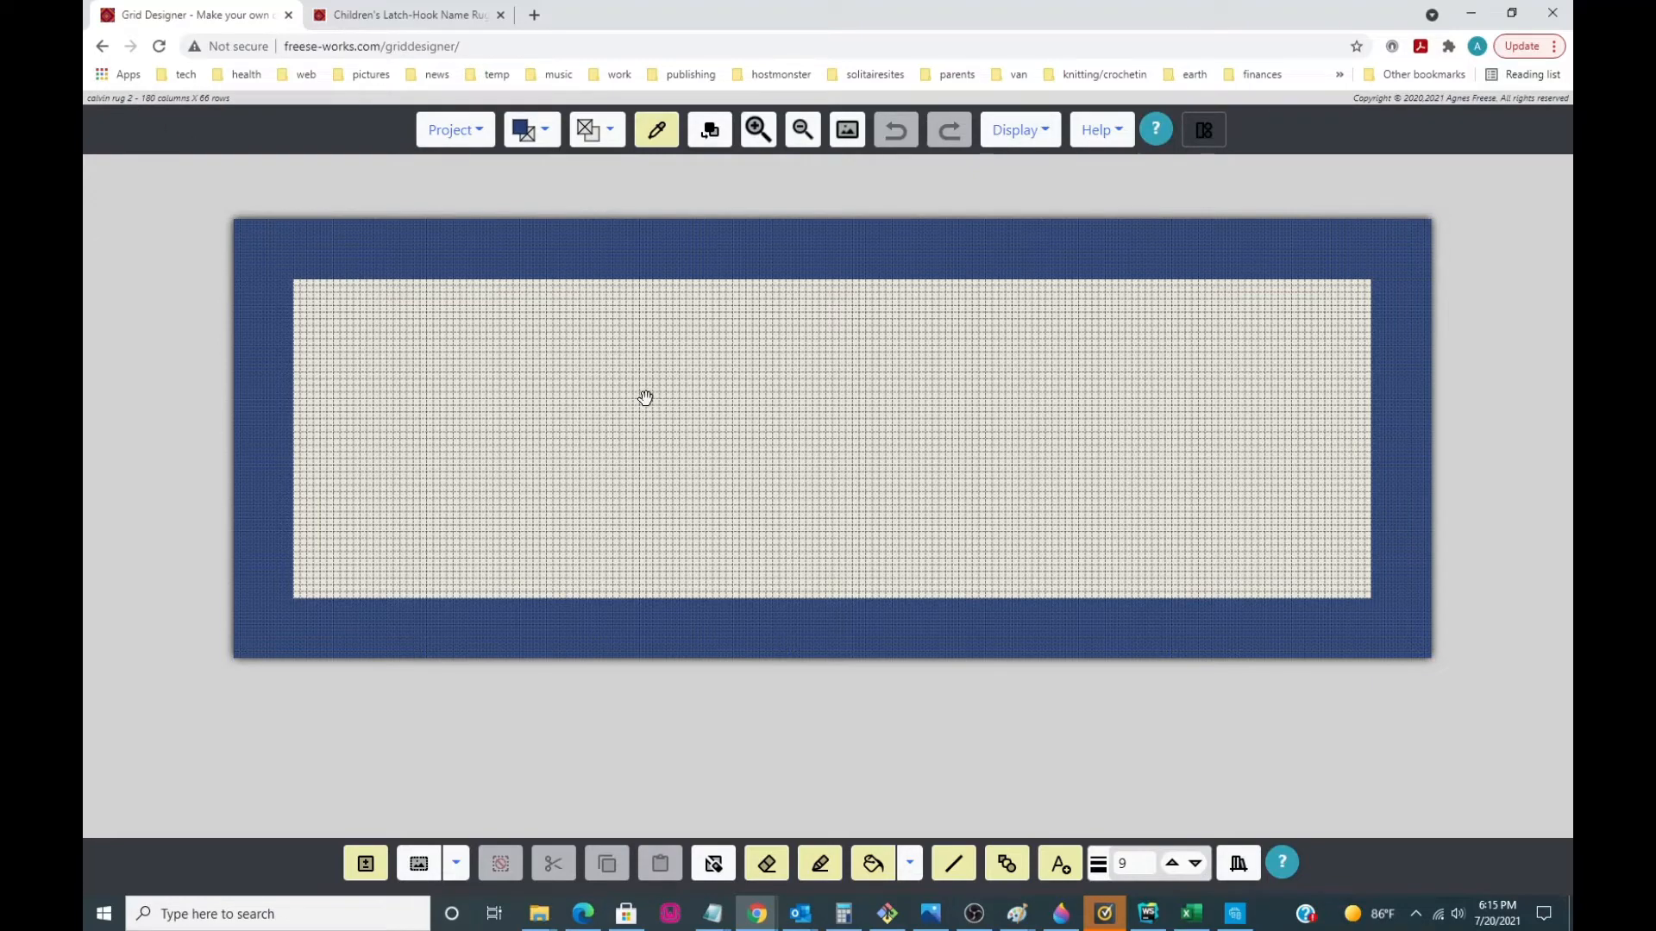
click(135, 100)
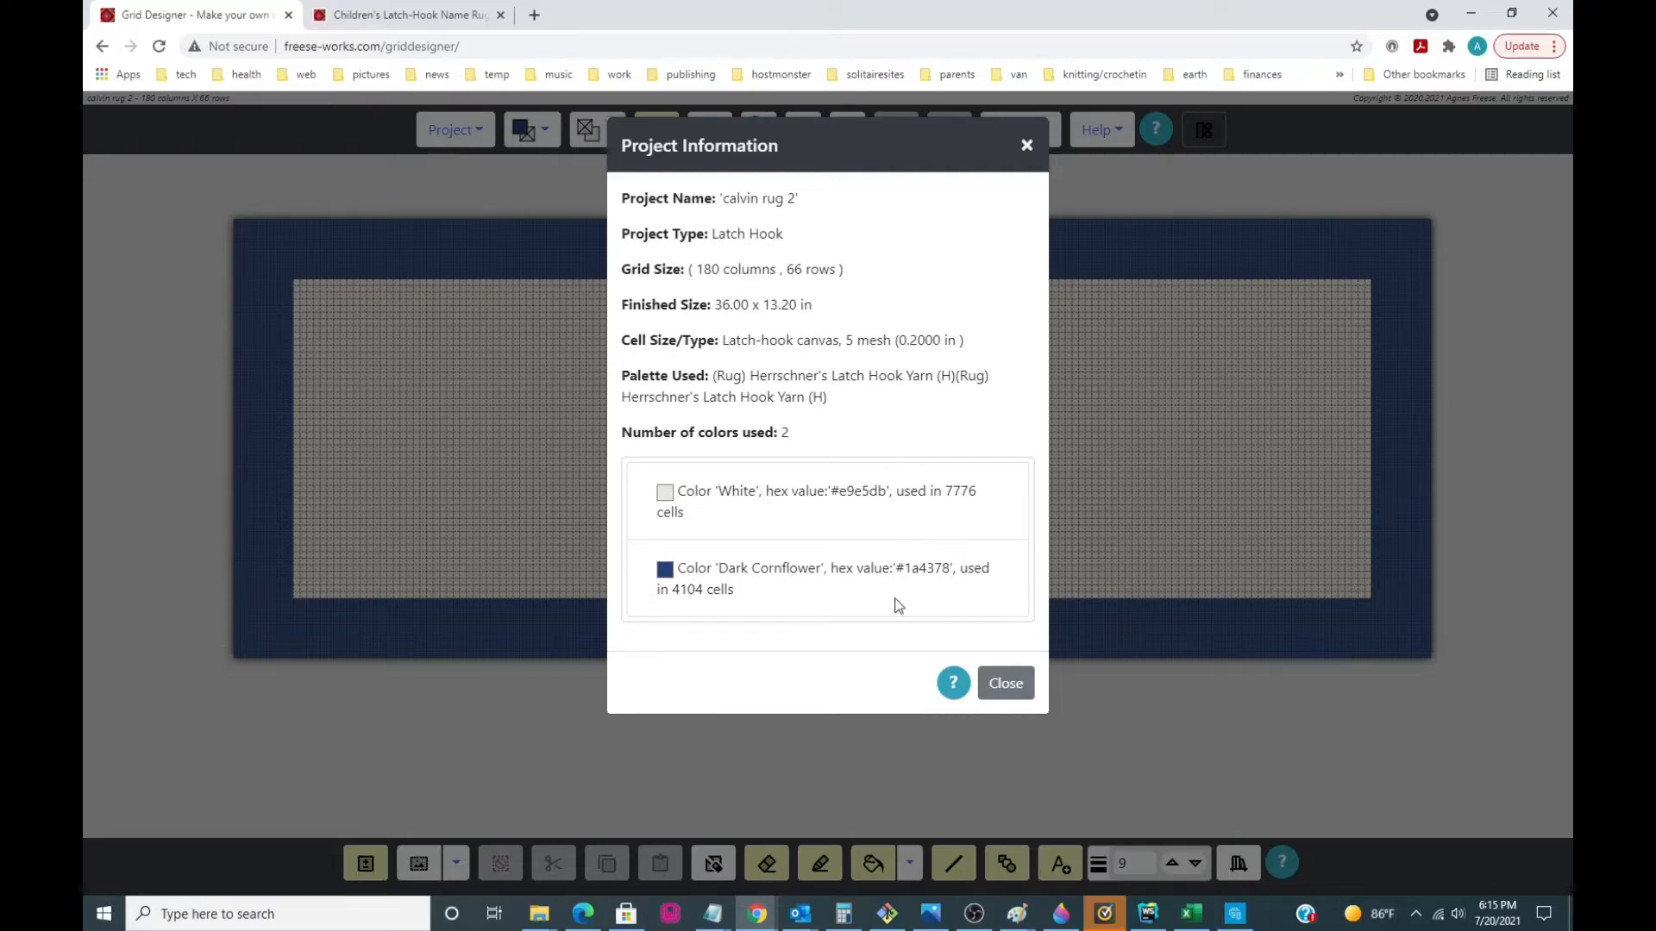
click(1001, 684)
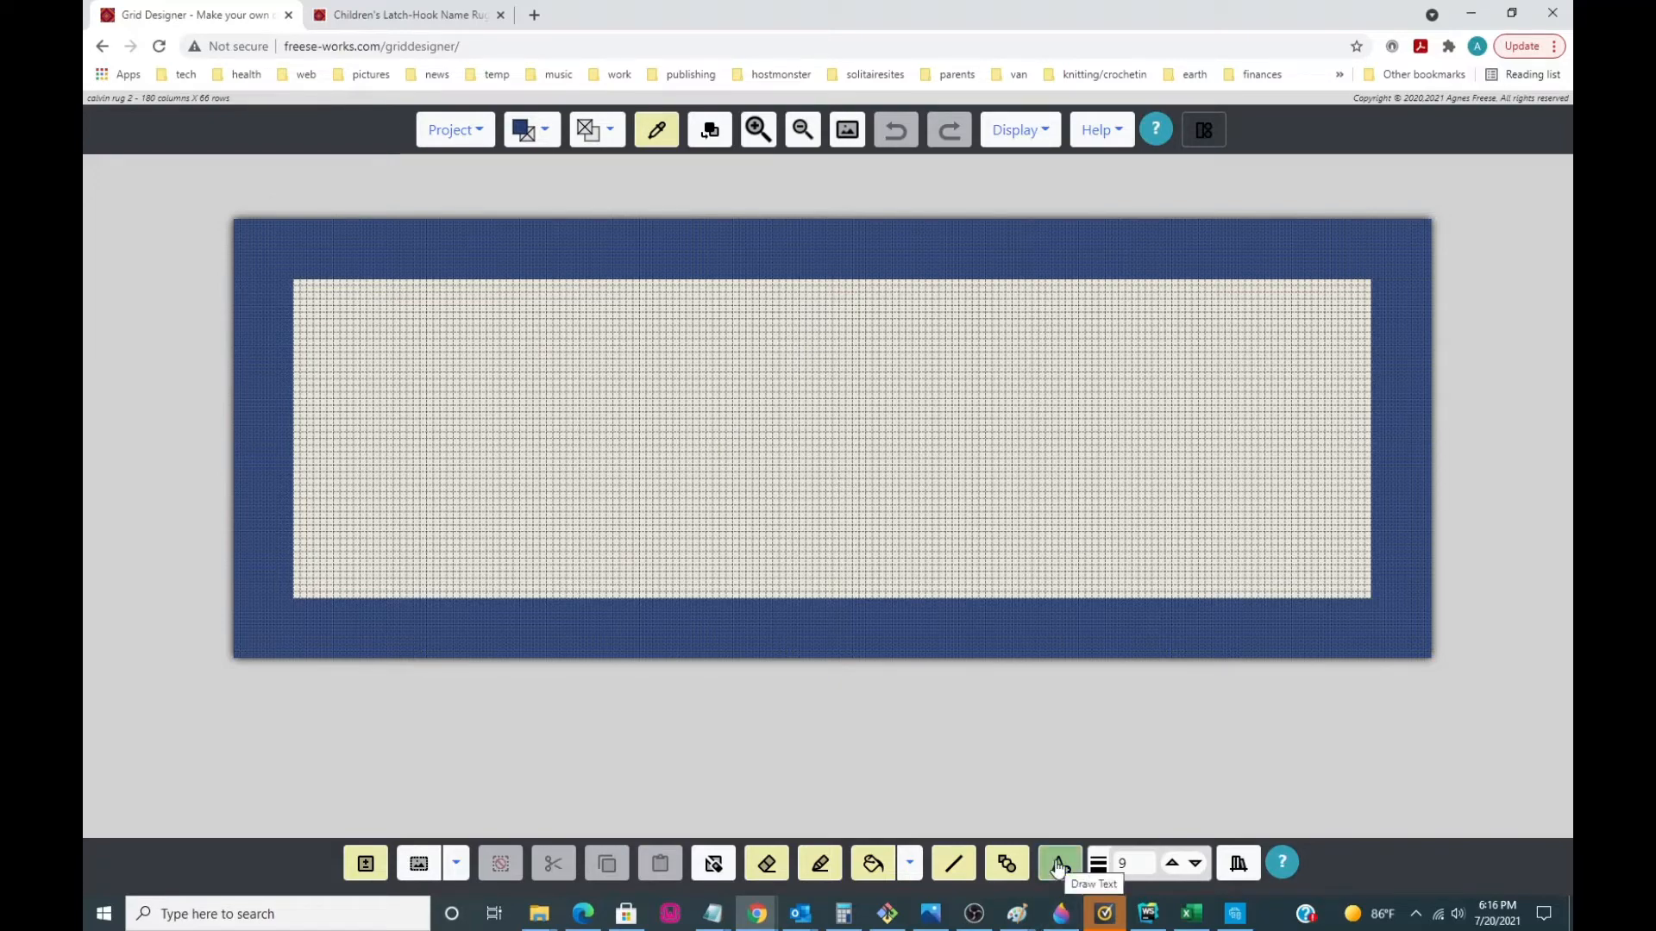
- Set the foreground color to Bright Red and turn on the mouse position display for the grid
click(546, 136)
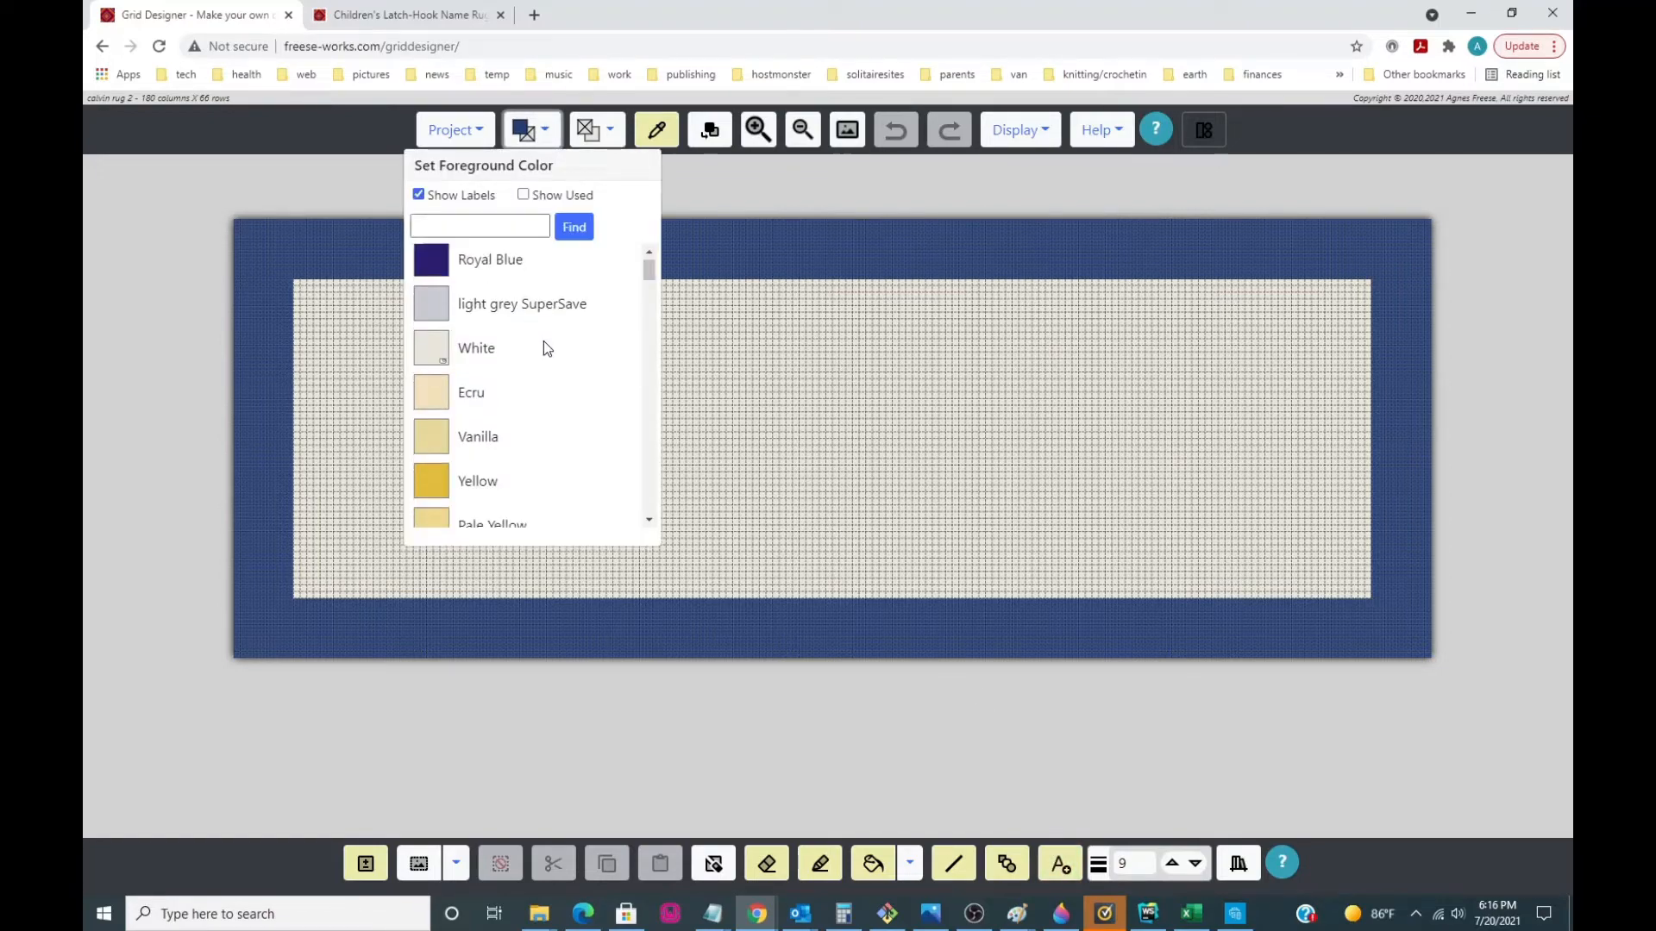
scroll(543, 342, down, 3)
scroll(545, 348, down, 10)
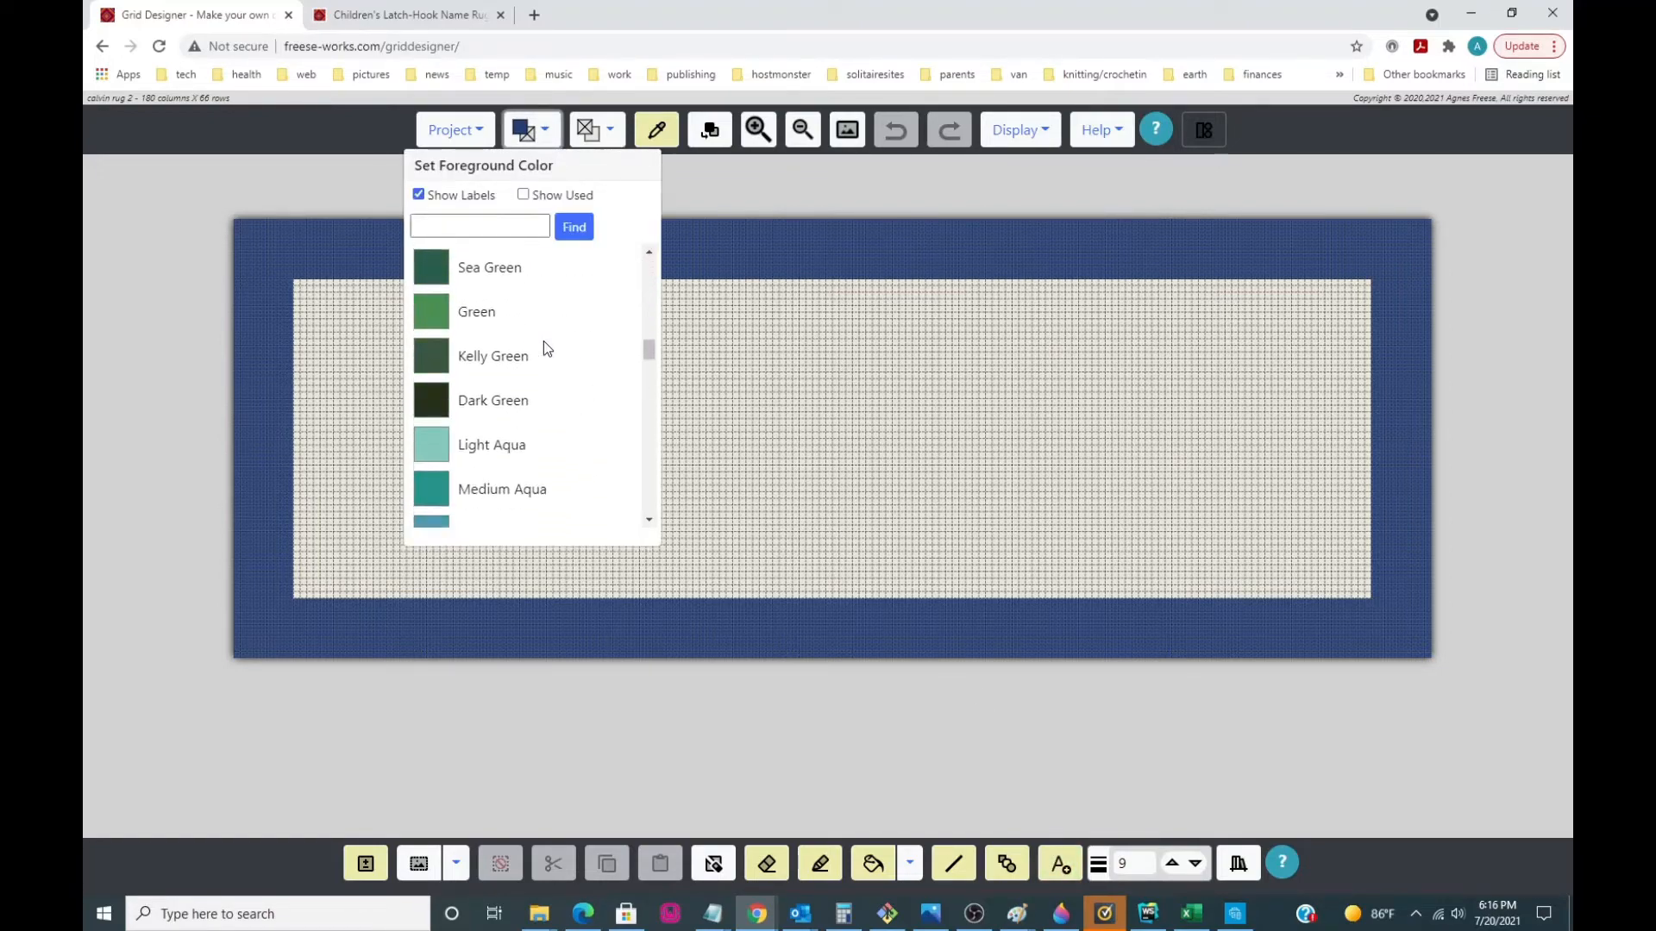
scroll(544, 345, down, 10)
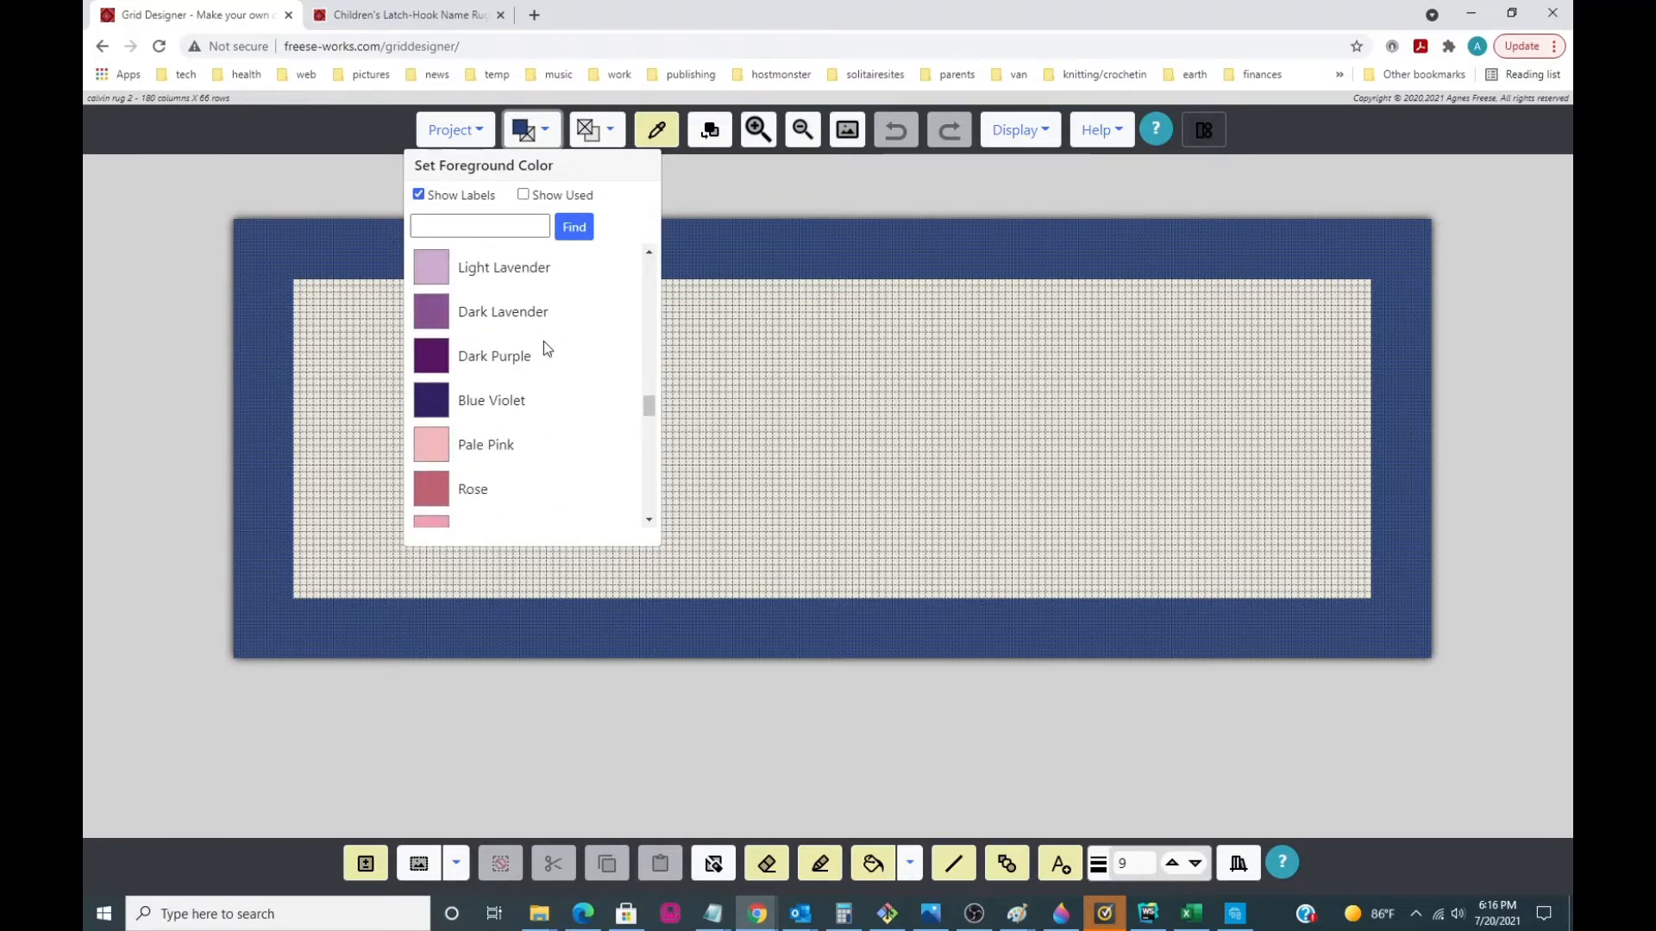
scroll(543, 345, down, 4)
scroll(543, 345, up, 2)
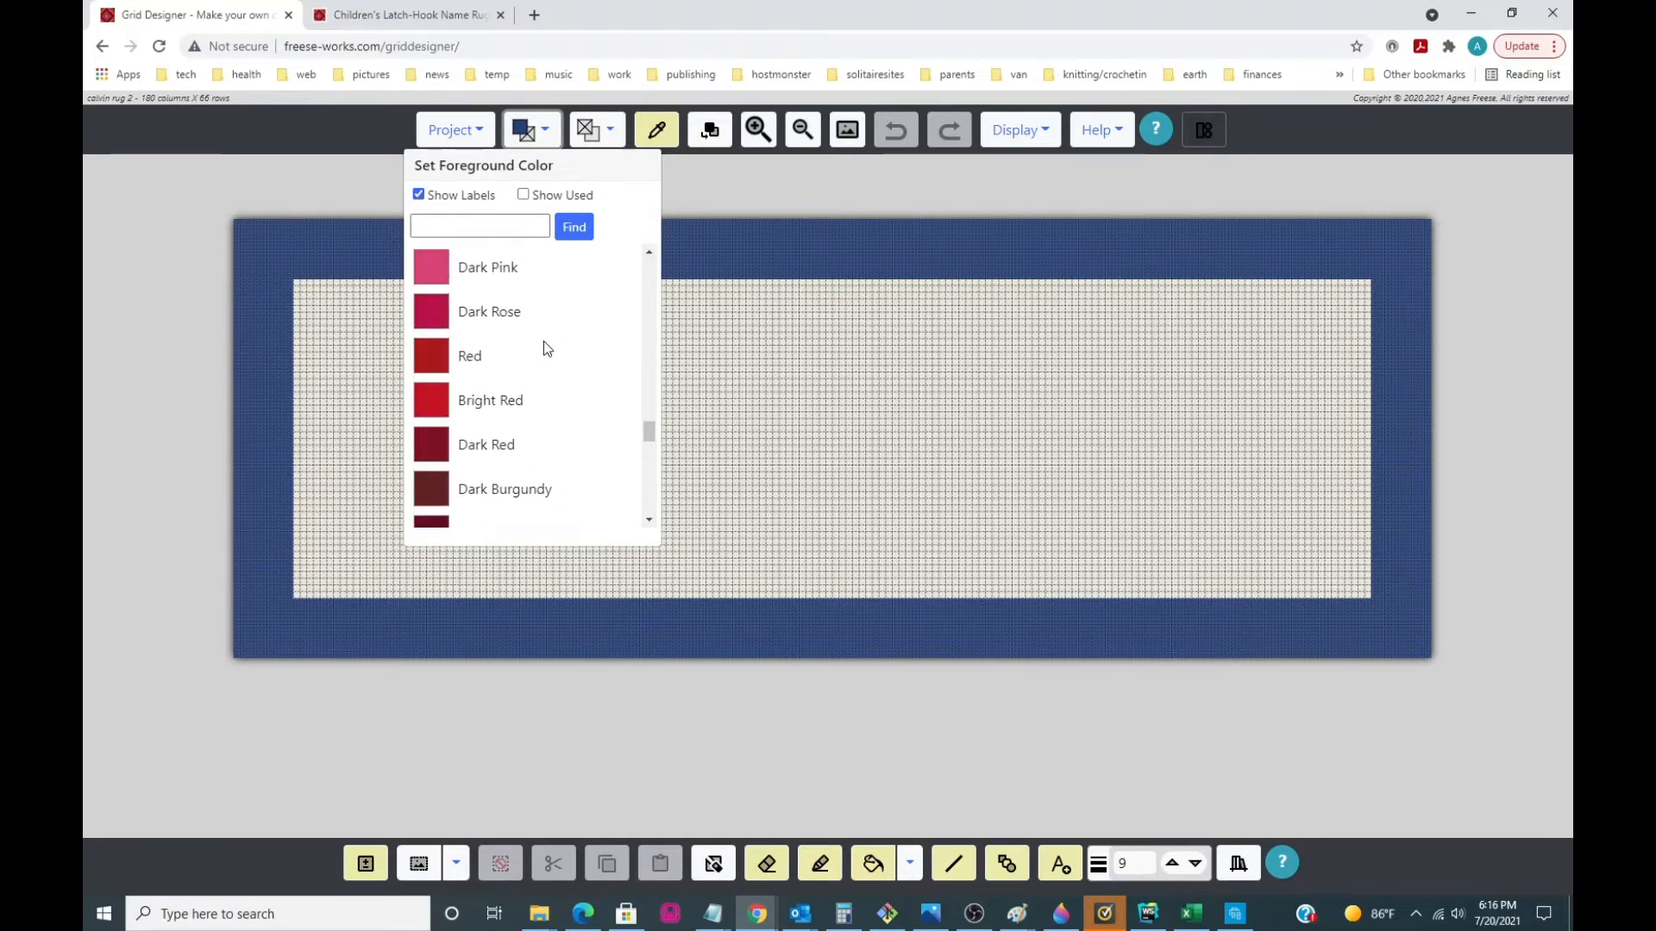
click(422, 405)
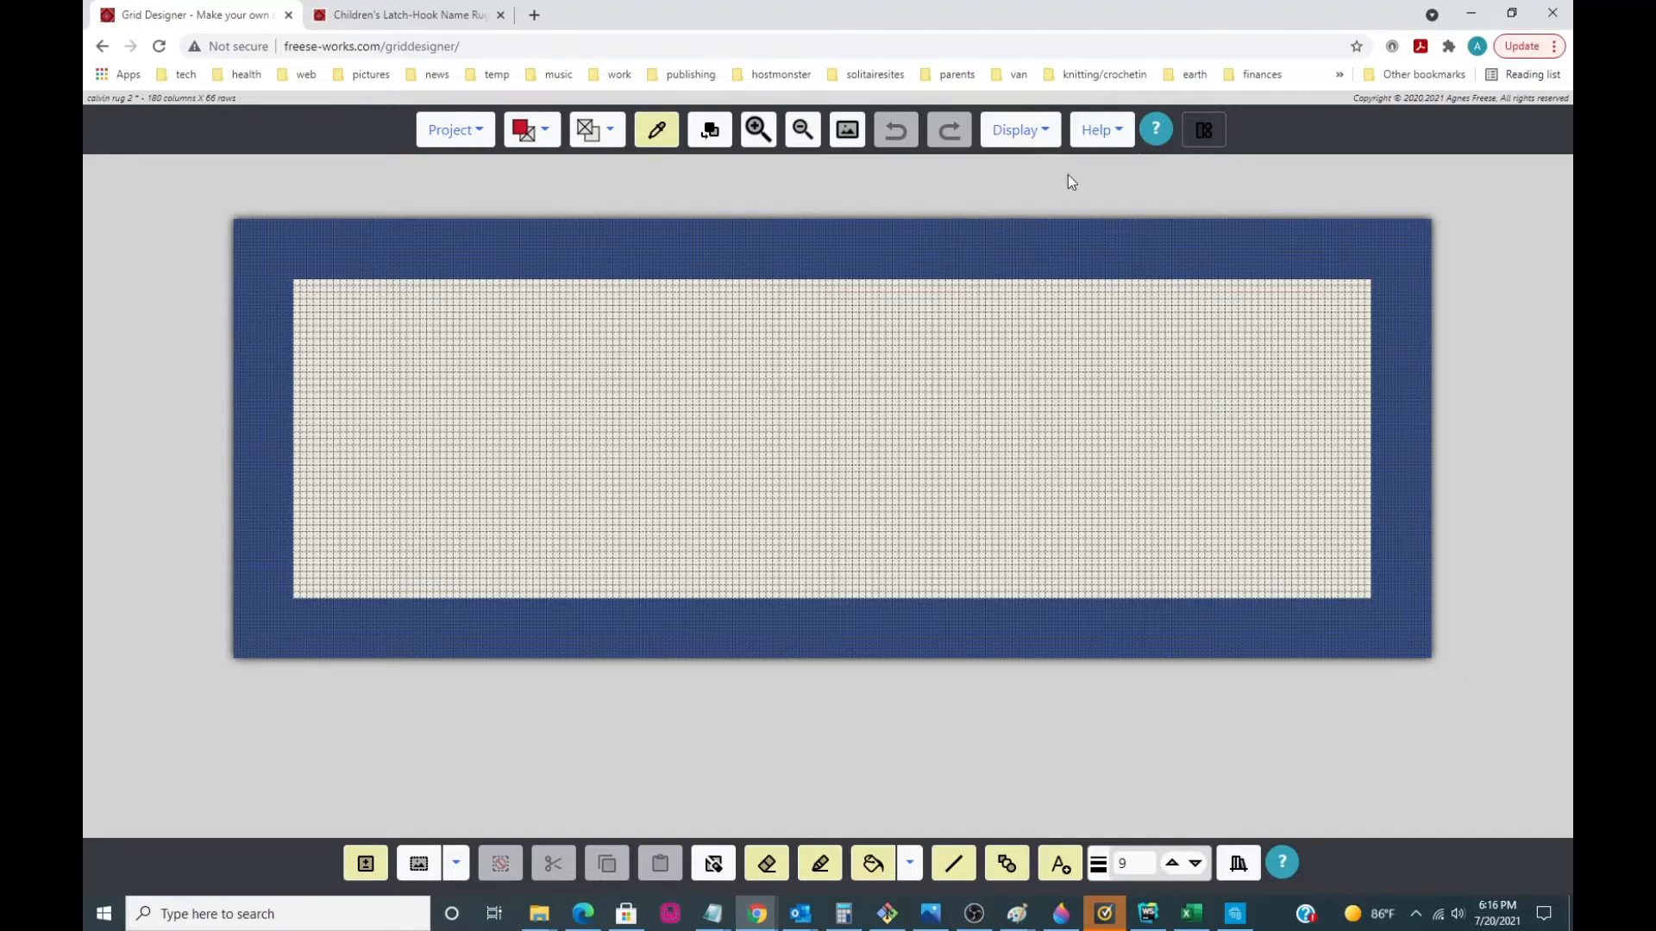
click(1036, 140)
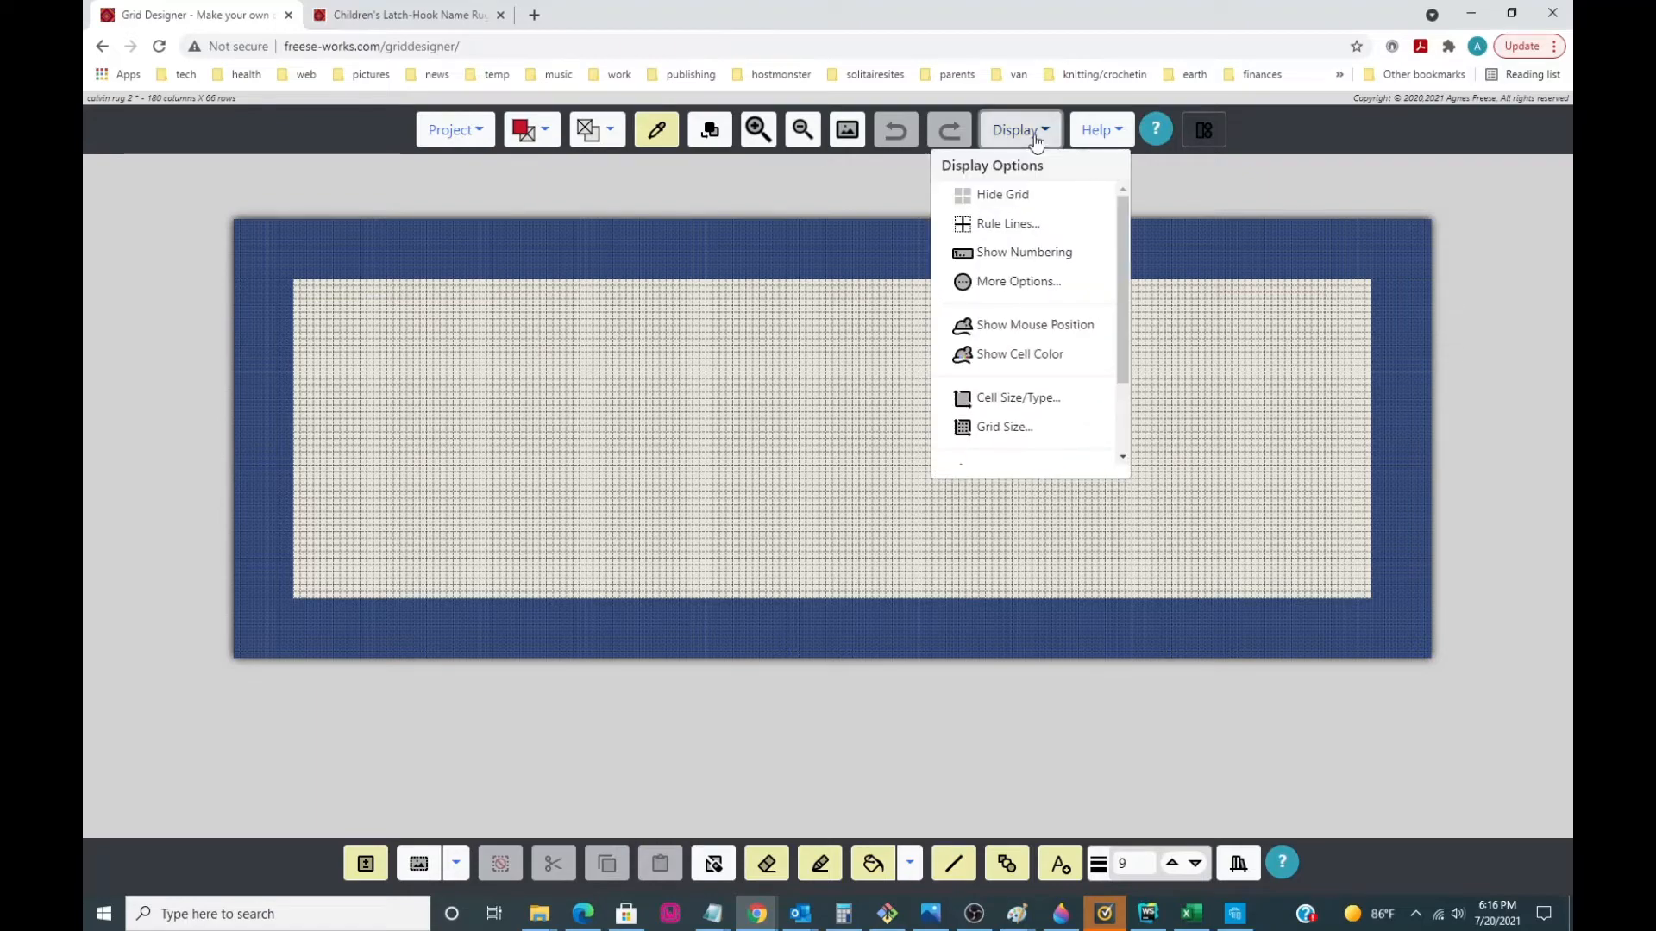
click(1015, 326)
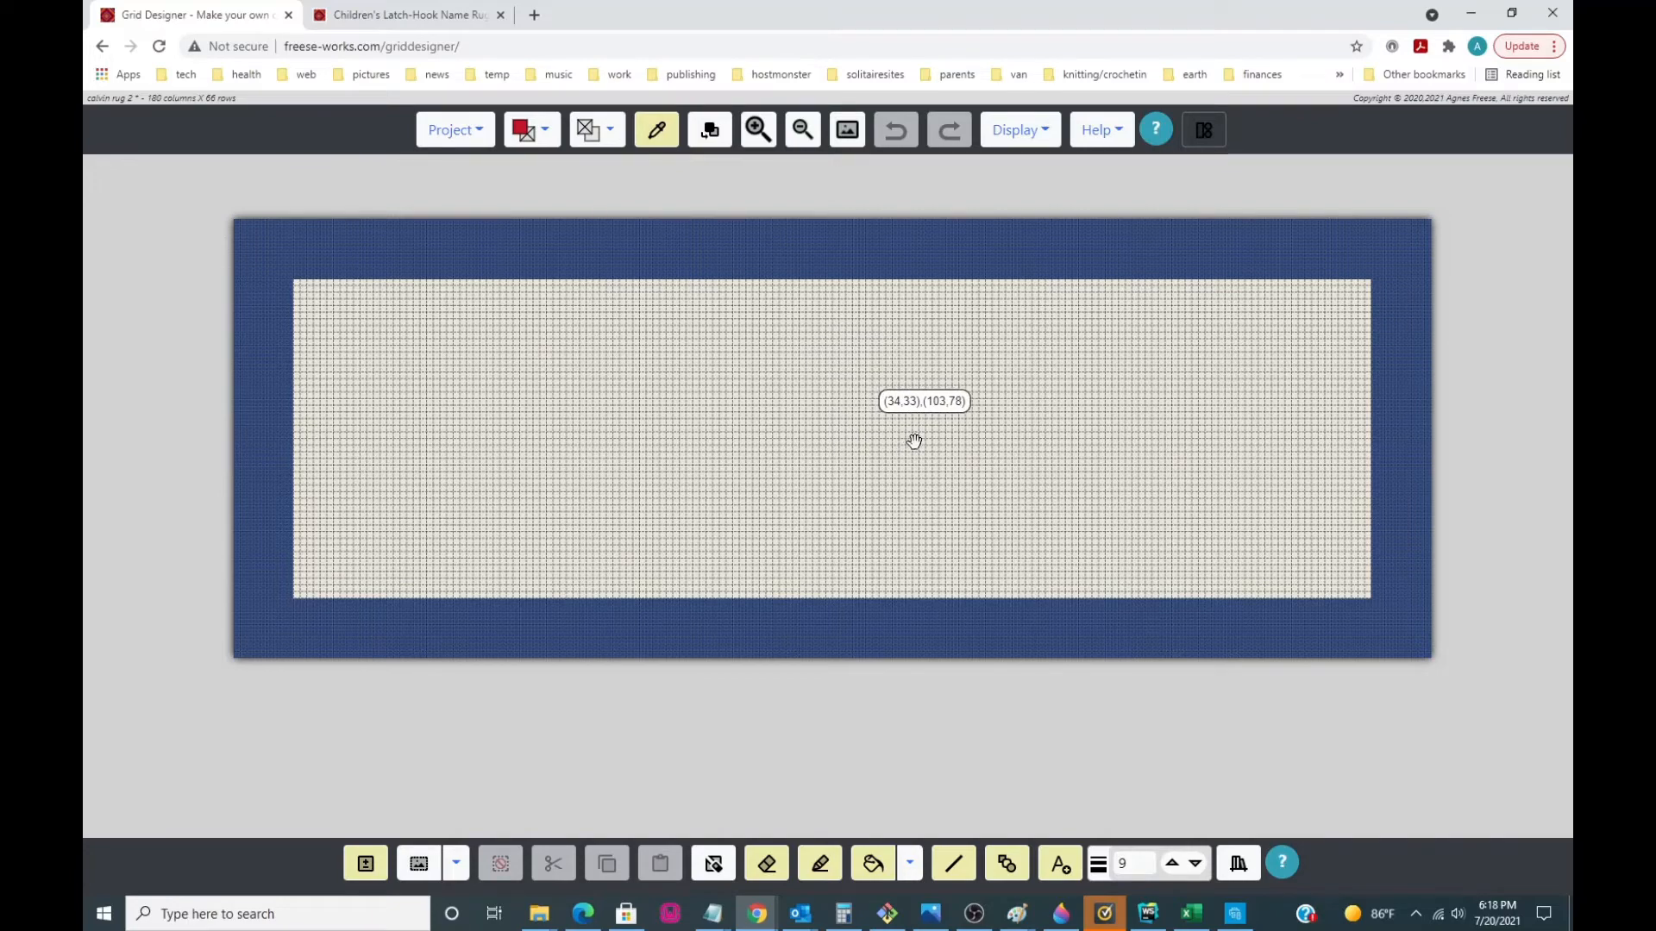
- Start Draw Text, stop its hint from showing again, and mark out a text area about 30 rows tall in the grid's upper-left part
click(1064, 862)
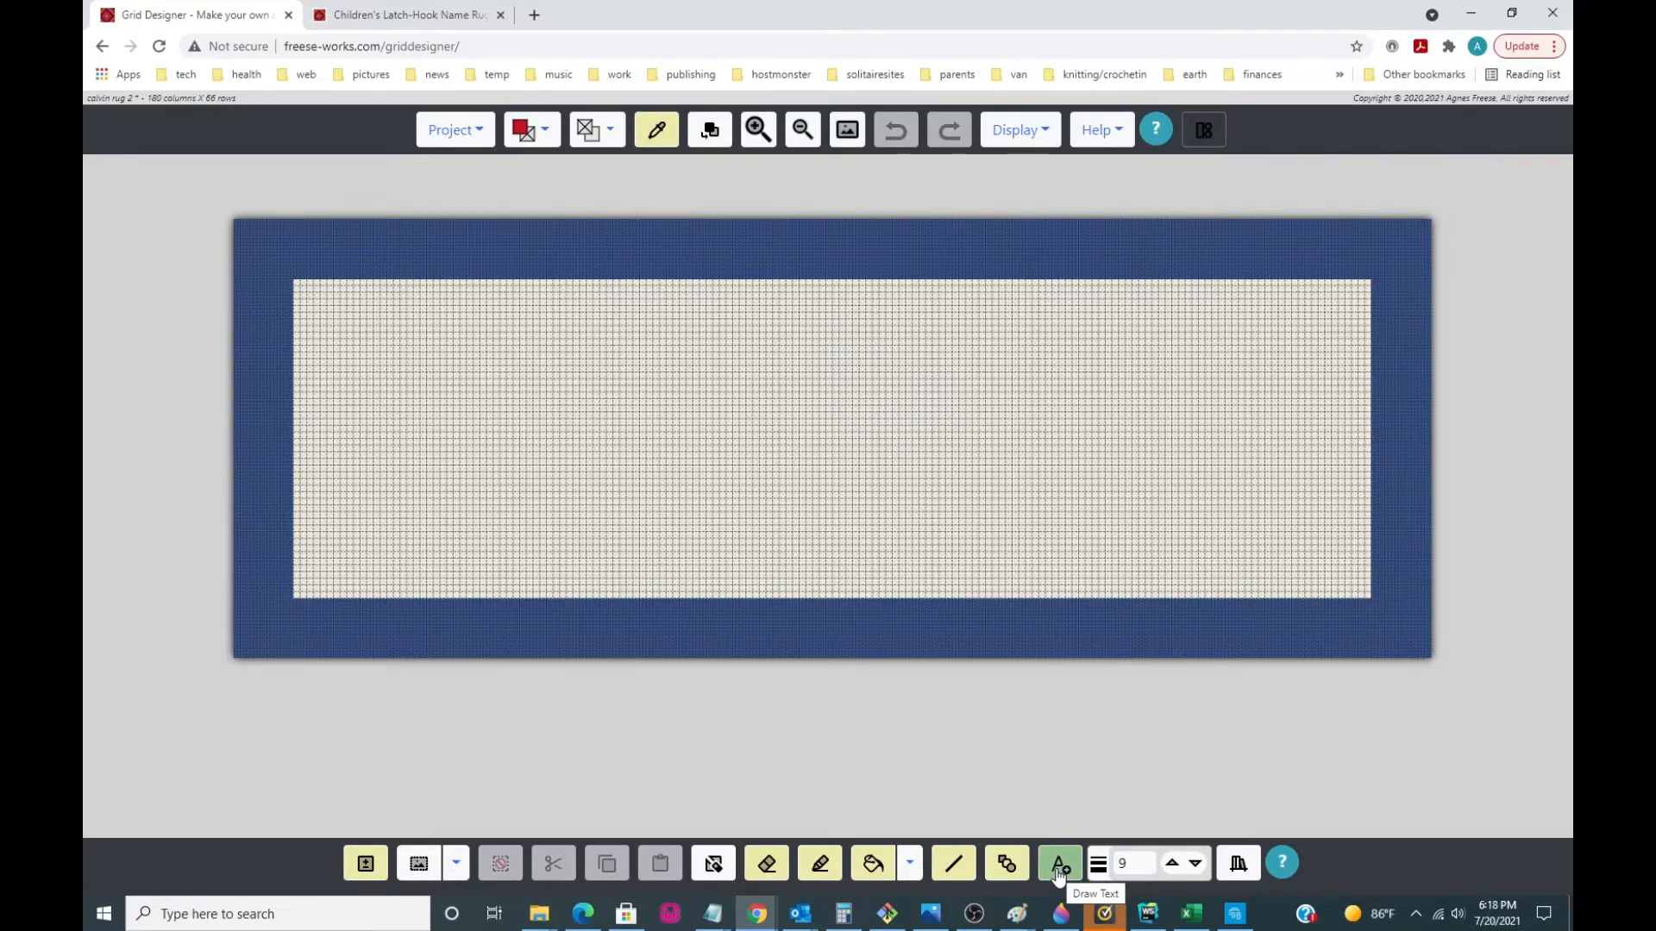
click(1060, 872)
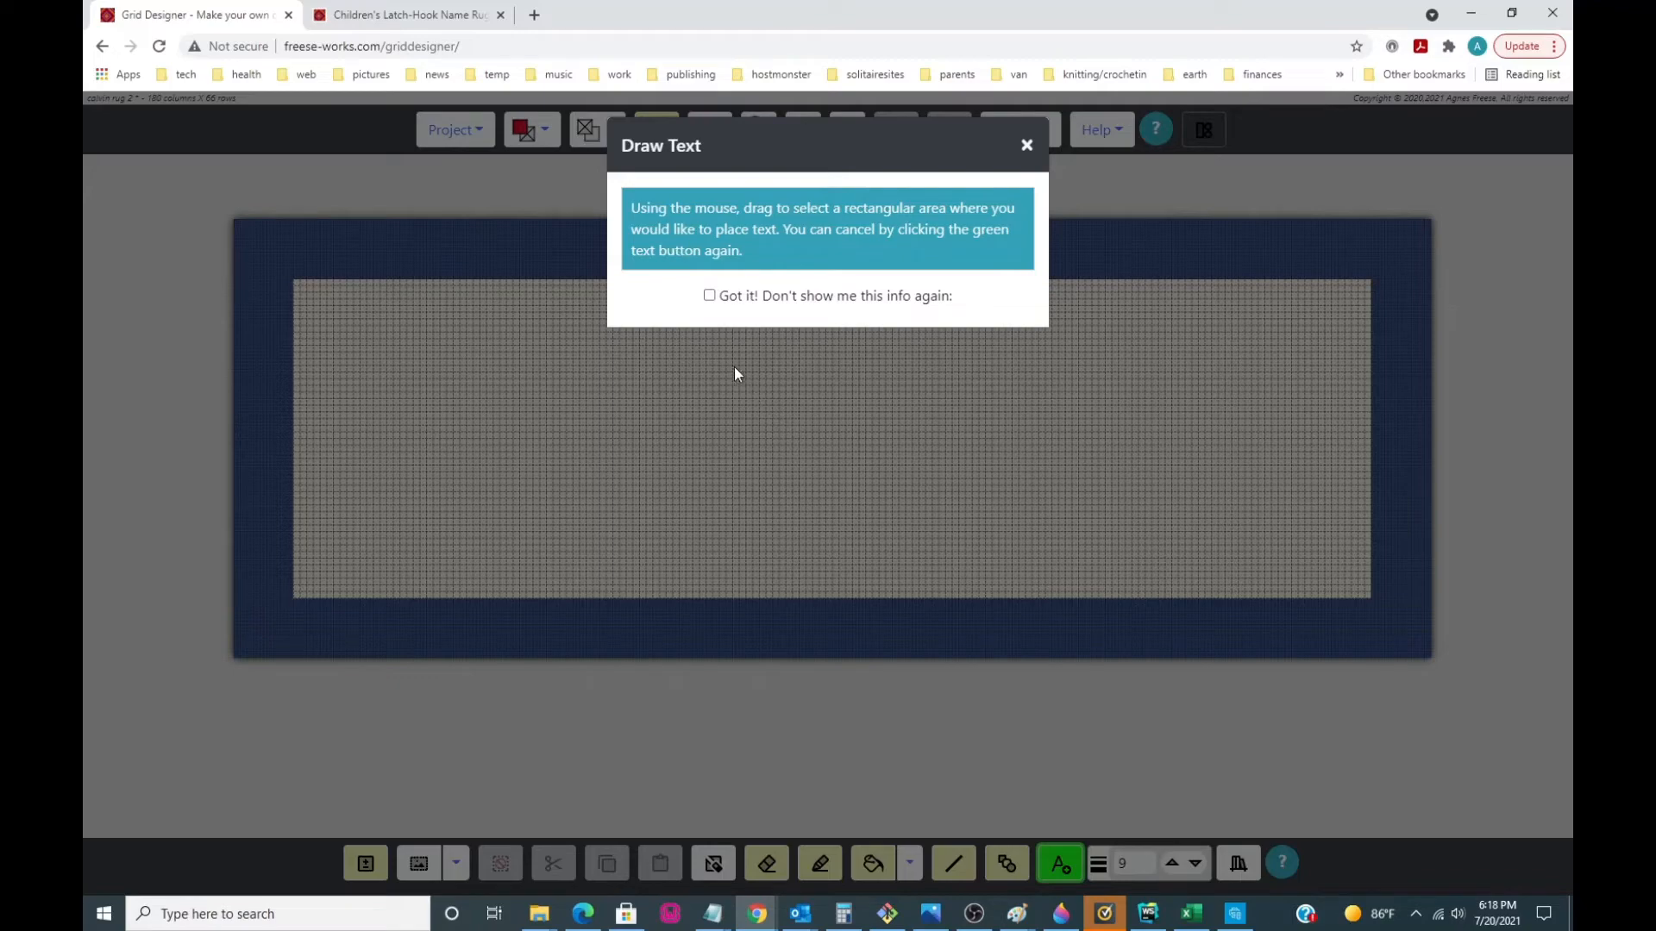
click(709, 295)
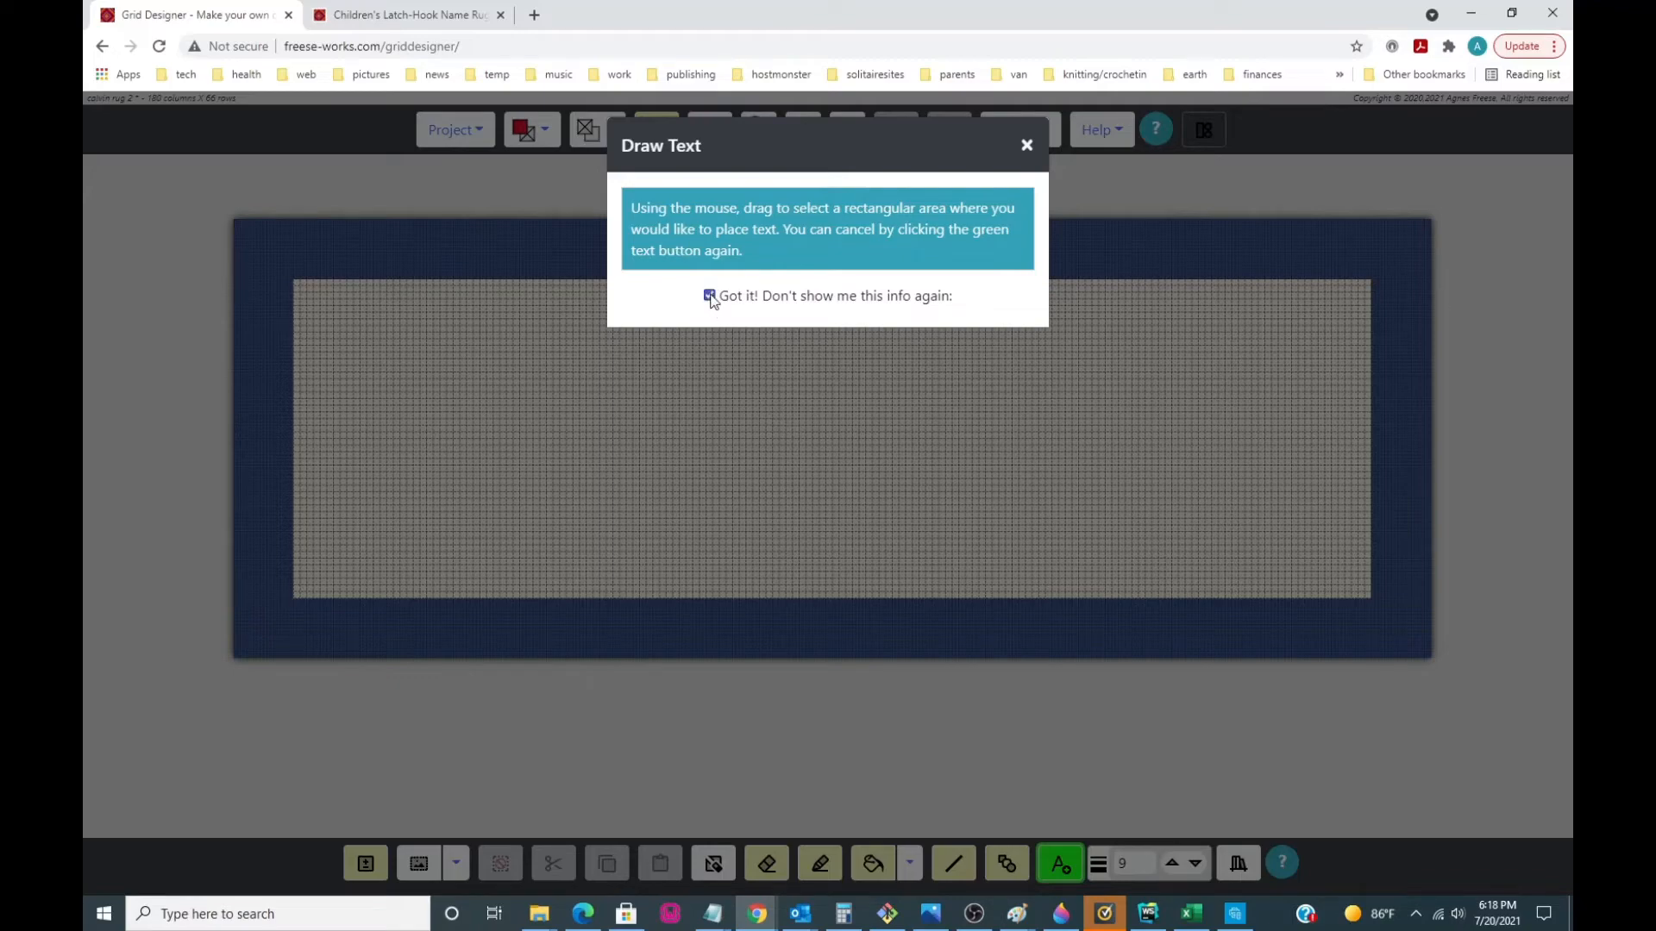
click(1026, 146)
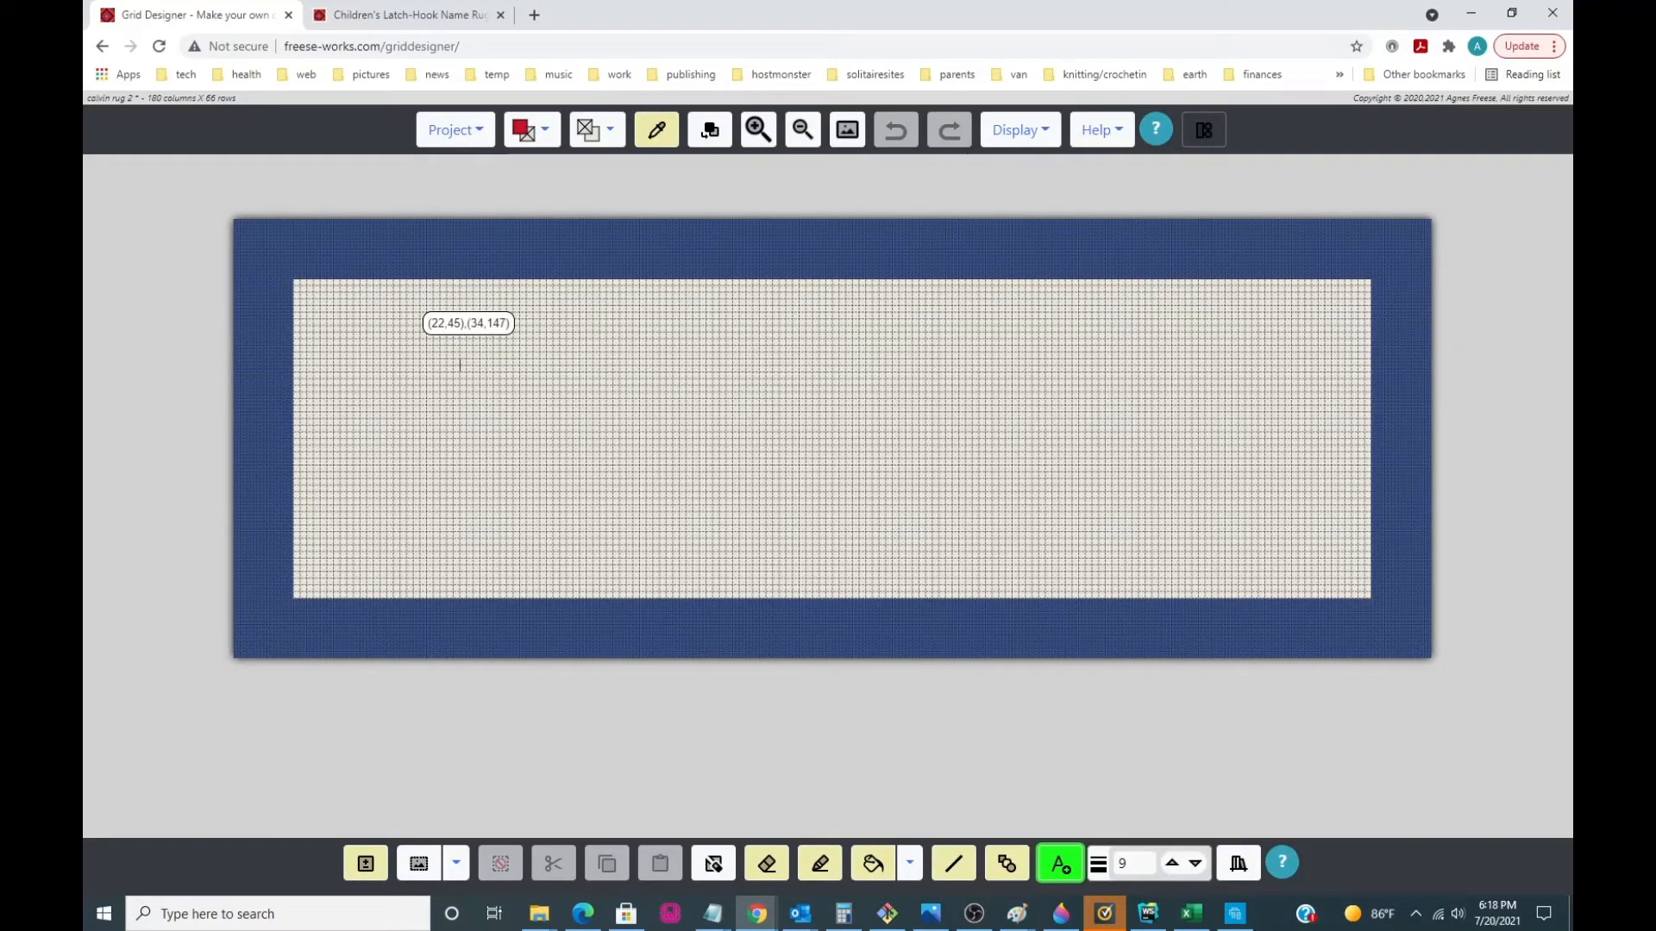
drag(379, 317, 1112, 528)
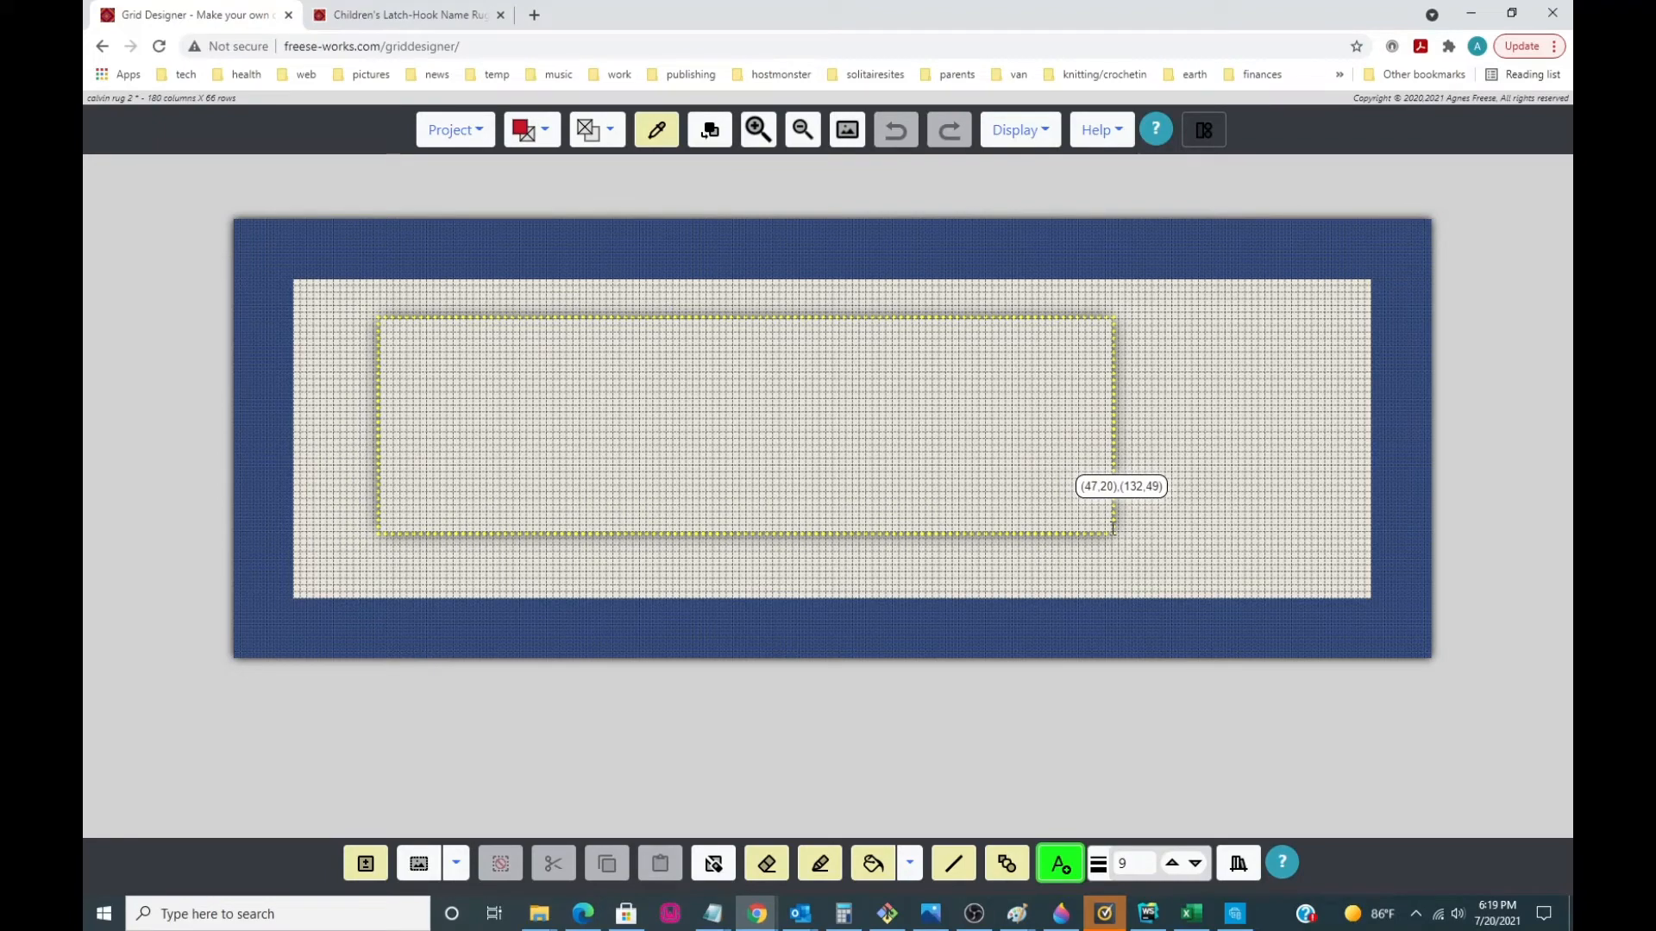
drag(1113, 529, 707, 515)
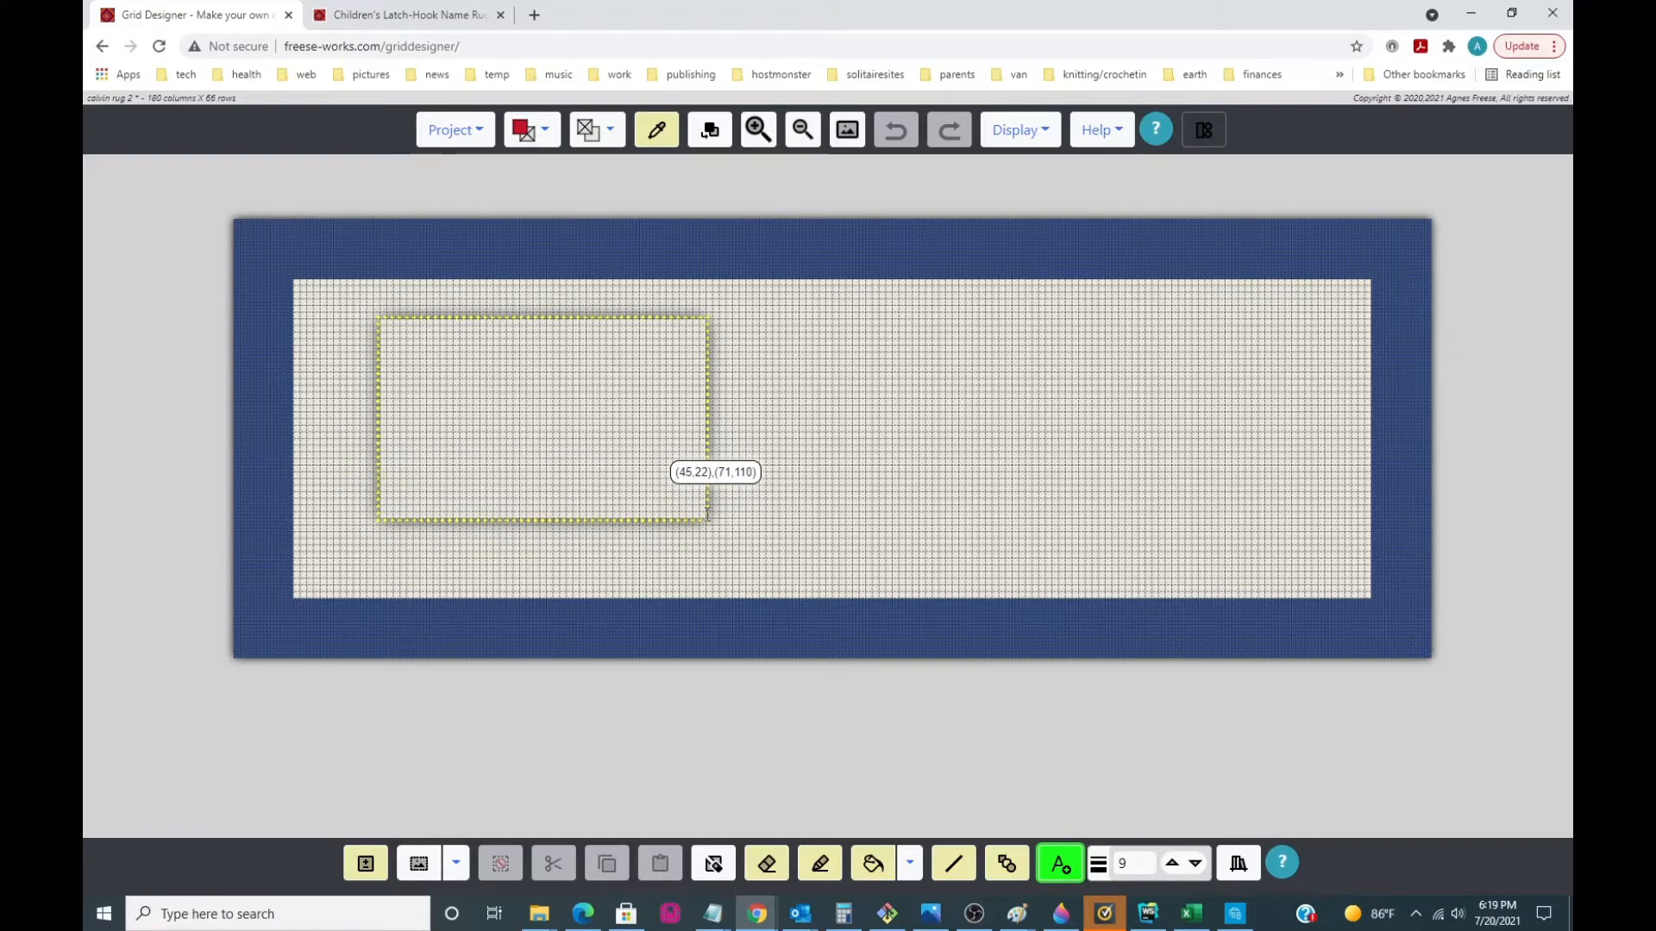
drag(707, 515, 714, 510)
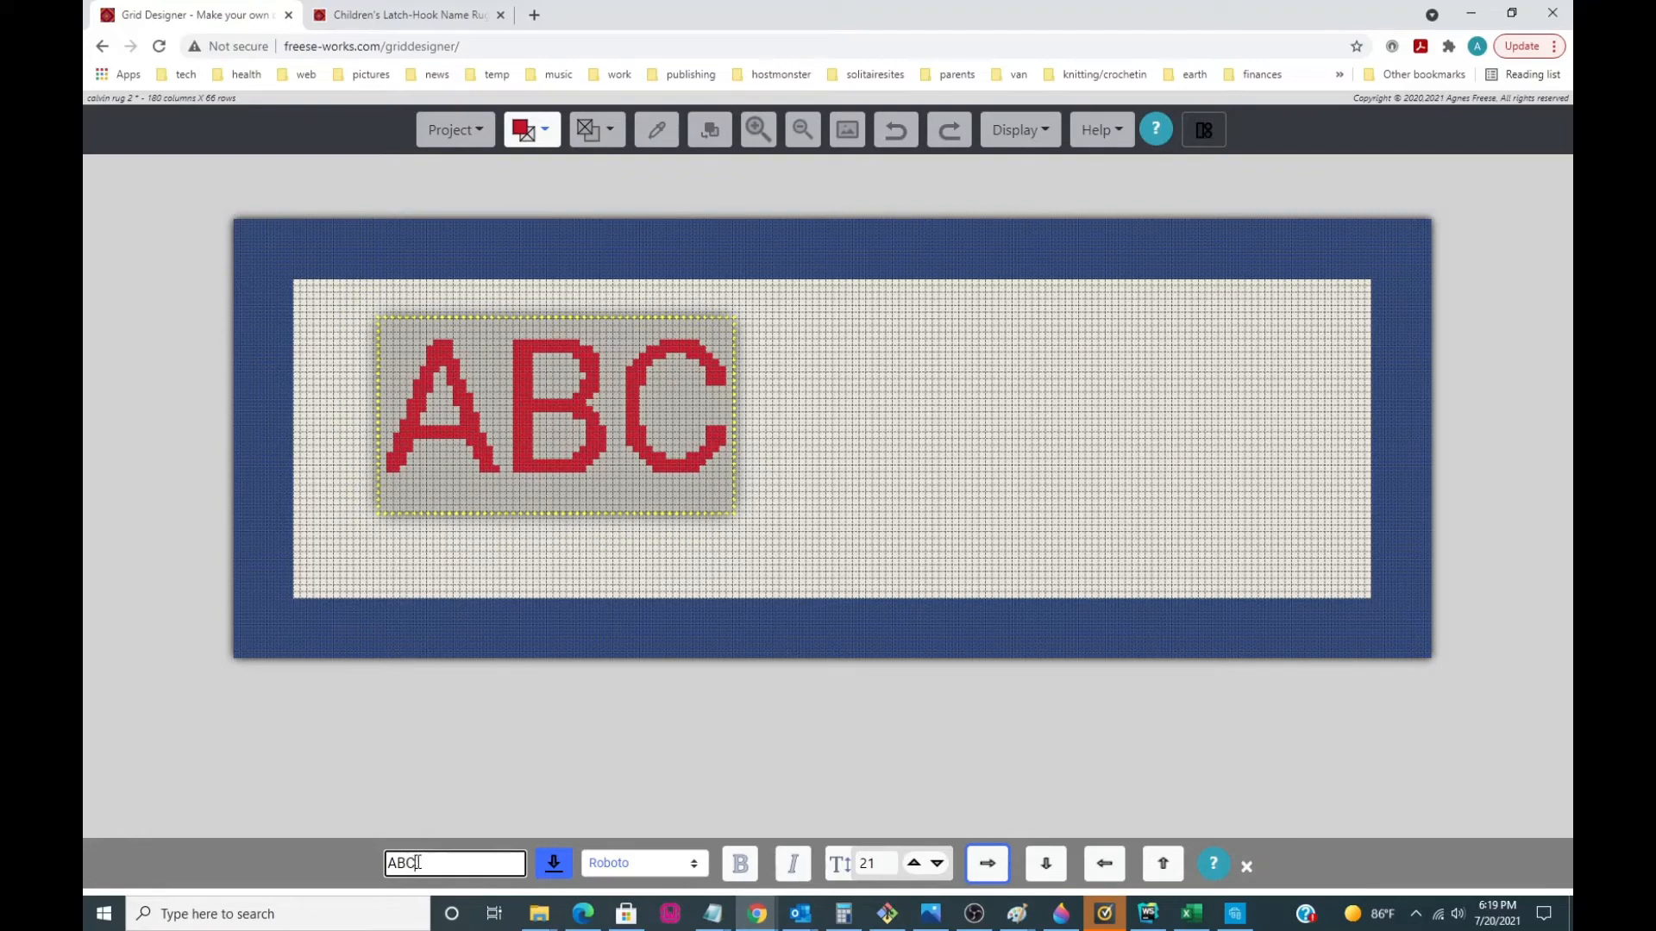
- Replace the sample lettering with the child's first name in capitals and move the text block toward the middle of the white area
drag(415, 862, 388, 863)
text(CALVIN)
key(Return)
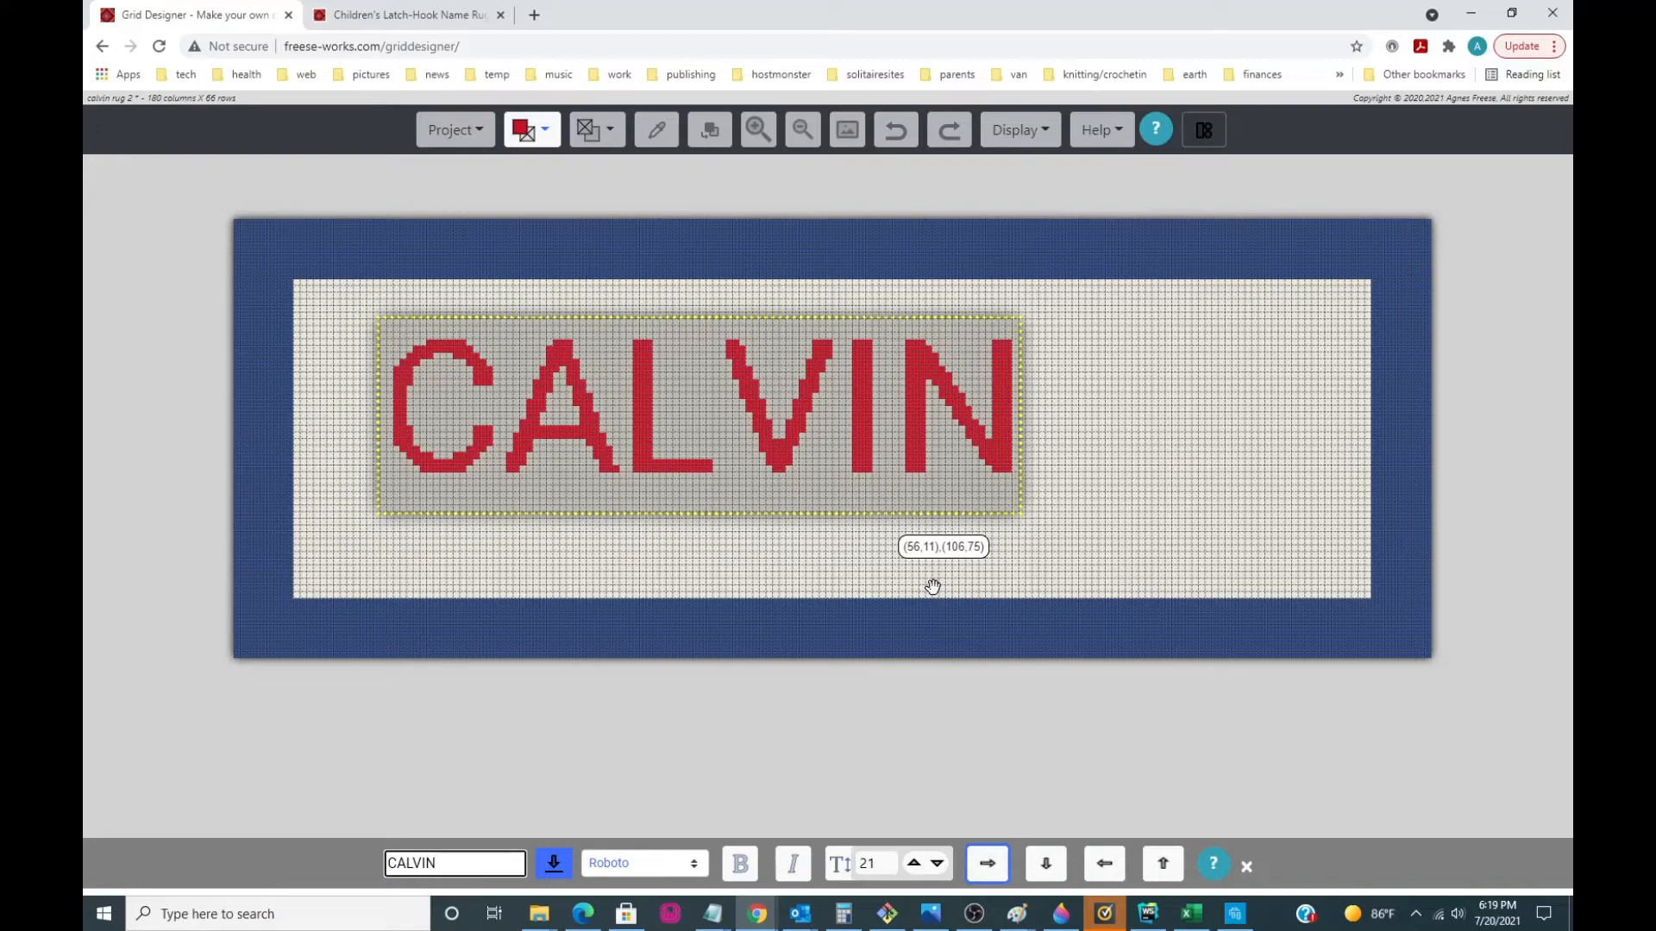
drag(757, 484, 878, 496)
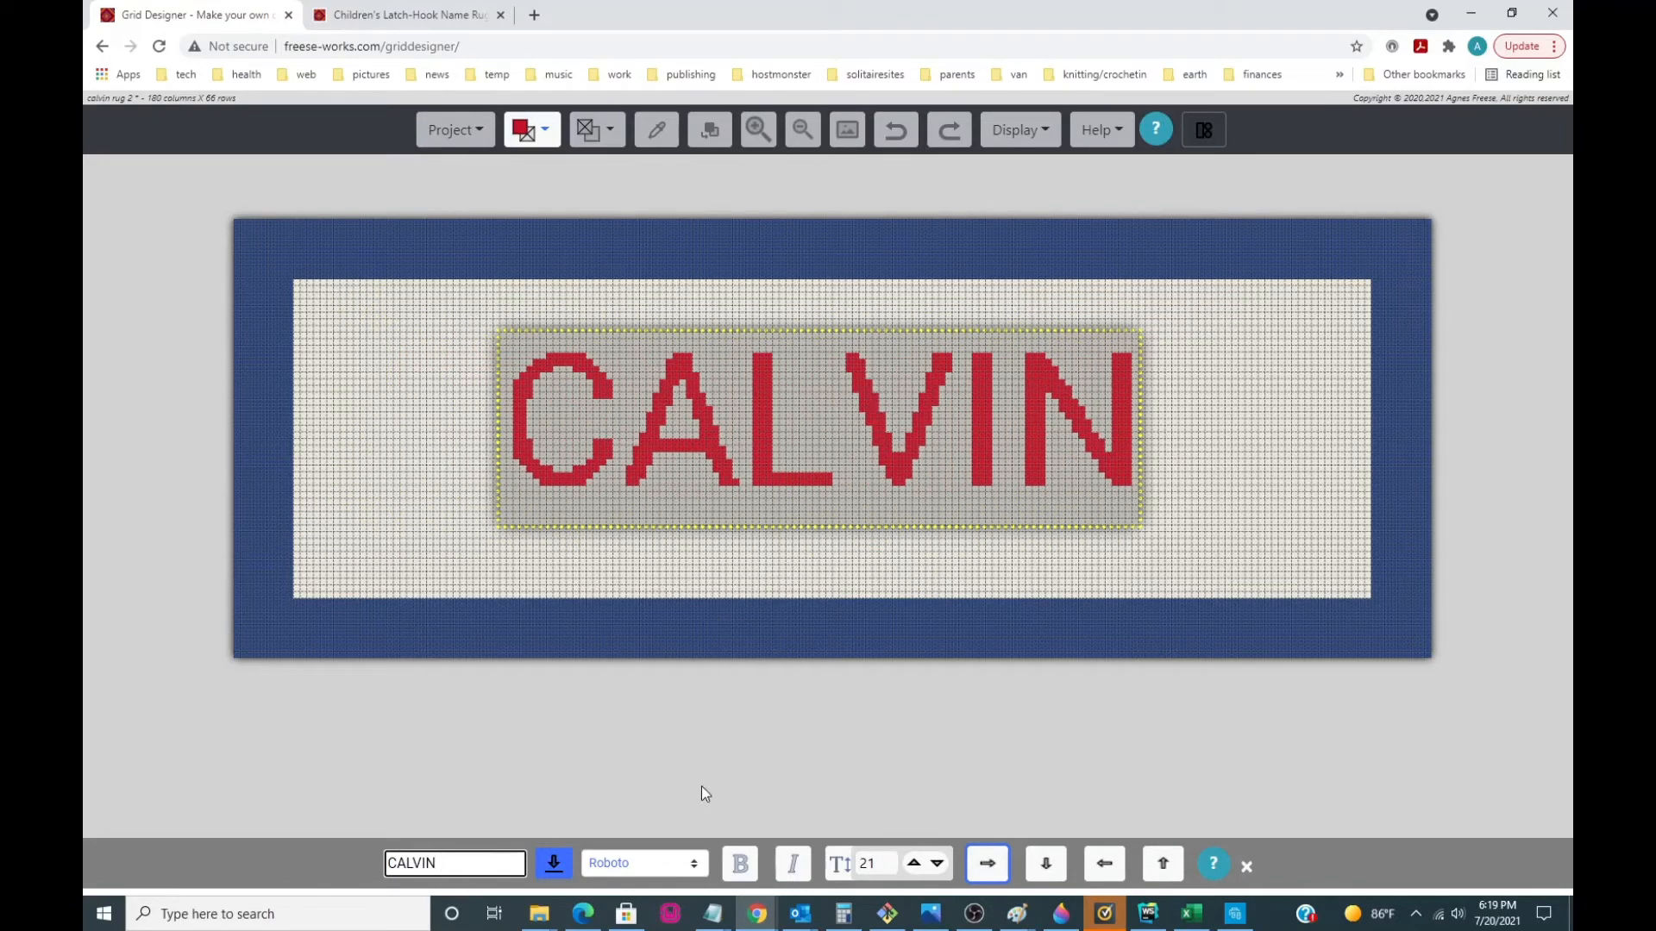
- Try the name lettering in the Amaranth font with bold and italic applied
click(695, 864)
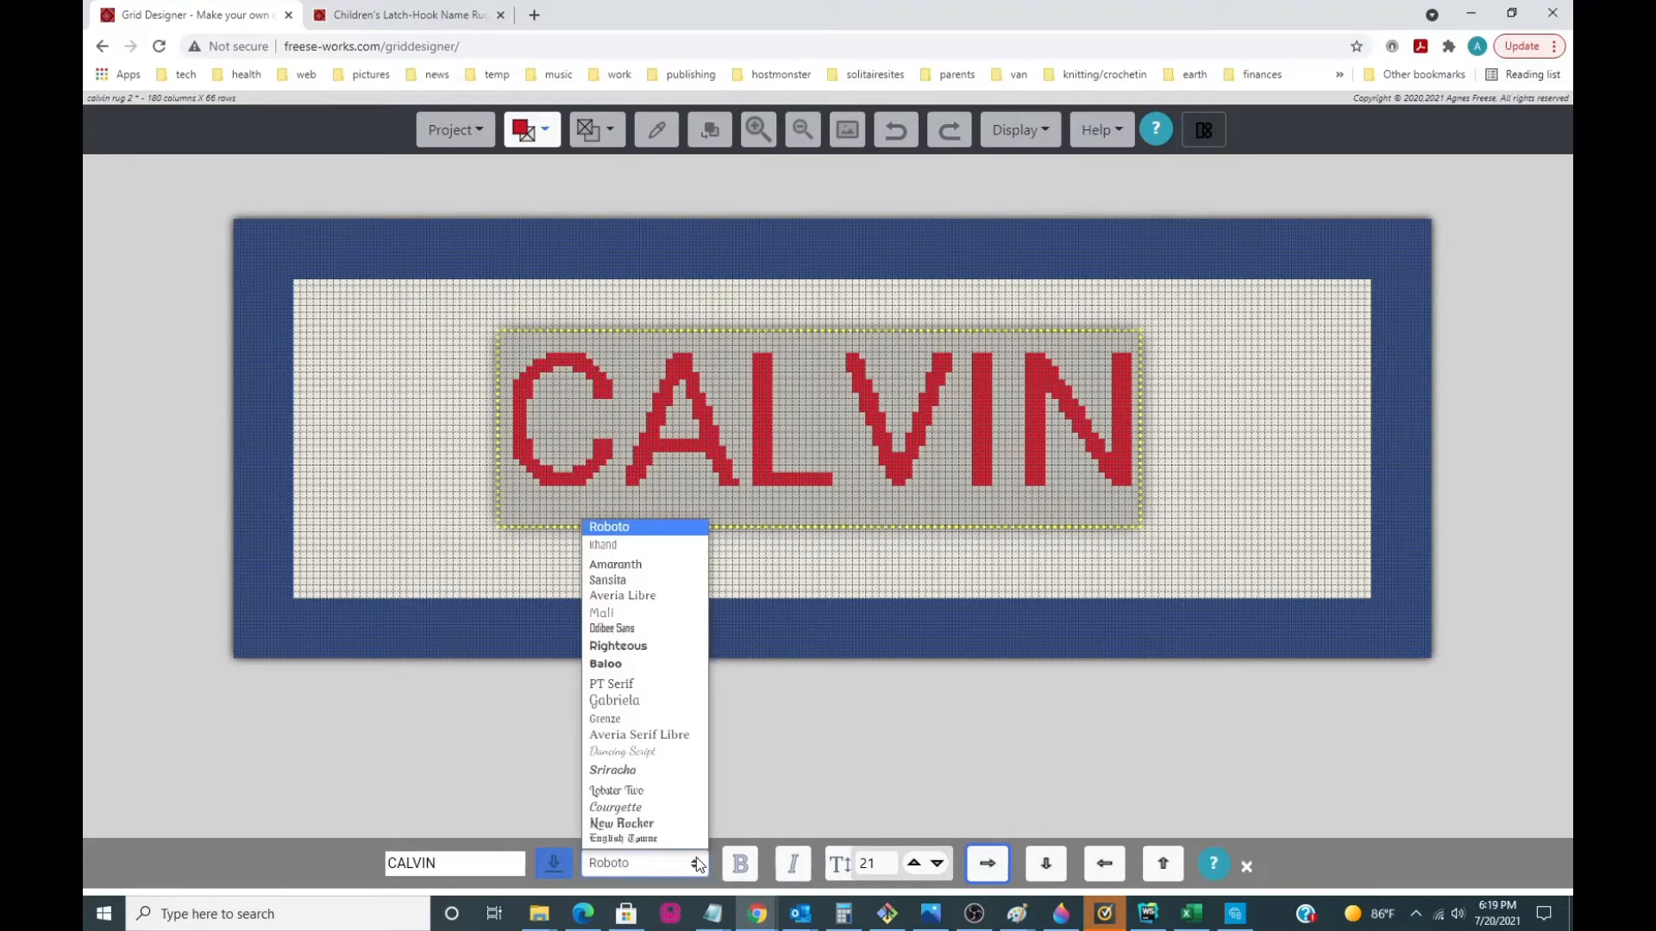
click(633, 567)
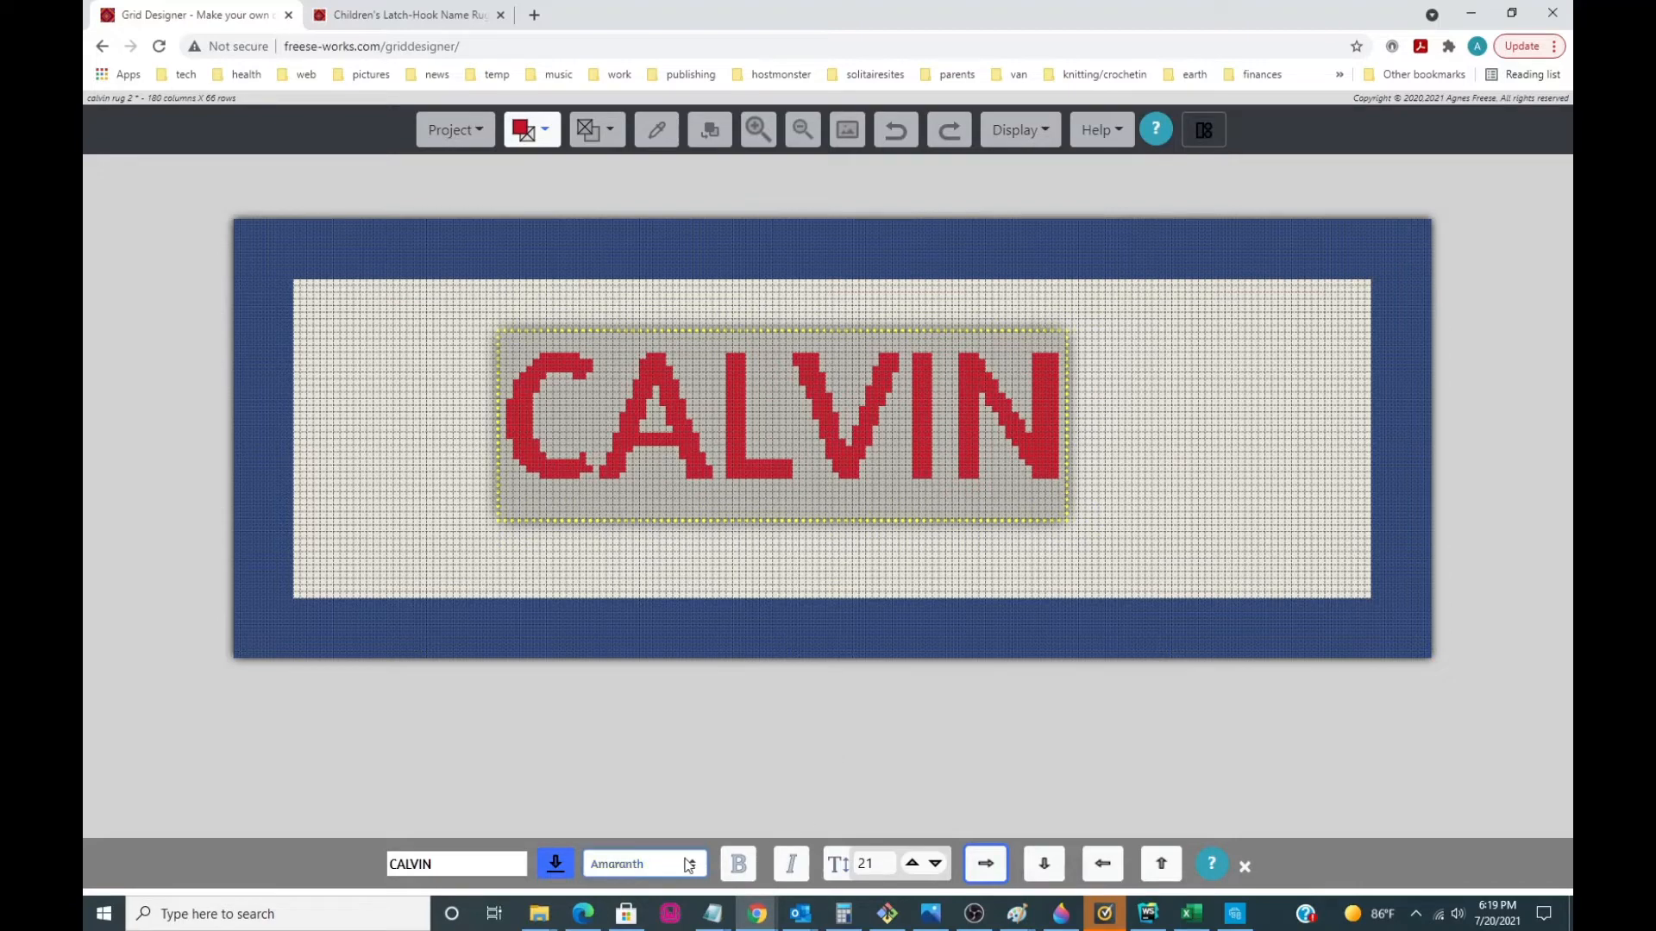
click(738, 865)
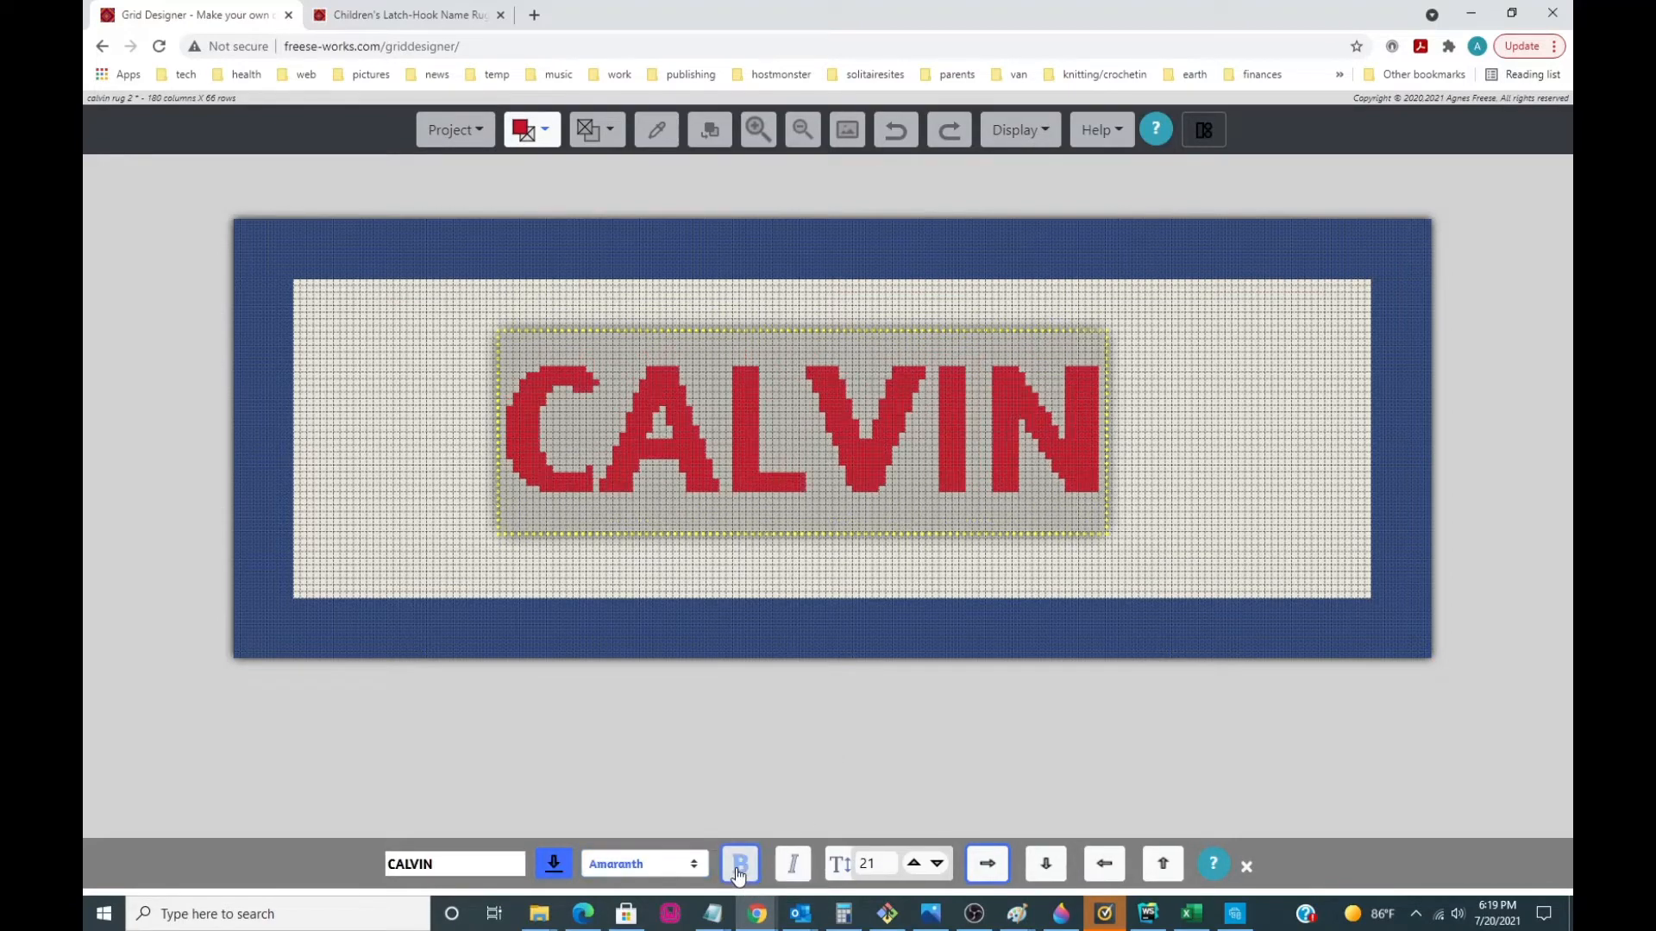
click(792, 869)
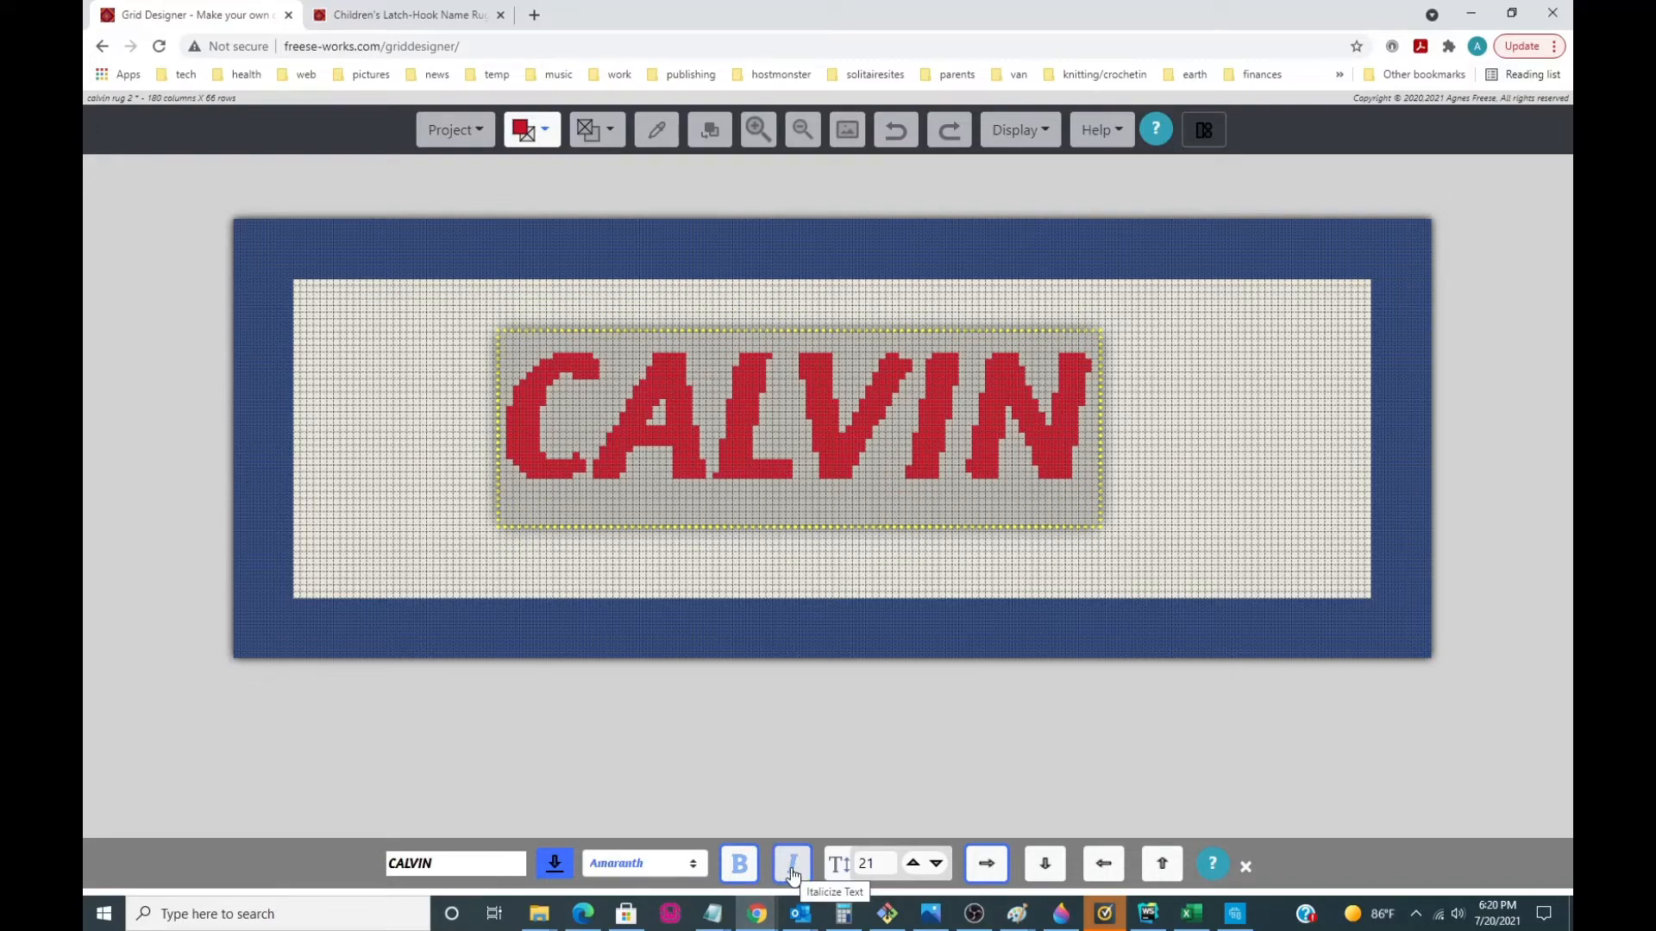
- Preview the name lettering in the Righteous, Gabriela and Dancing Script fonts
click(695, 866)
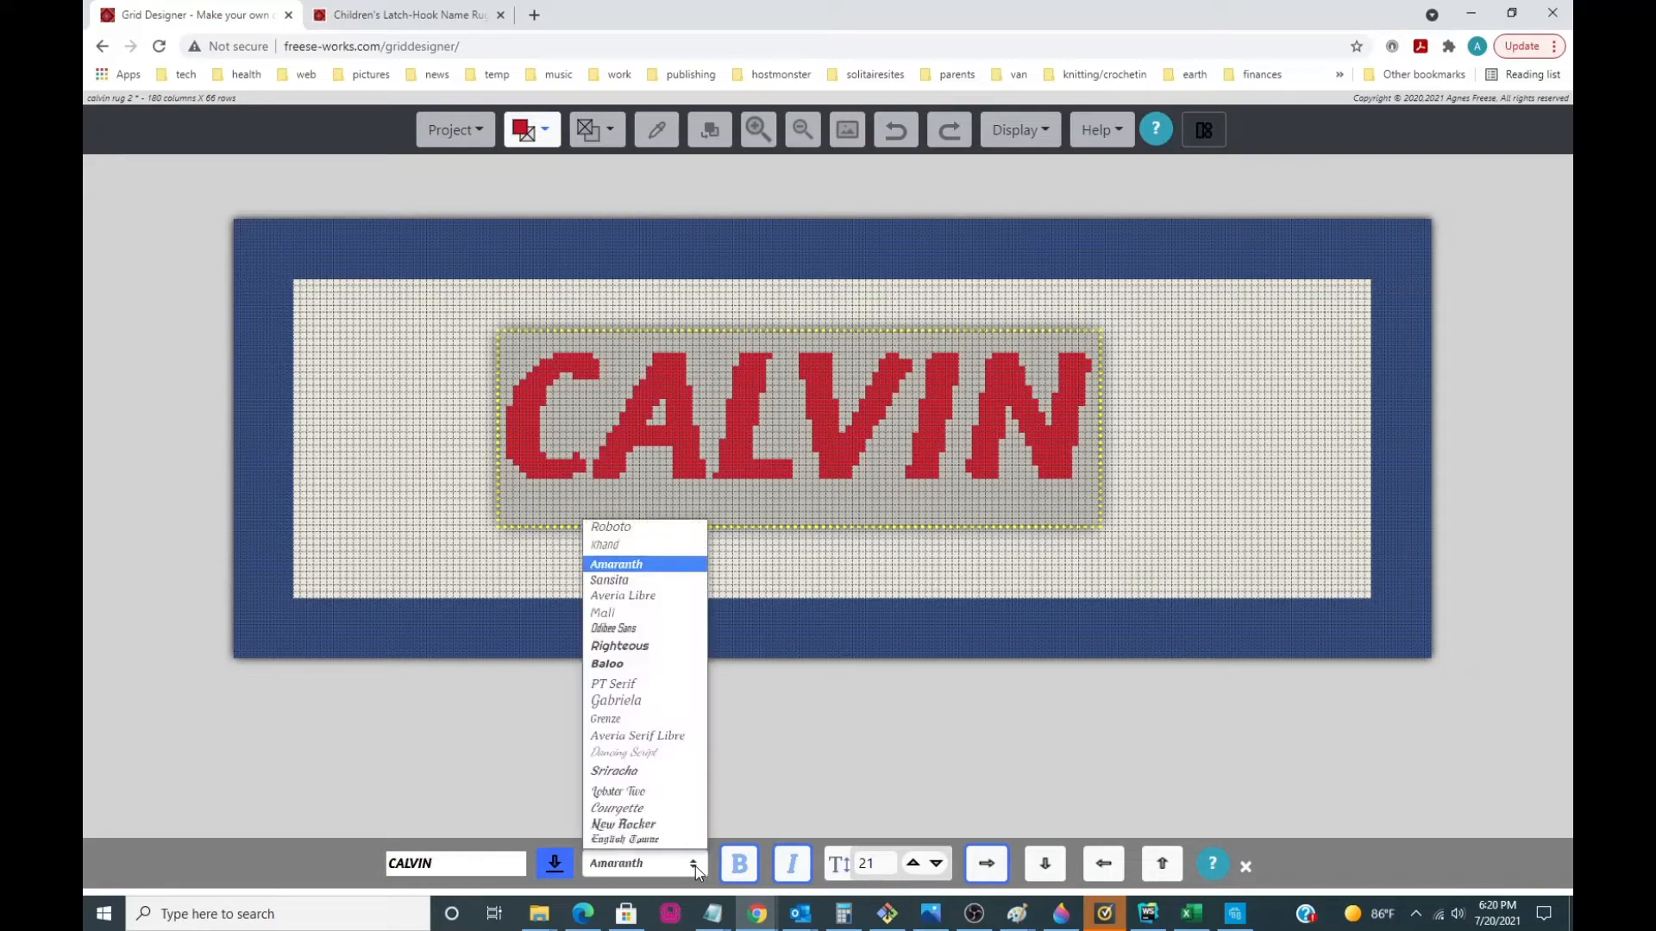
click(654, 645)
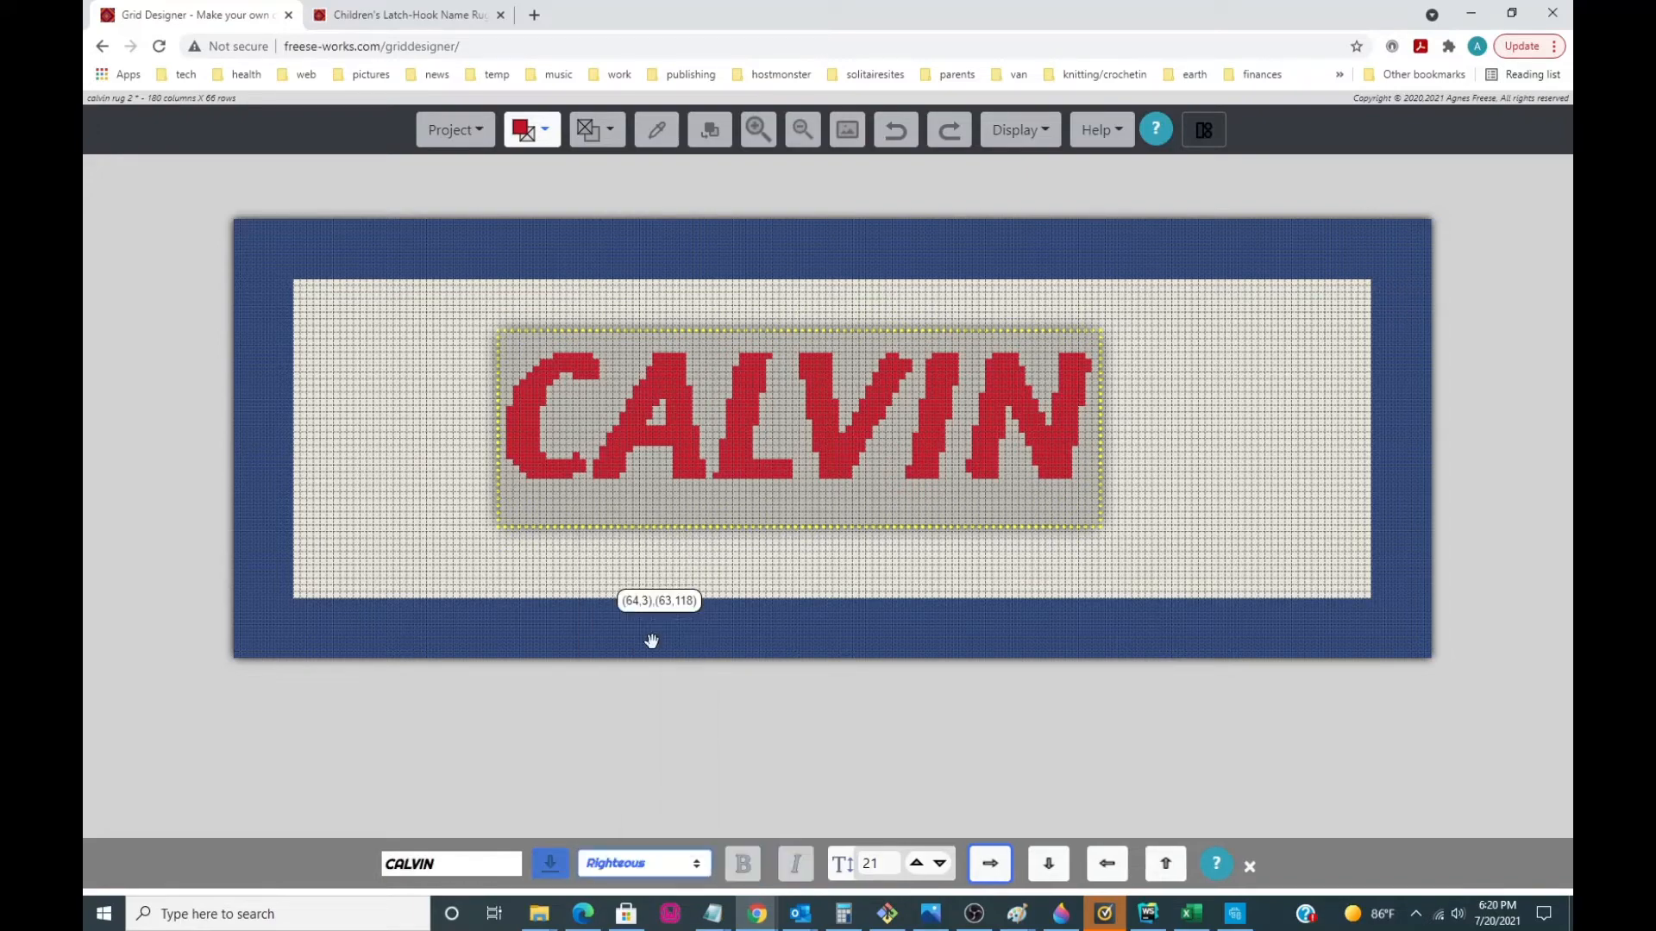
click(697, 864)
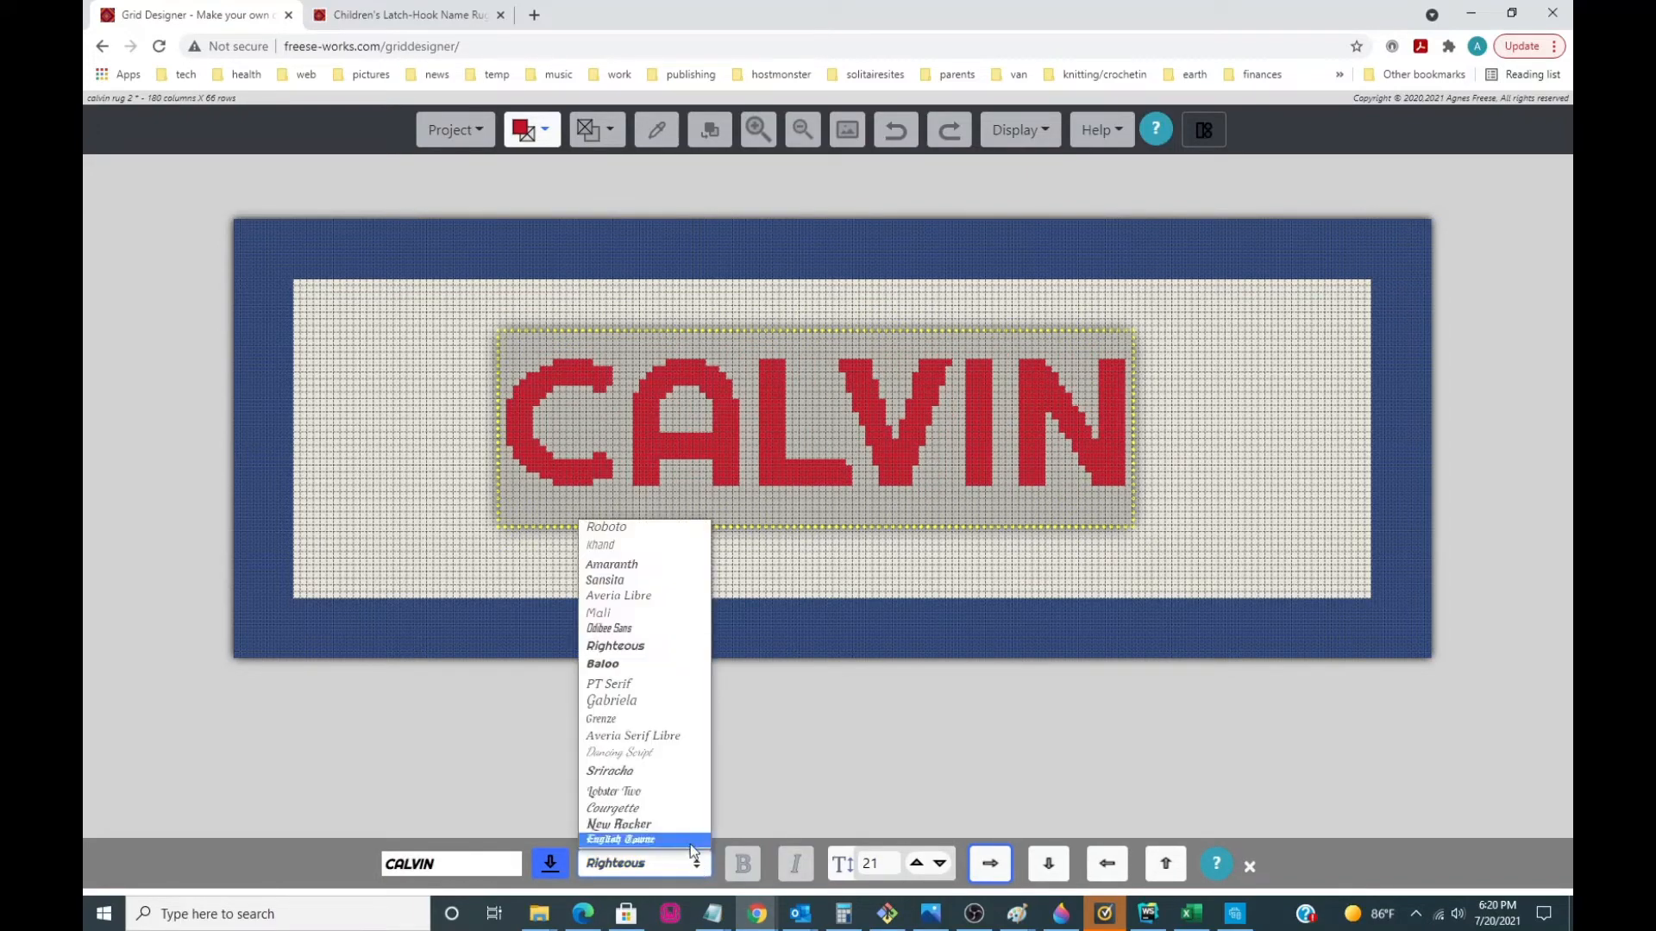
click(658, 702)
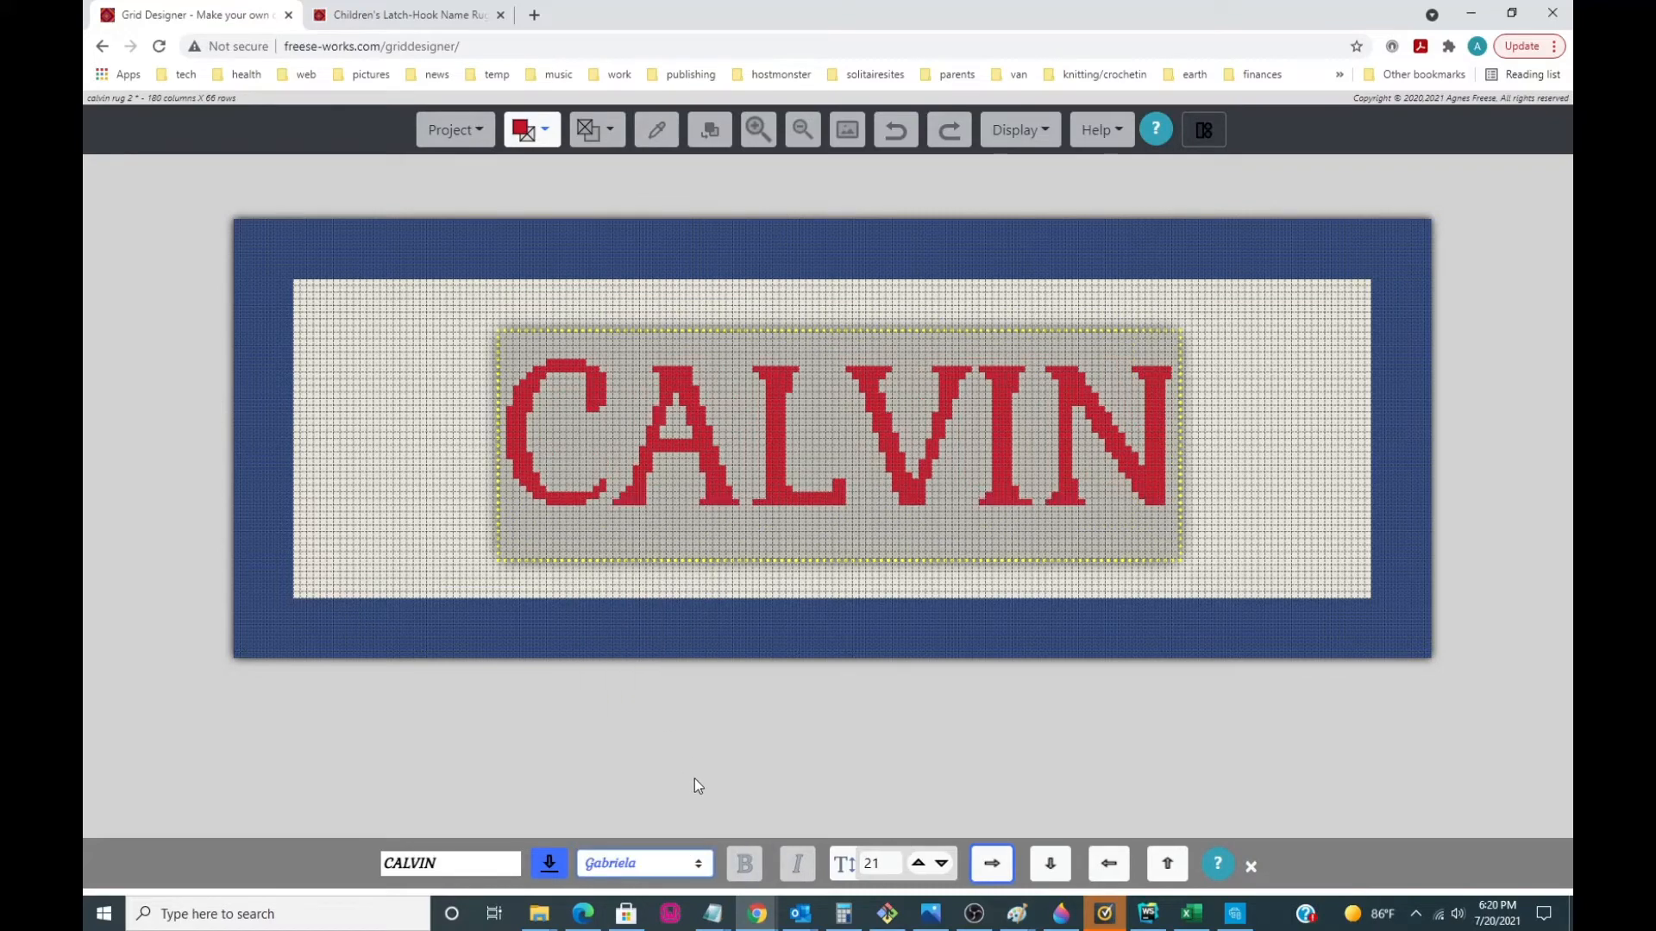
click(697, 866)
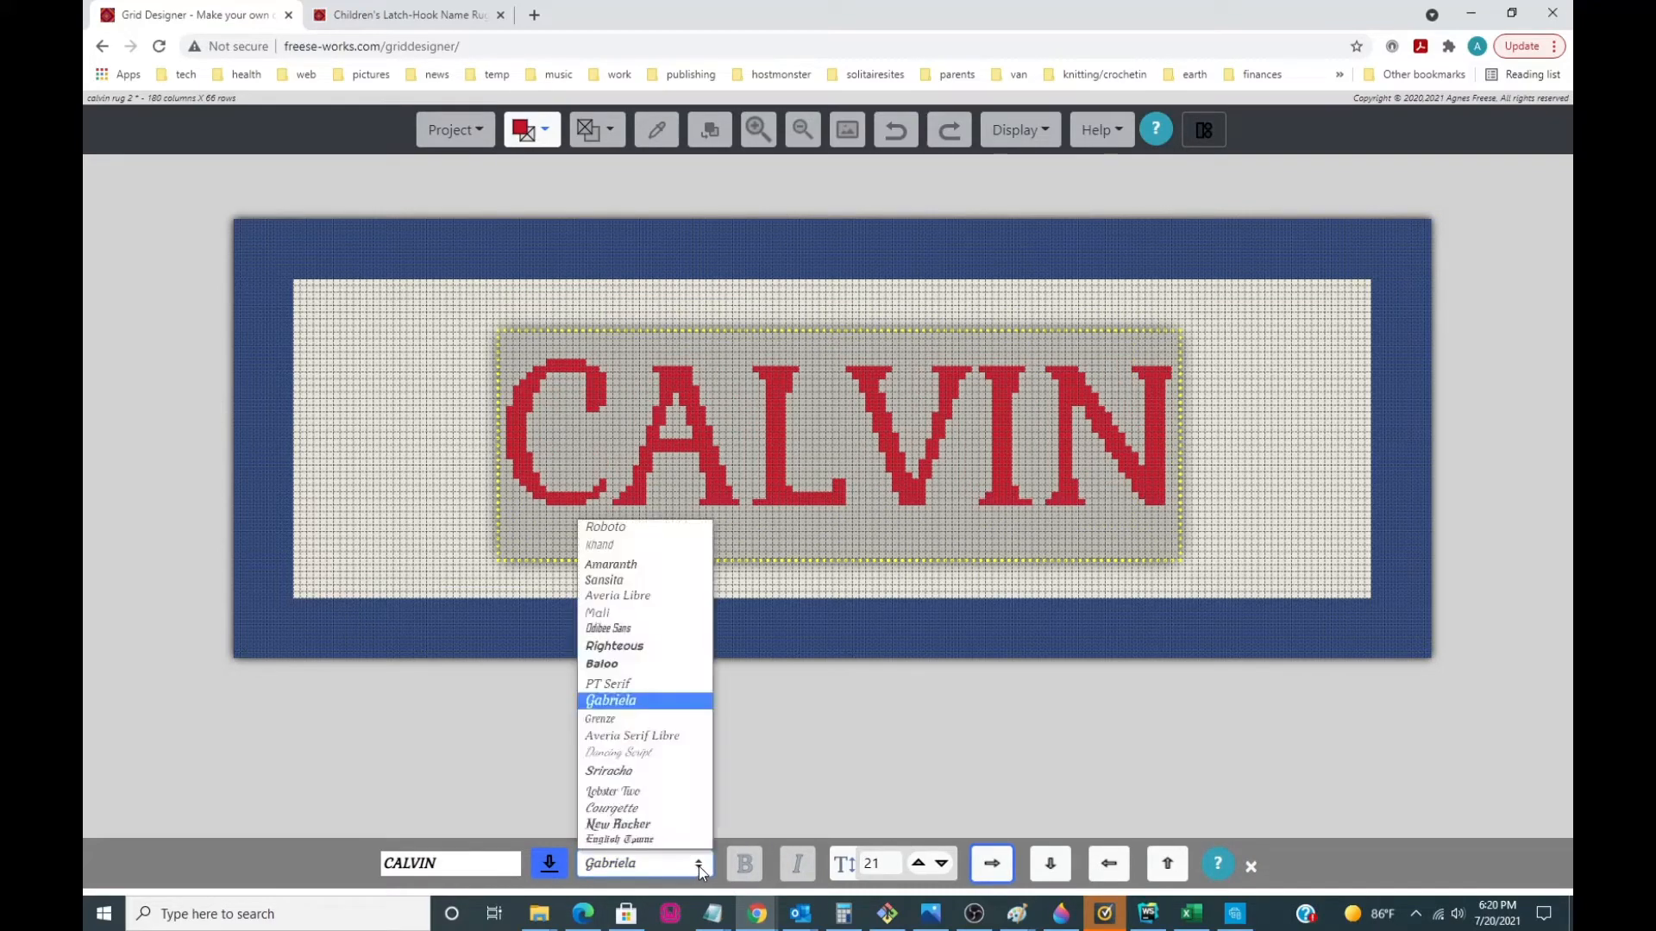
click(653, 753)
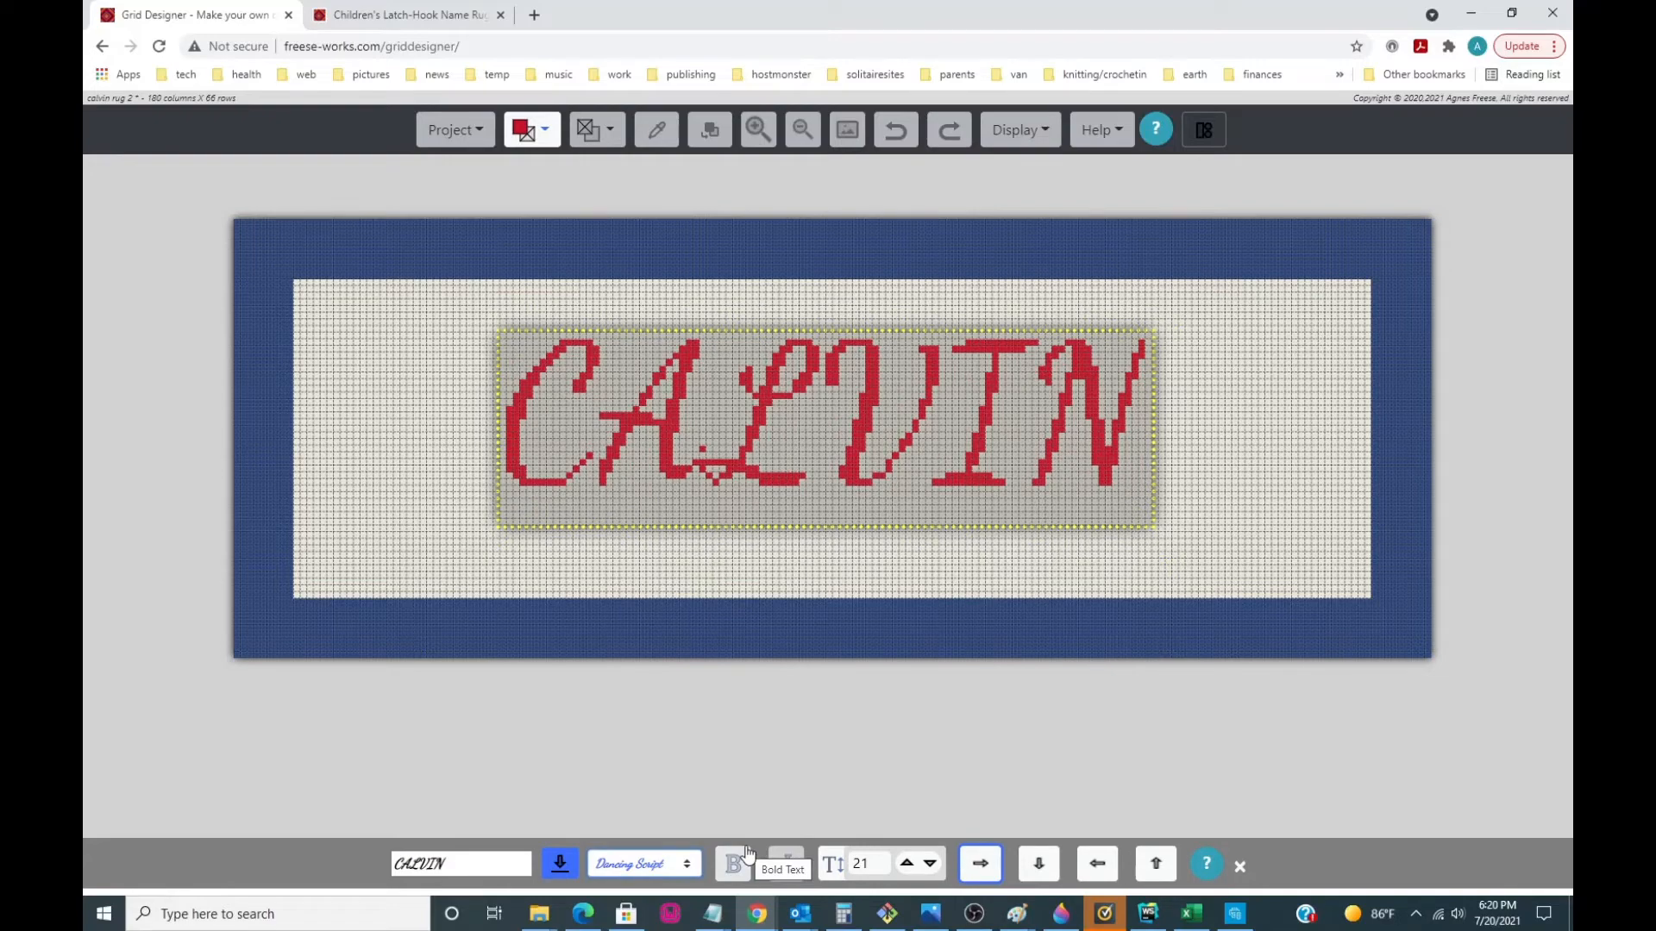
- Preview the name lettering in the Lobster Two, Courgette and English Towne fonts
click(692, 862)
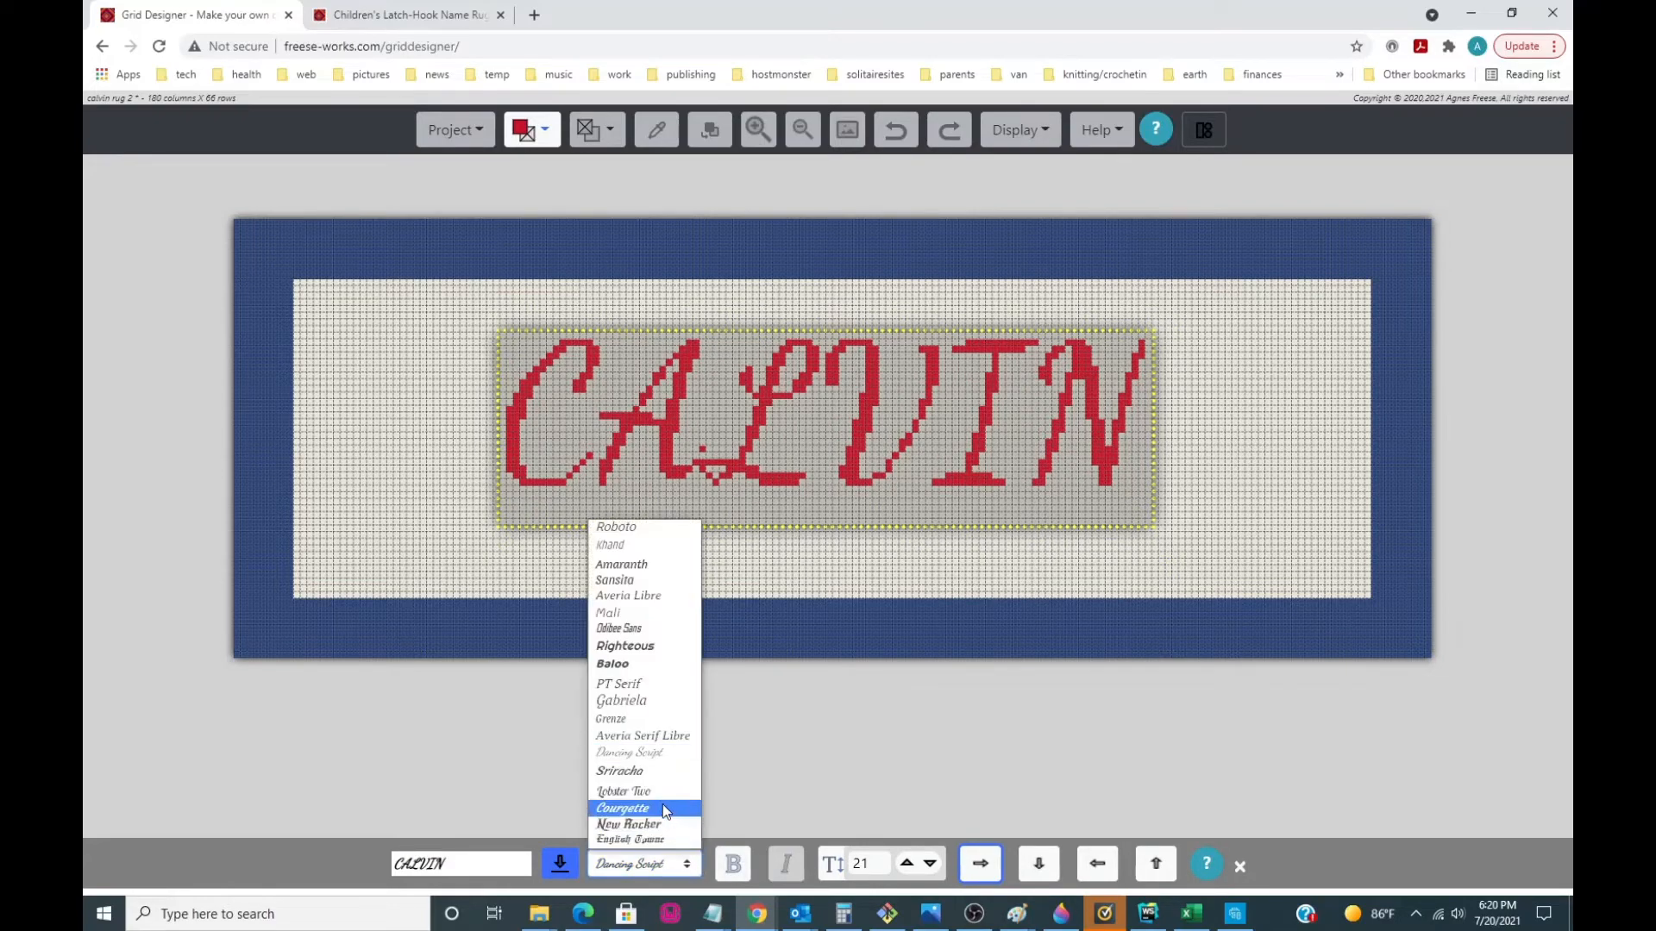
key(Up)
key(Return)
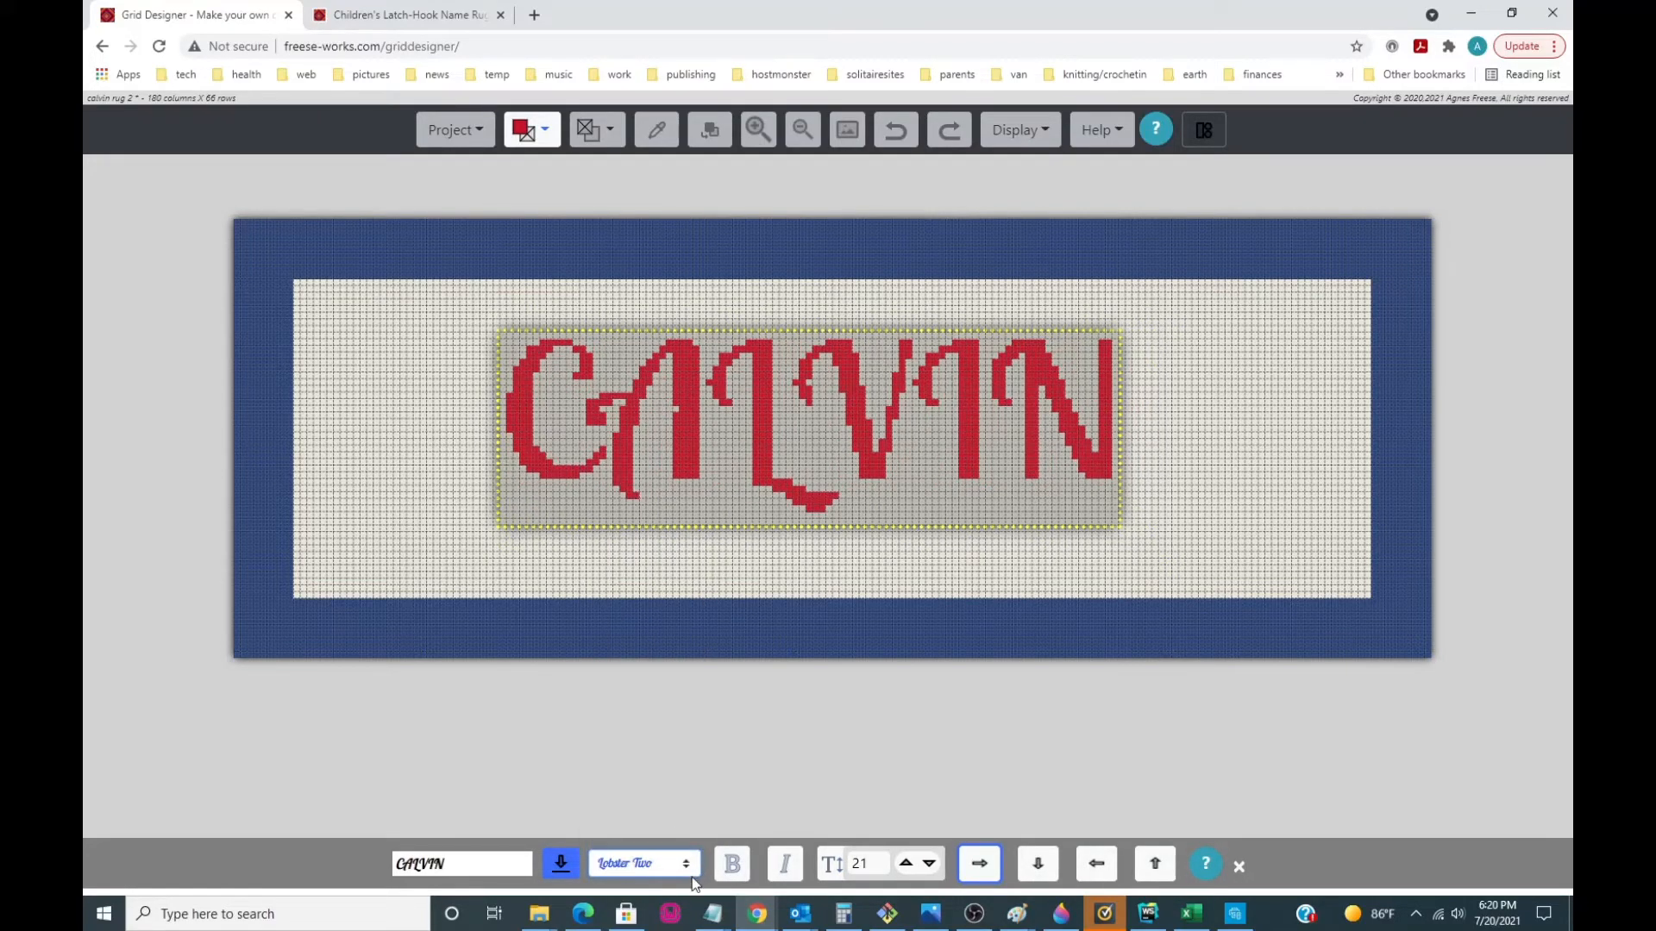
click(691, 880)
click(651, 817)
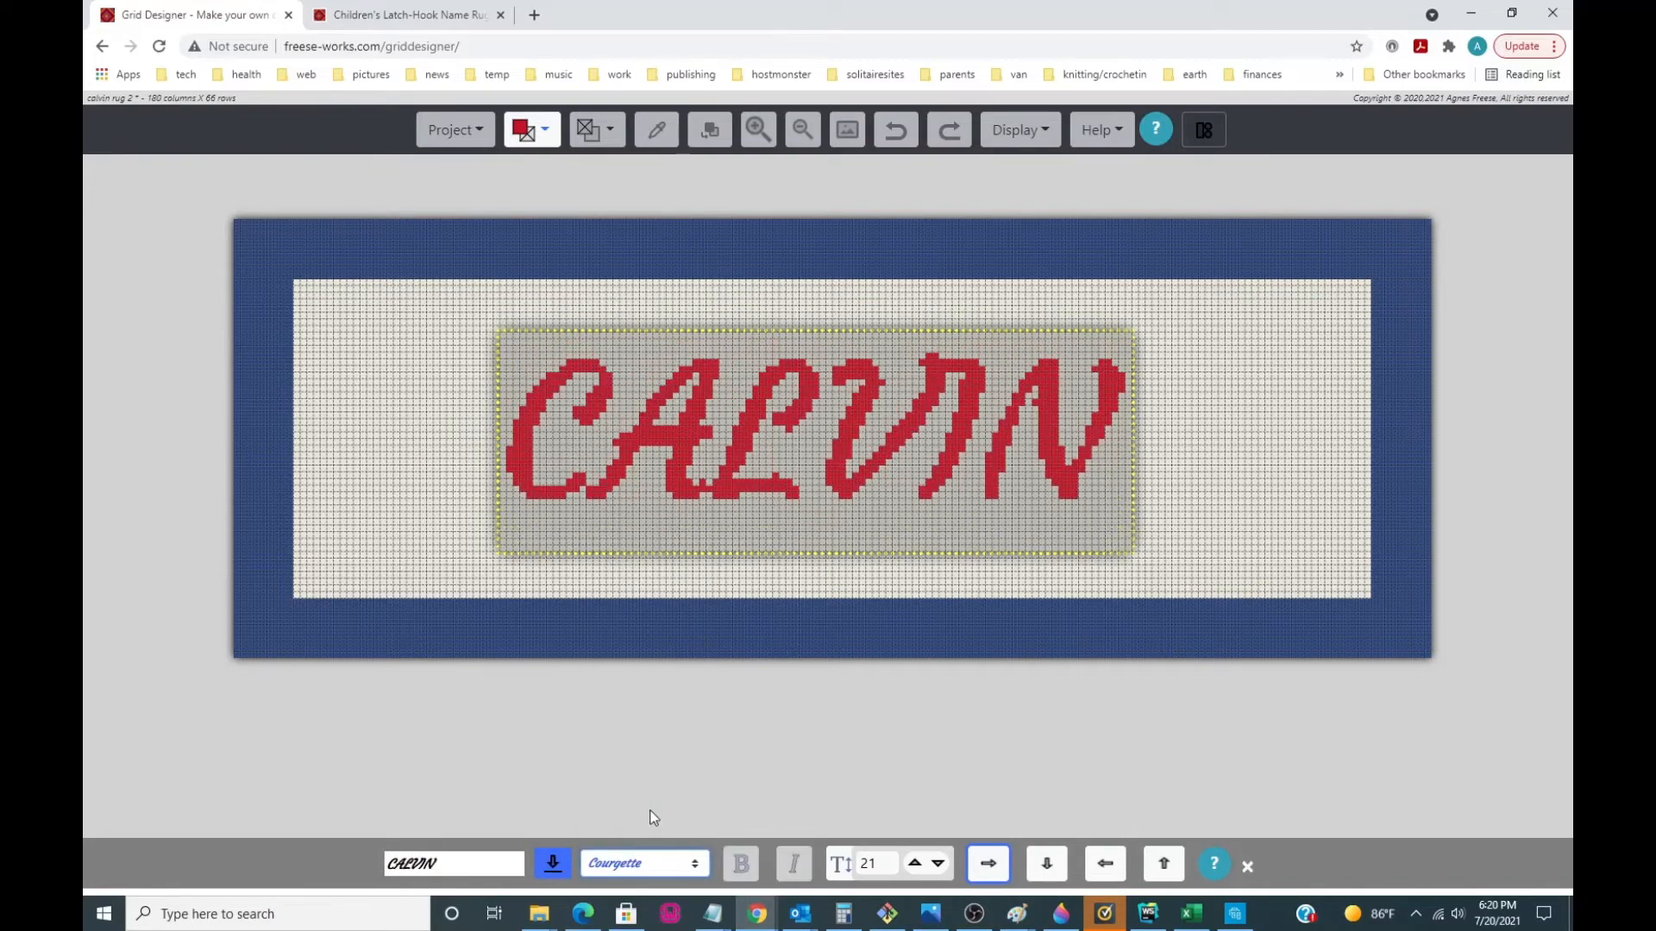
click(696, 866)
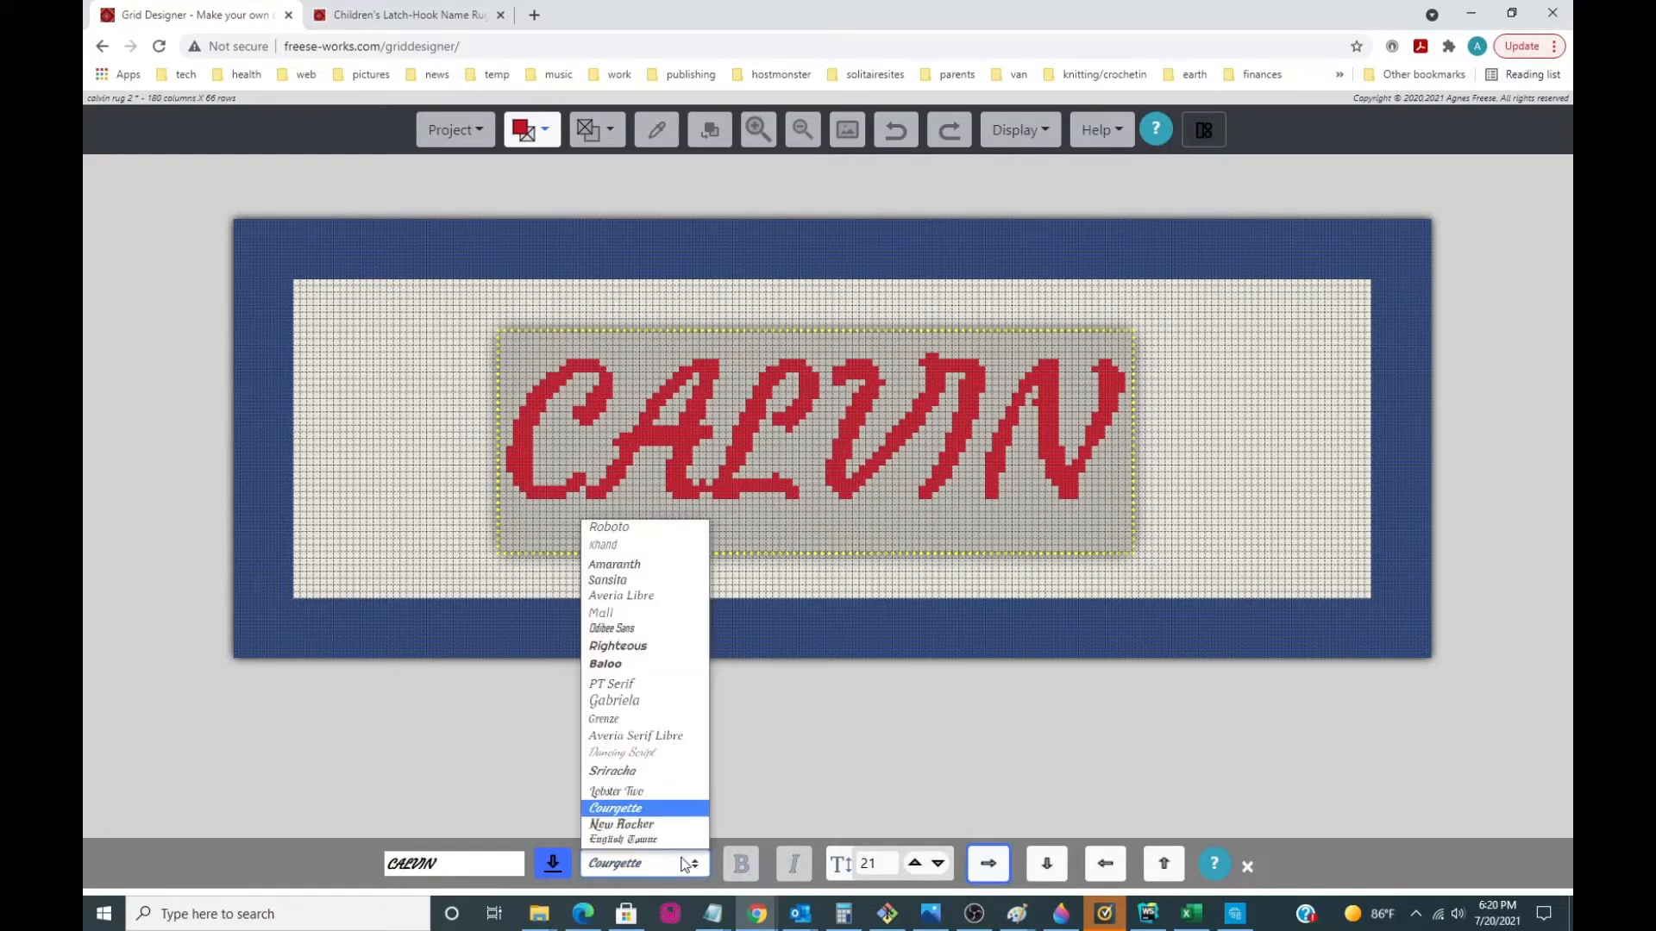
click(657, 847)
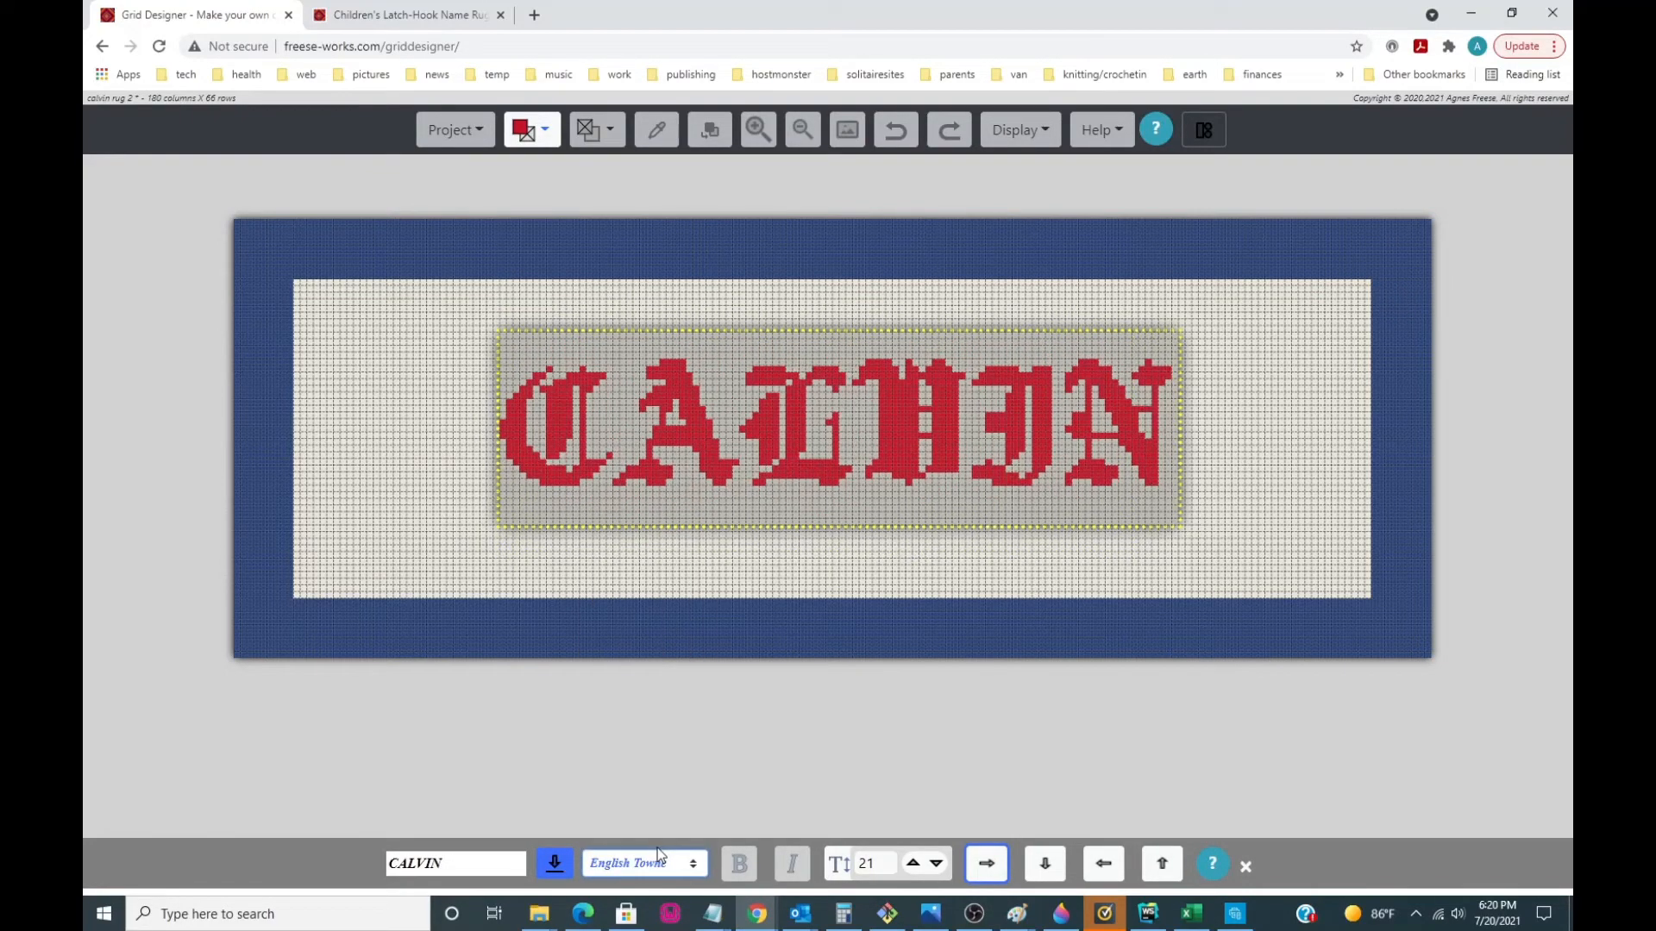
- Set the name lettering to the Baloo font and shift the text block one cell right and one cell down
click(694, 865)
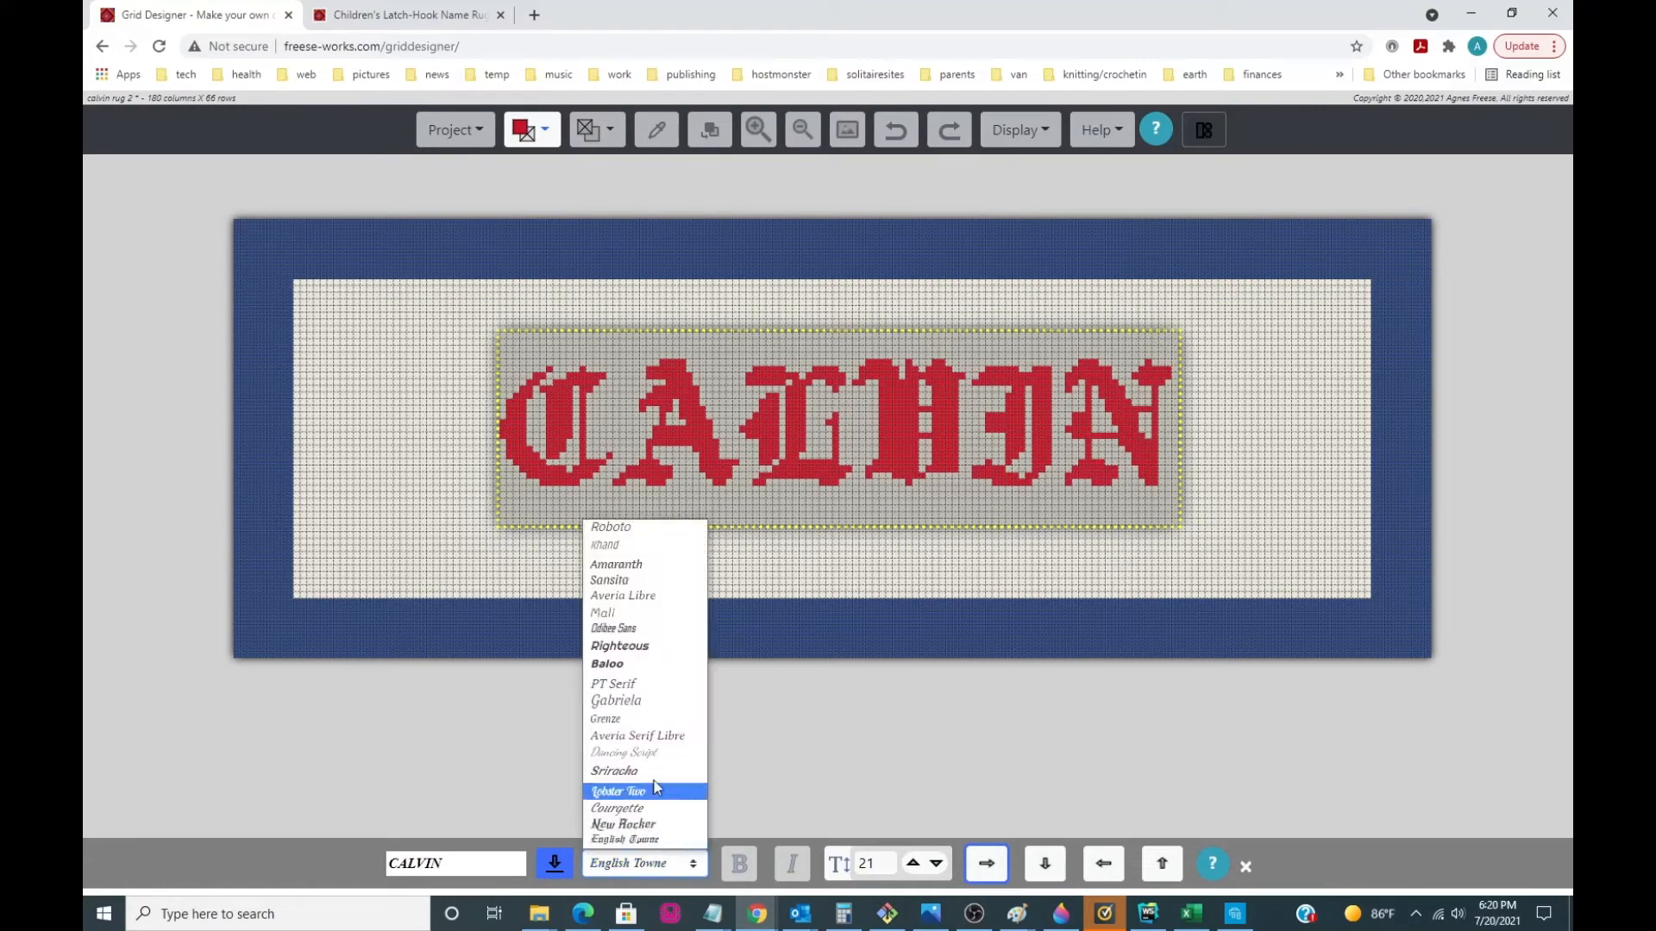
click(639, 664)
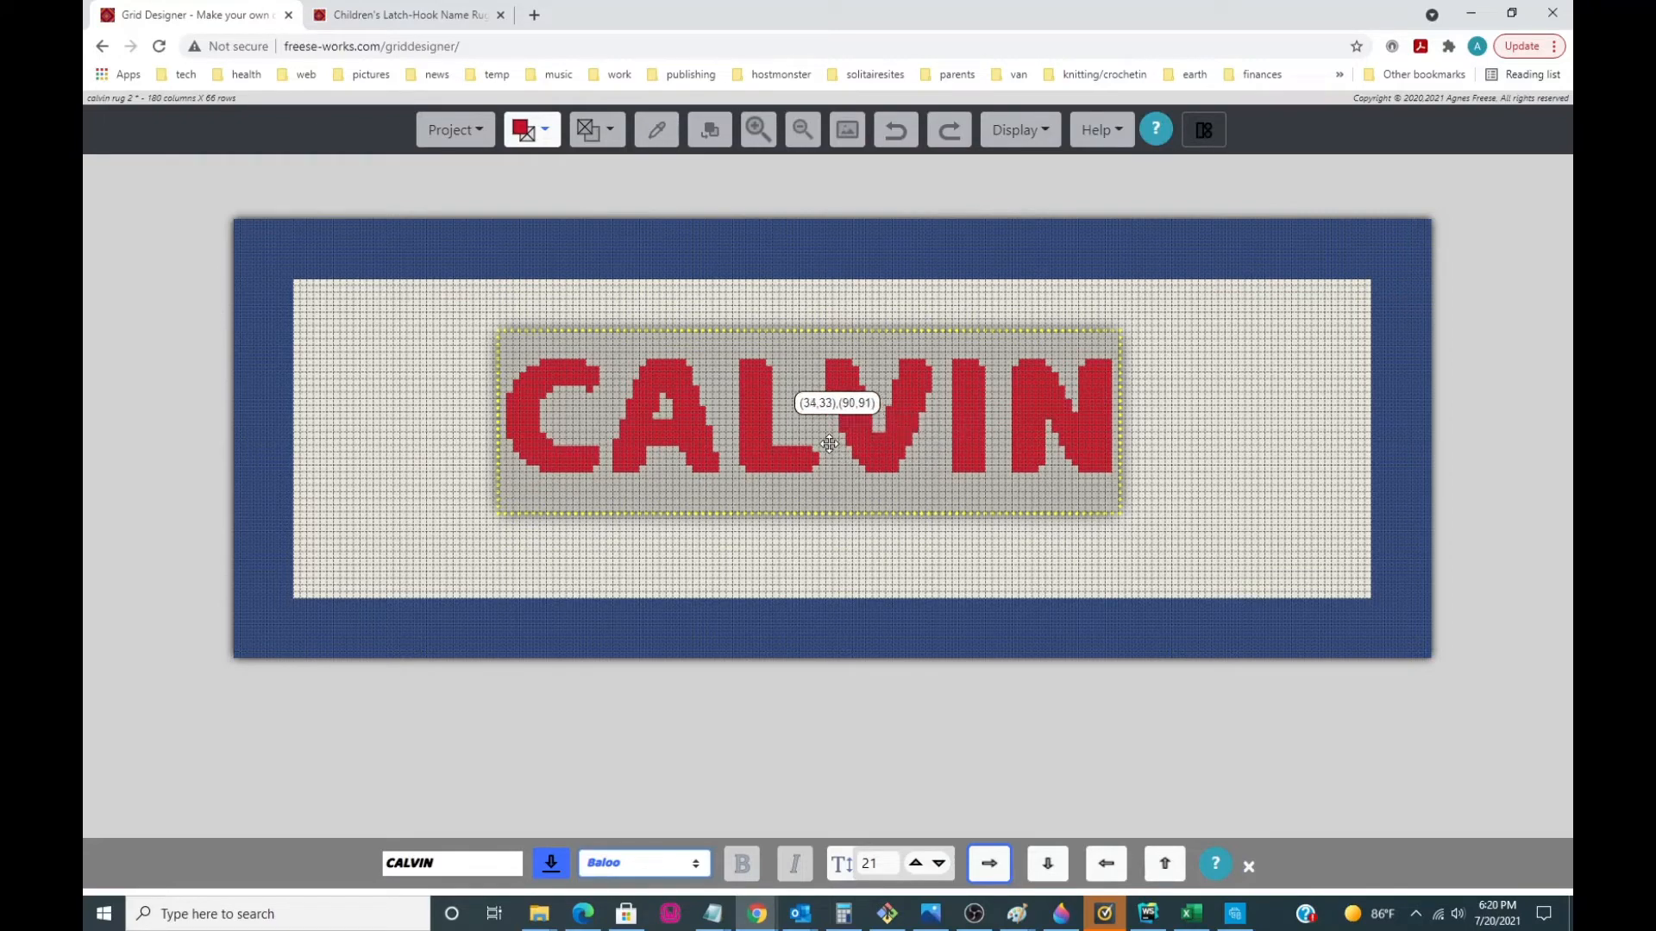
drag(830, 444, 836, 447)
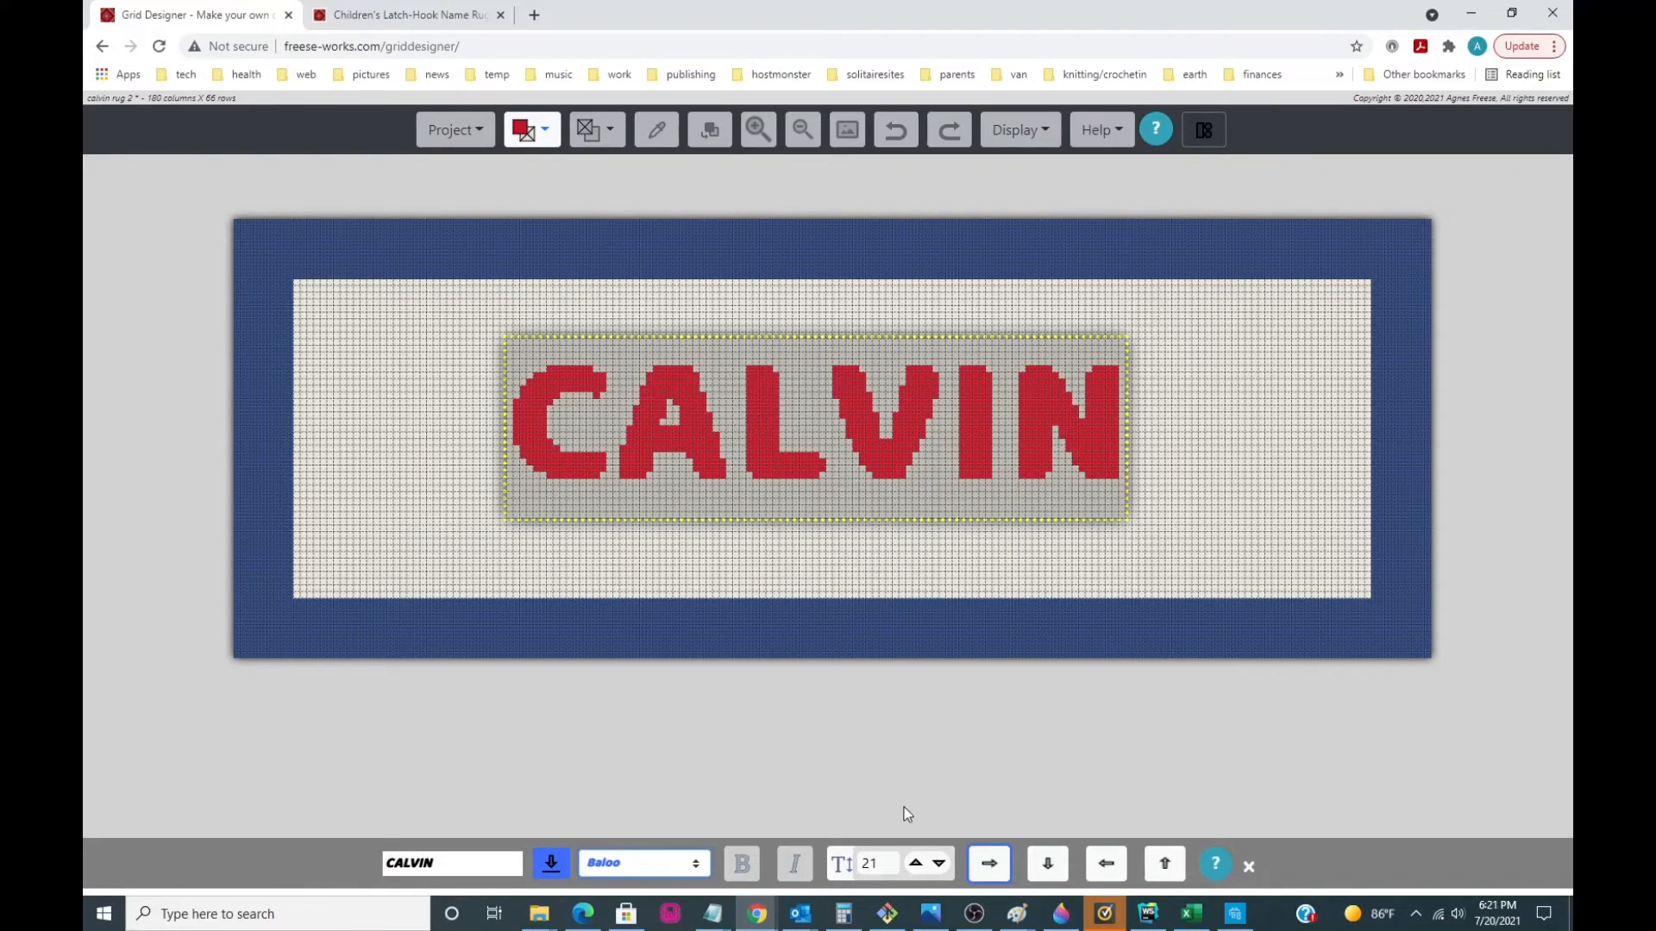
- Enlarge the name lettering to text size 29
click(917, 864)
click(917, 864)
click(916, 864)
click(917, 864)
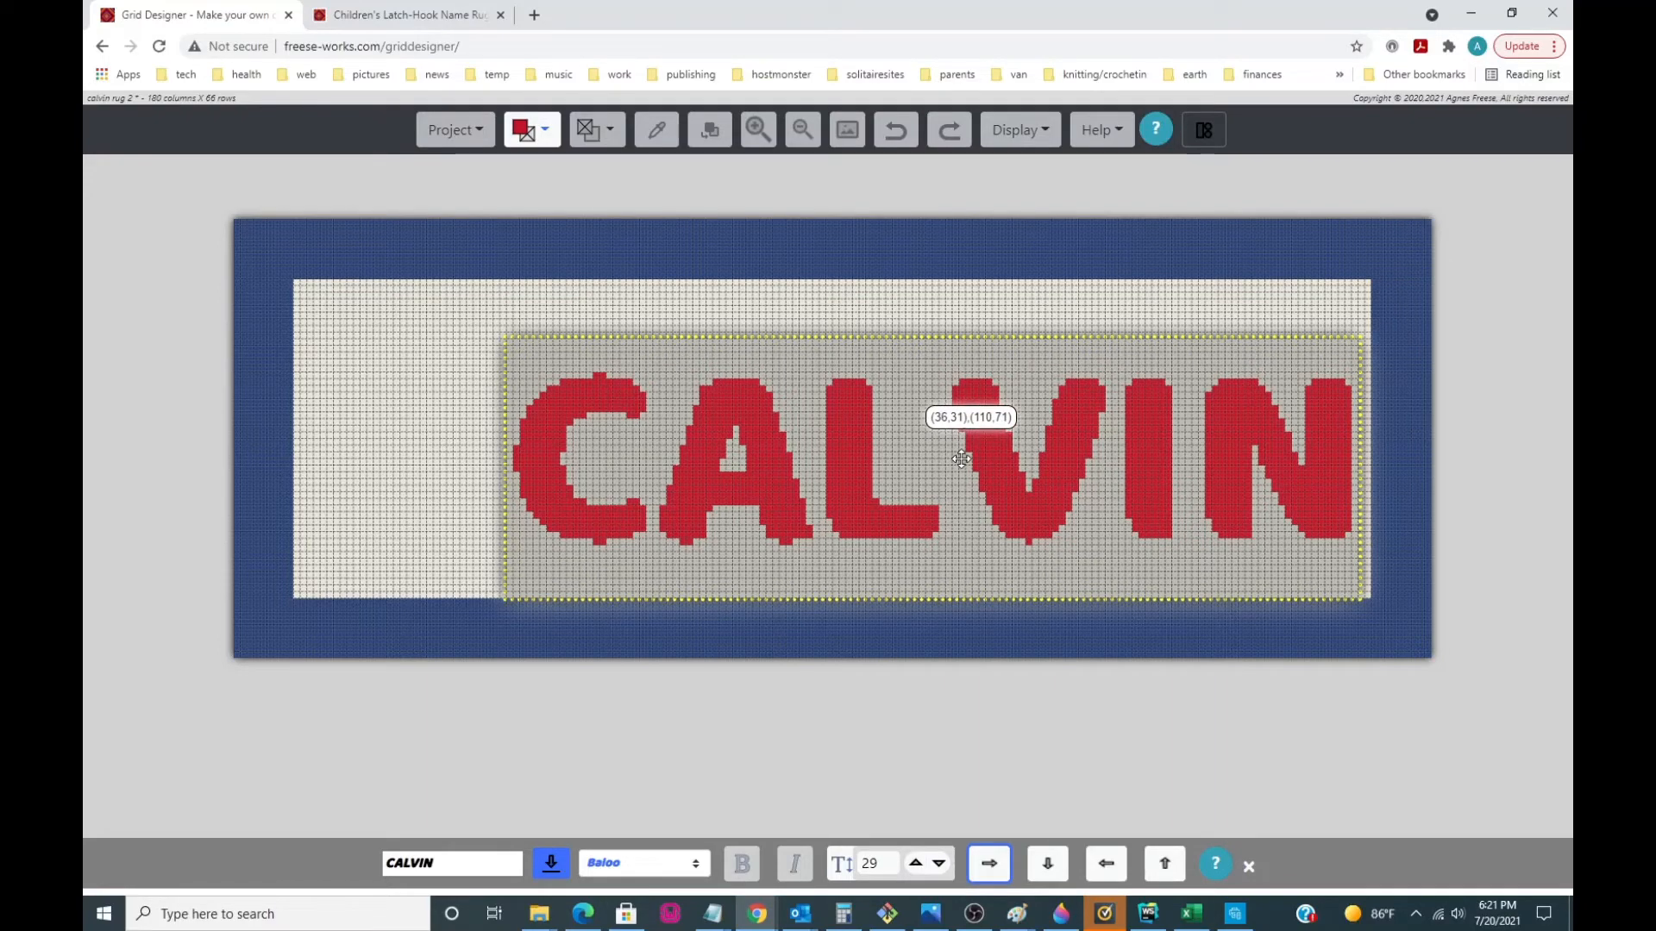
- Move the name text block so the lettering sits centred within the white area of the rug
drag(960, 459, 854, 432)
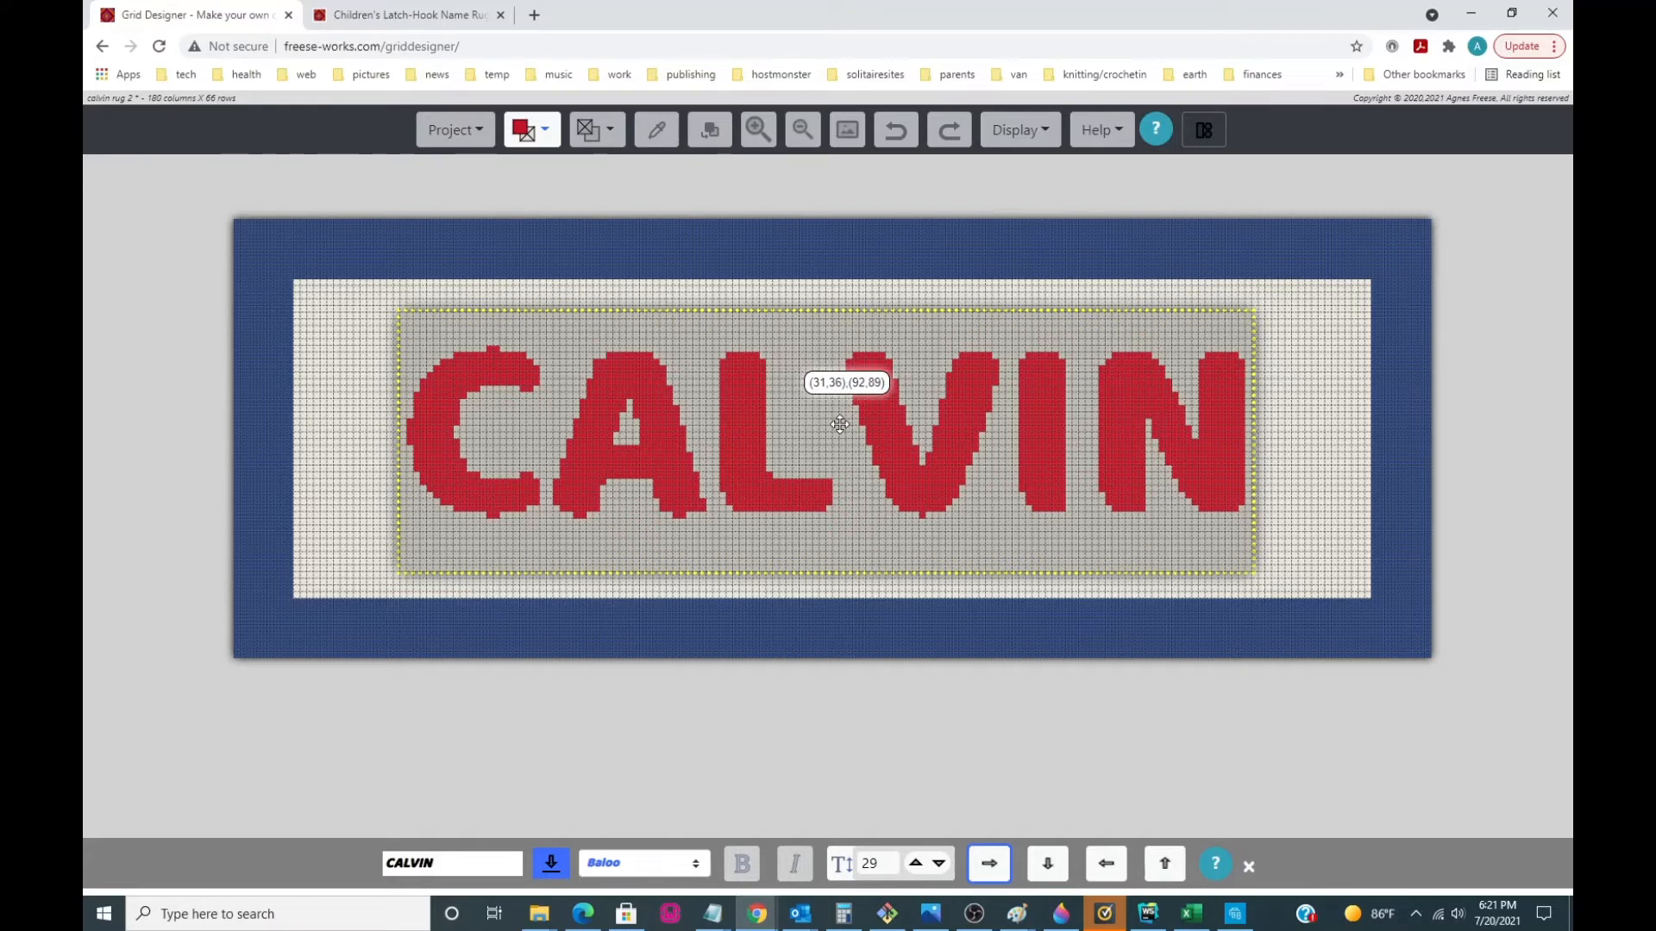
mouse_move(839, 425)
mouse_down()
mouse_move(860, 414)
mouse_move(843, 417)
mouse_up()
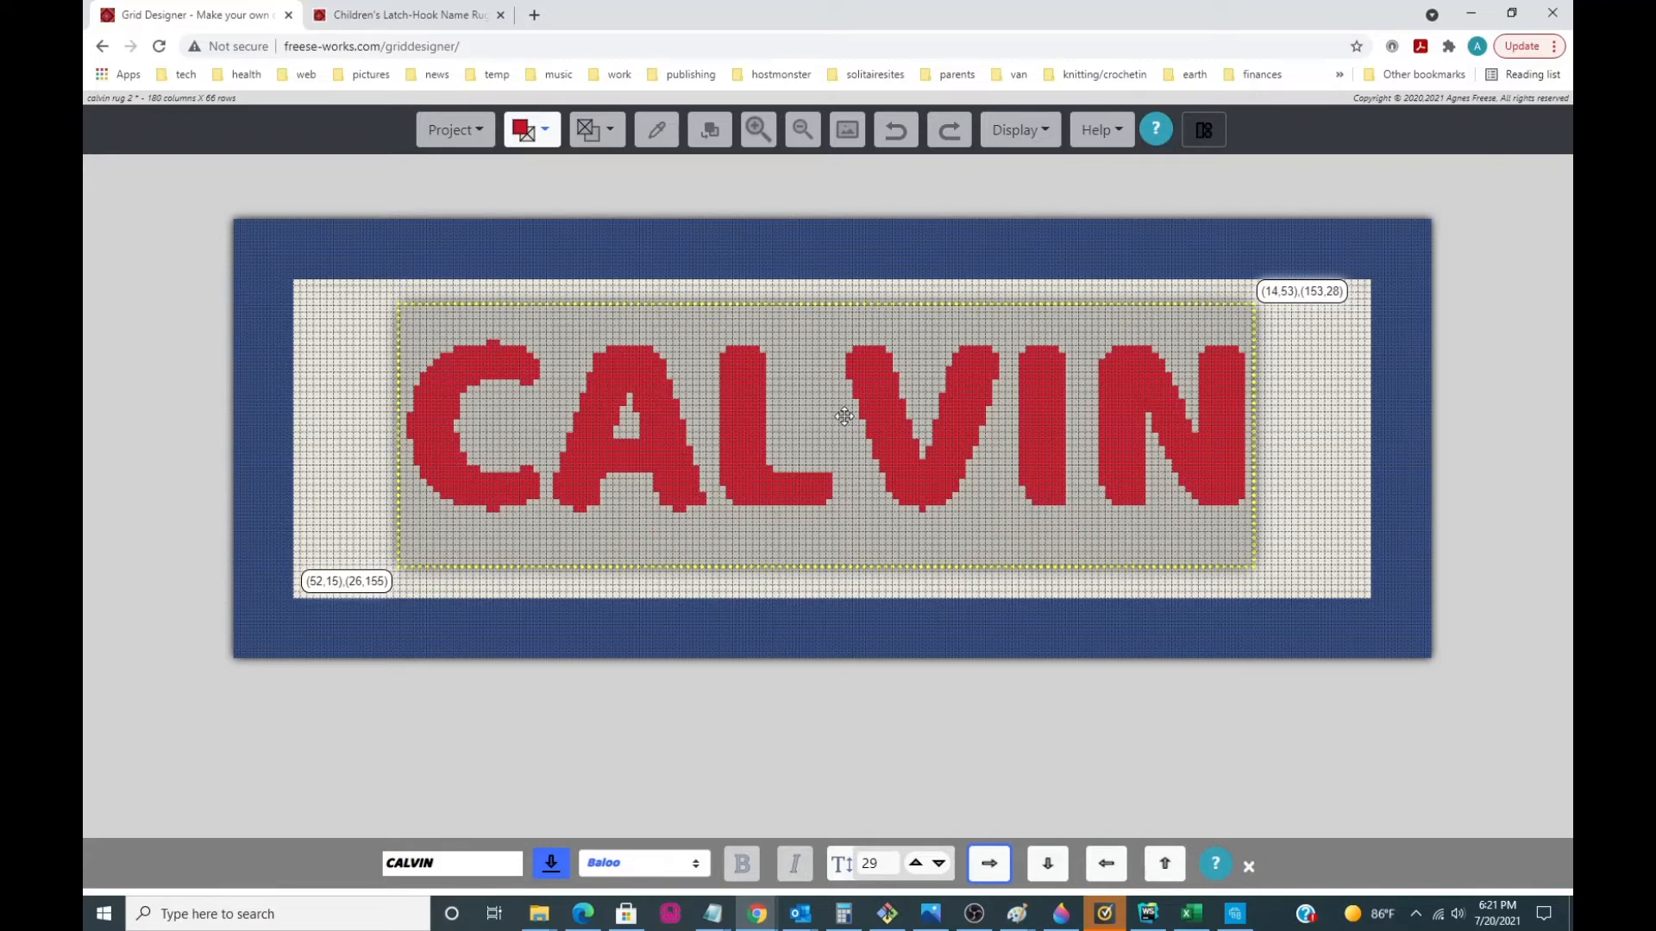
drag(845, 416, 844, 416)
drag(844, 415, 839, 416)
drag(840, 418, 847, 414)
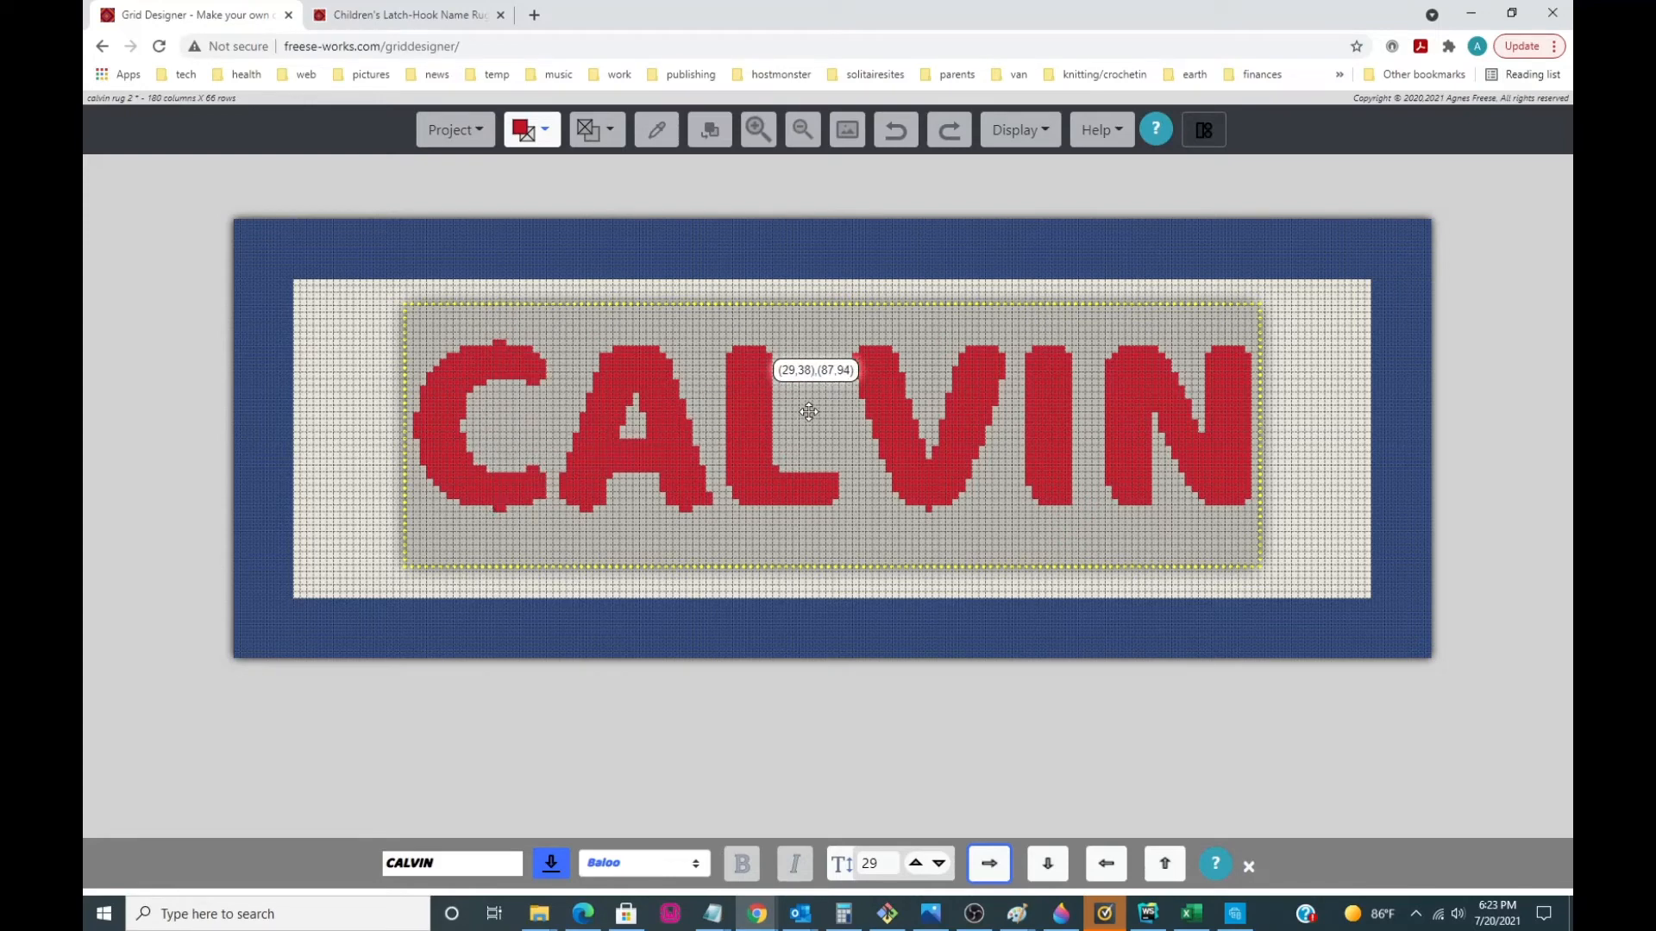
drag(808, 412, 809, 417)
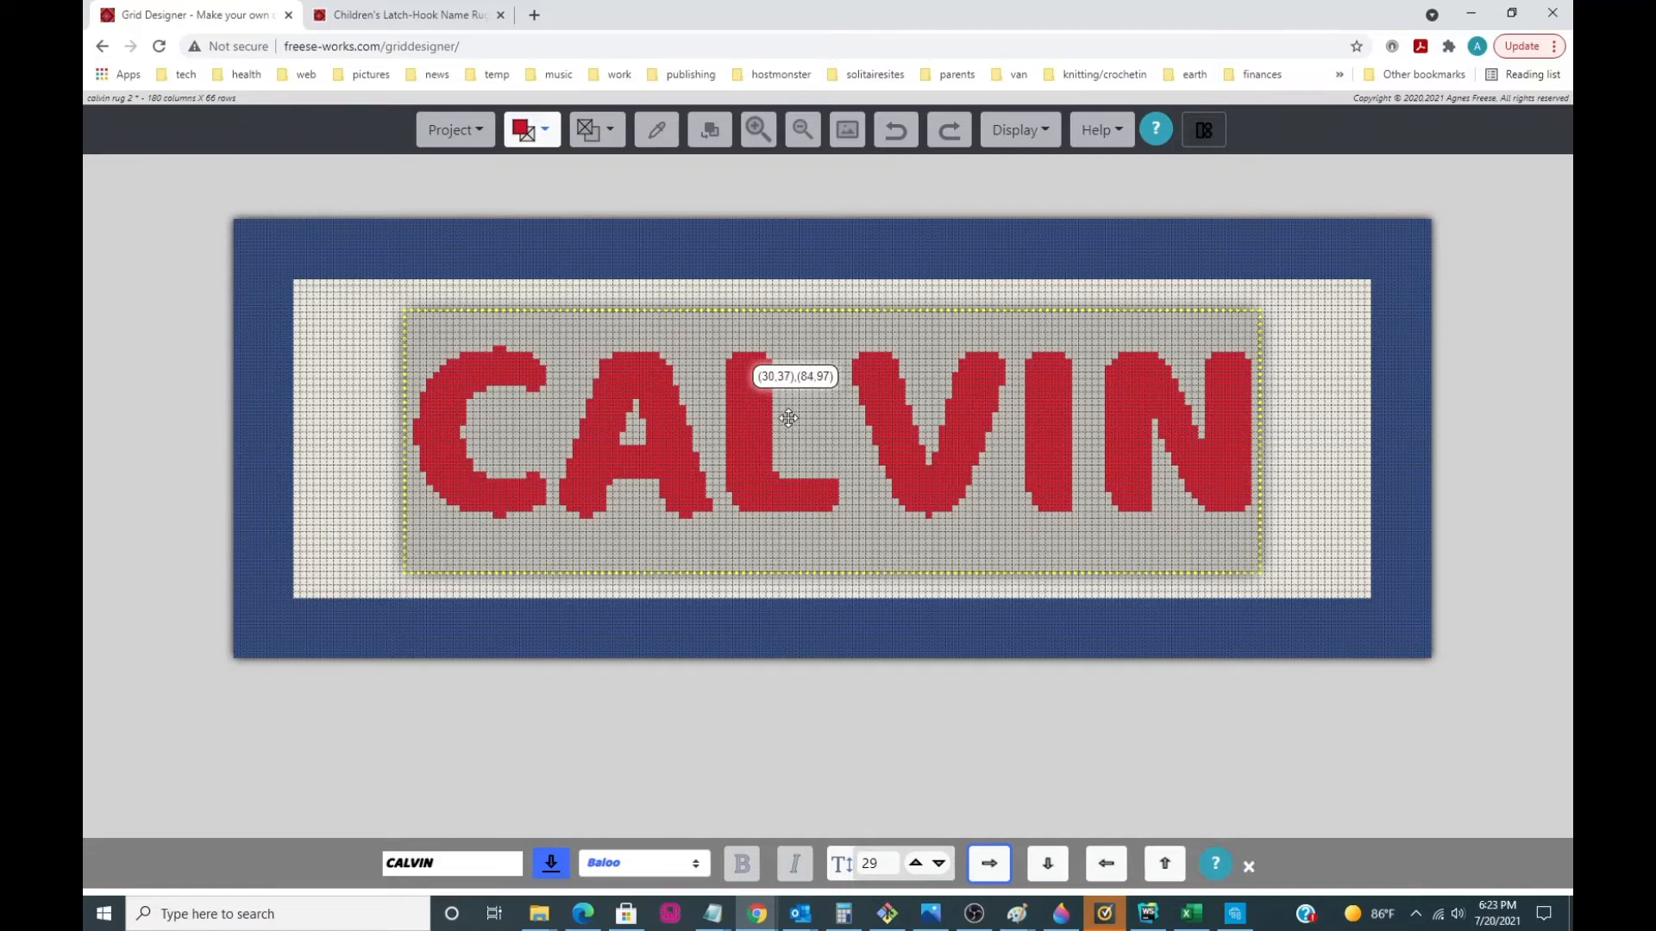
drag(788, 414, 789, 420)
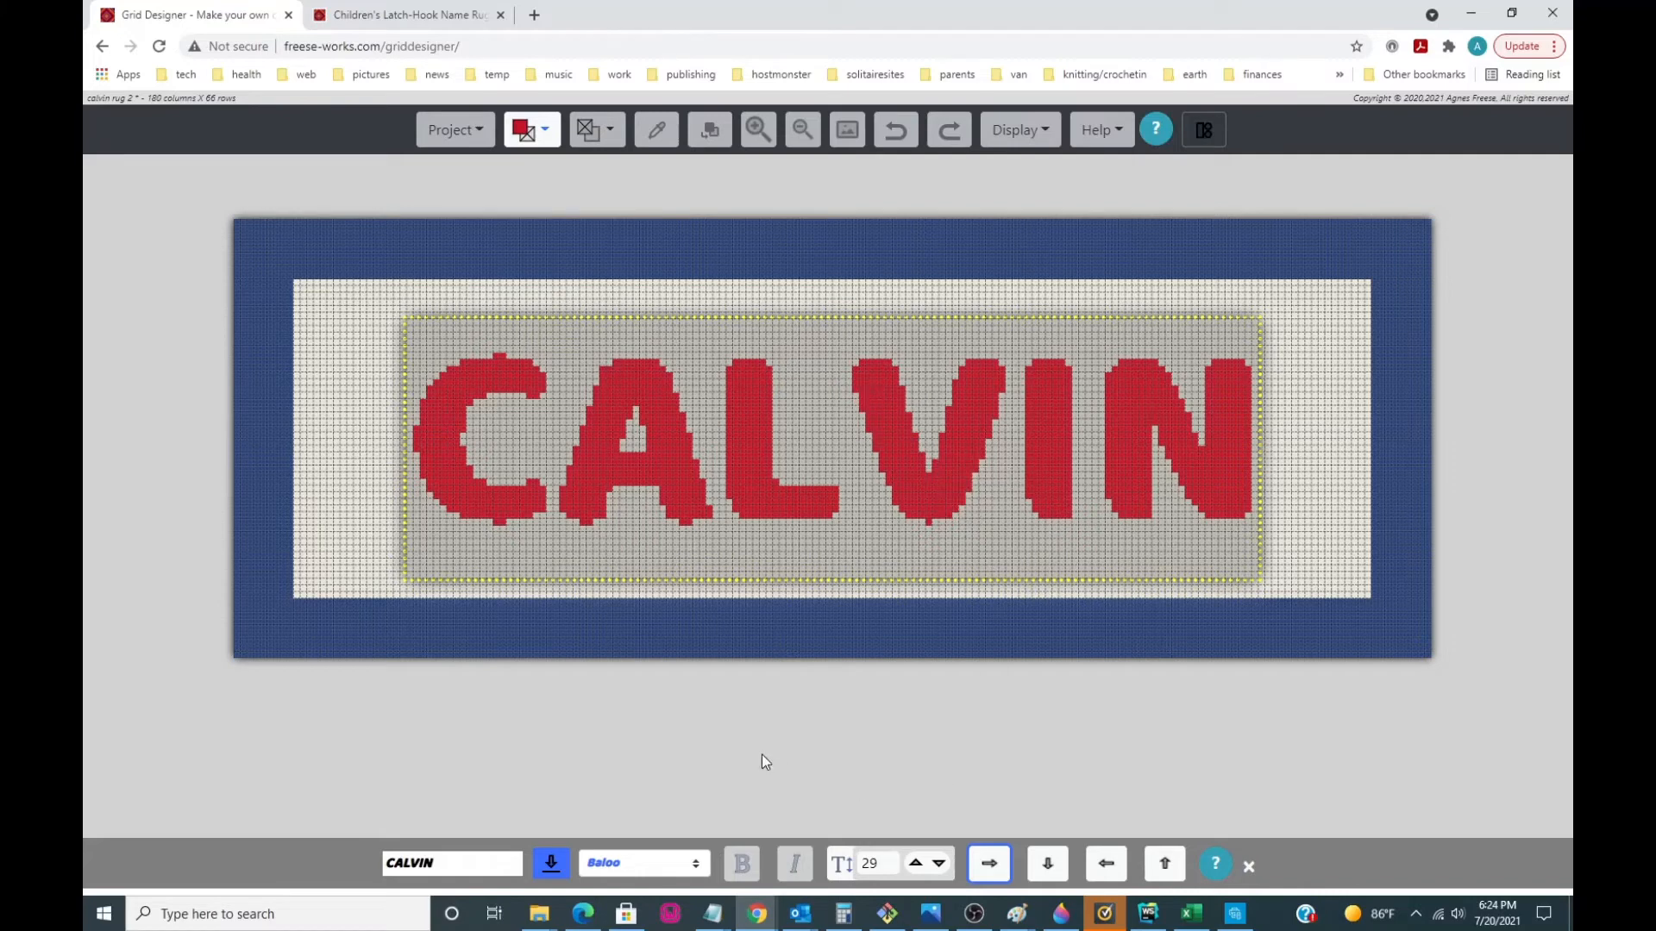
- Place the name lettering on the grid and save the project
click(551, 864)
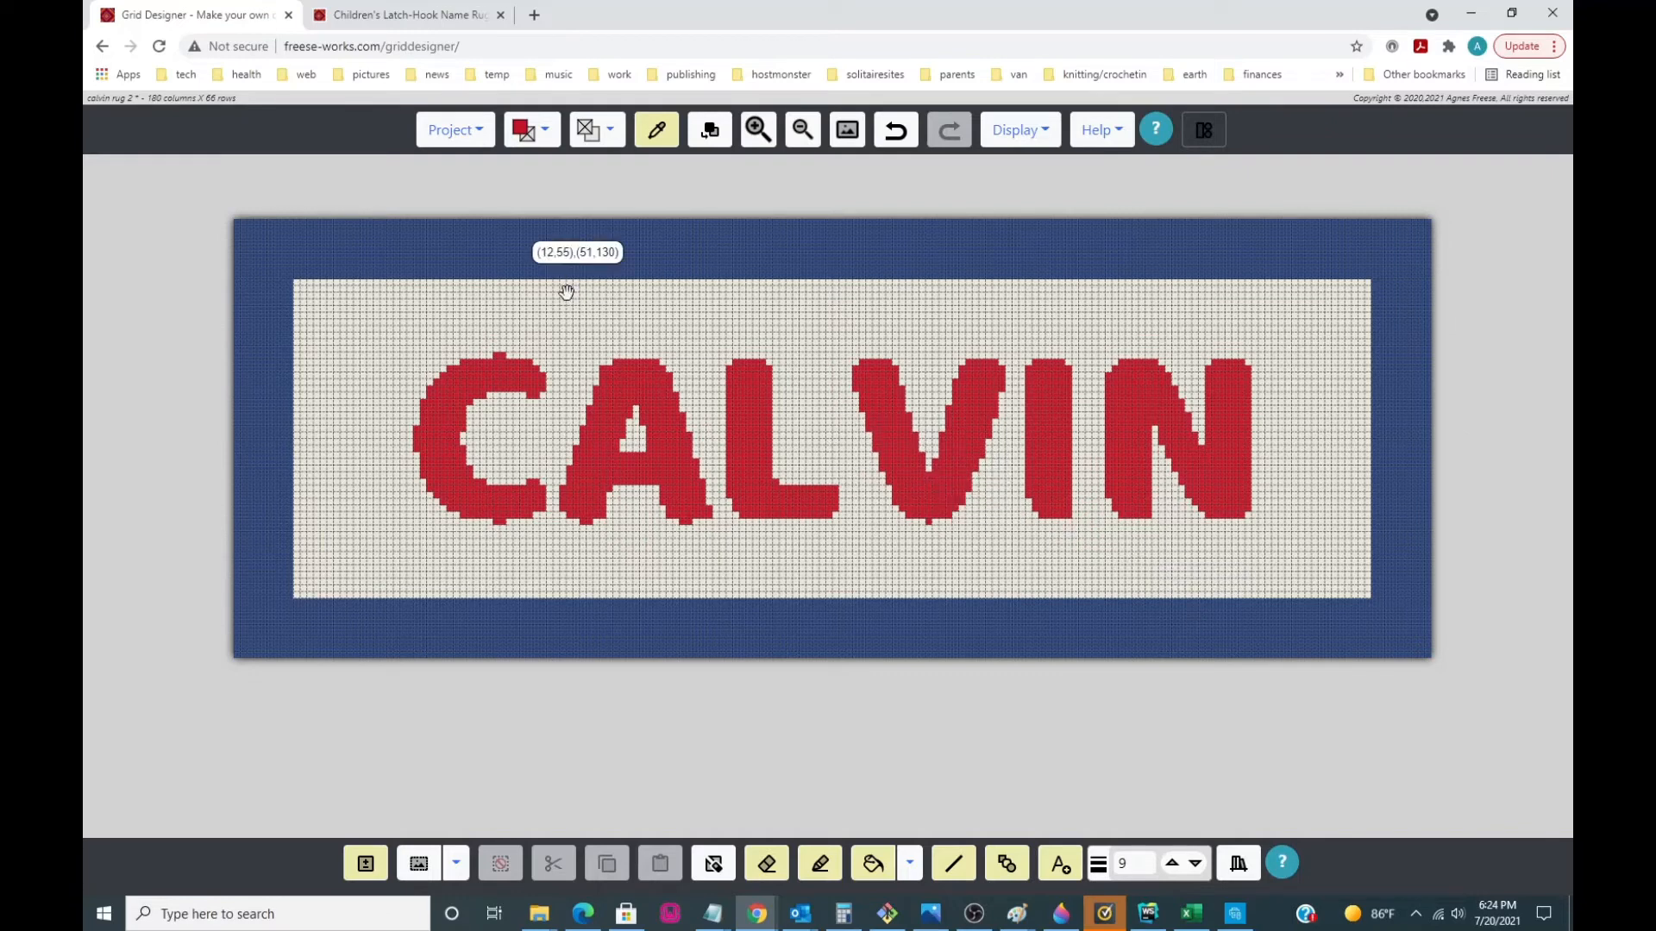
click(458, 131)
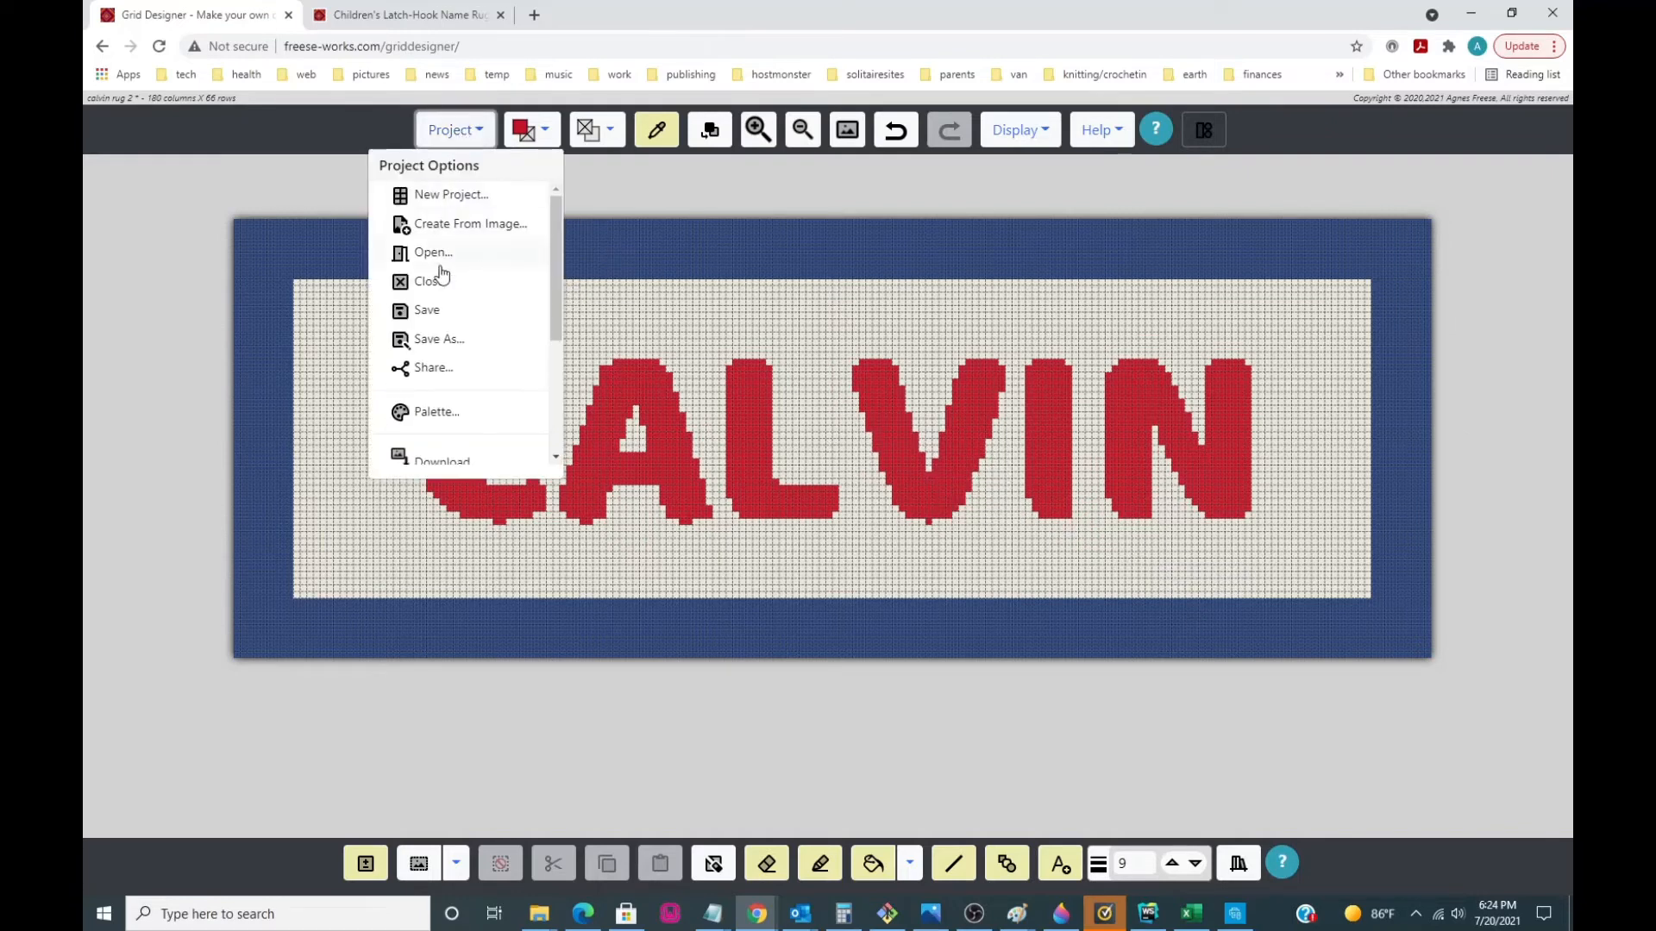
click(429, 312)
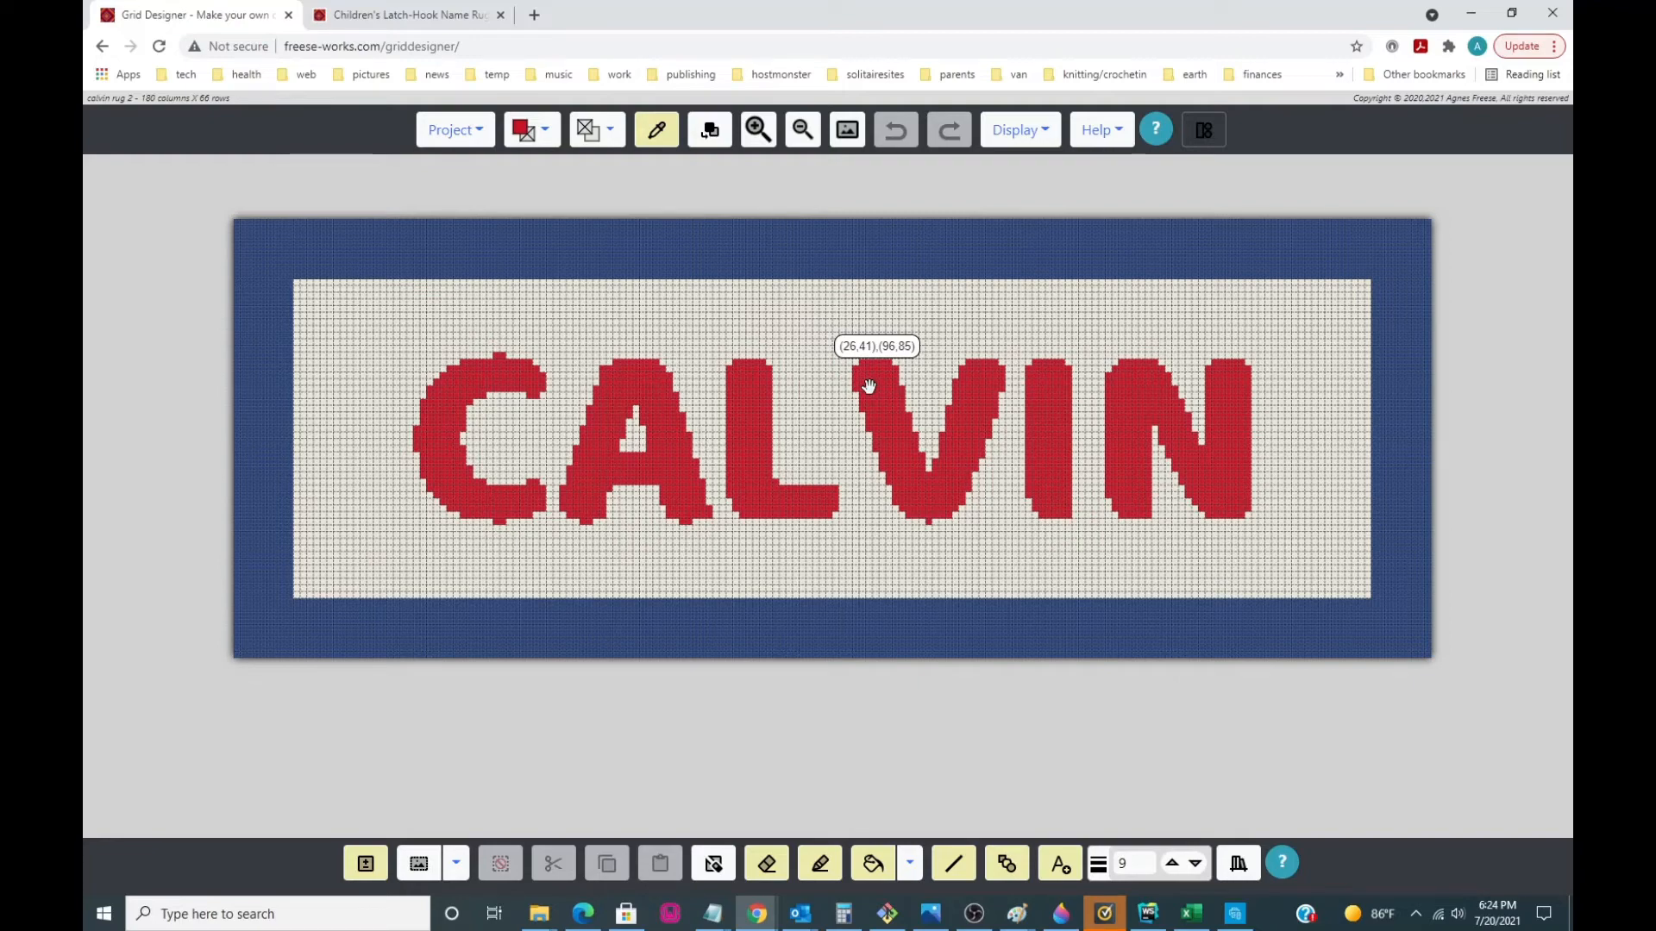
- Fill the letters A and N with Bright Yellow, turning off the Fill tool's info message for future use
click(548, 138)
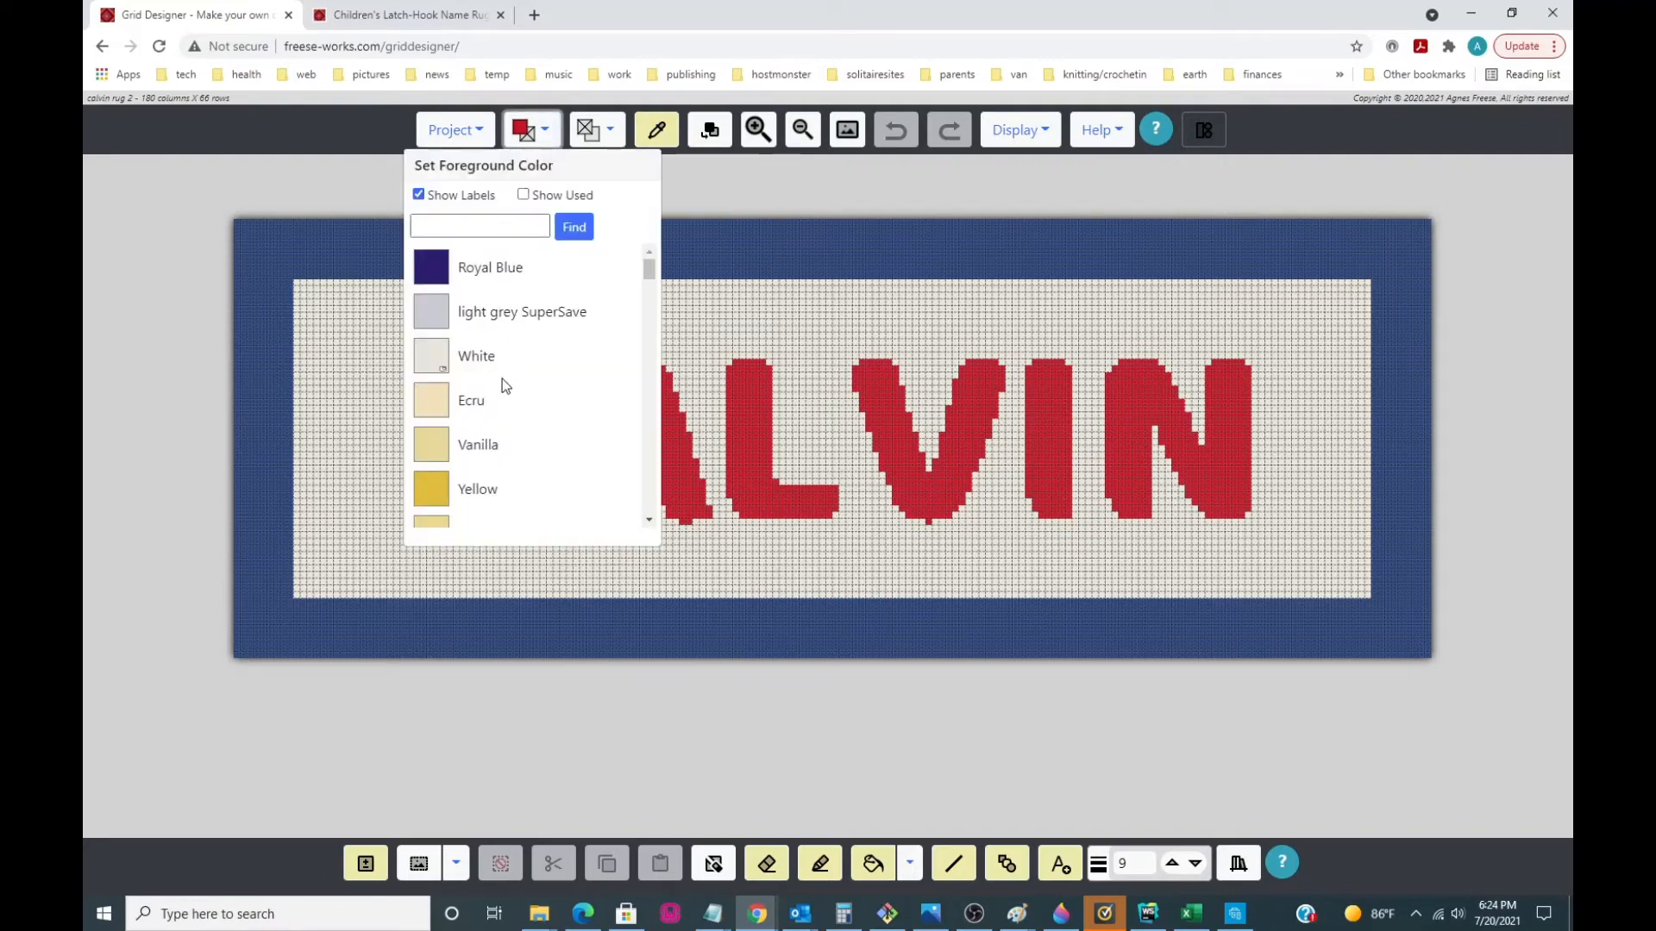
scroll(502, 380, down, 4)
click(432, 402)
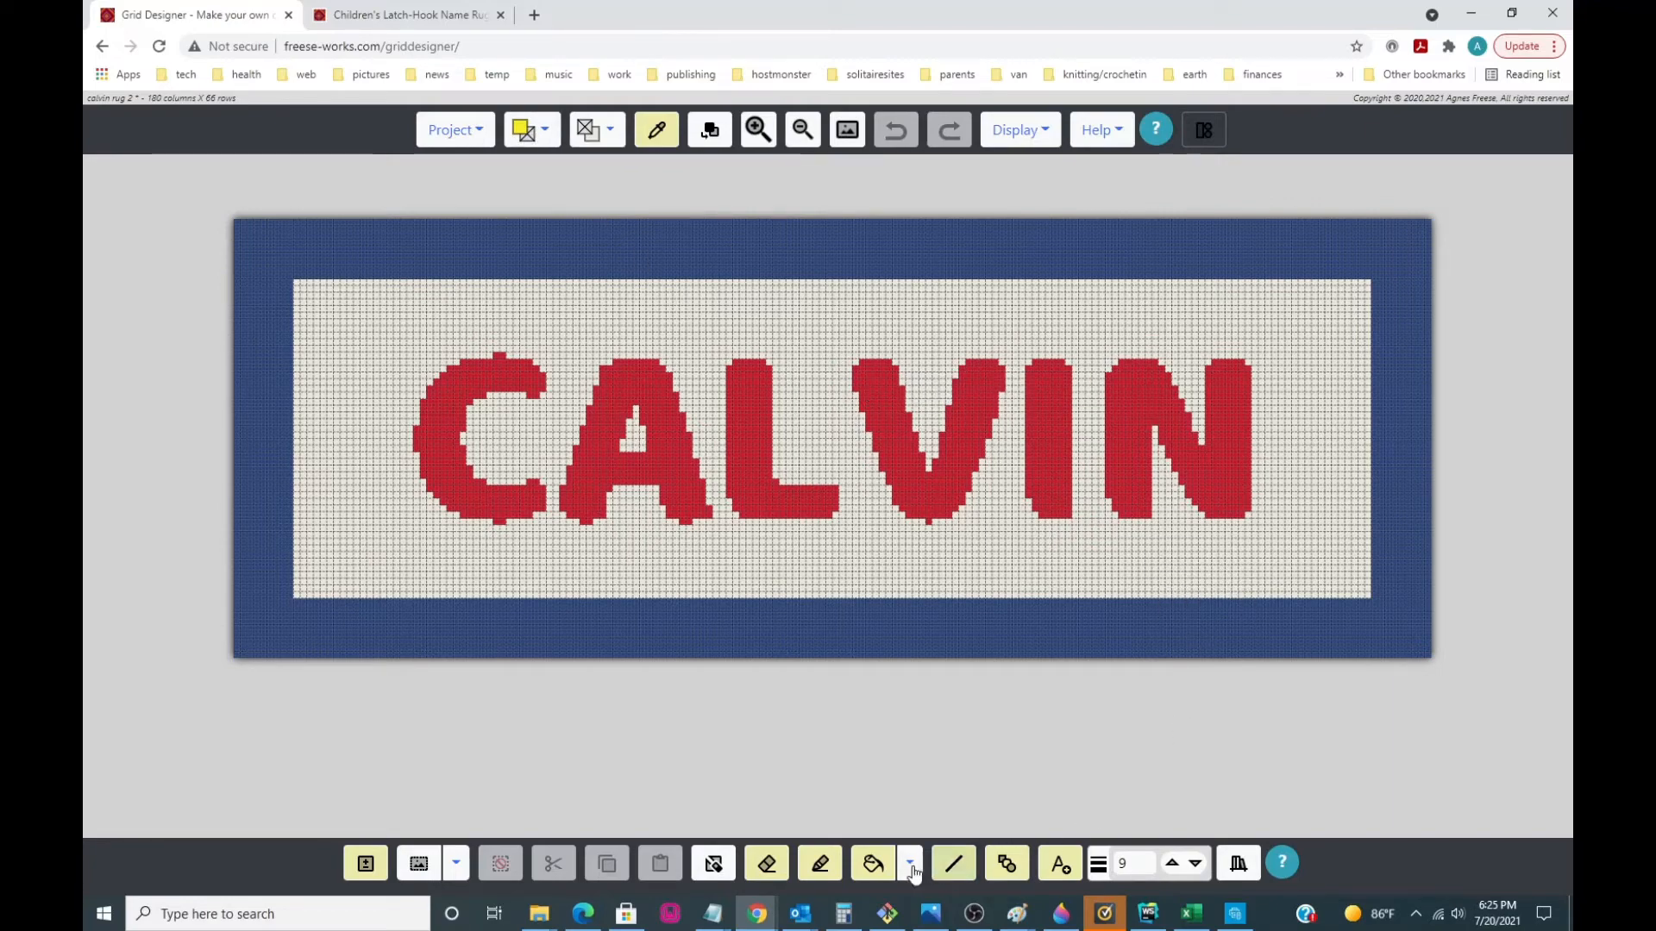
click(873, 866)
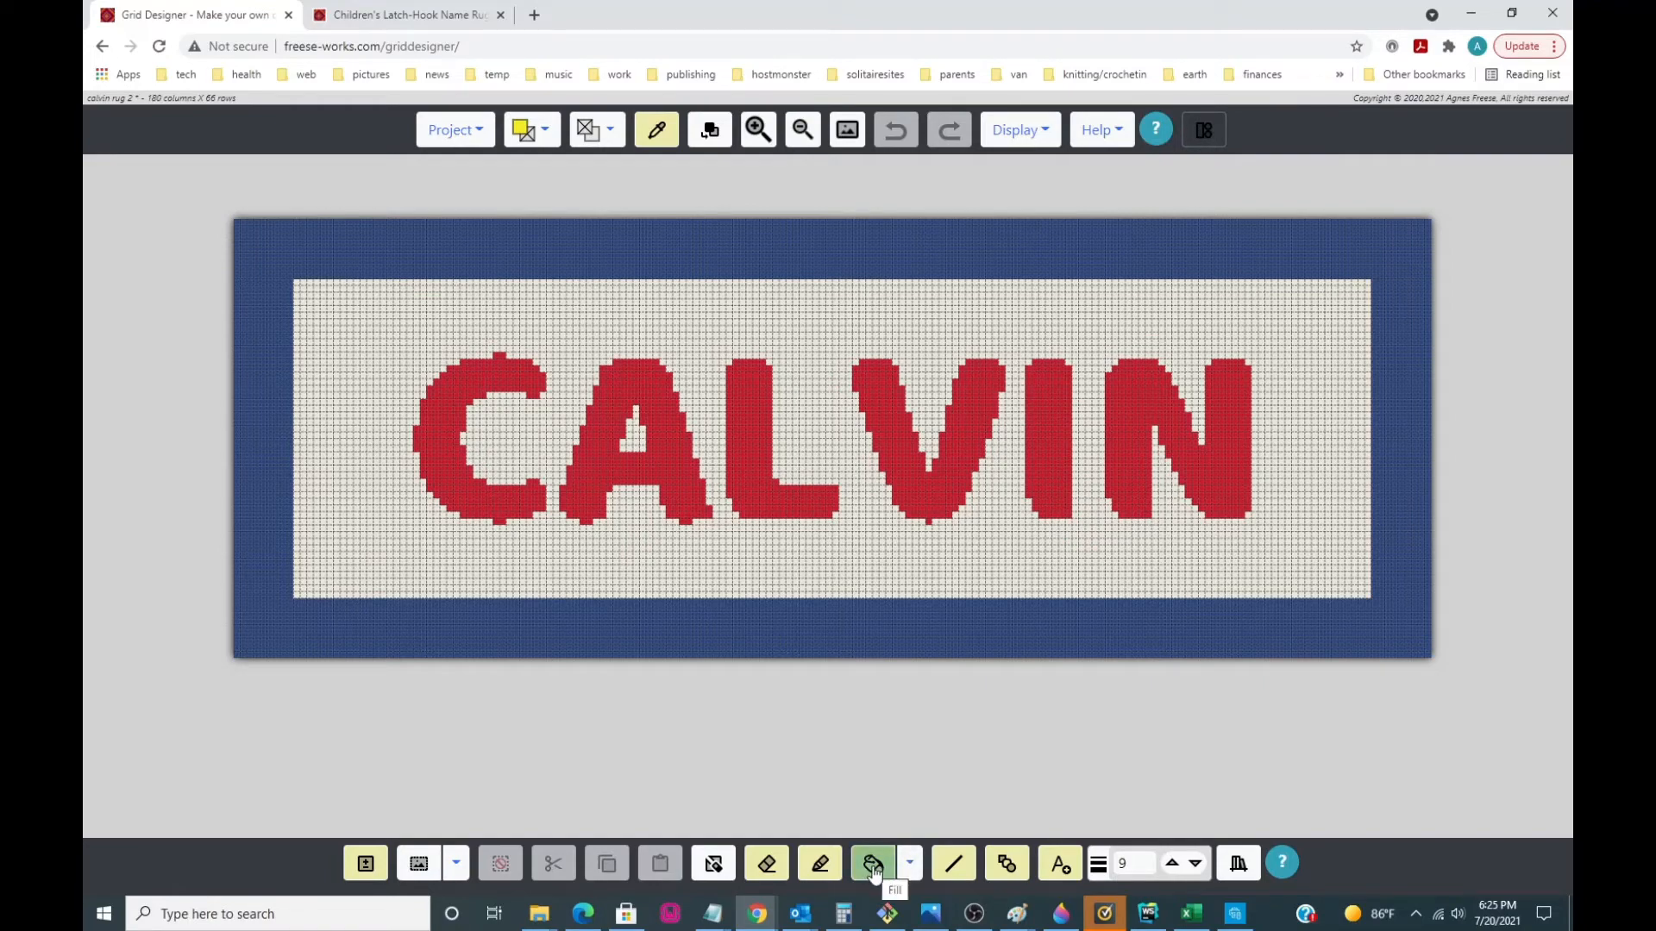
click(873, 869)
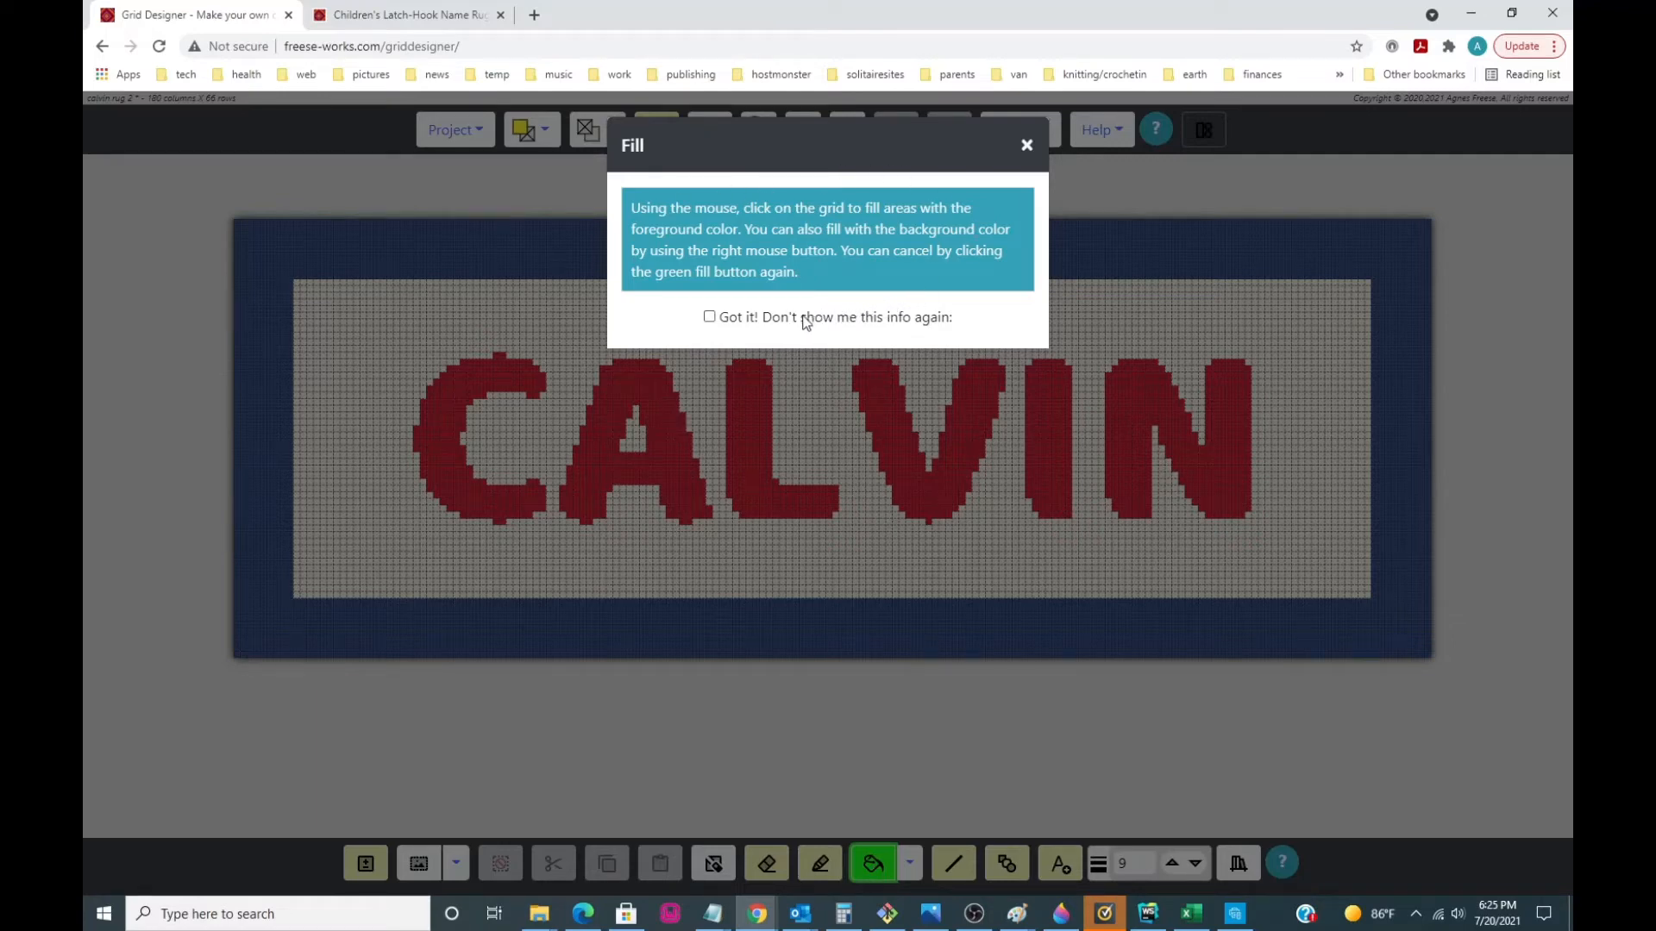
click(710, 318)
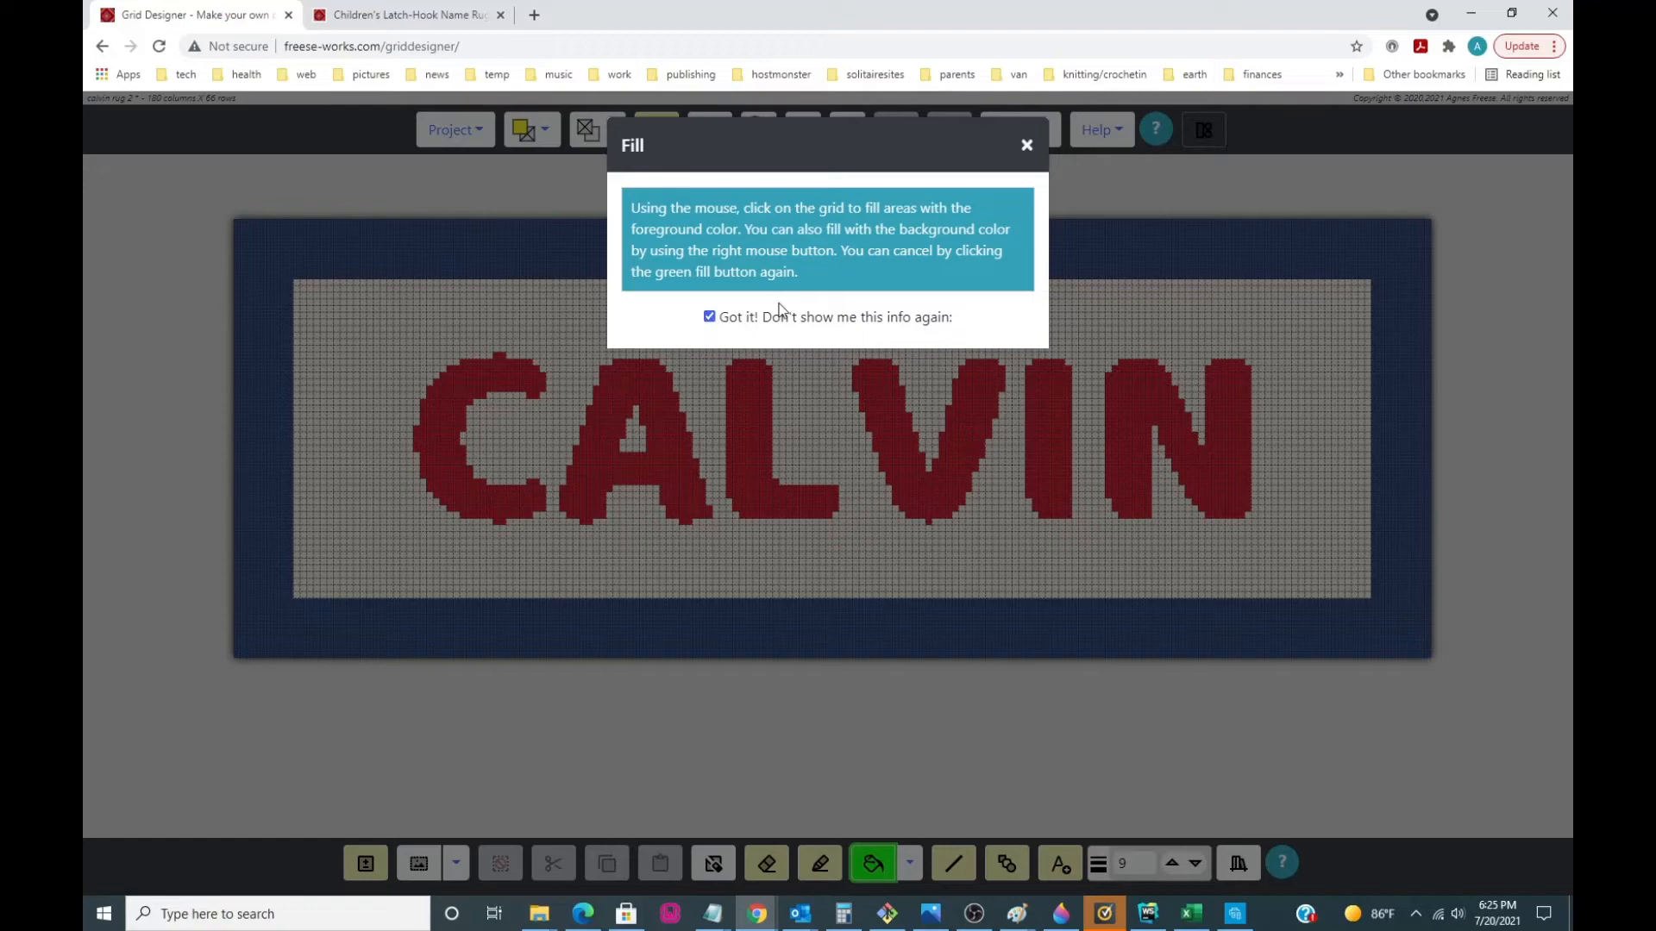
click(1027, 147)
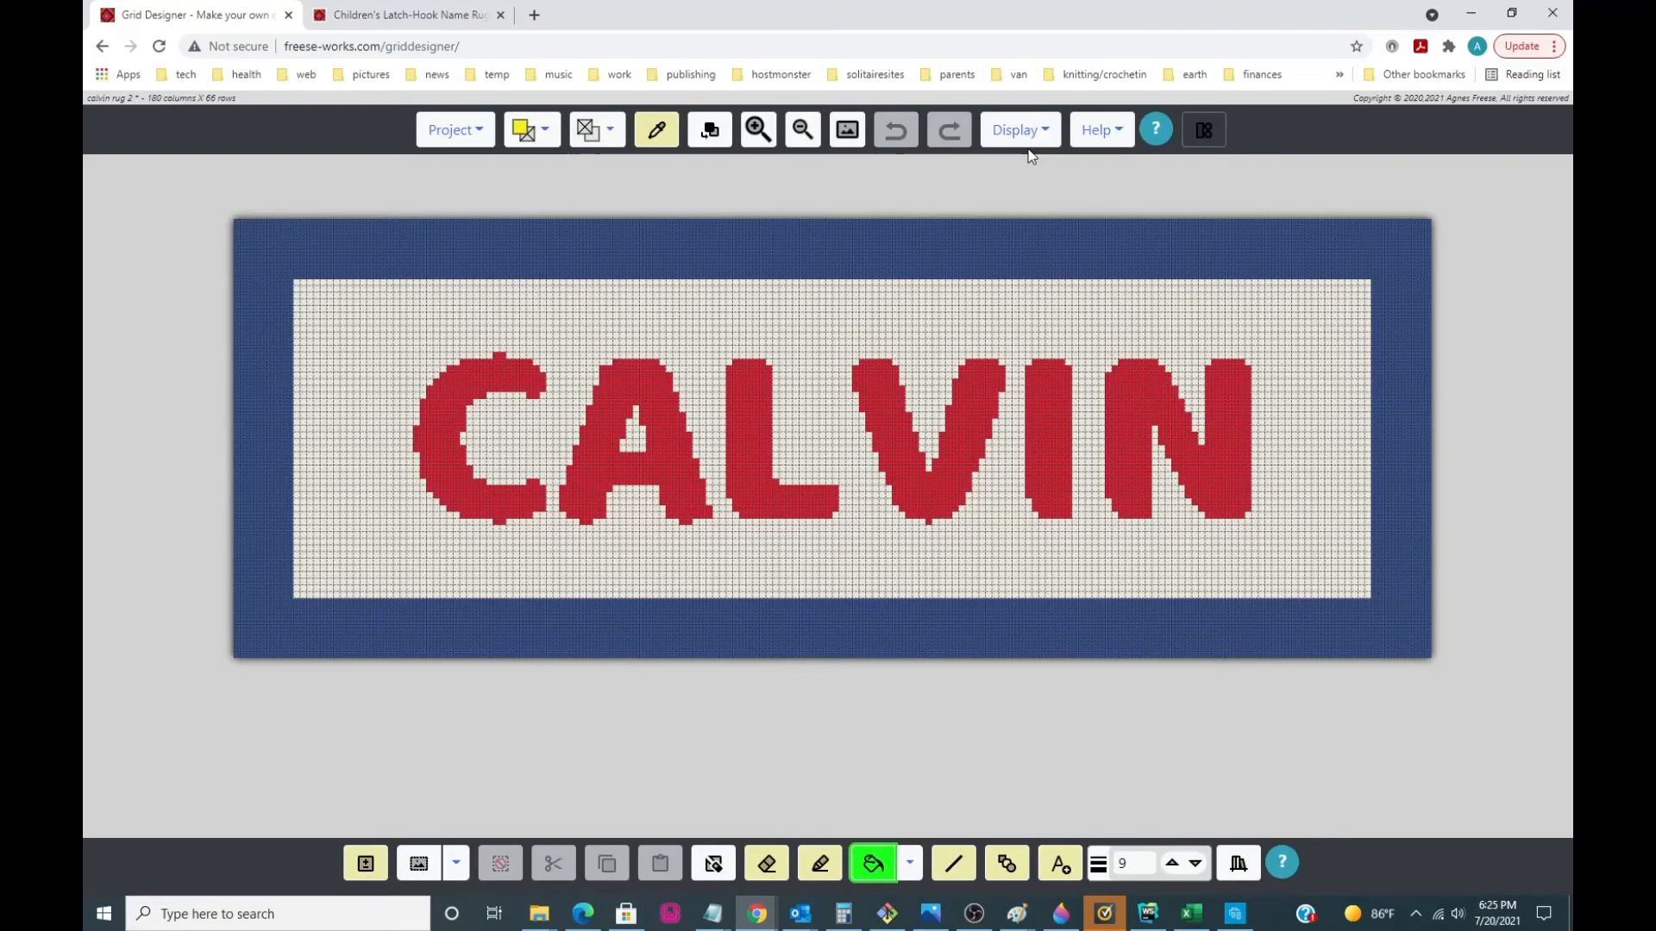
click(605, 446)
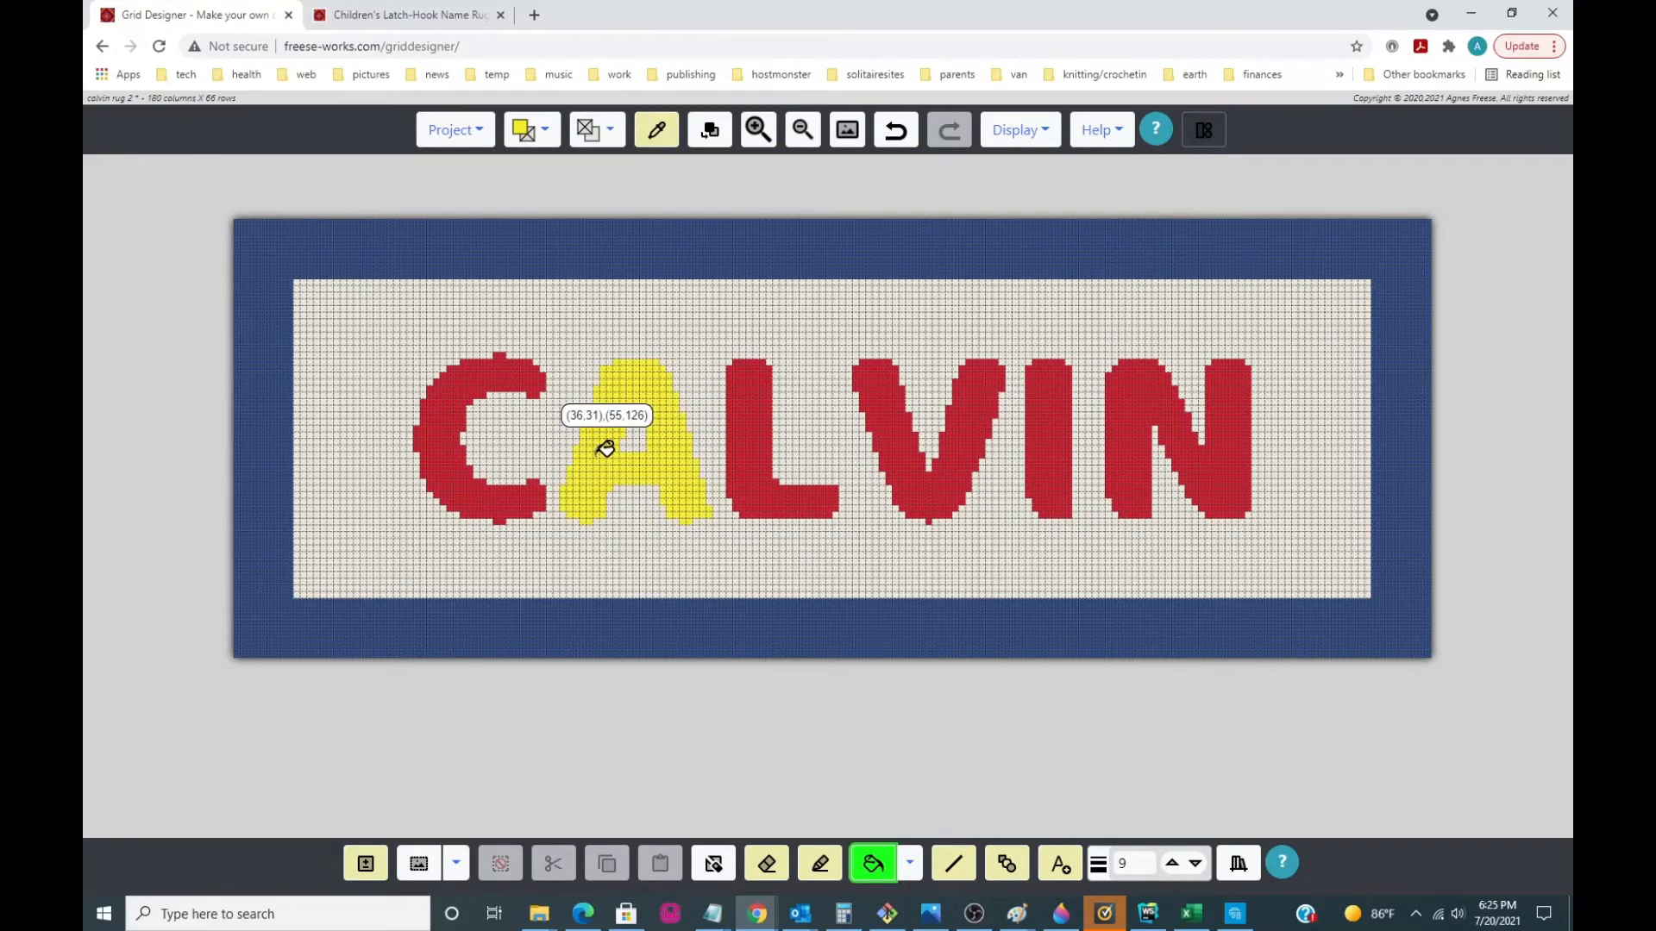
click(1145, 407)
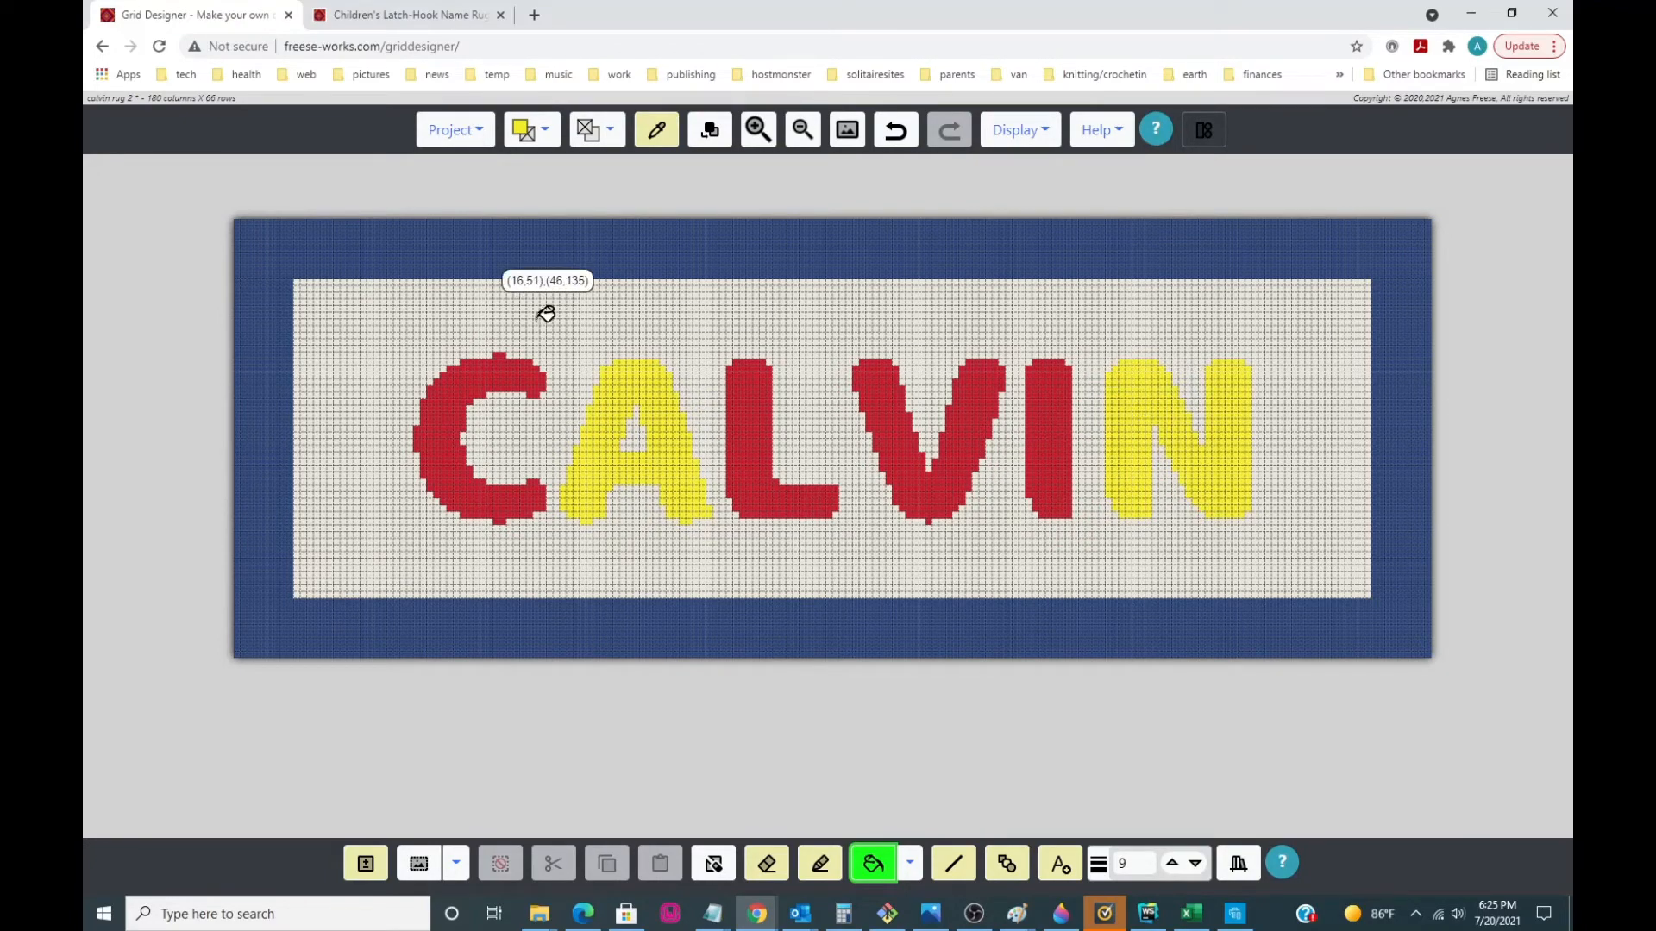
- Fill the letter L with Medium Aqua
click(546, 132)
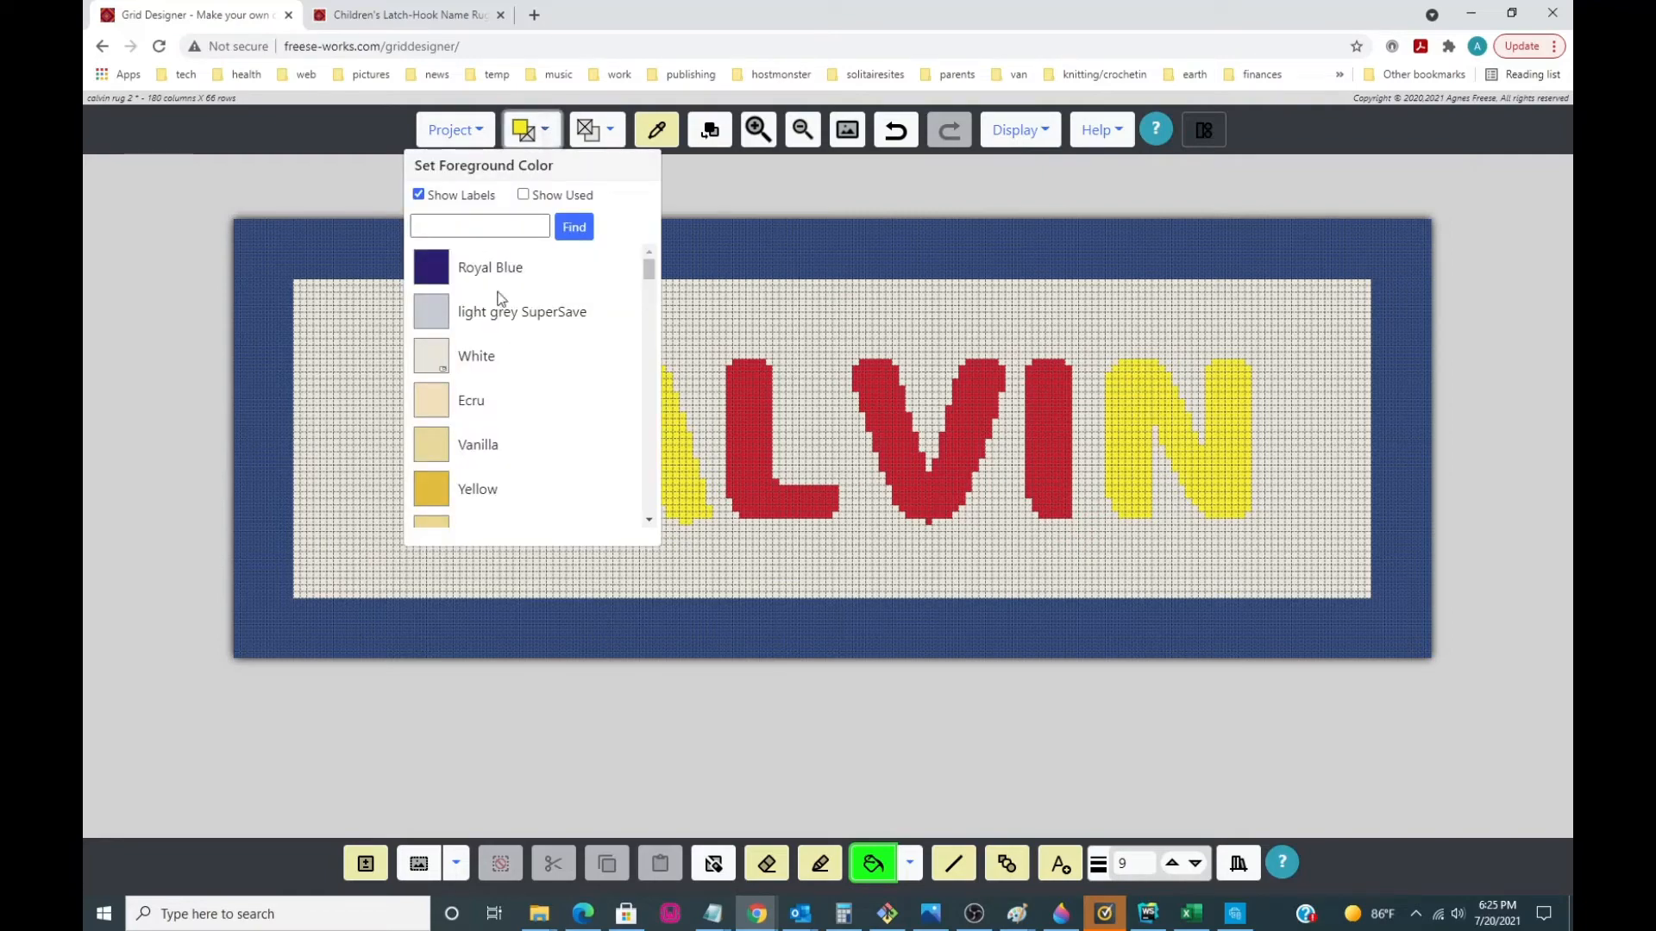
scroll(520, 306, down, 1)
scroll(520, 305, down, 5)
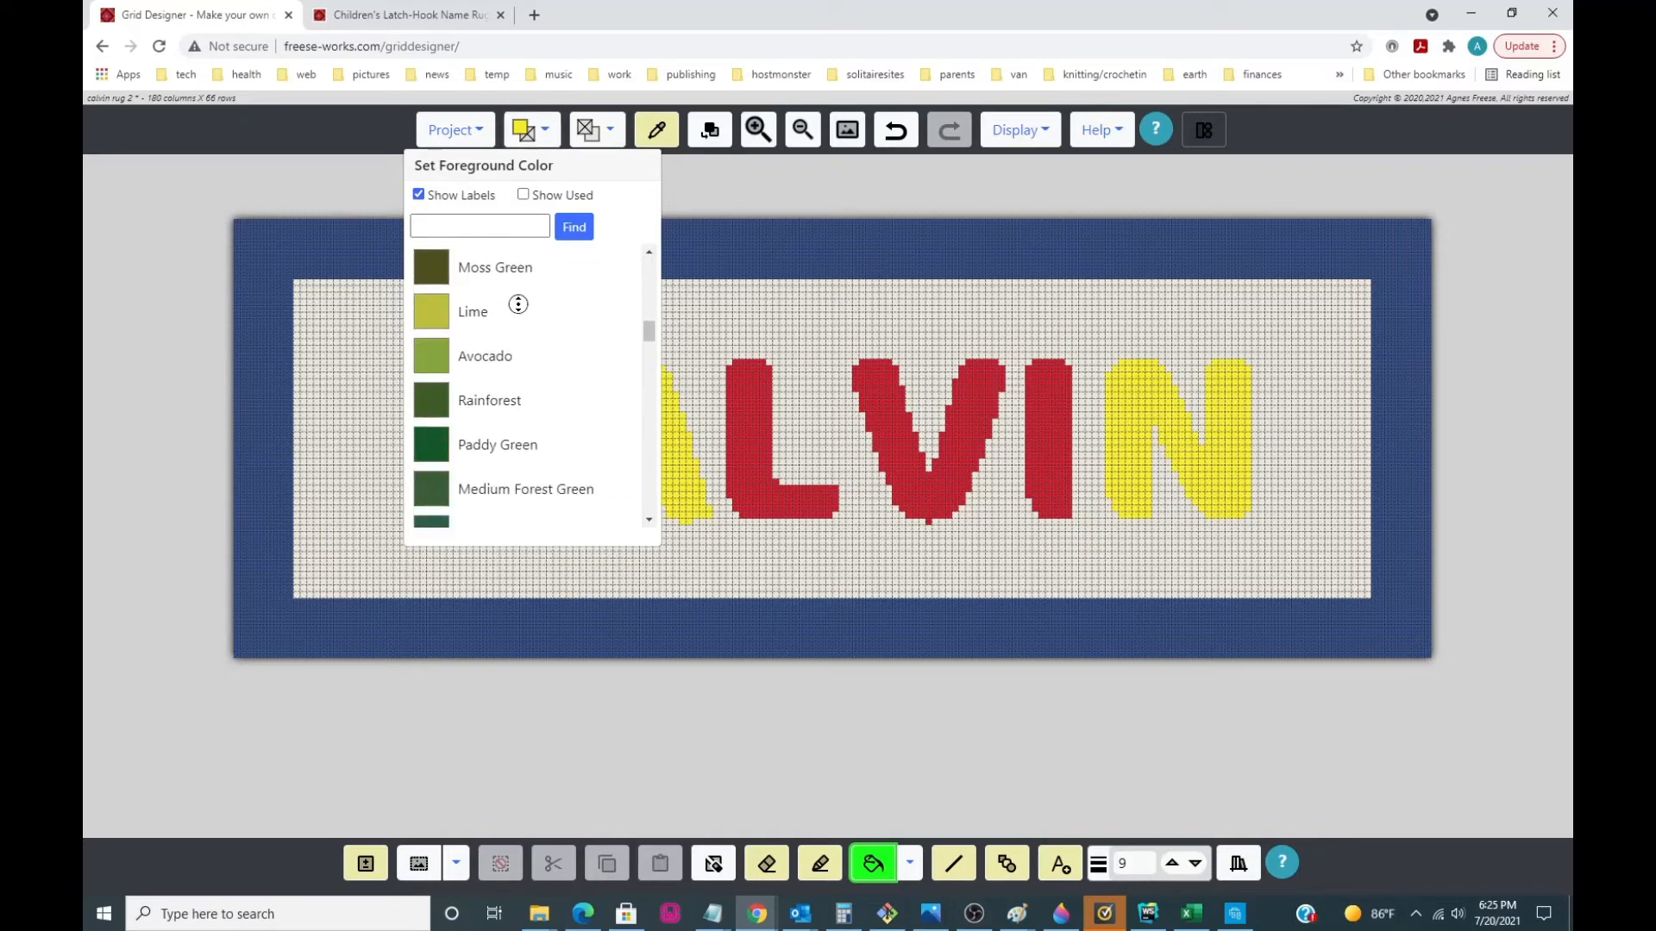
scroll(523, 336, down, 4)
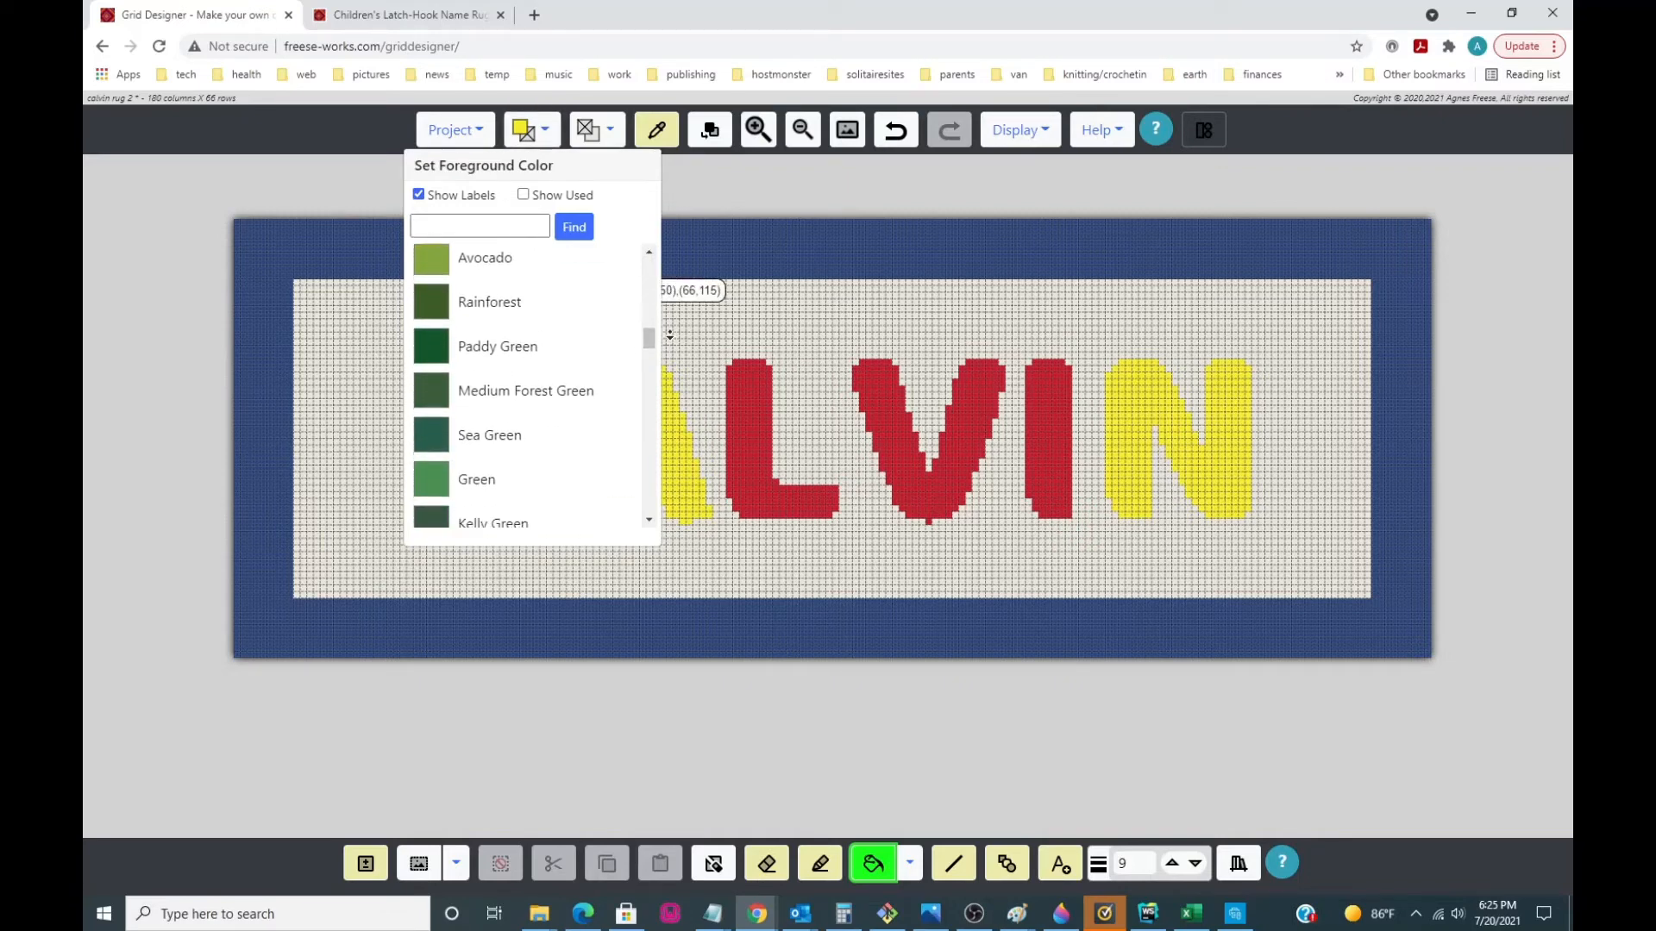
scroll(620, 341, down, 5)
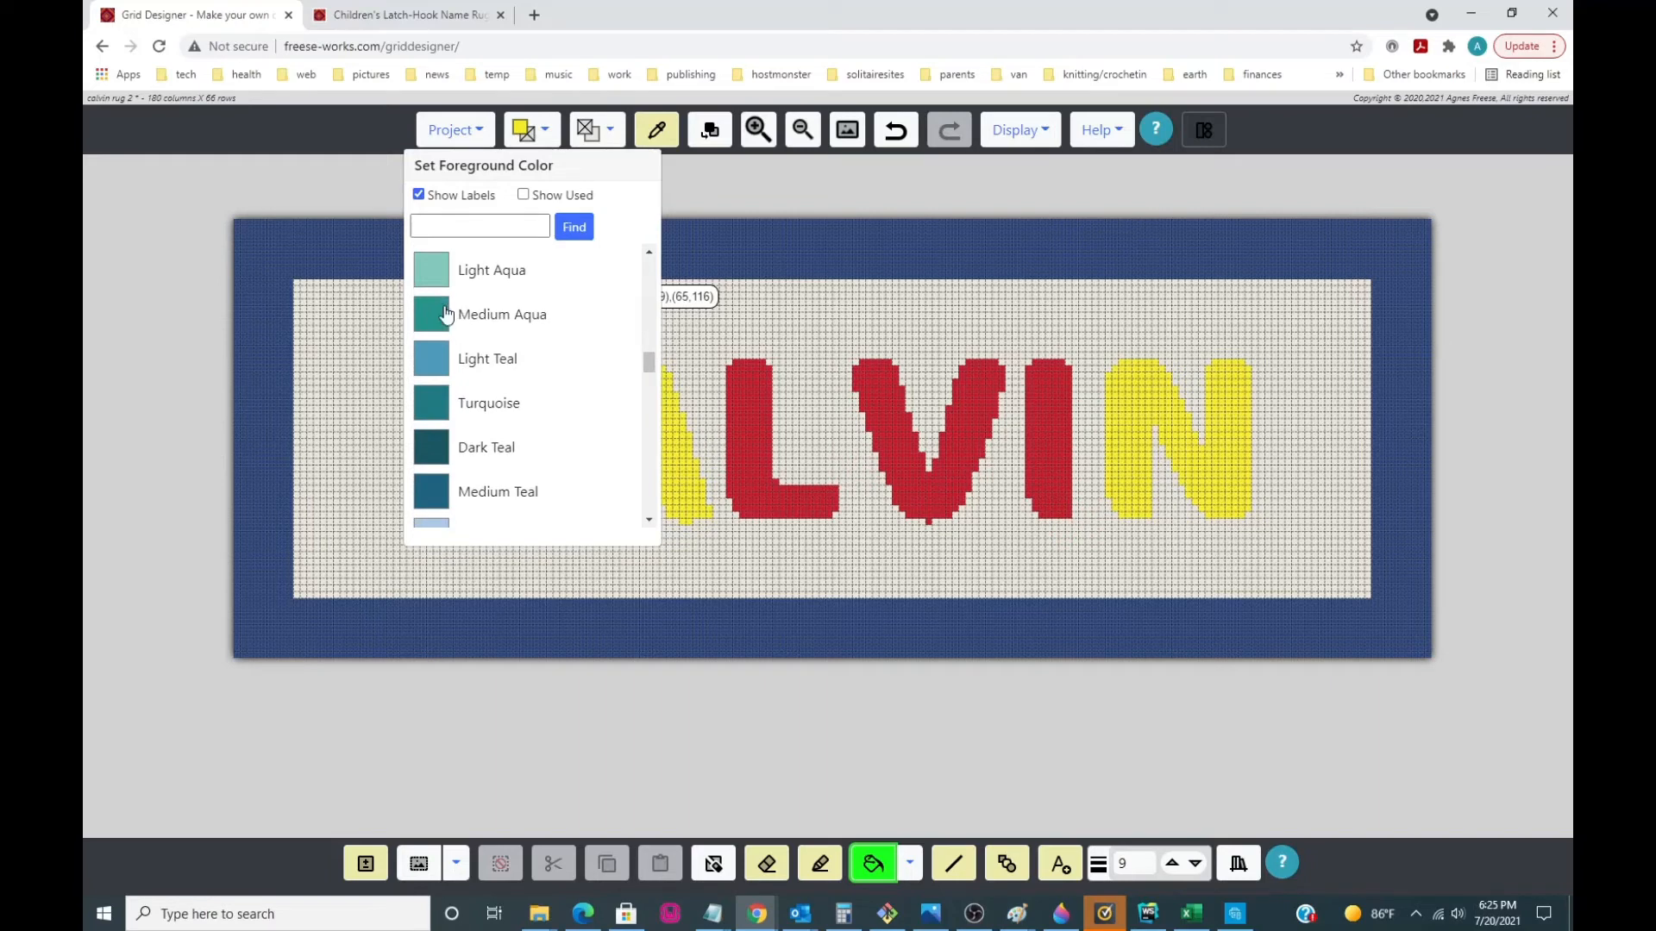
click(441, 315)
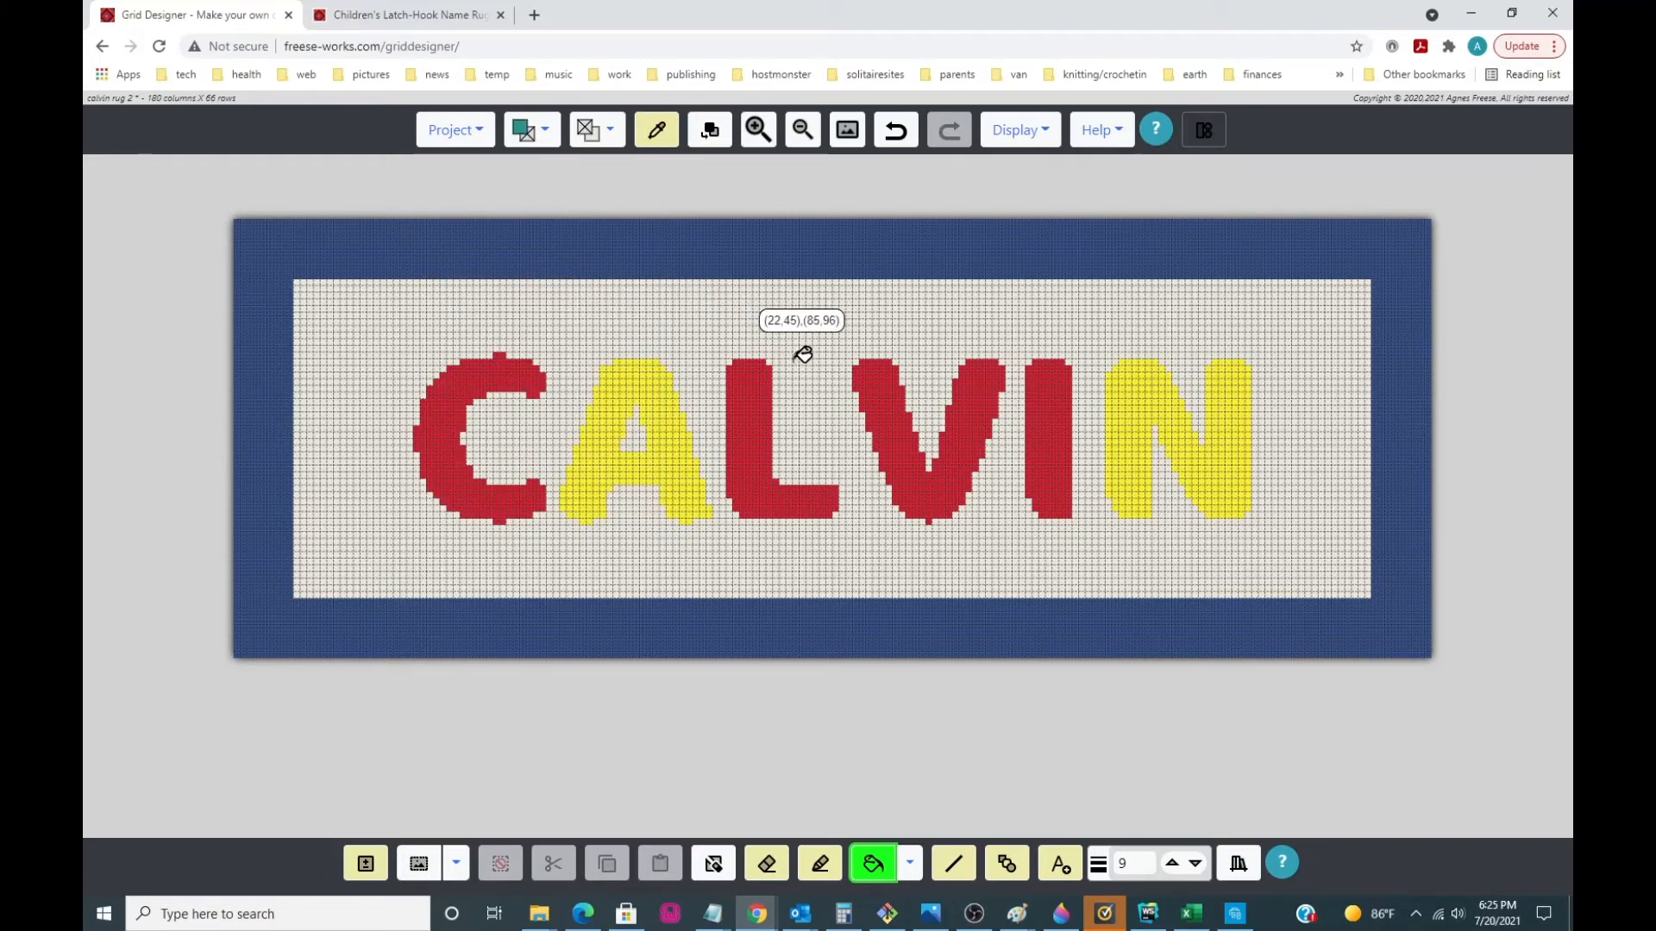
click(751, 400)
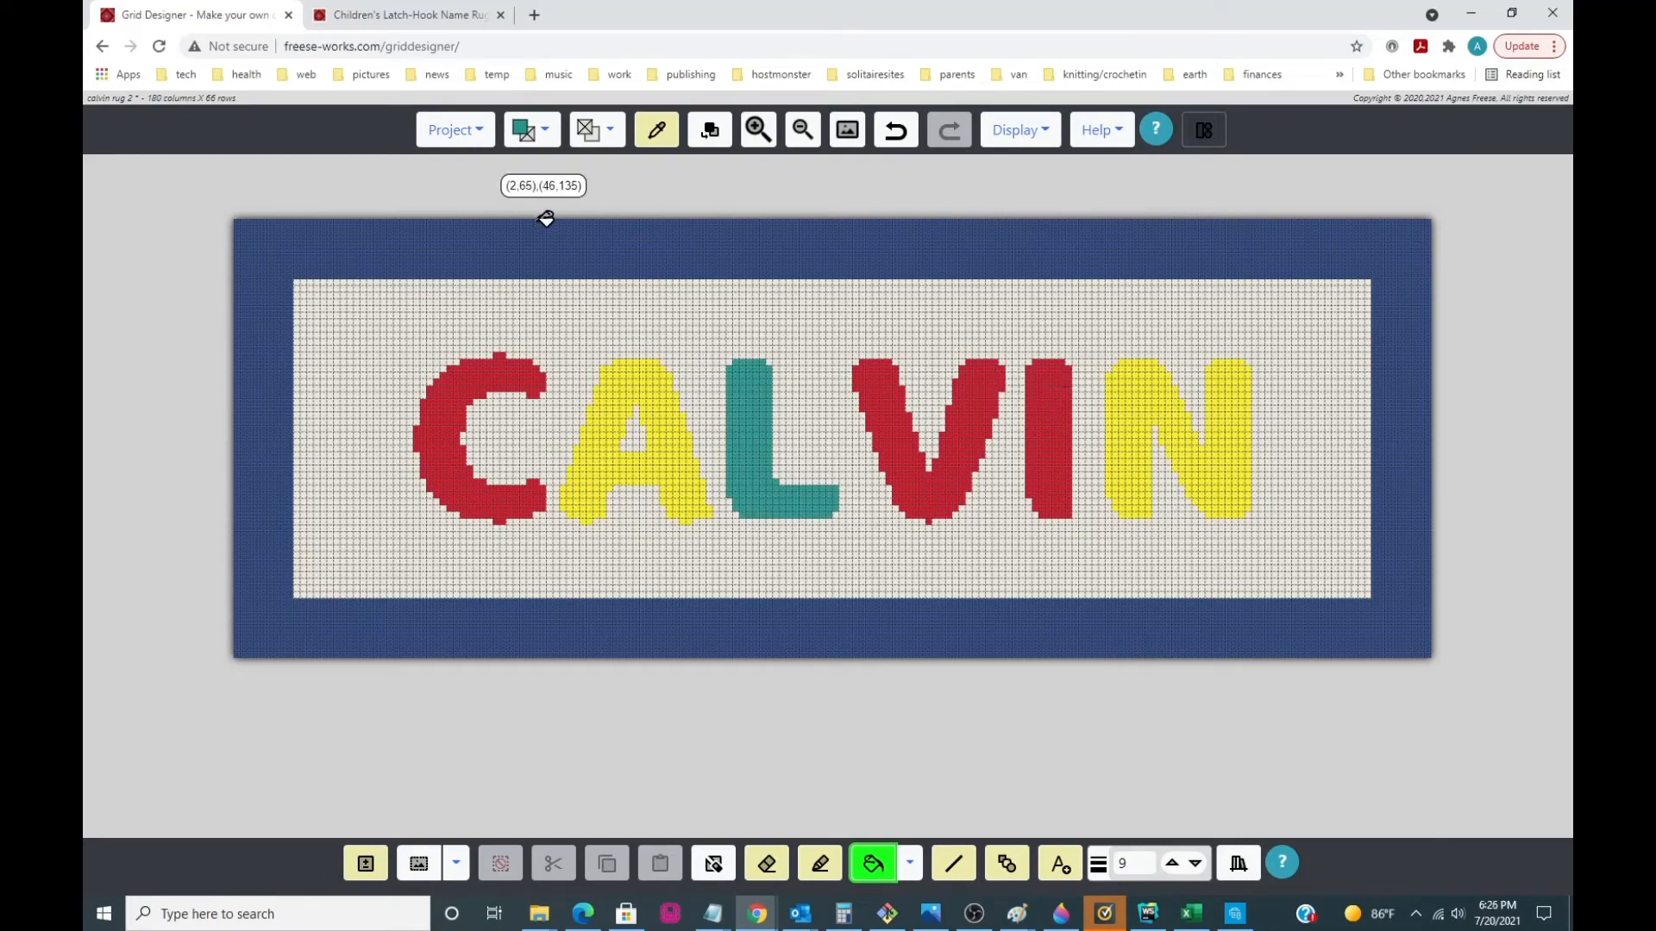
- Fill the letter I with Light Cornflower and save the project
click(545, 131)
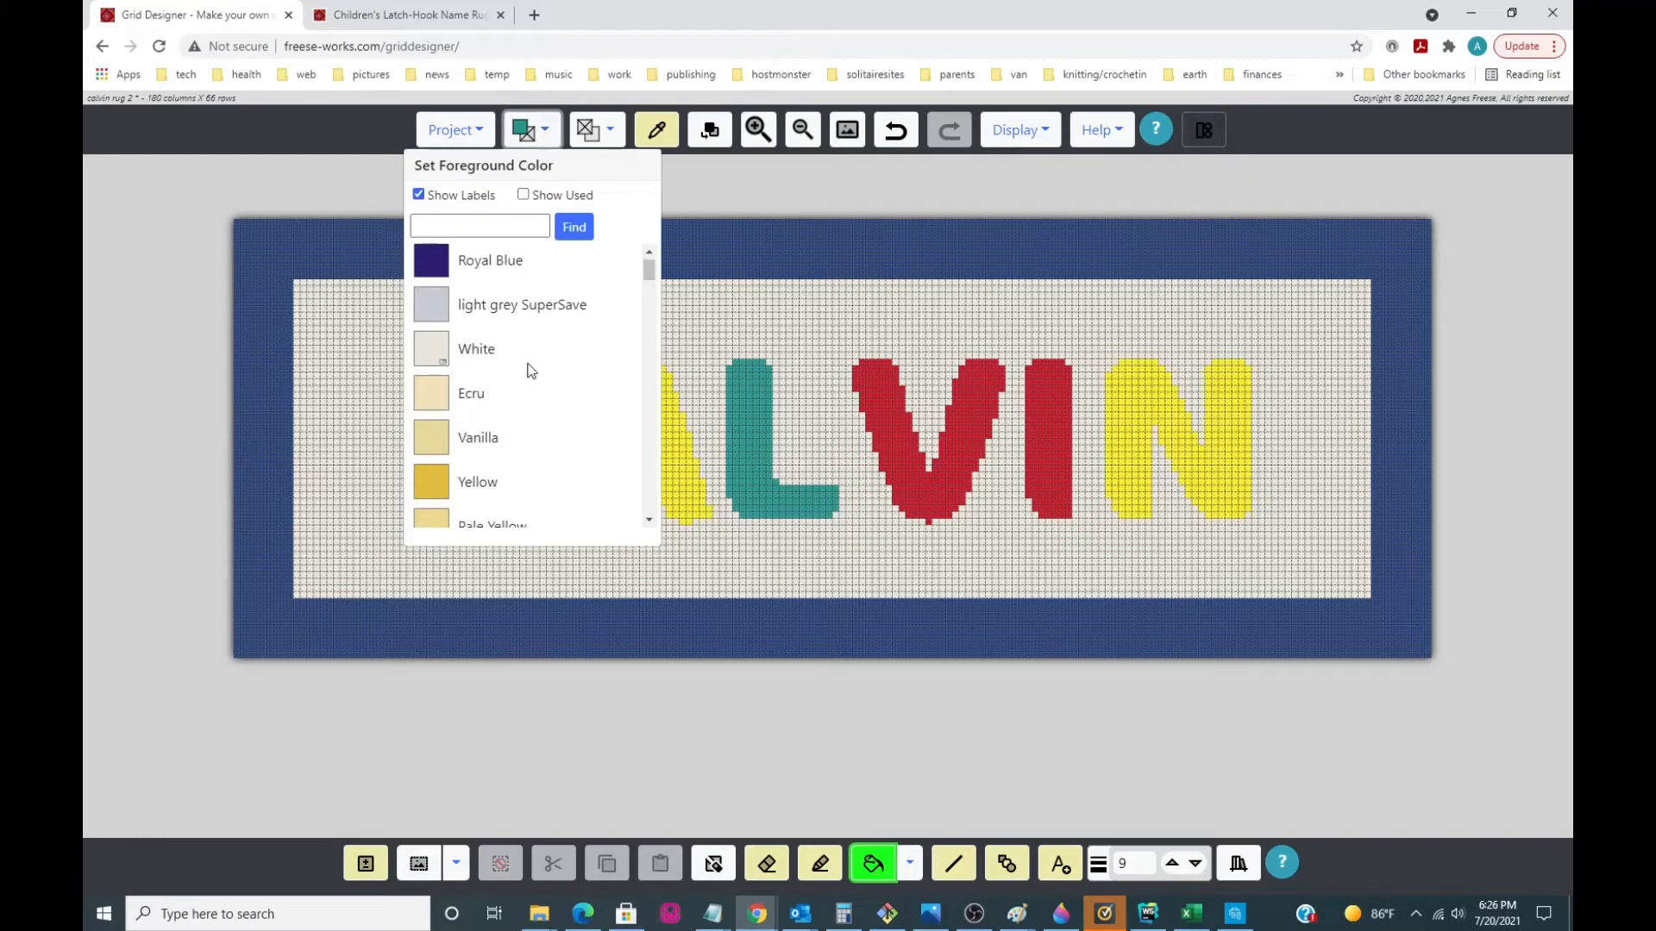
scroll(531, 370, down, 15)
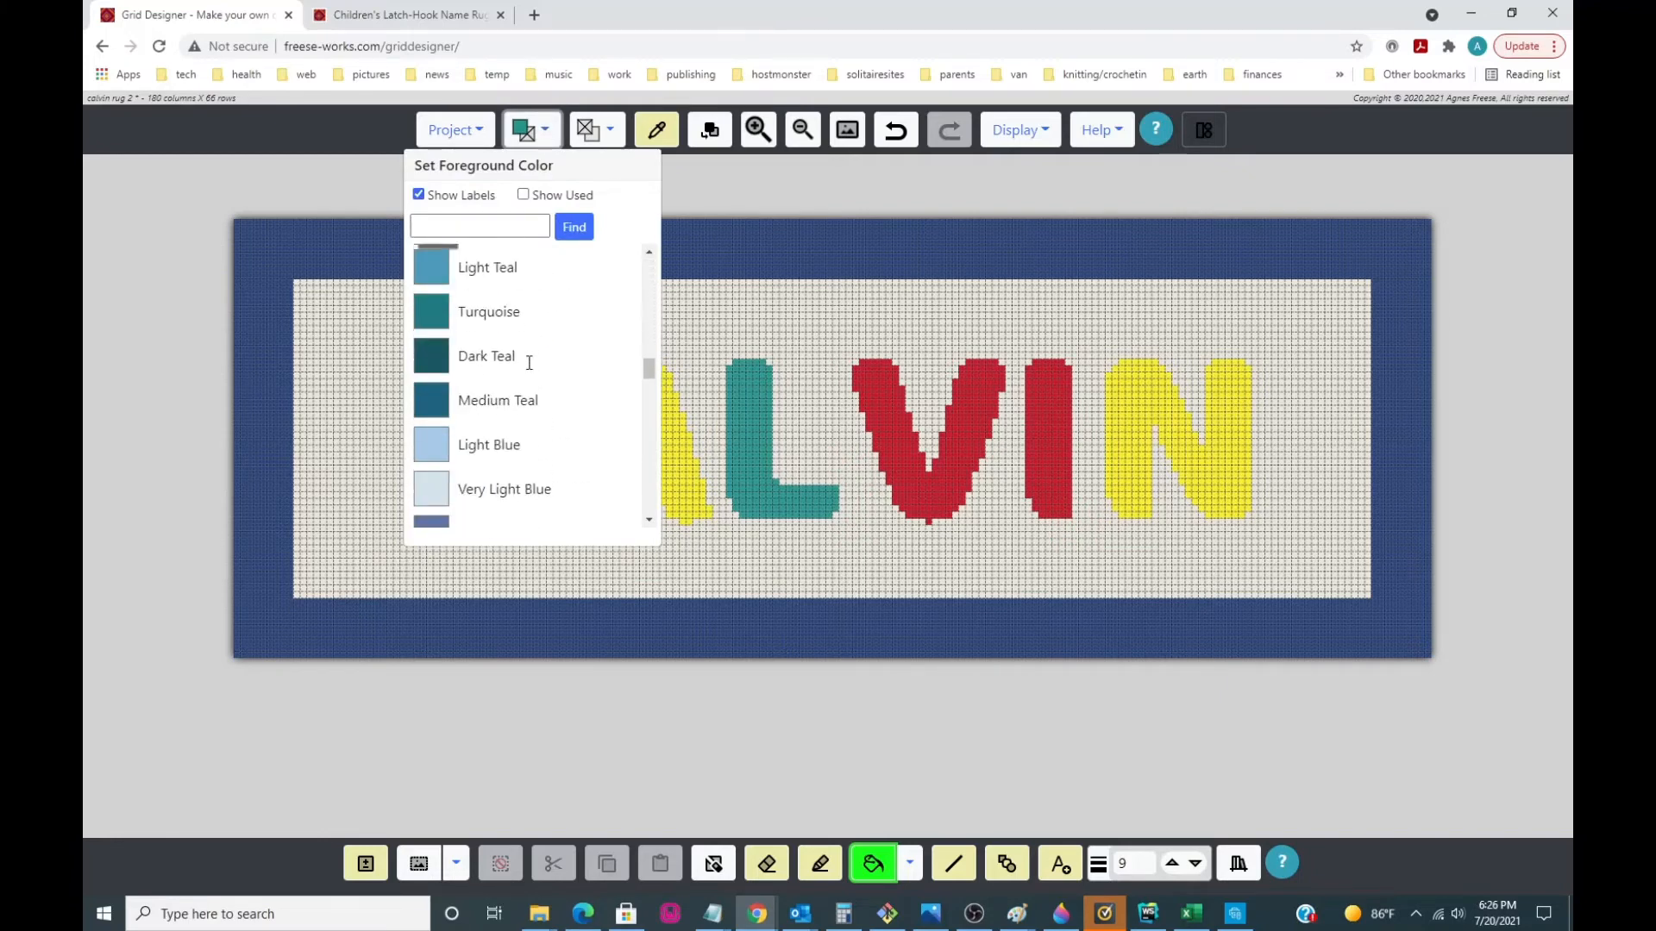
scroll(529, 363, up, 2)
scroll(529, 363, down, 4)
scroll(532, 369, down, 1)
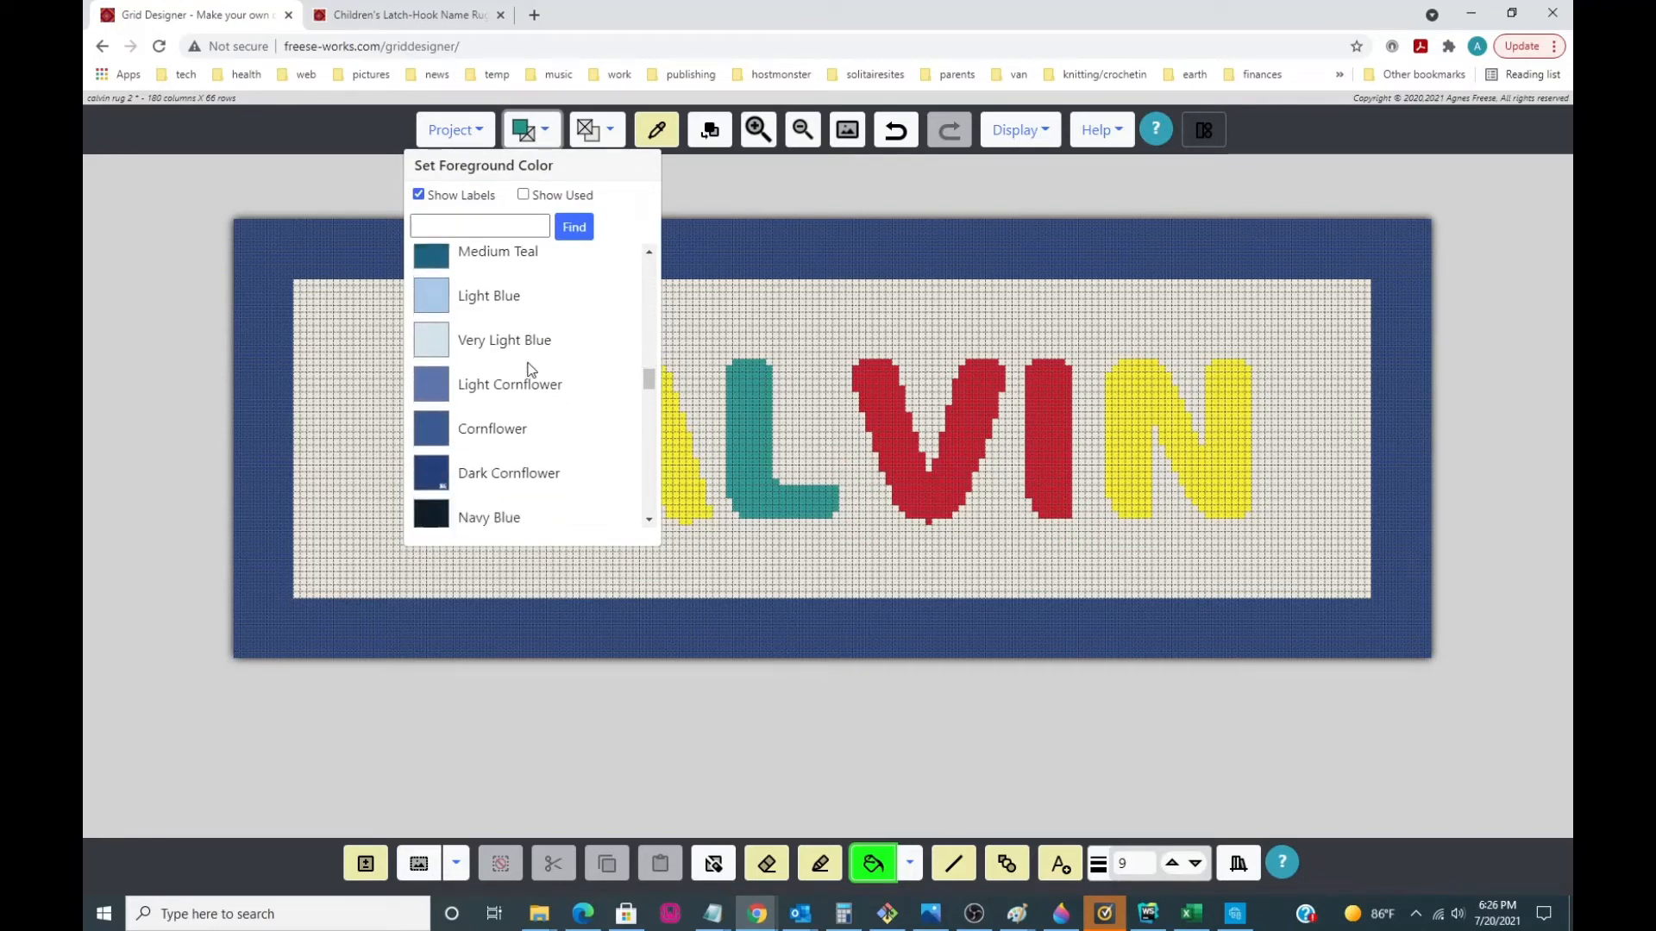
scroll(531, 369, down, 1)
click(531, 369)
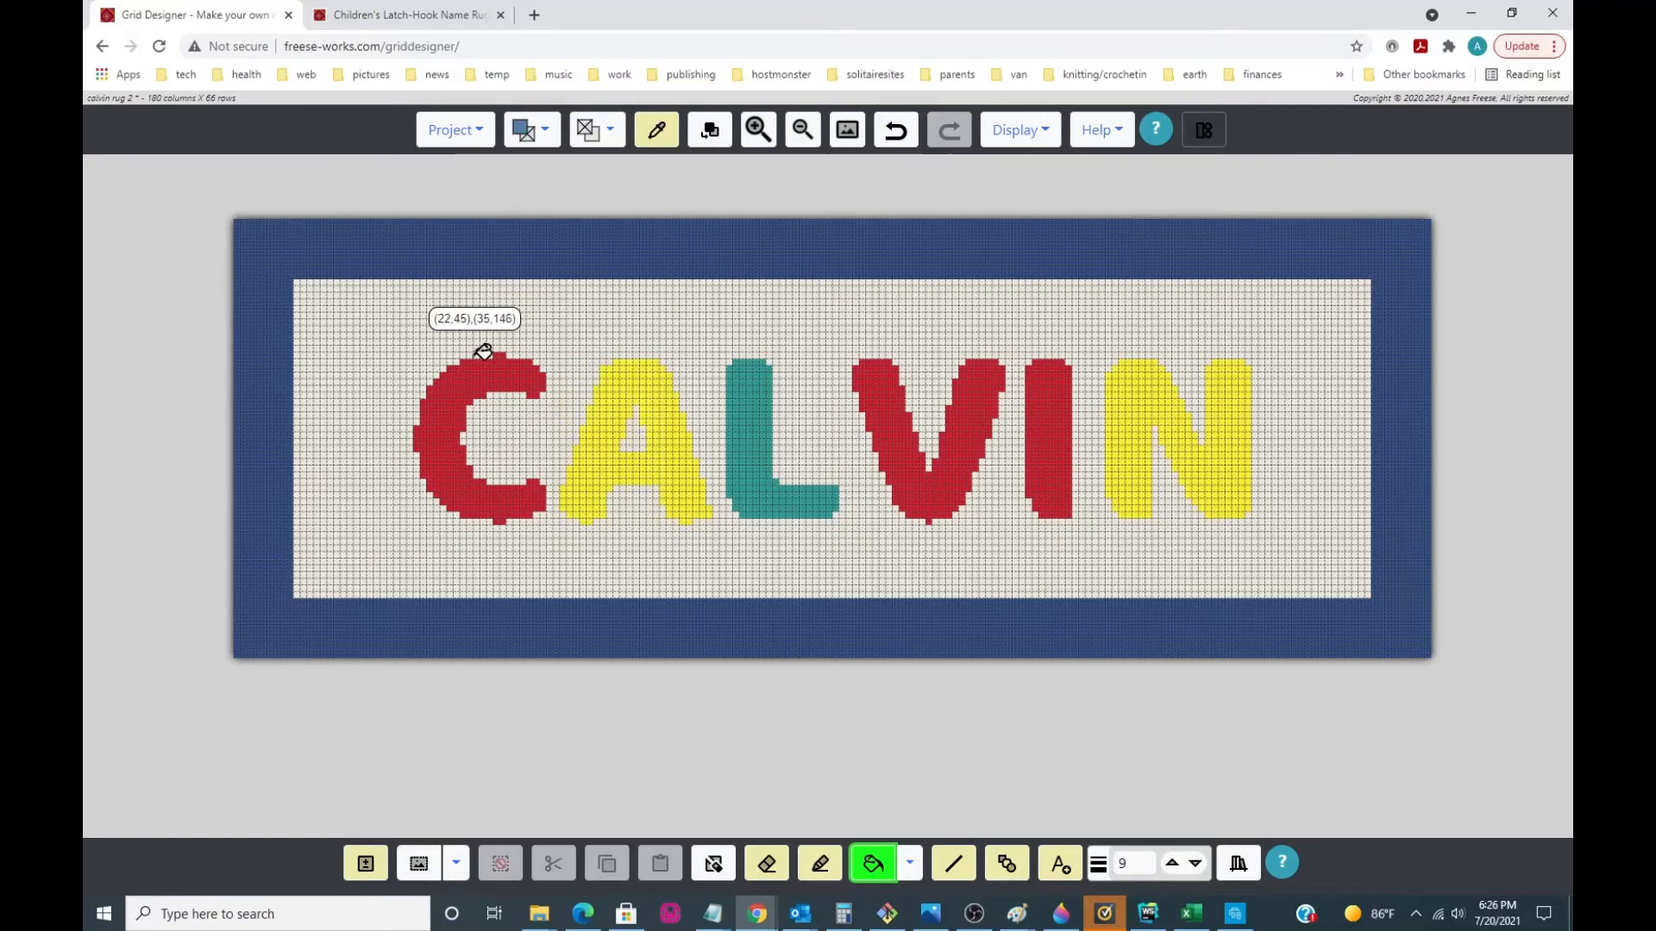
click(1062, 407)
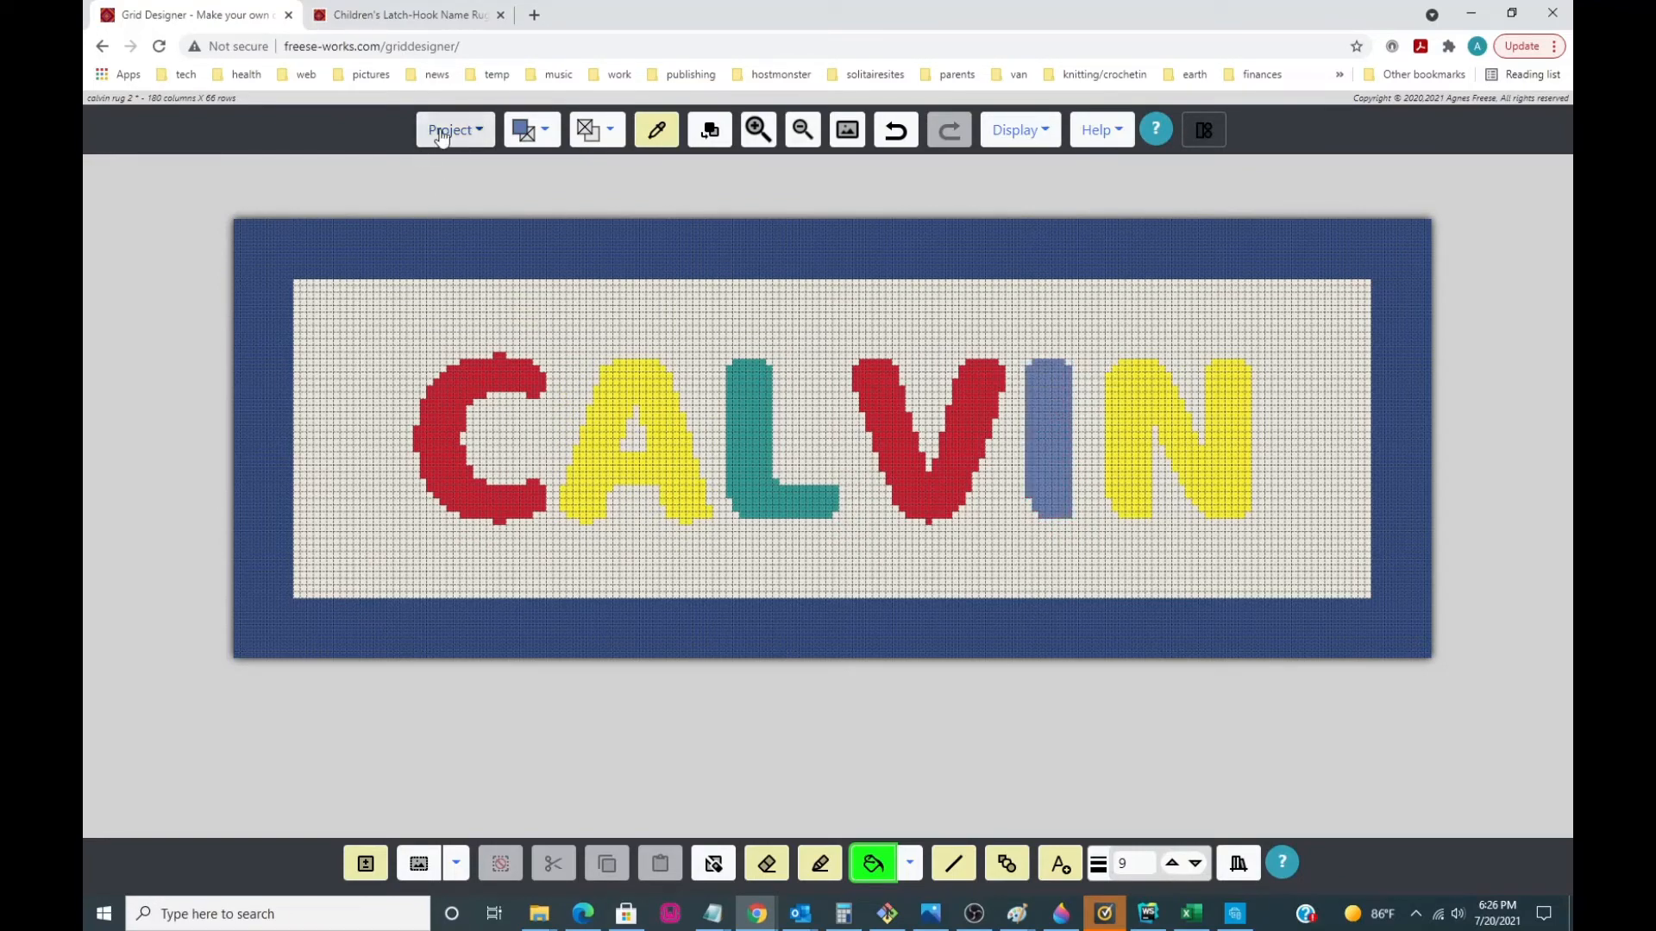
click(444, 130)
click(424, 304)
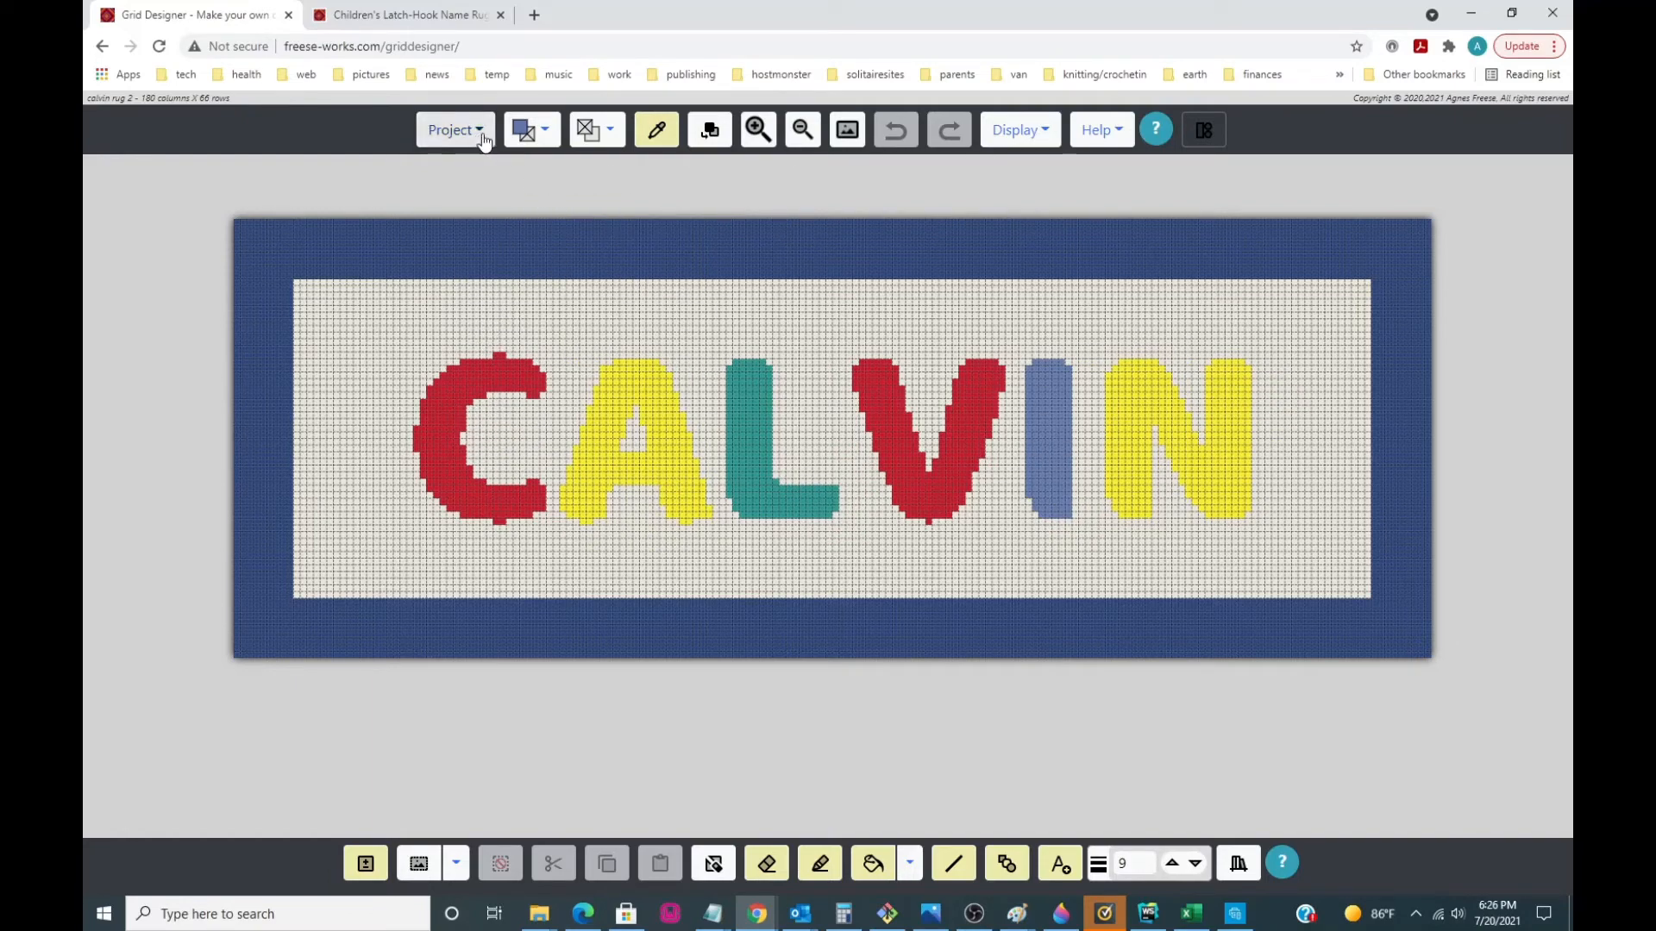
- Limit the foreground colour list to used colours and set the foreground to Dark Cornflower
click(547, 136)
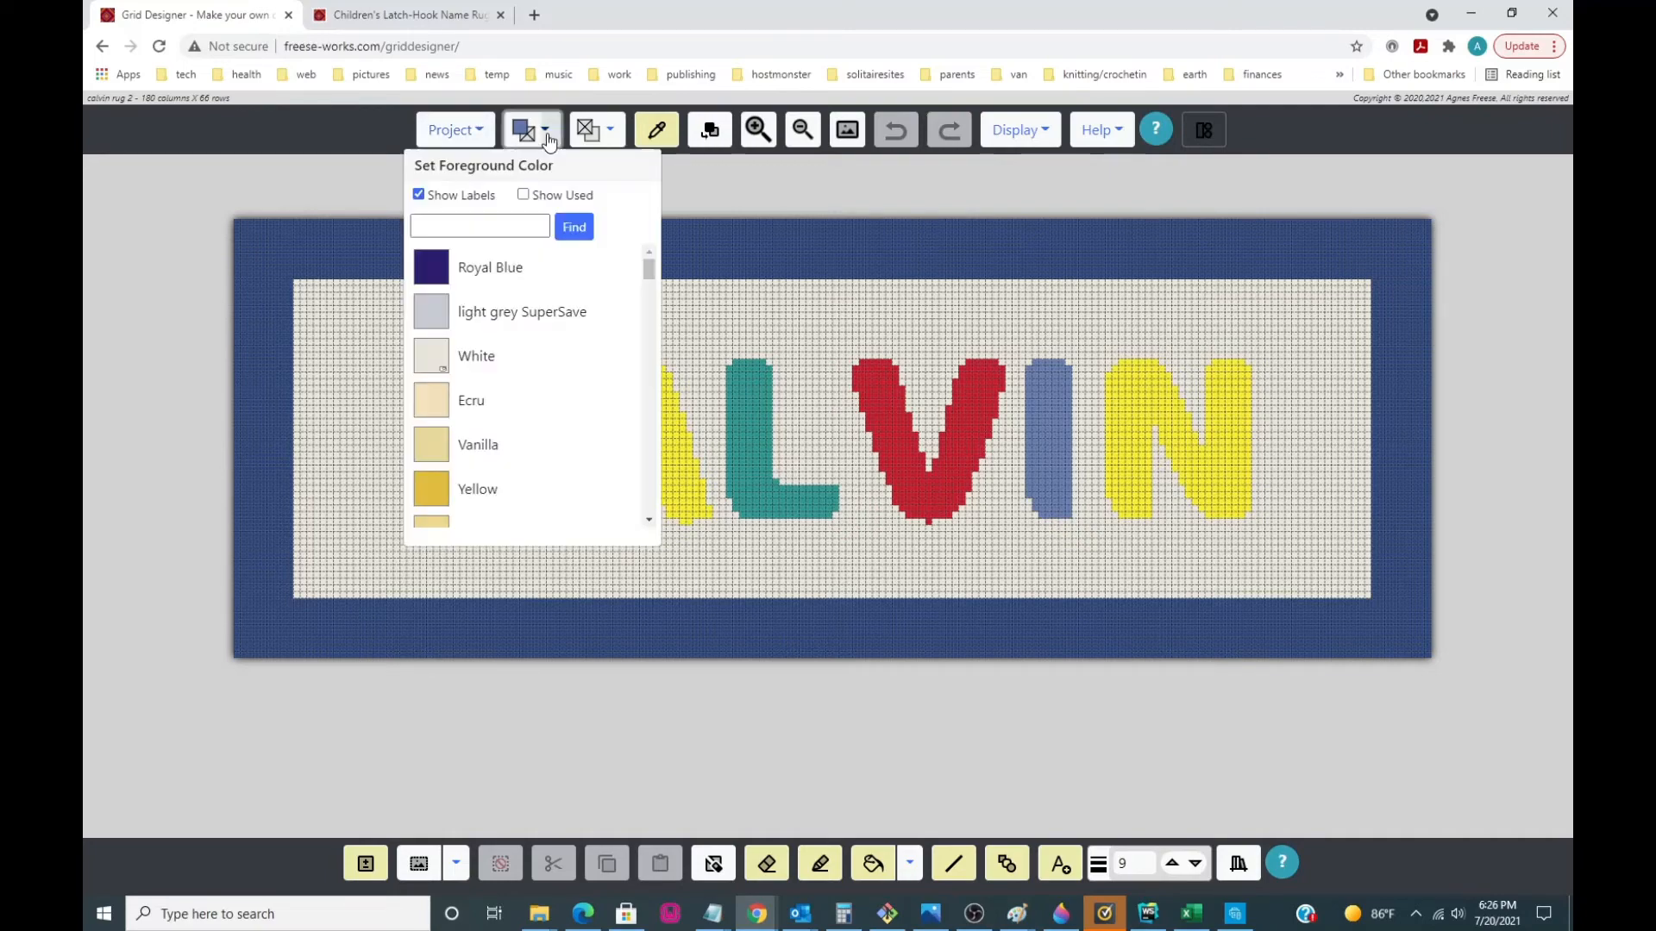
click(523, 196)
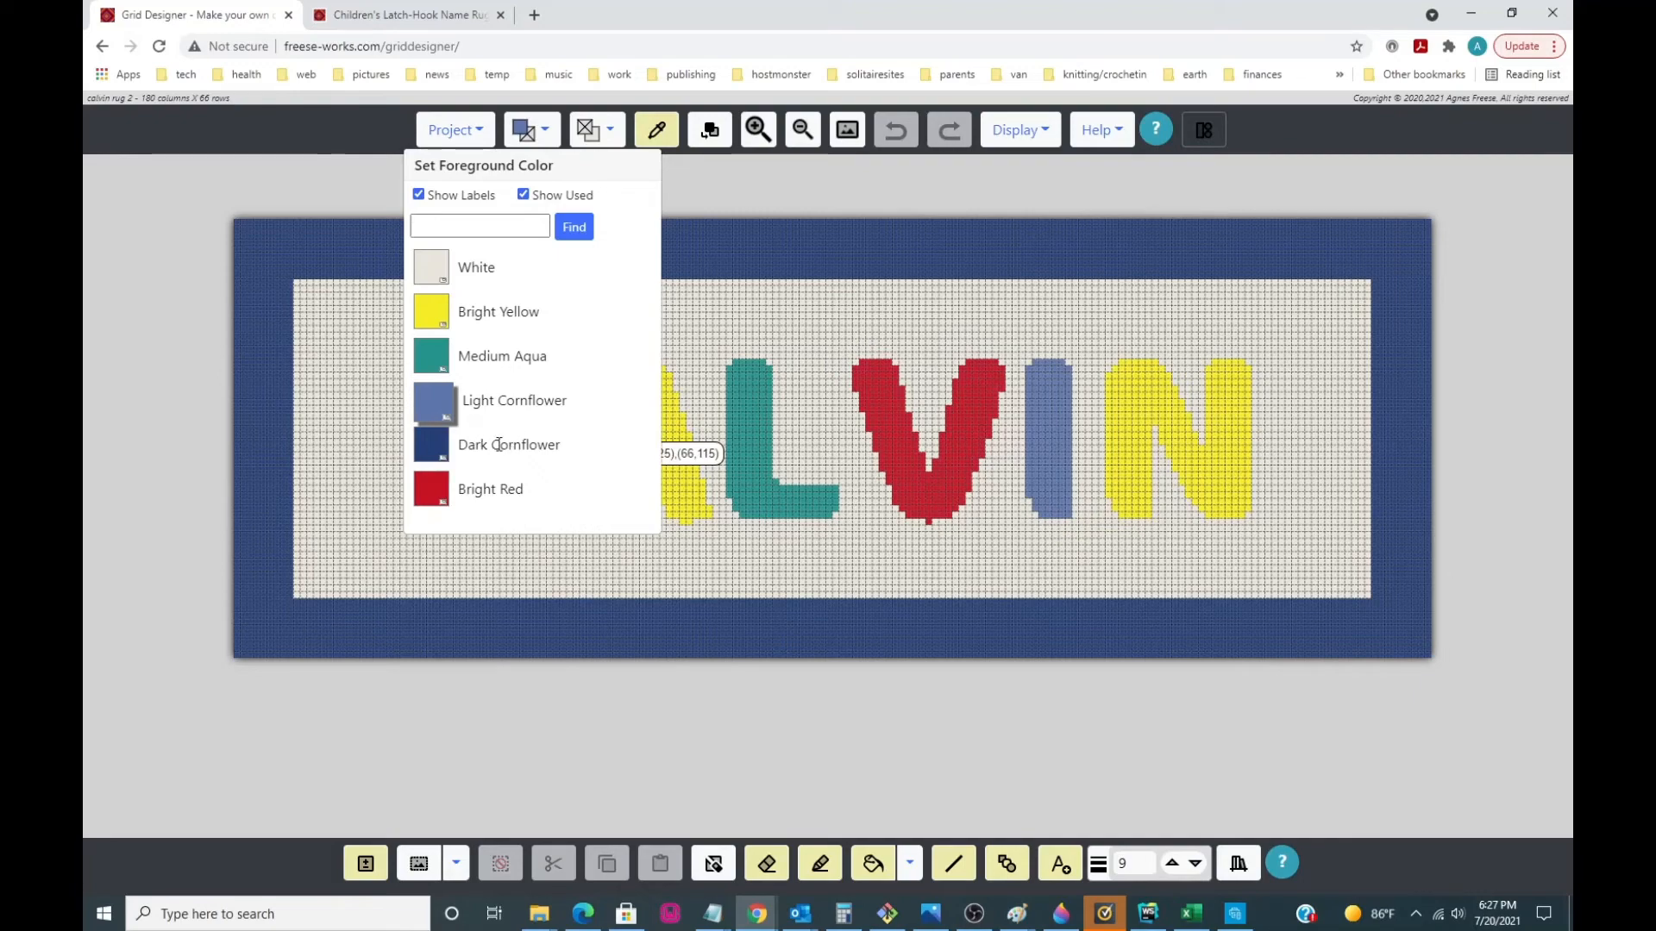
click(430, 450)
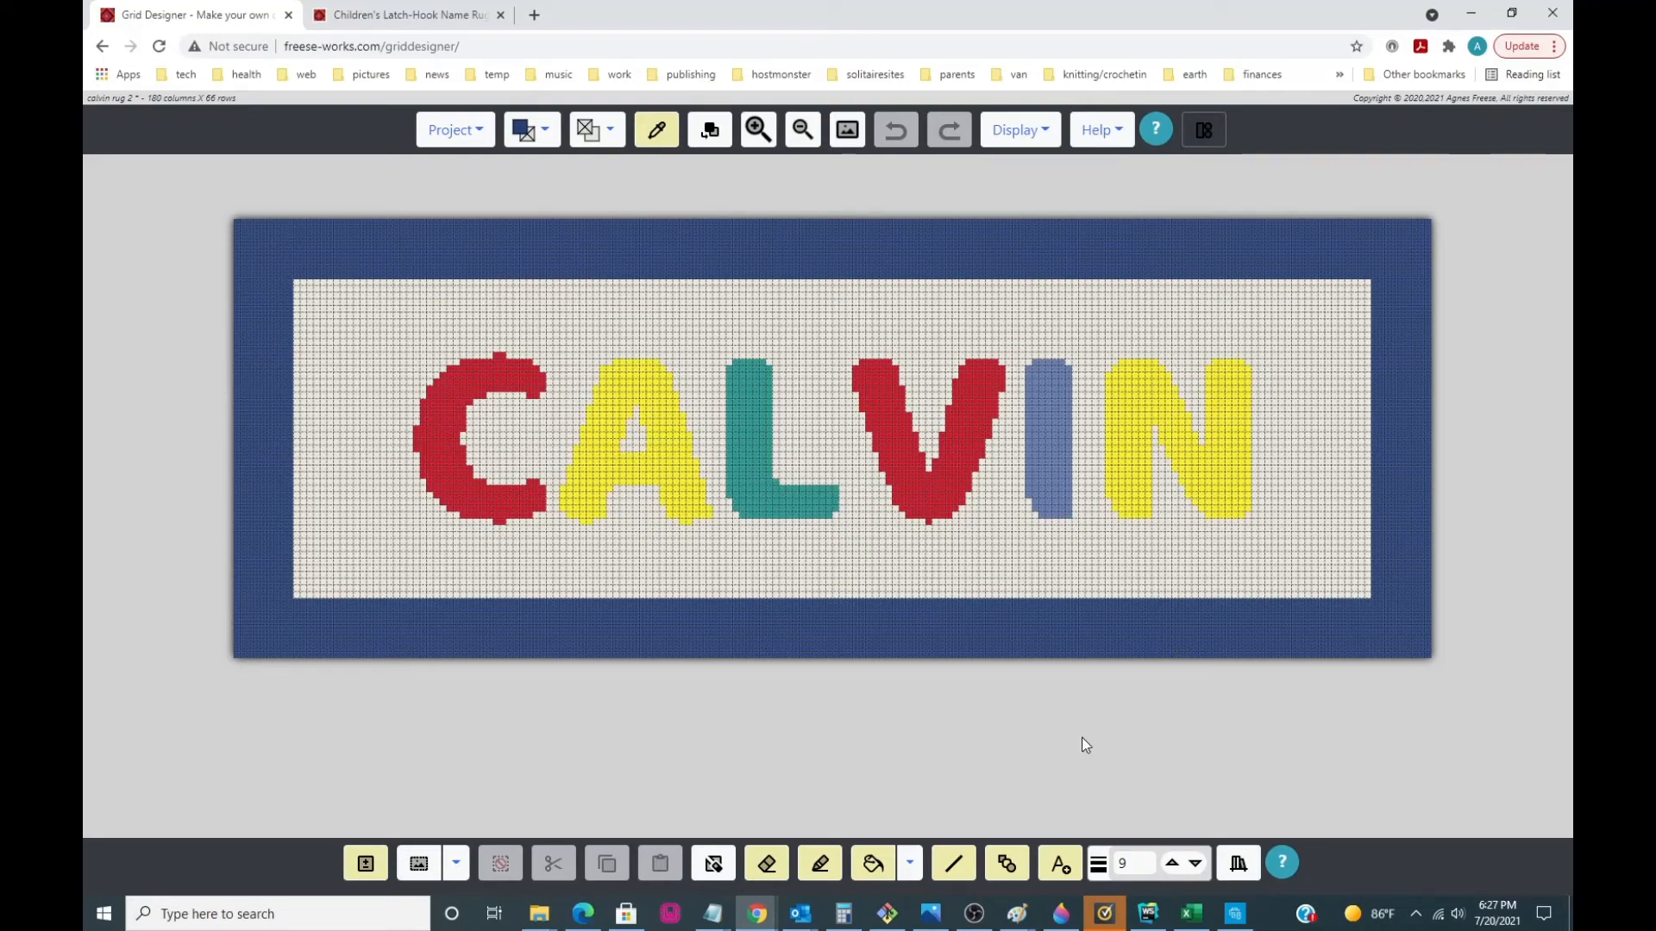
- Activate the Outline area tool with its info message turned off for future use and try it on the letter A
click(911, 865)
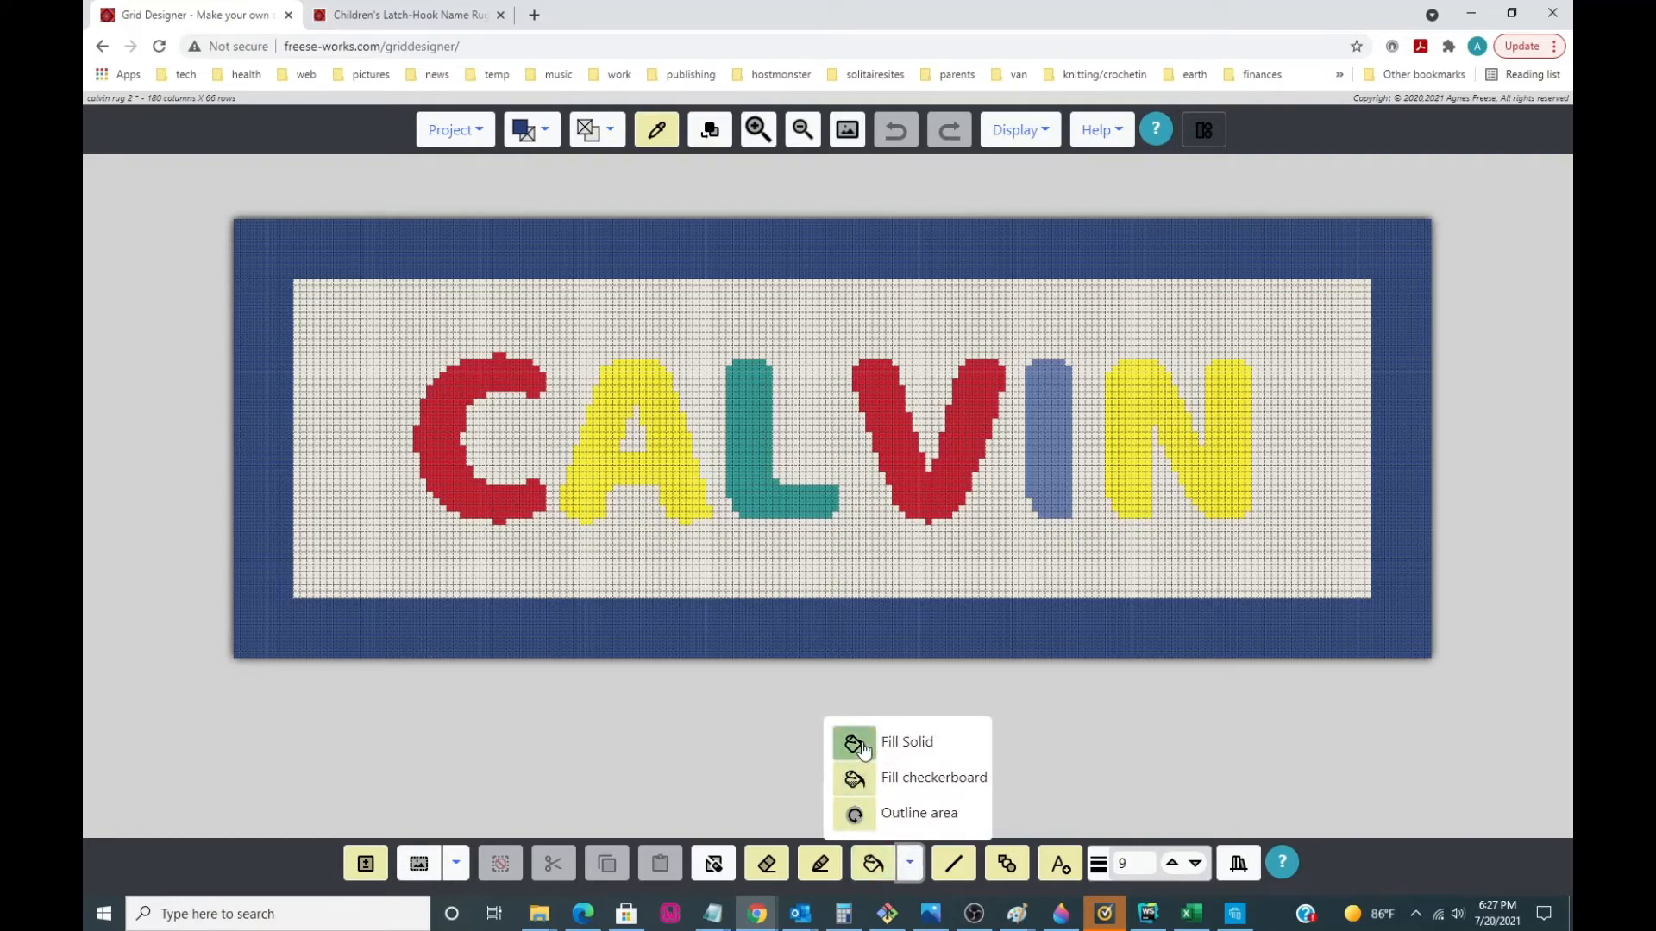
click(854, 814)
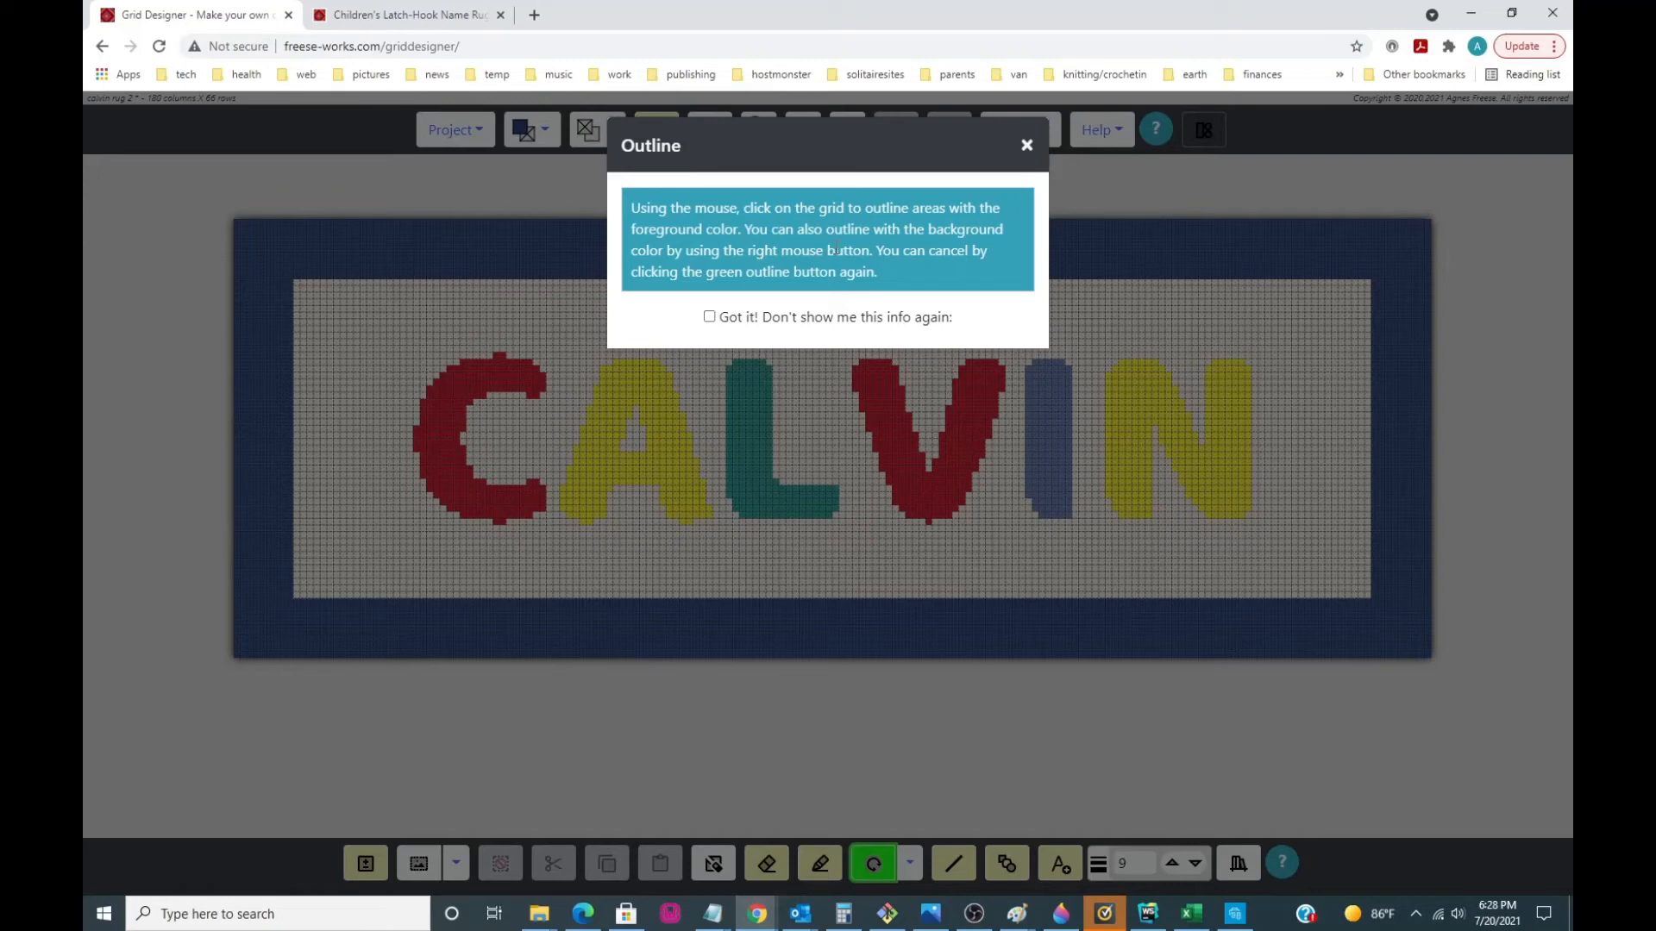
click(709, 318)
click(1026, 146)
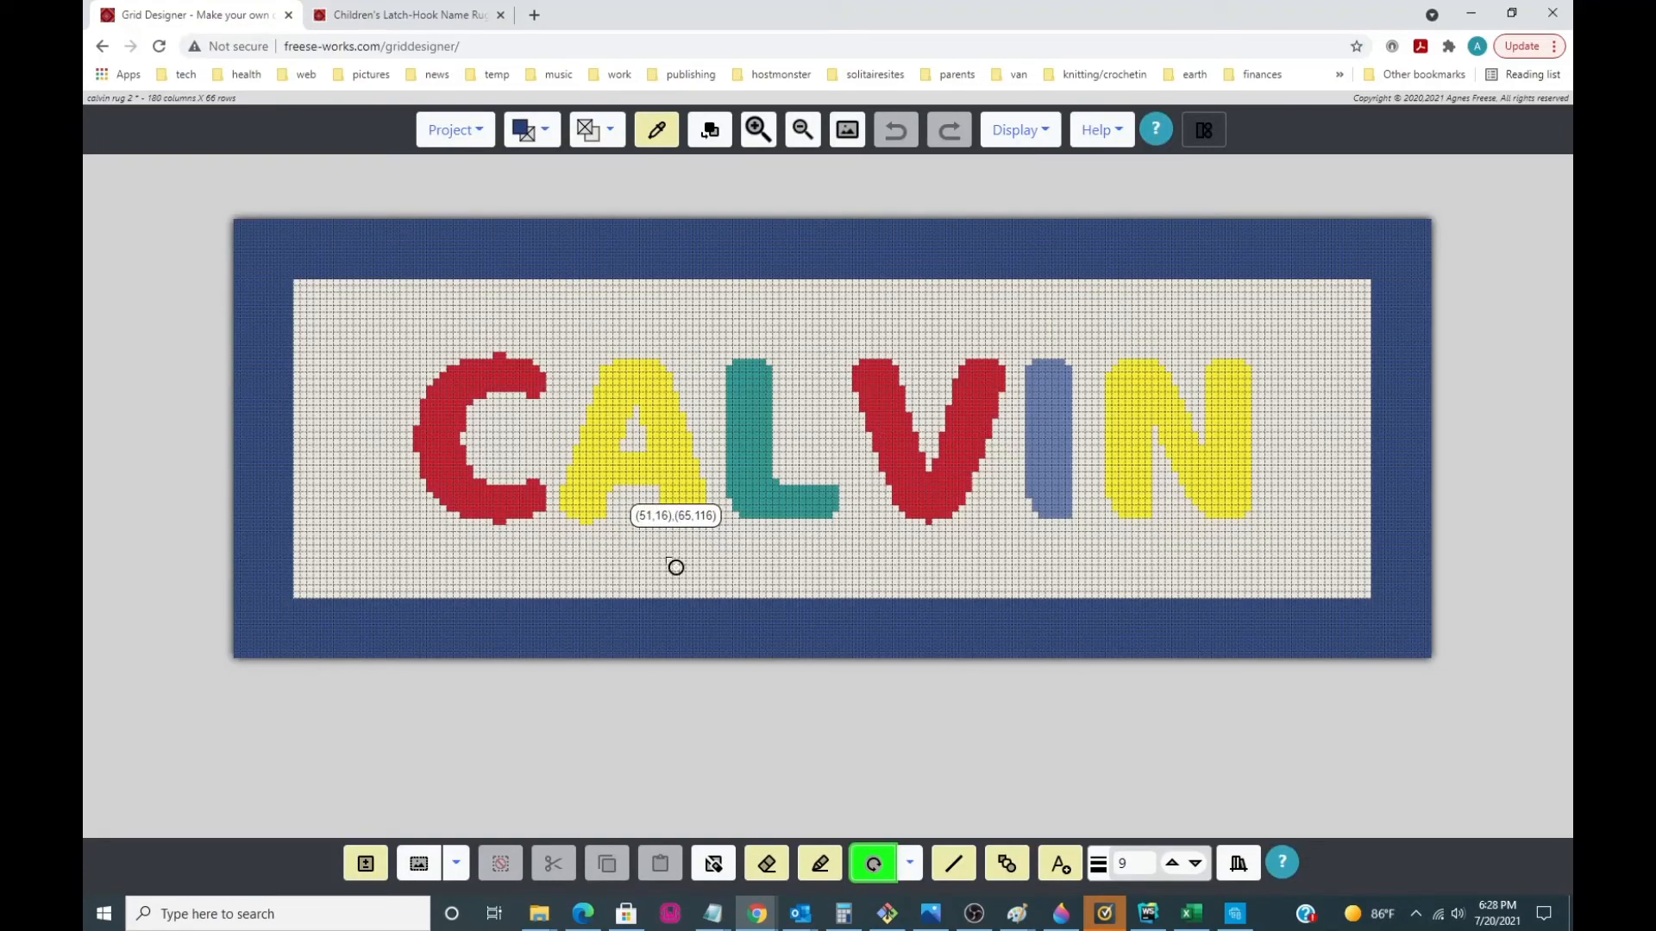
click(604, 470)
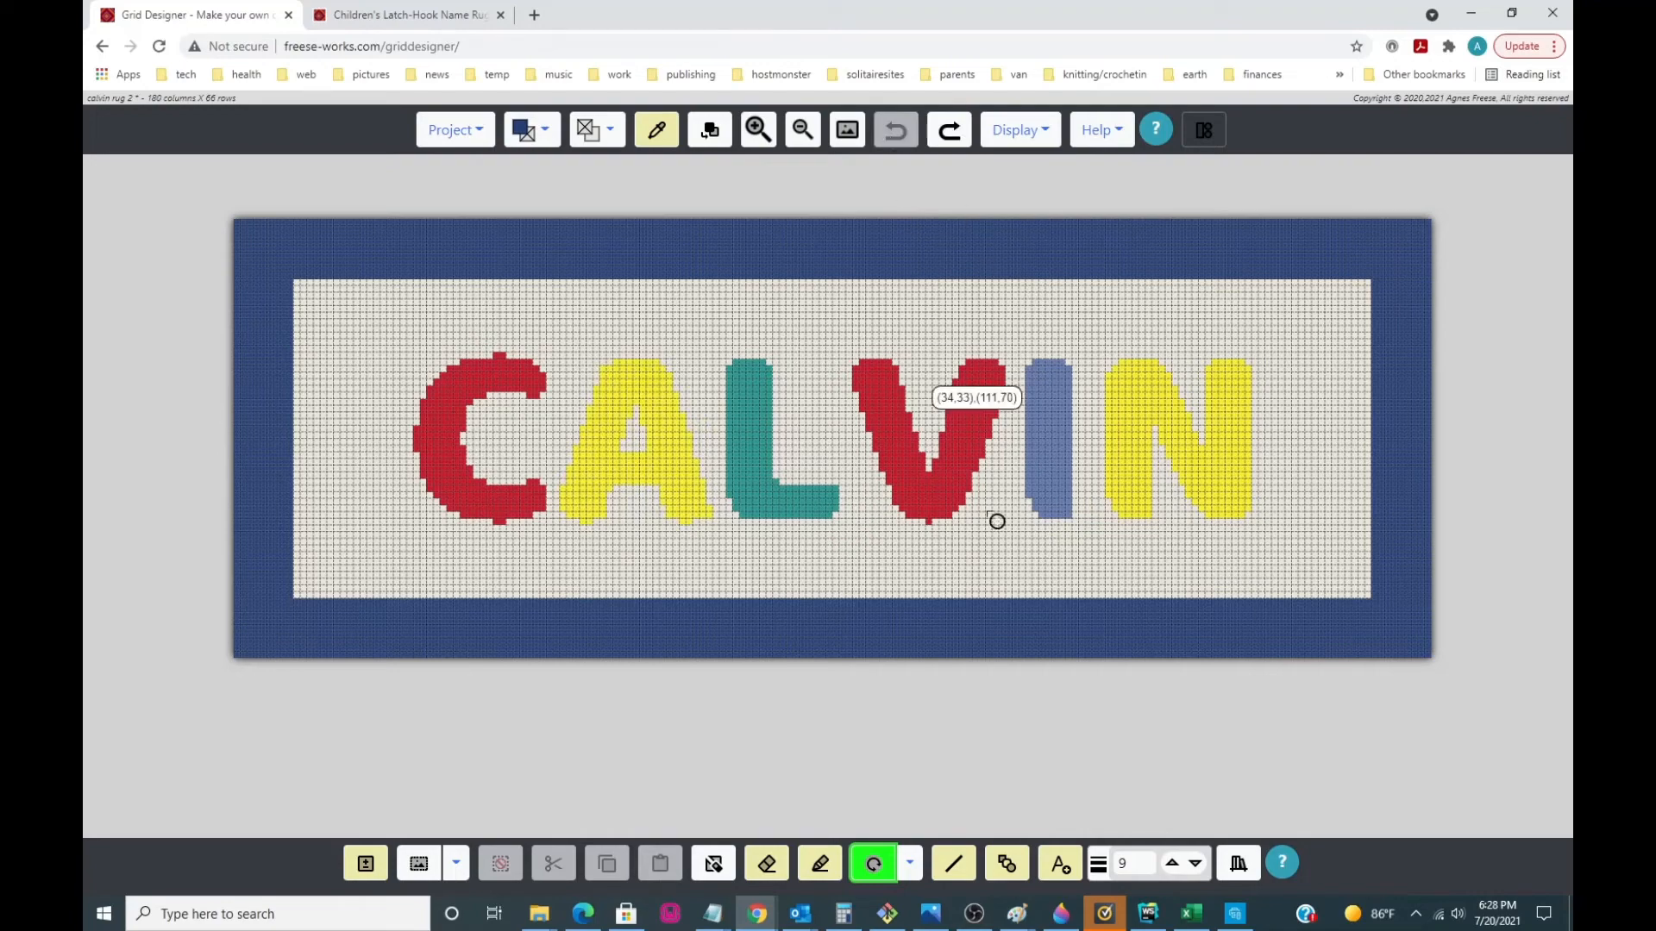
- Outline all six letters in Dark Cornflower with a line width of 1 and save the project
drag(1136, 860, 1116, 863)
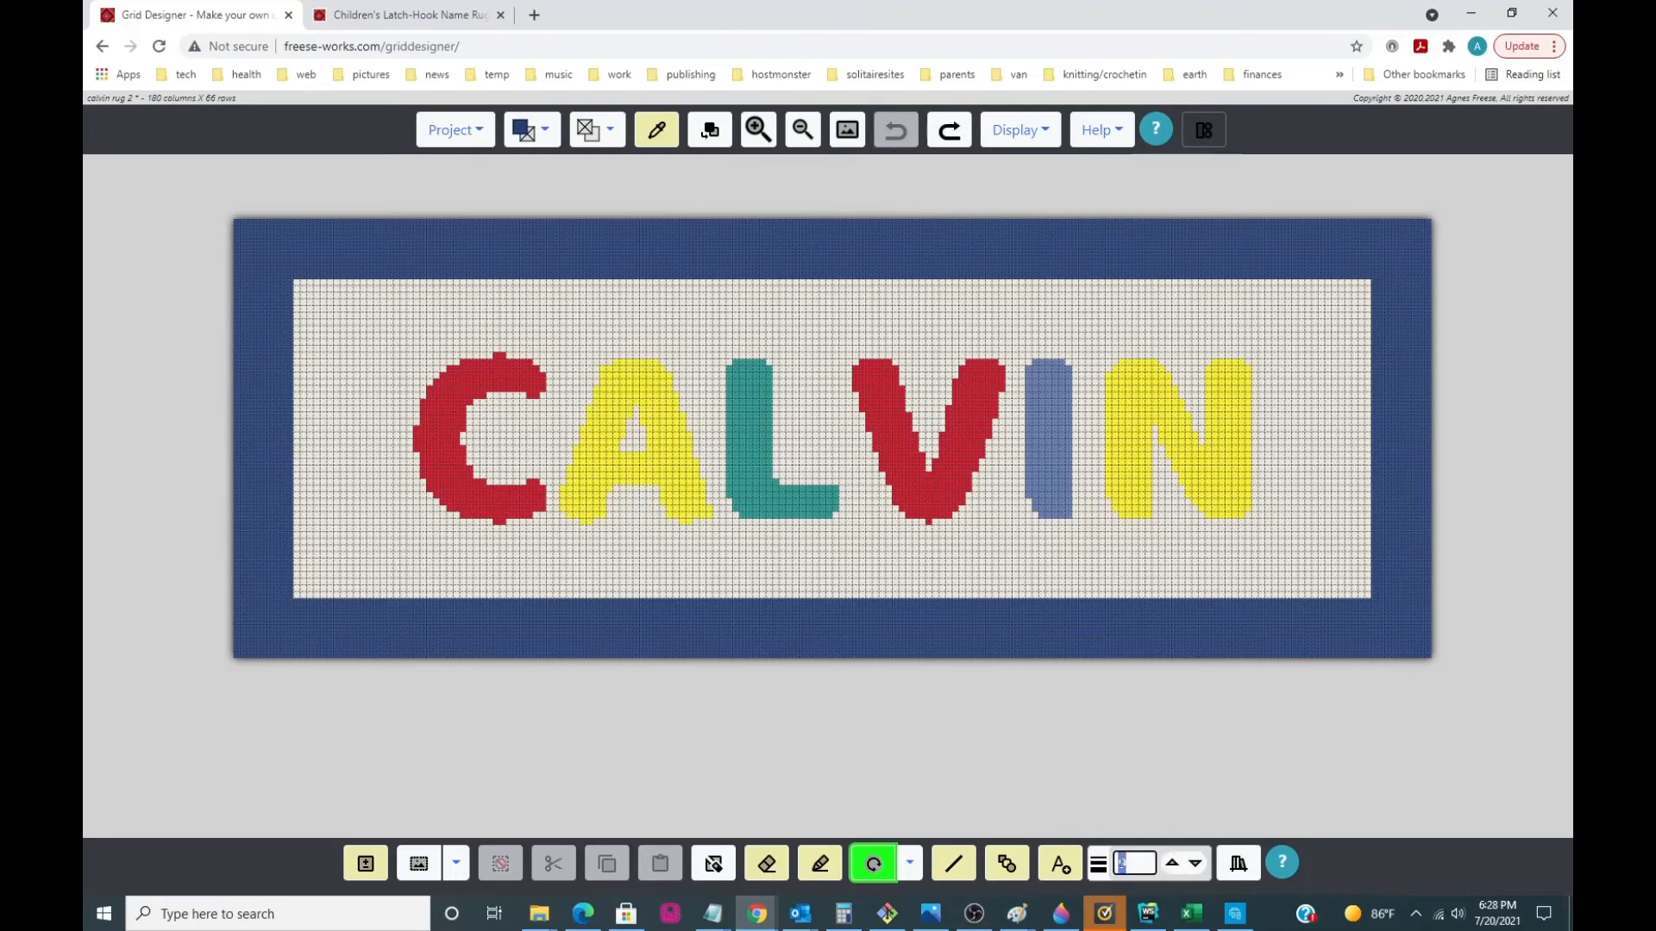
text(1)
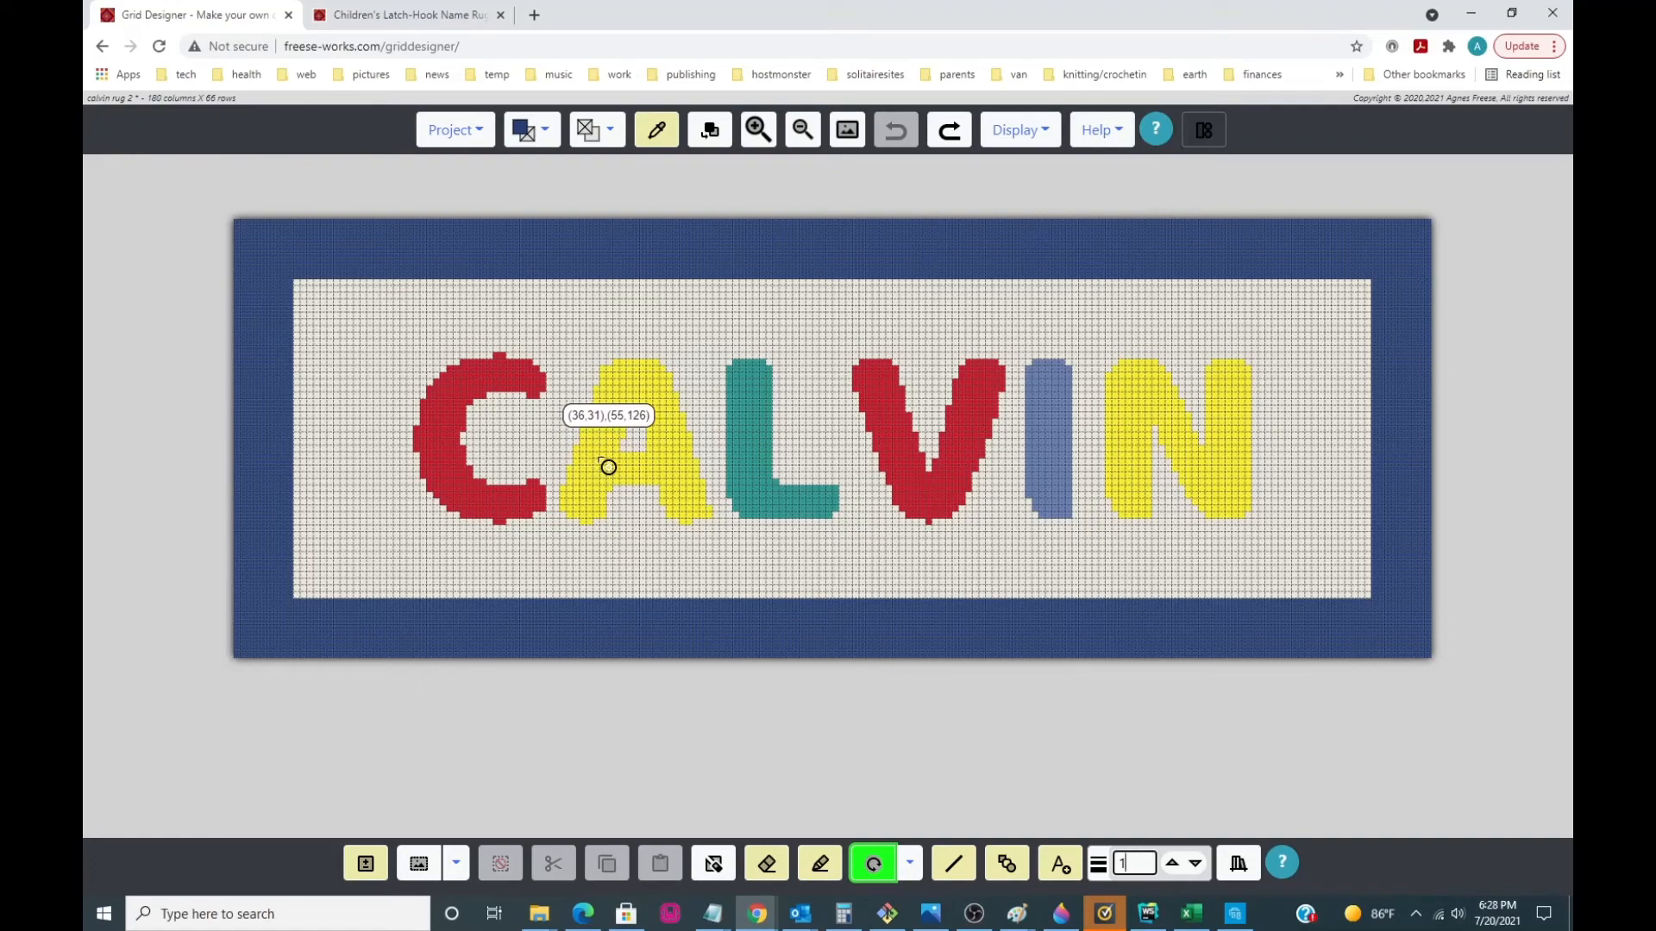
click(608, 467)
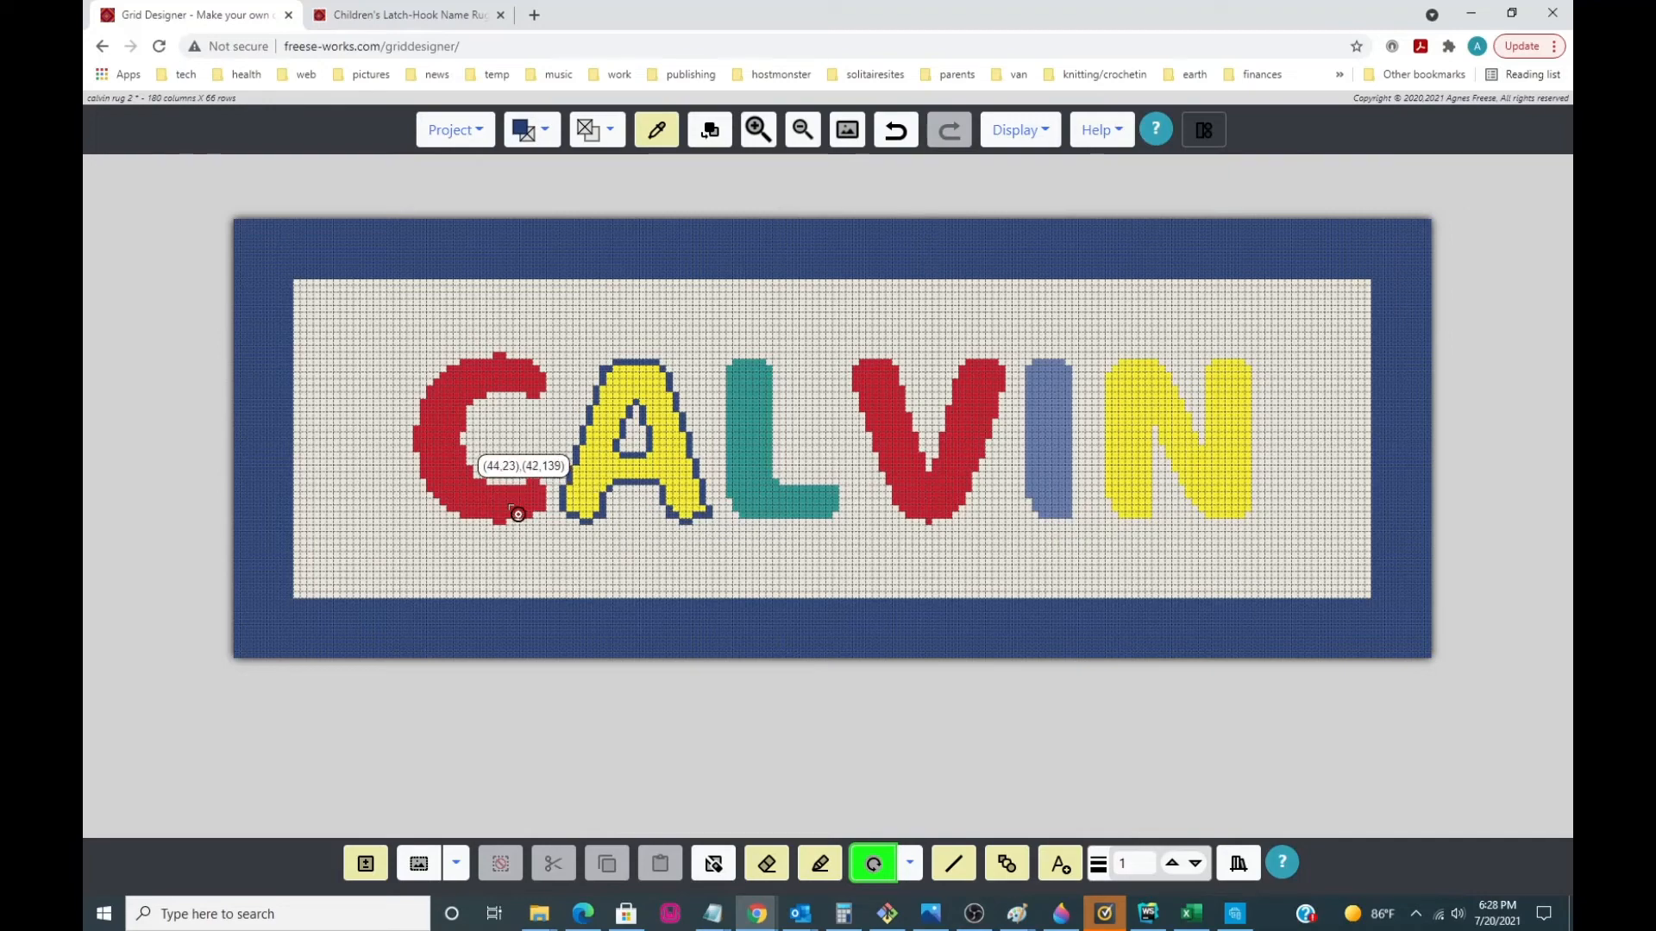
click(447, 465)
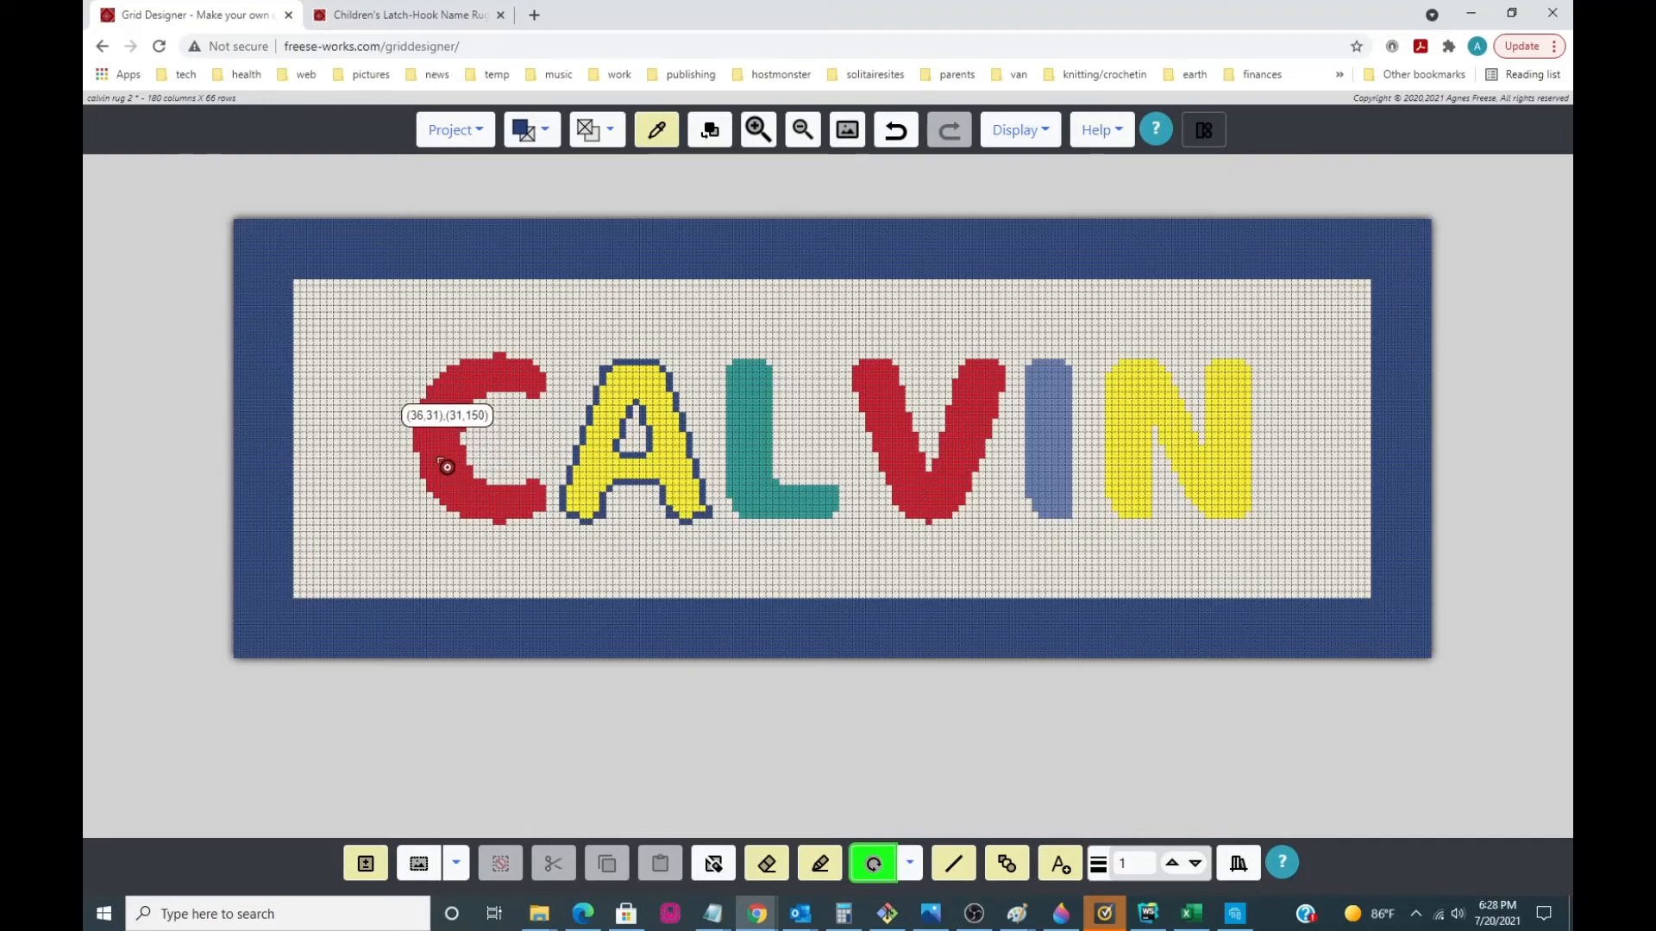
click(749, 470)
click(905, 464)
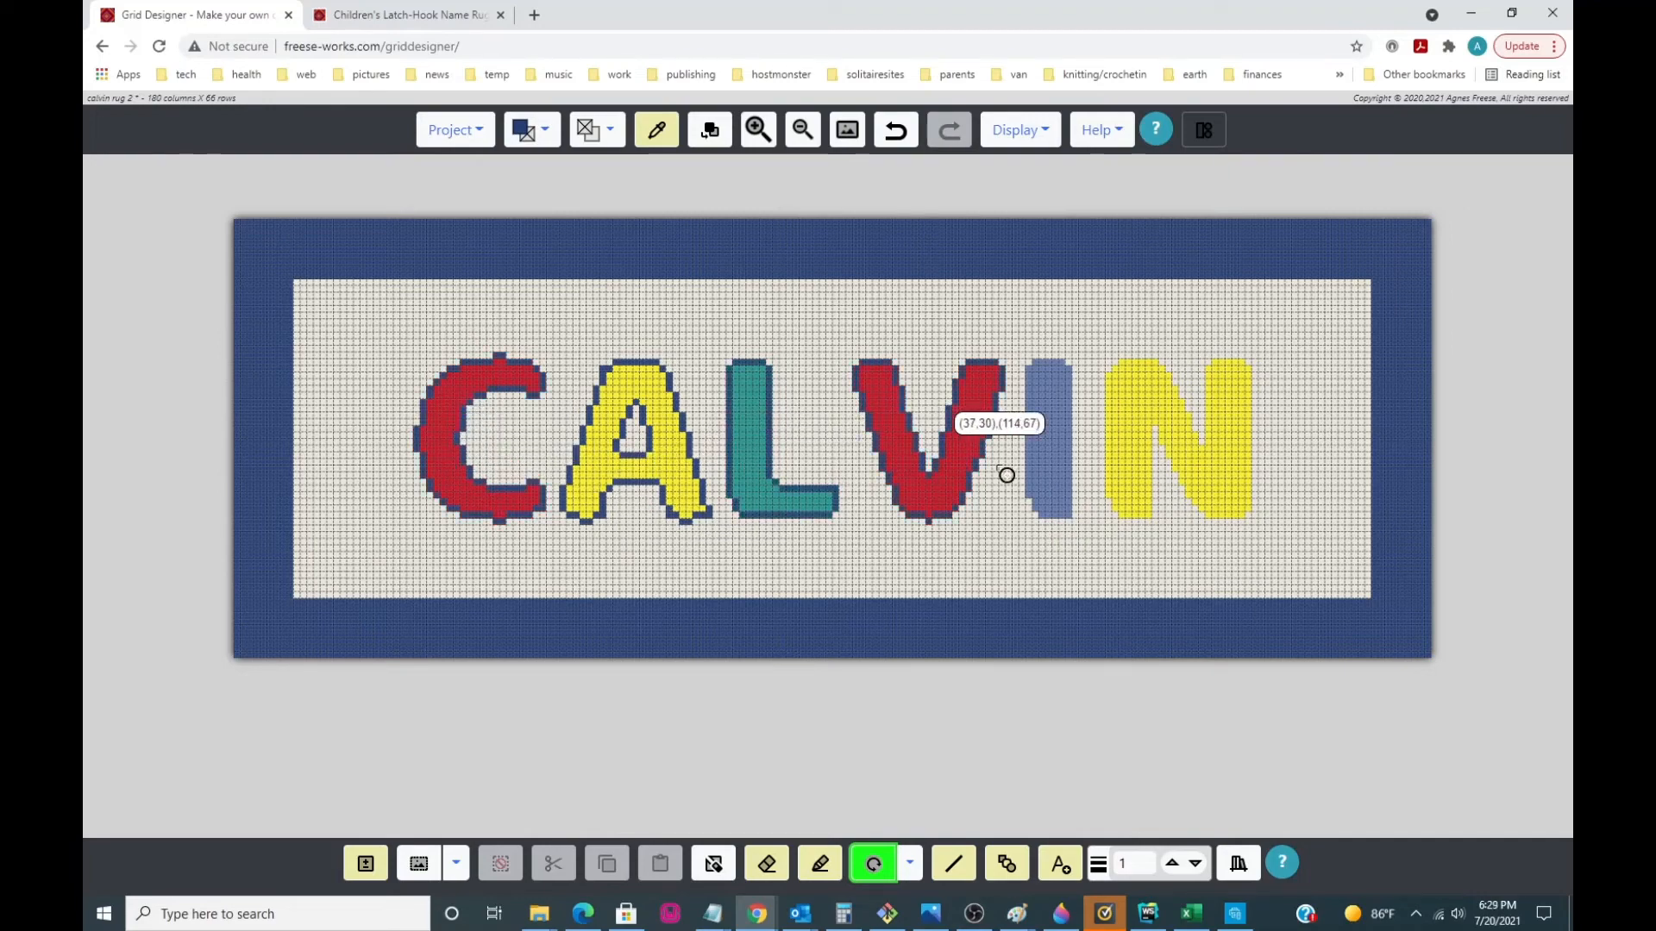
click(1051, 450)
click(1120, 435)
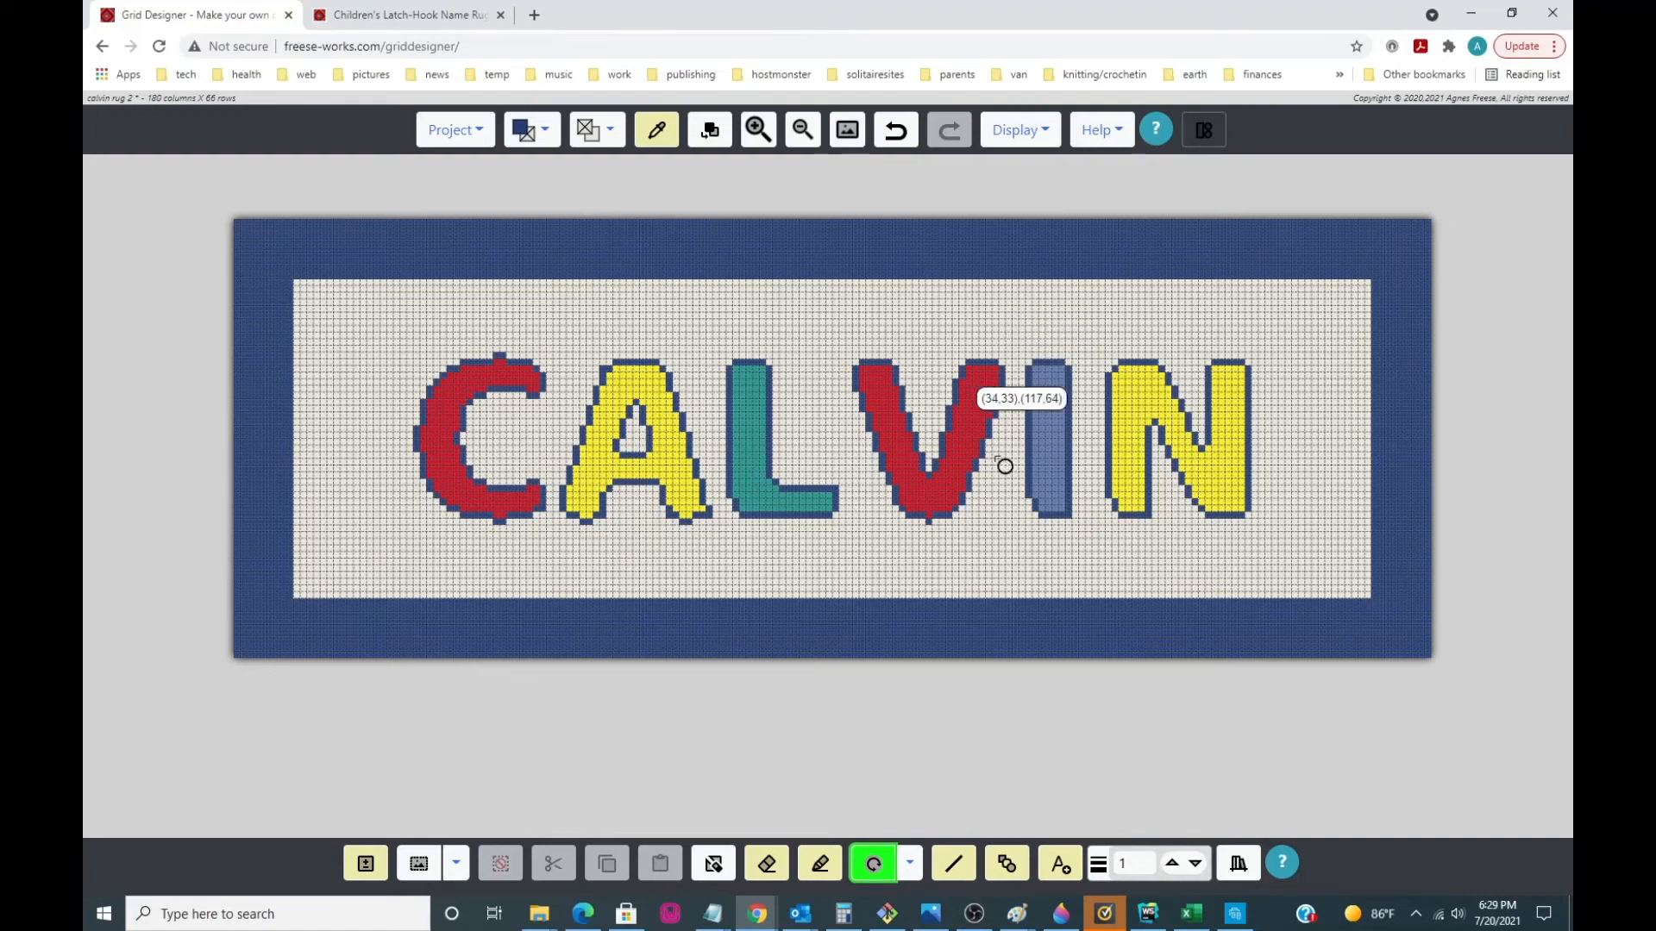
click(460, 133)
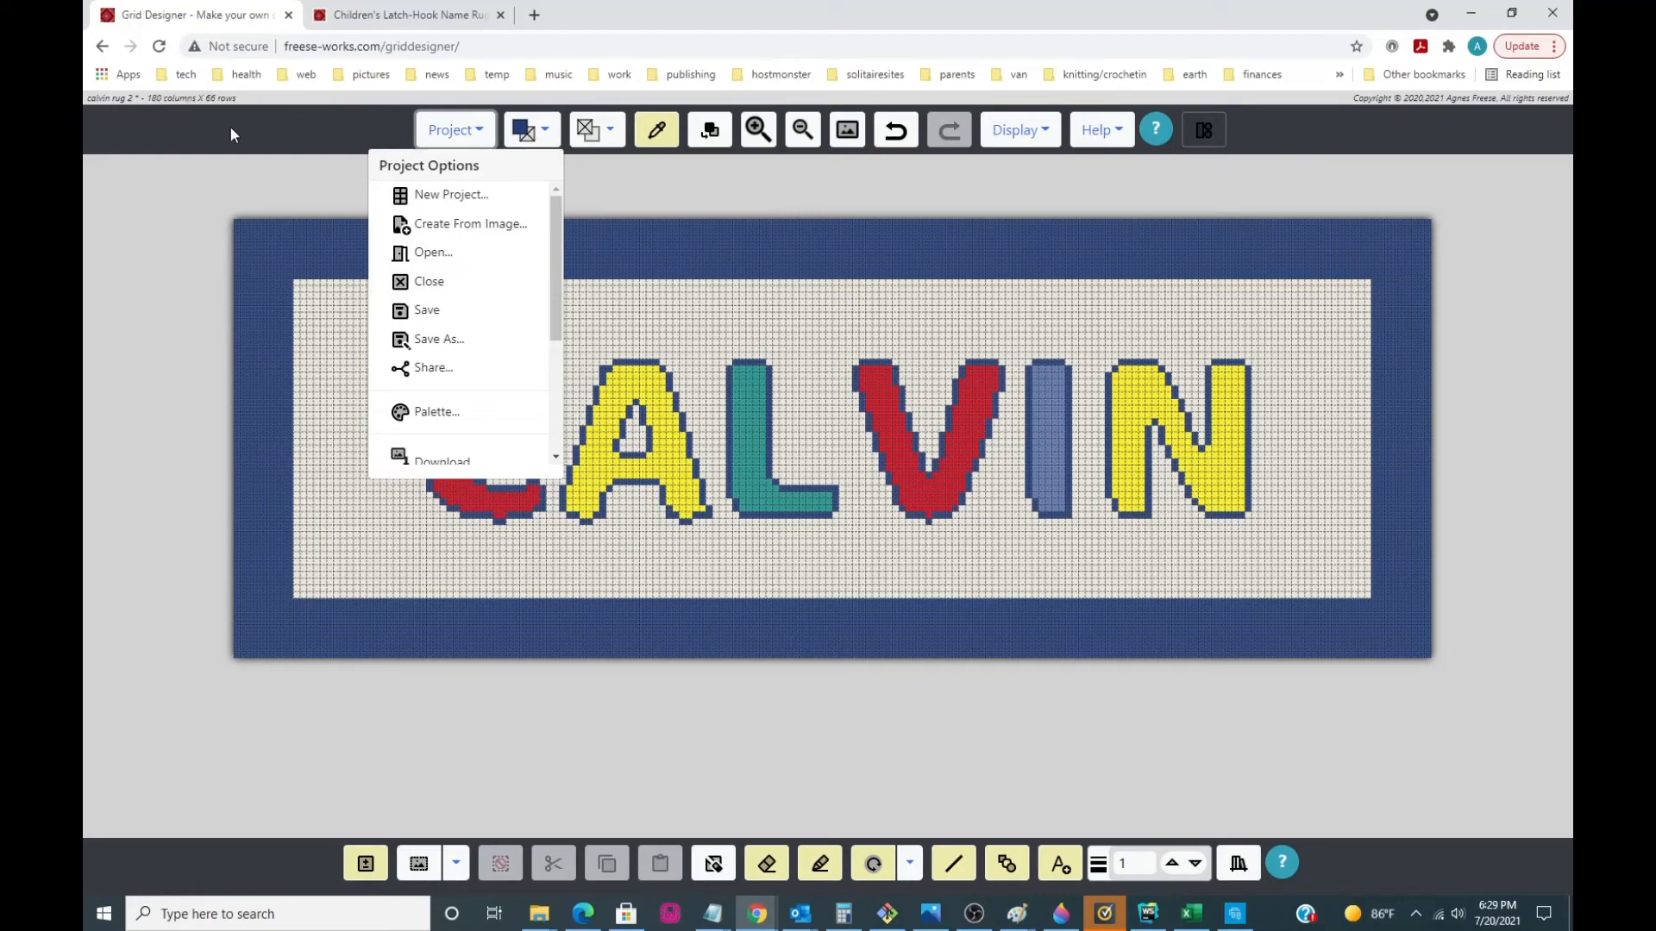
click(417, 311)
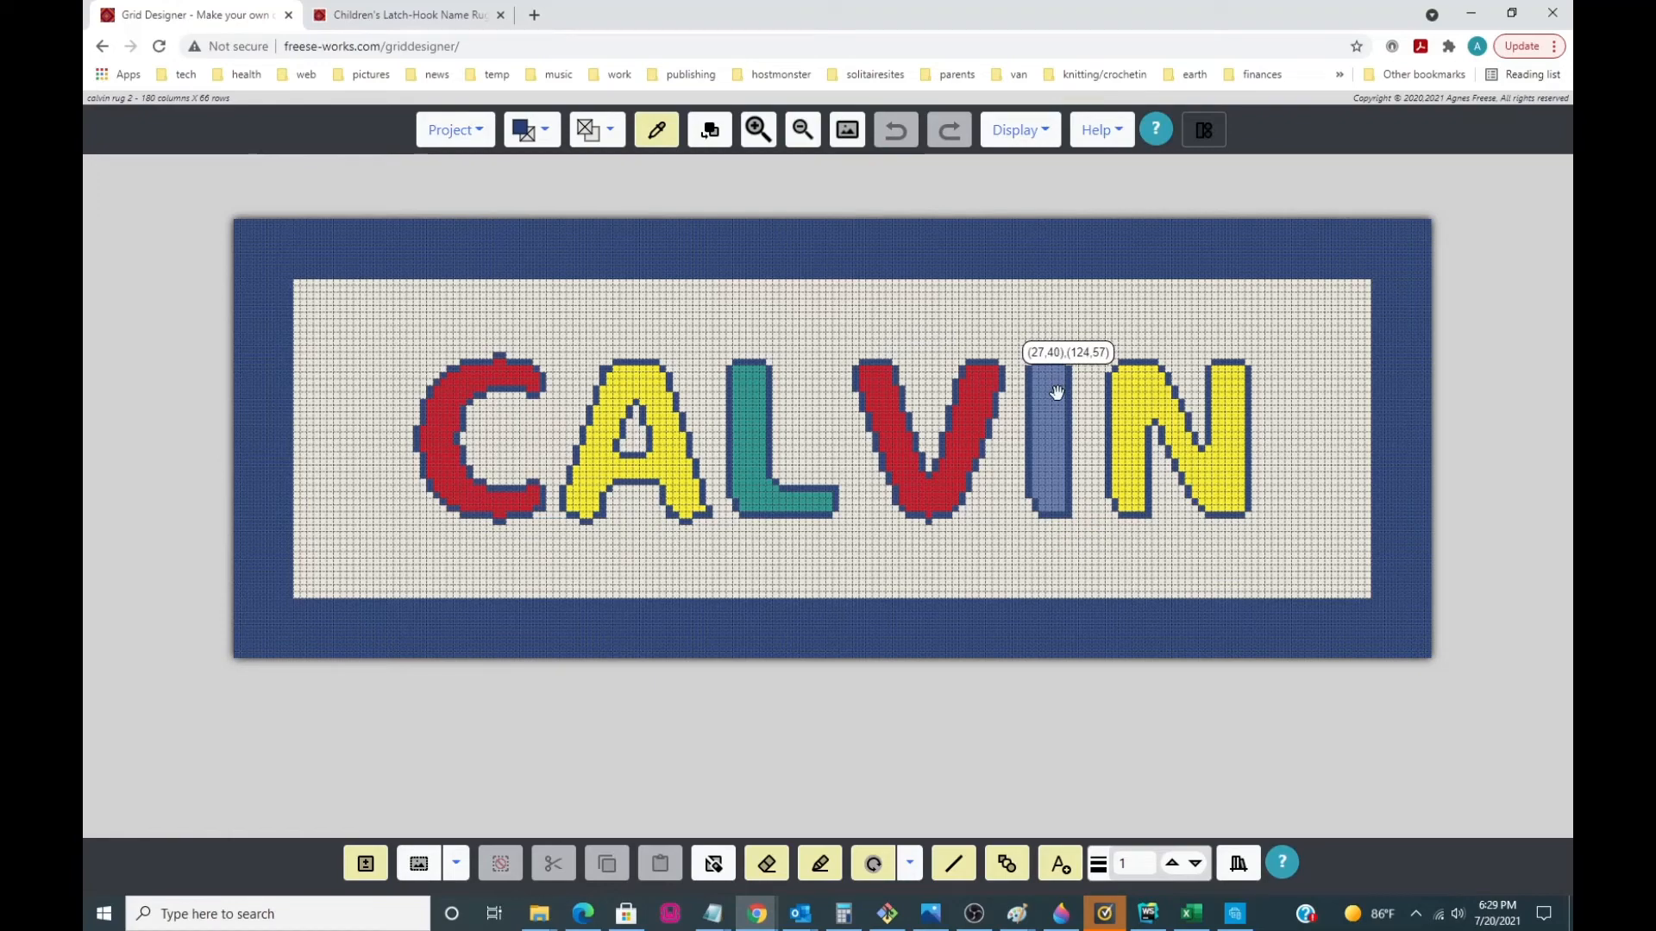
- Examine the project information, including grid size, finished size, palette and the cell usage of every colour in the list
click(444, 134)
scroll(448, 359, down, 1)
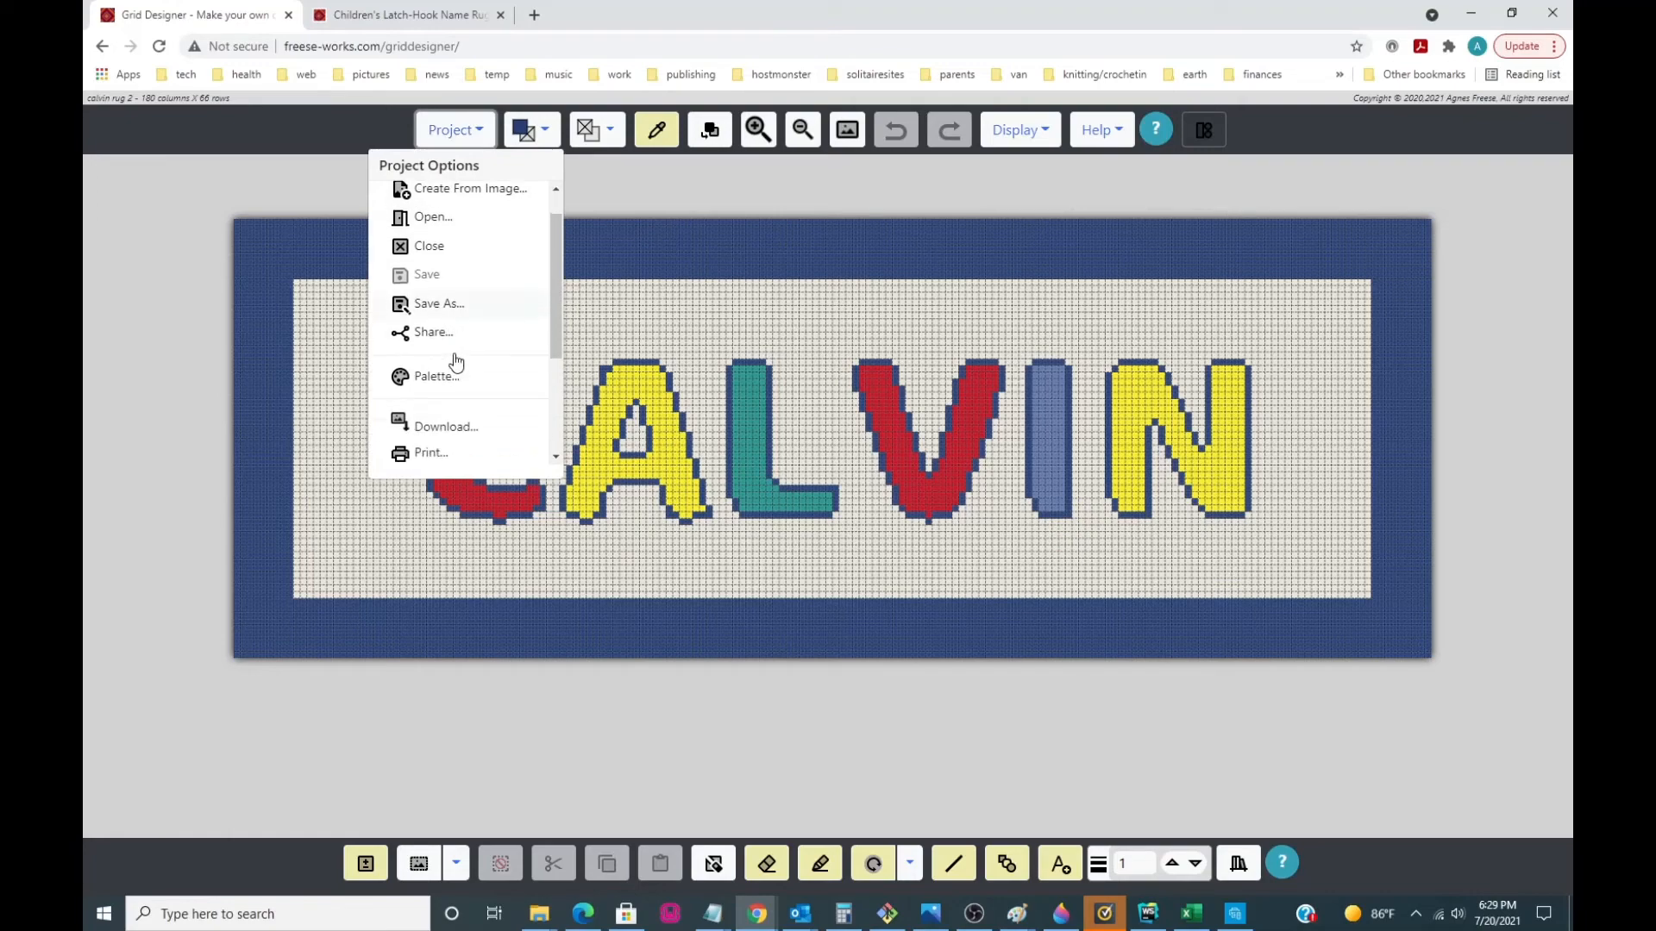
scroll(457, 363, up, 1)
scroll(446, 310, down, 3)
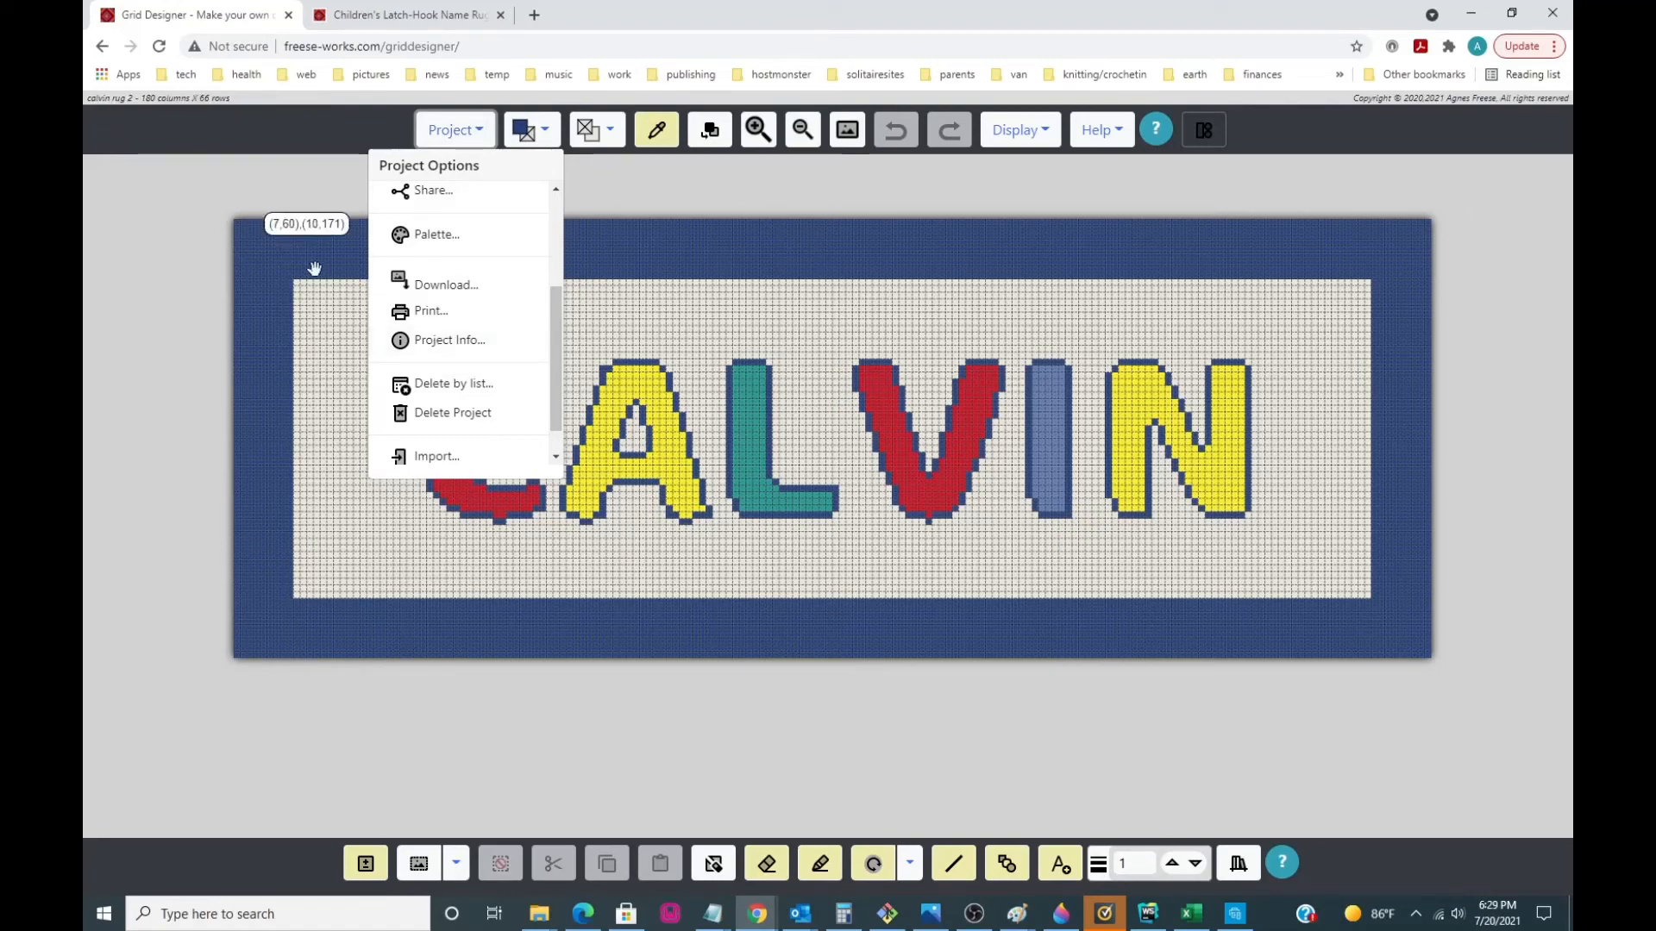
click(425, 343)
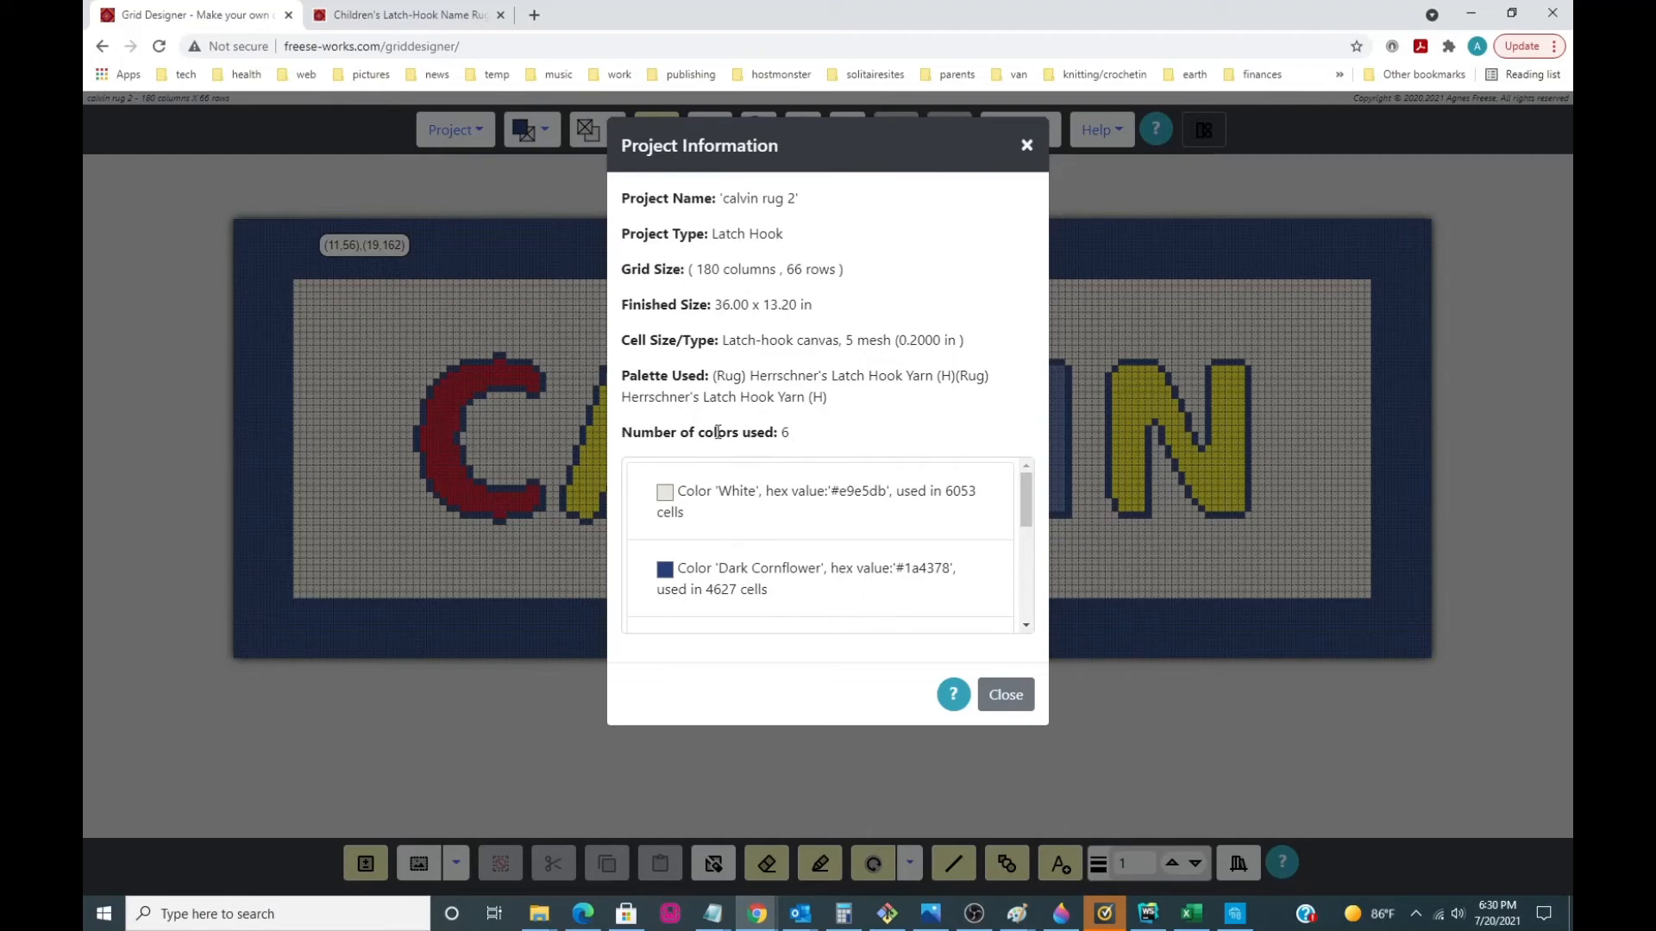
scroll(858, 543, down, 1)
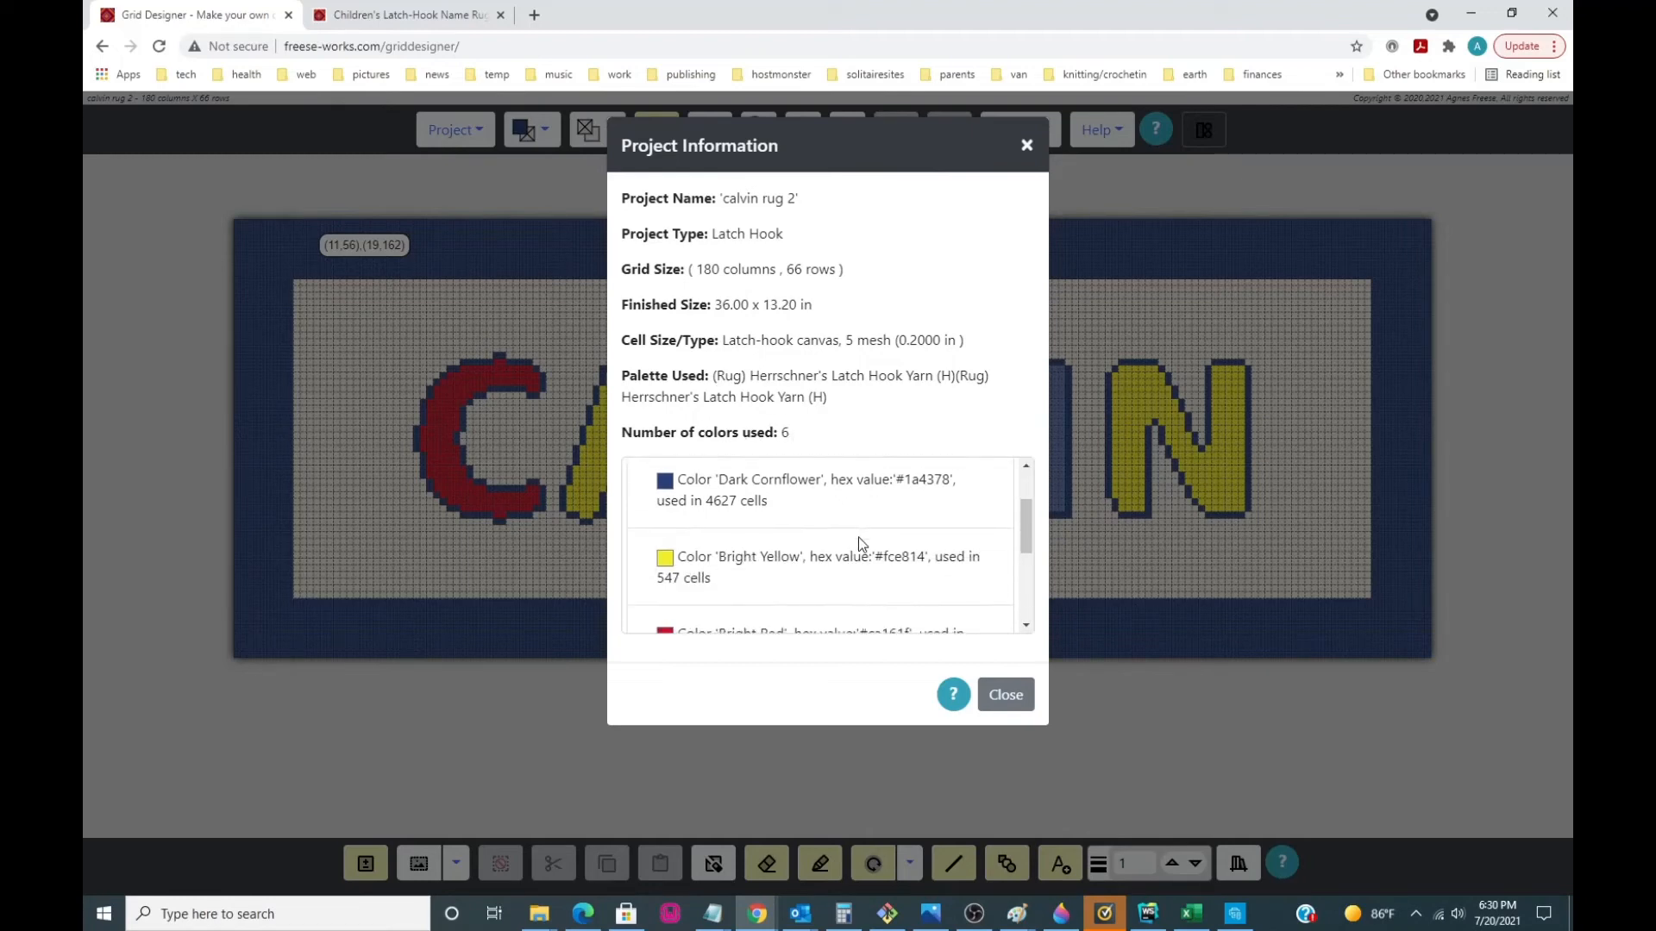
scroll(857, 543, up, 1)
scroll(919, 527, down, 4)
scroll(921, 528, up, 4)
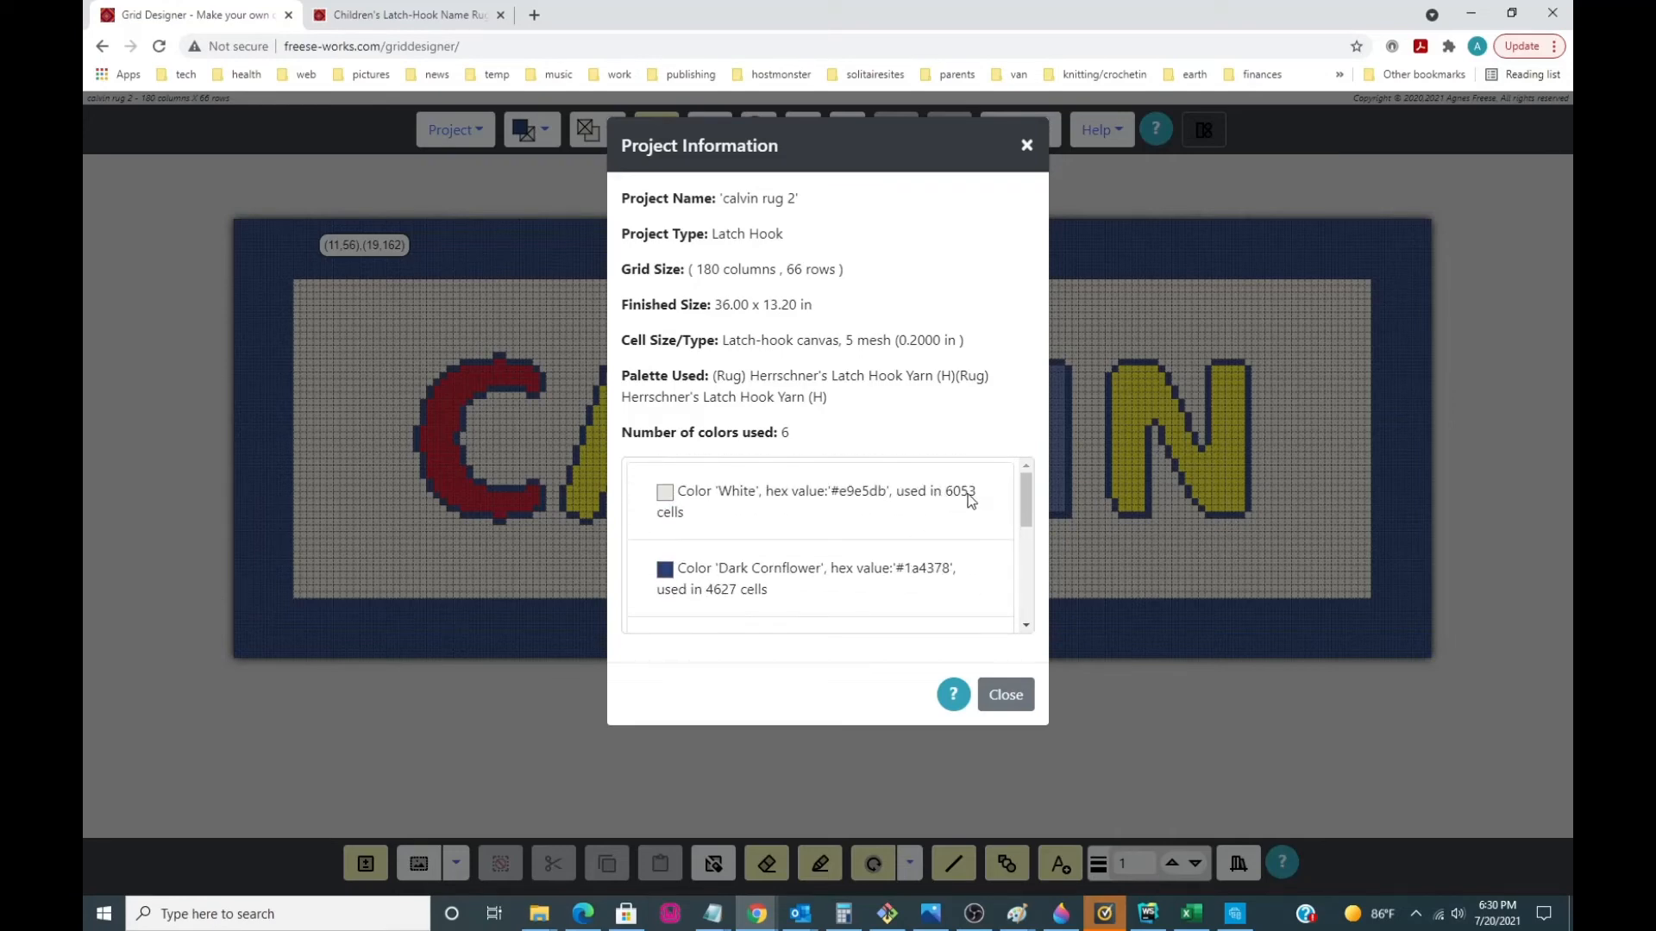
scroll(833, 545, down, 1)
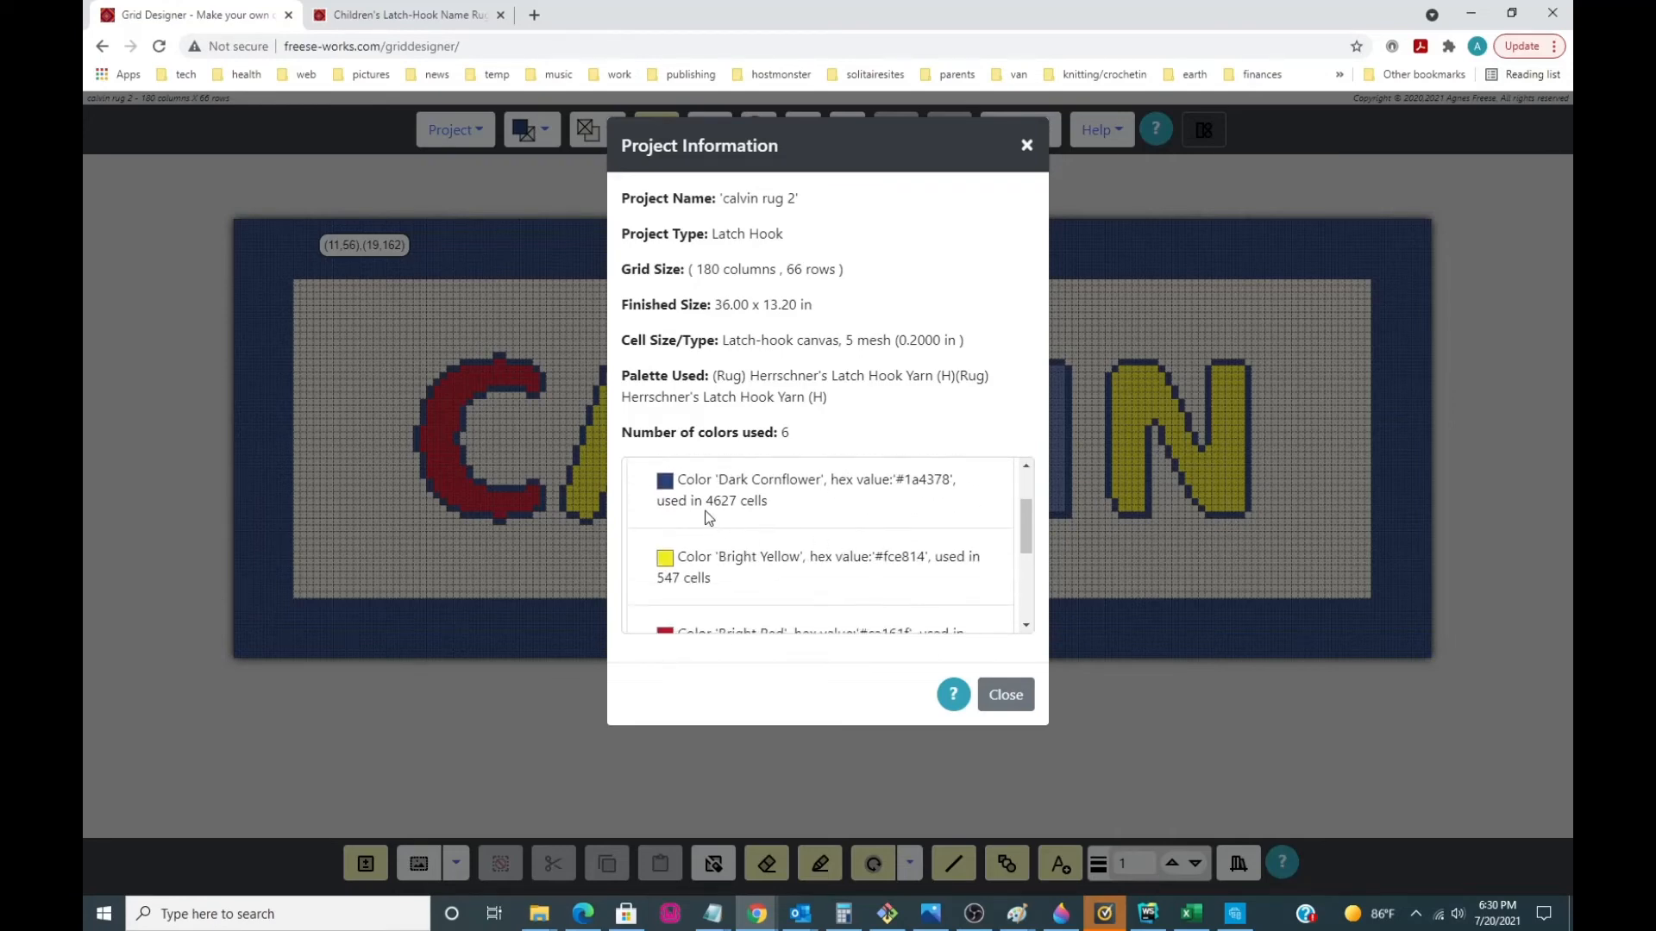
scroll(863, 522, up, 1)
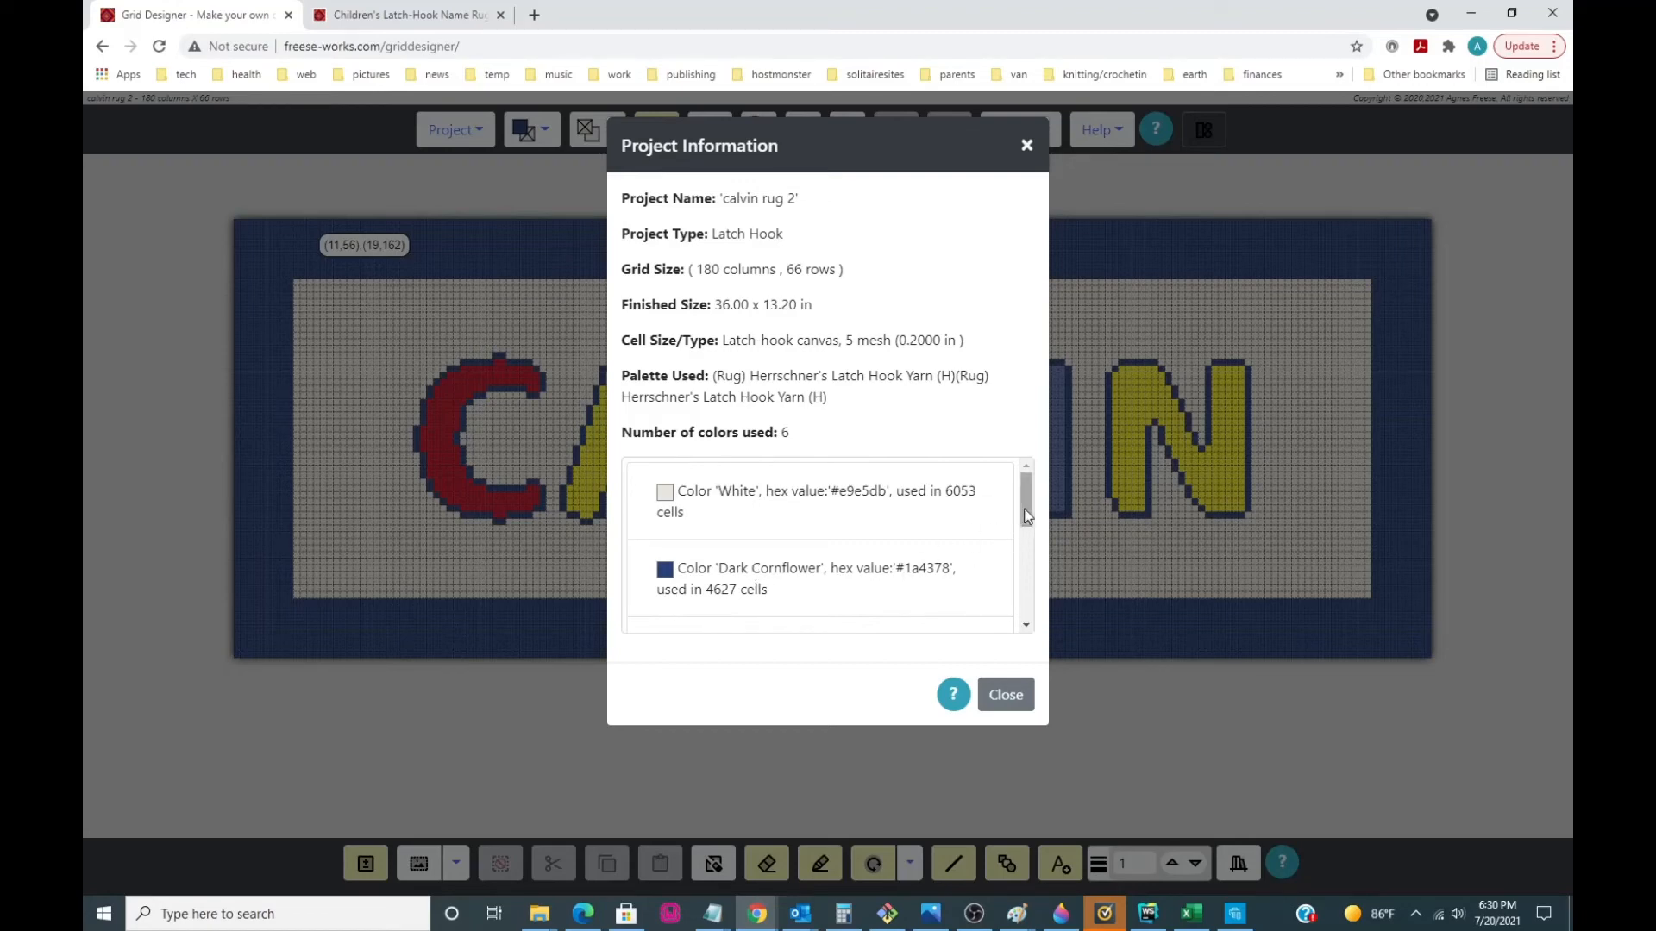
mouse_move(1028, 516)
mouse_down()
mouse_move(1035, 607)
mouse_move(1035, 506)
mouse_up()
mouse_move(1026, 510)
mouse_down()
mouse_move(1045, 610)
mouse_move(1029, 492)
mouse_up()
scroll(1031, 608, down, 4)
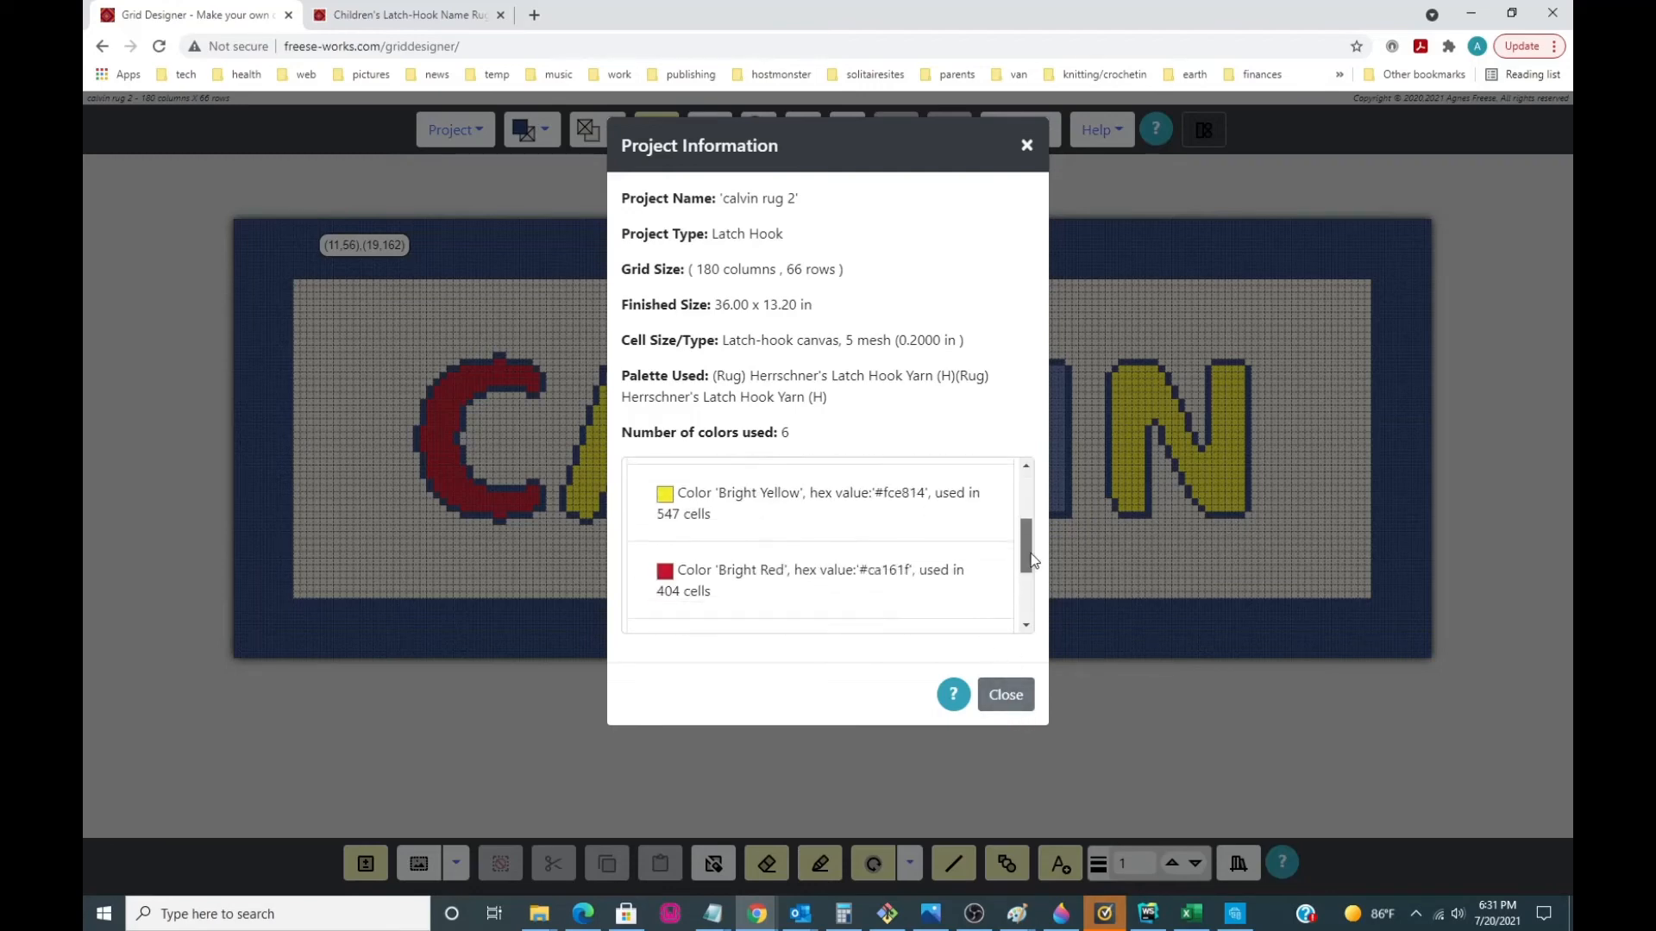
scroll(1036, 607, up, 4)
drag(1041, 500, 1036, 610)
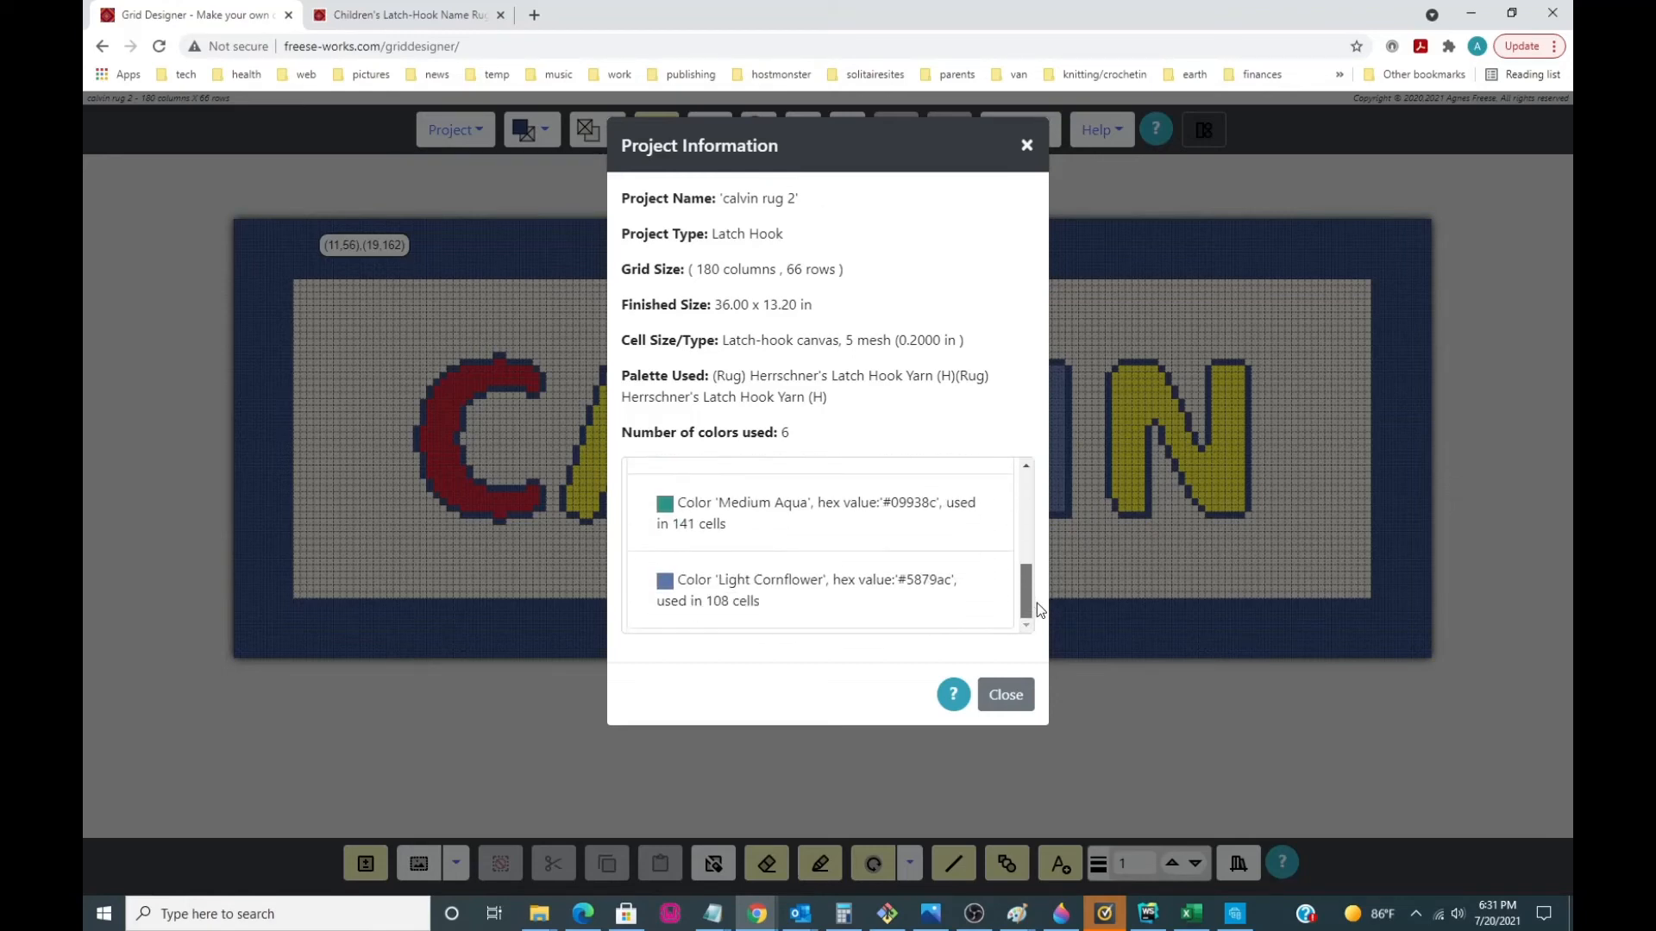
click(1006, 700)
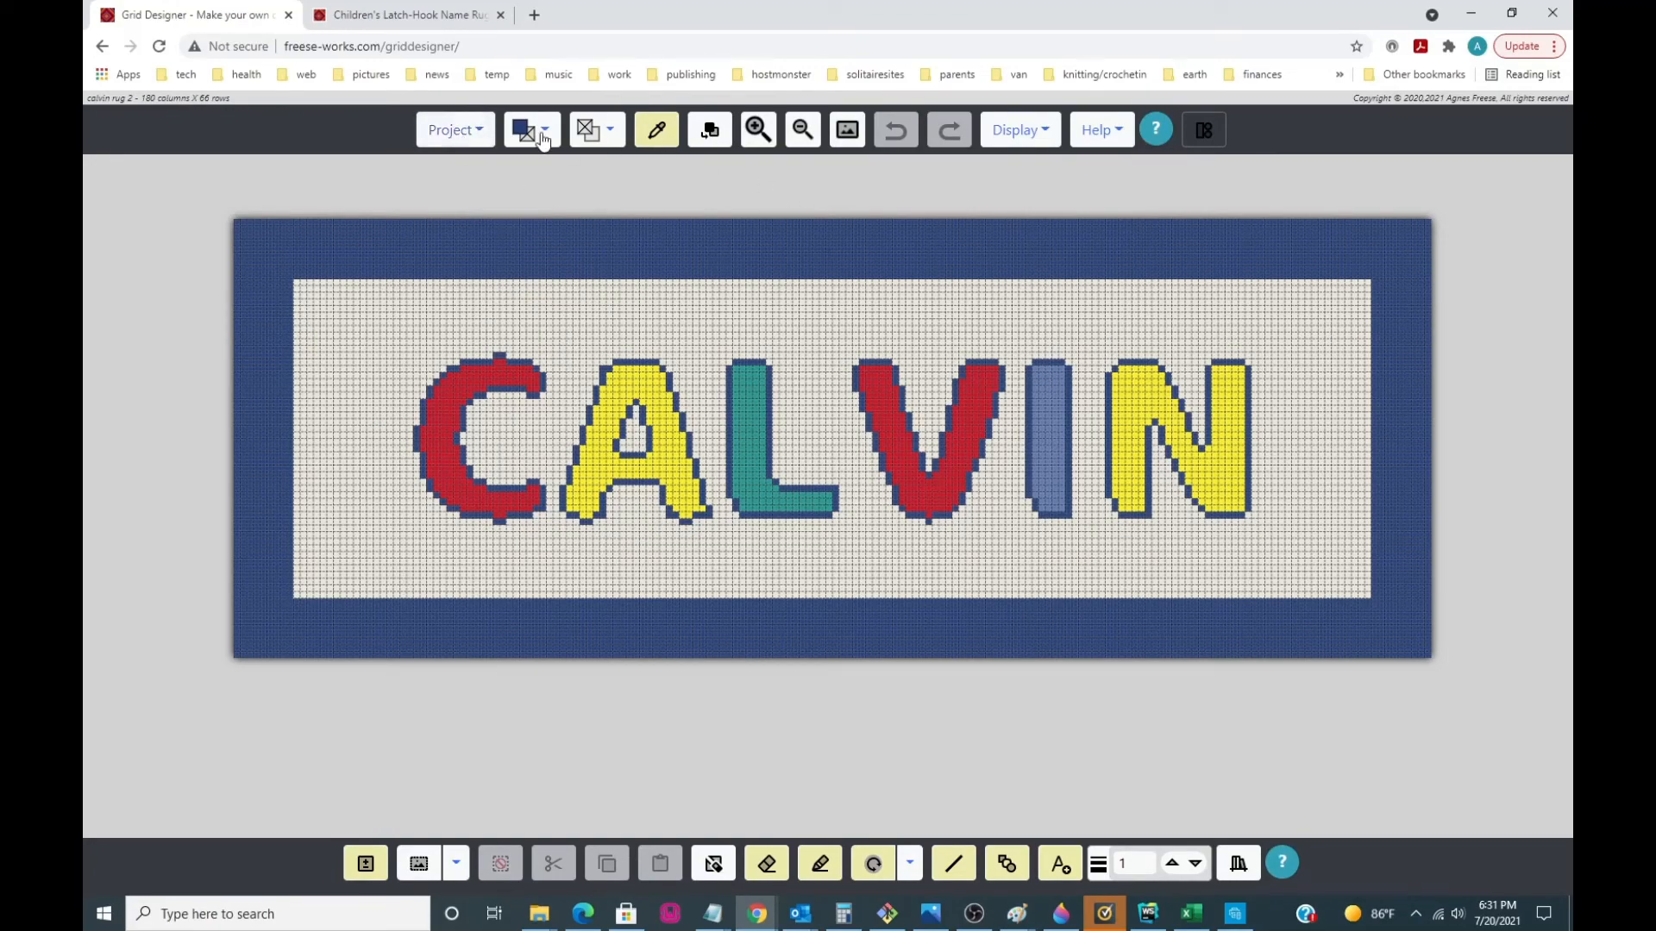
click(445, 137)
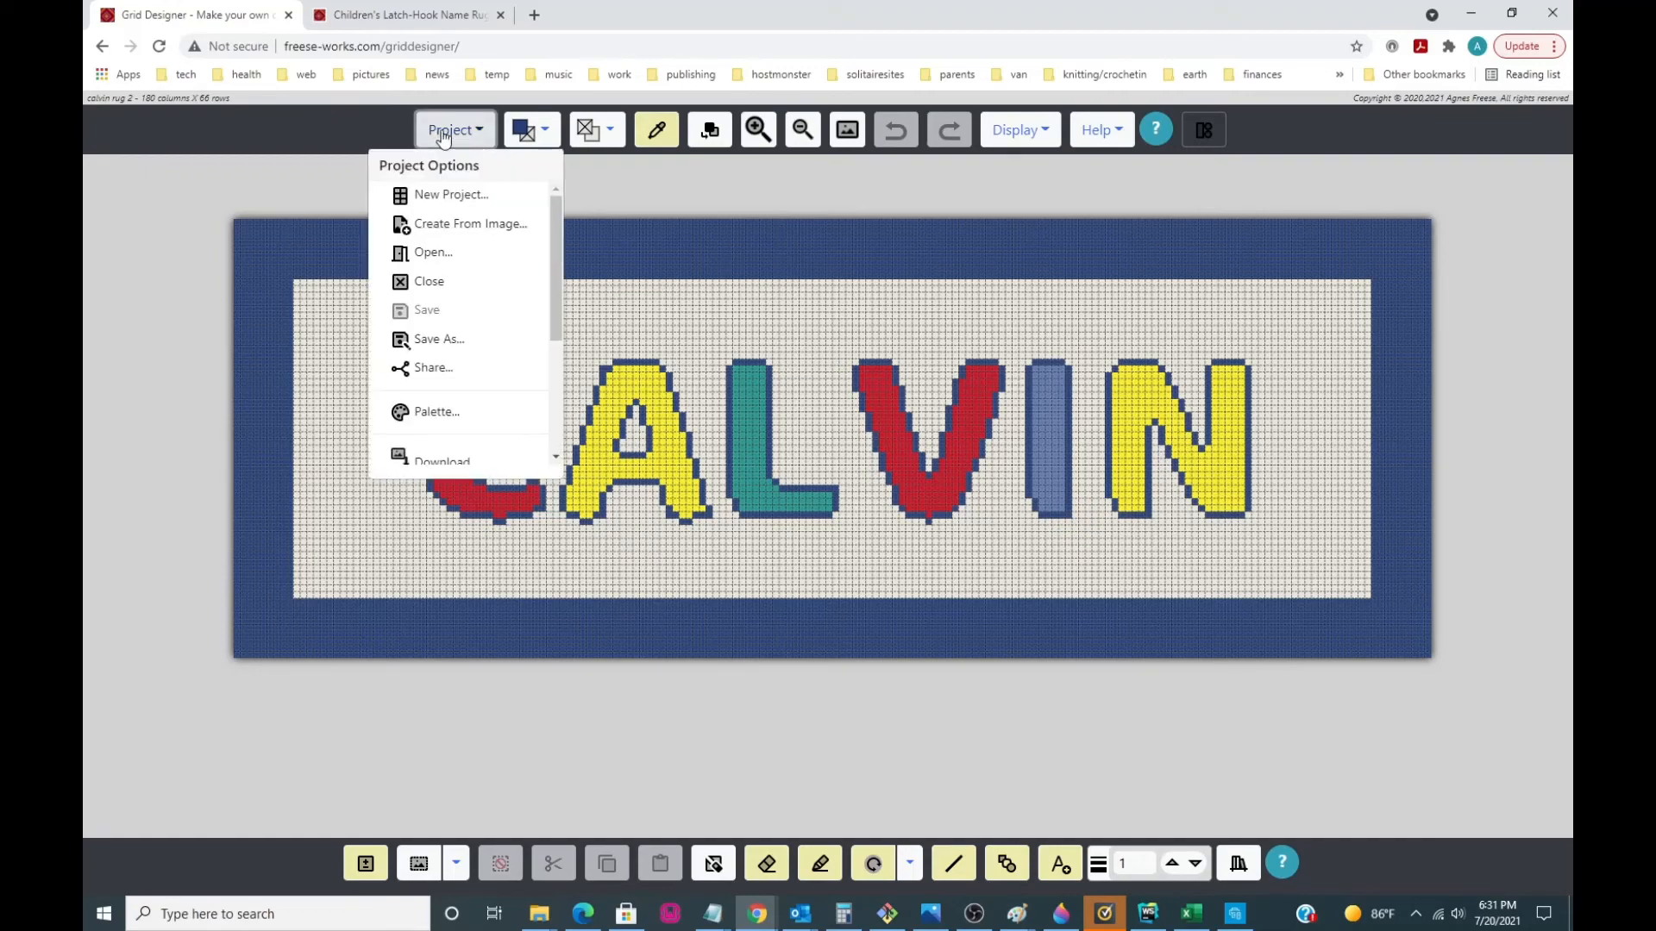
scroll(503, 310, down, 1)
scroll(503, 310, down, 2)
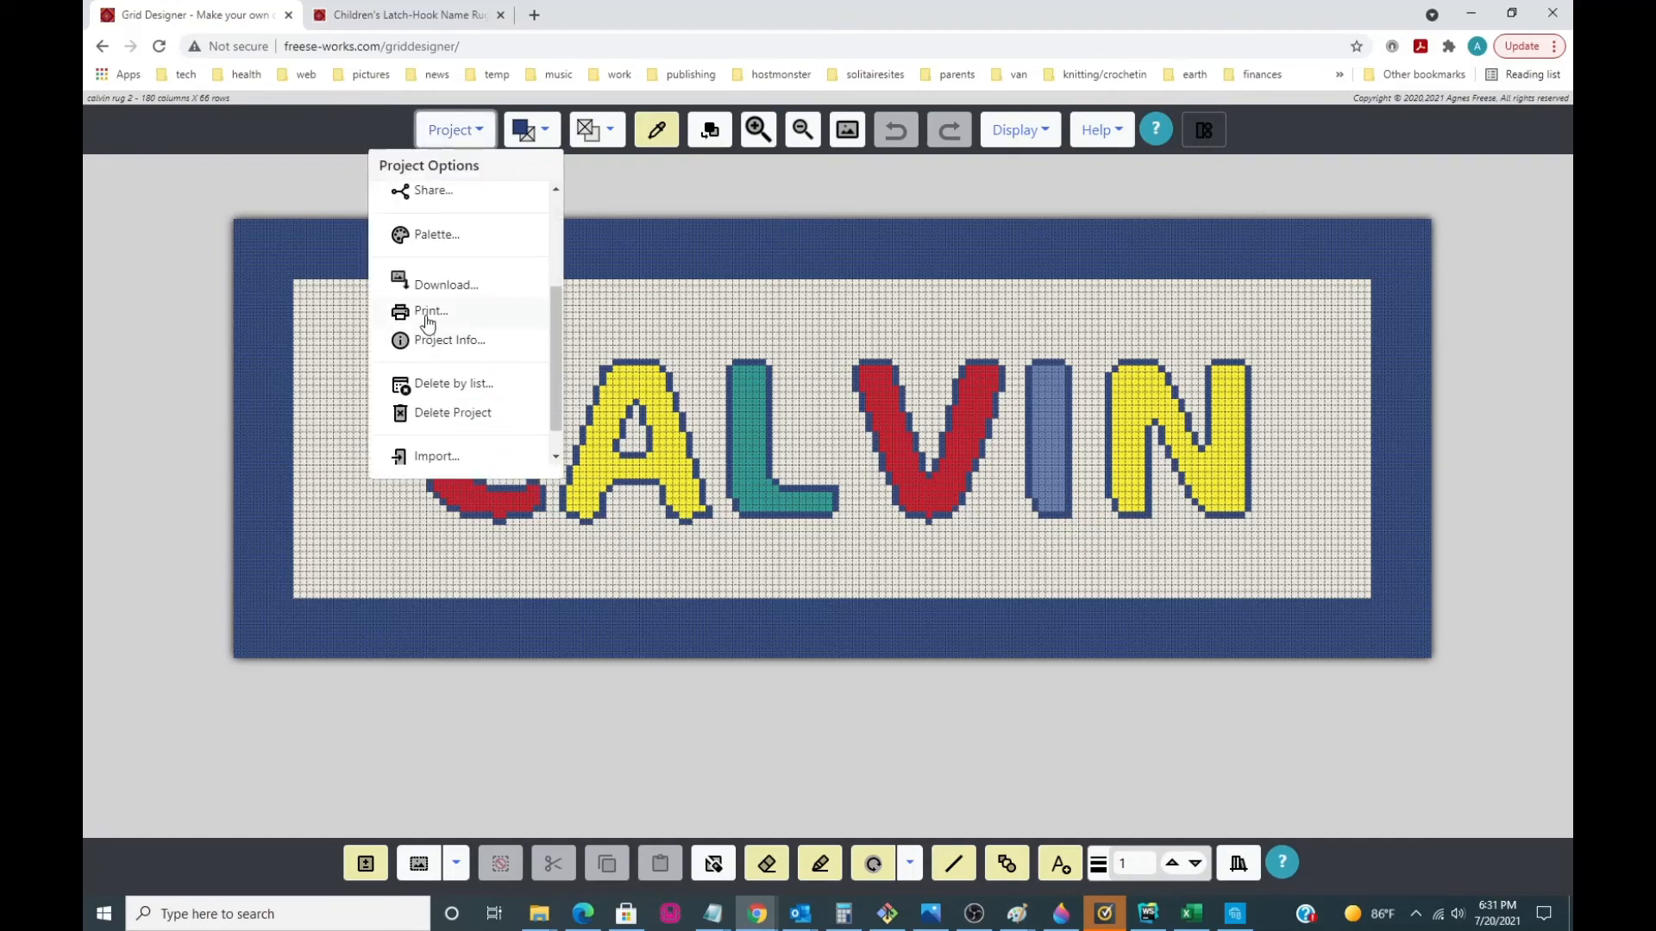
click(457, 137)
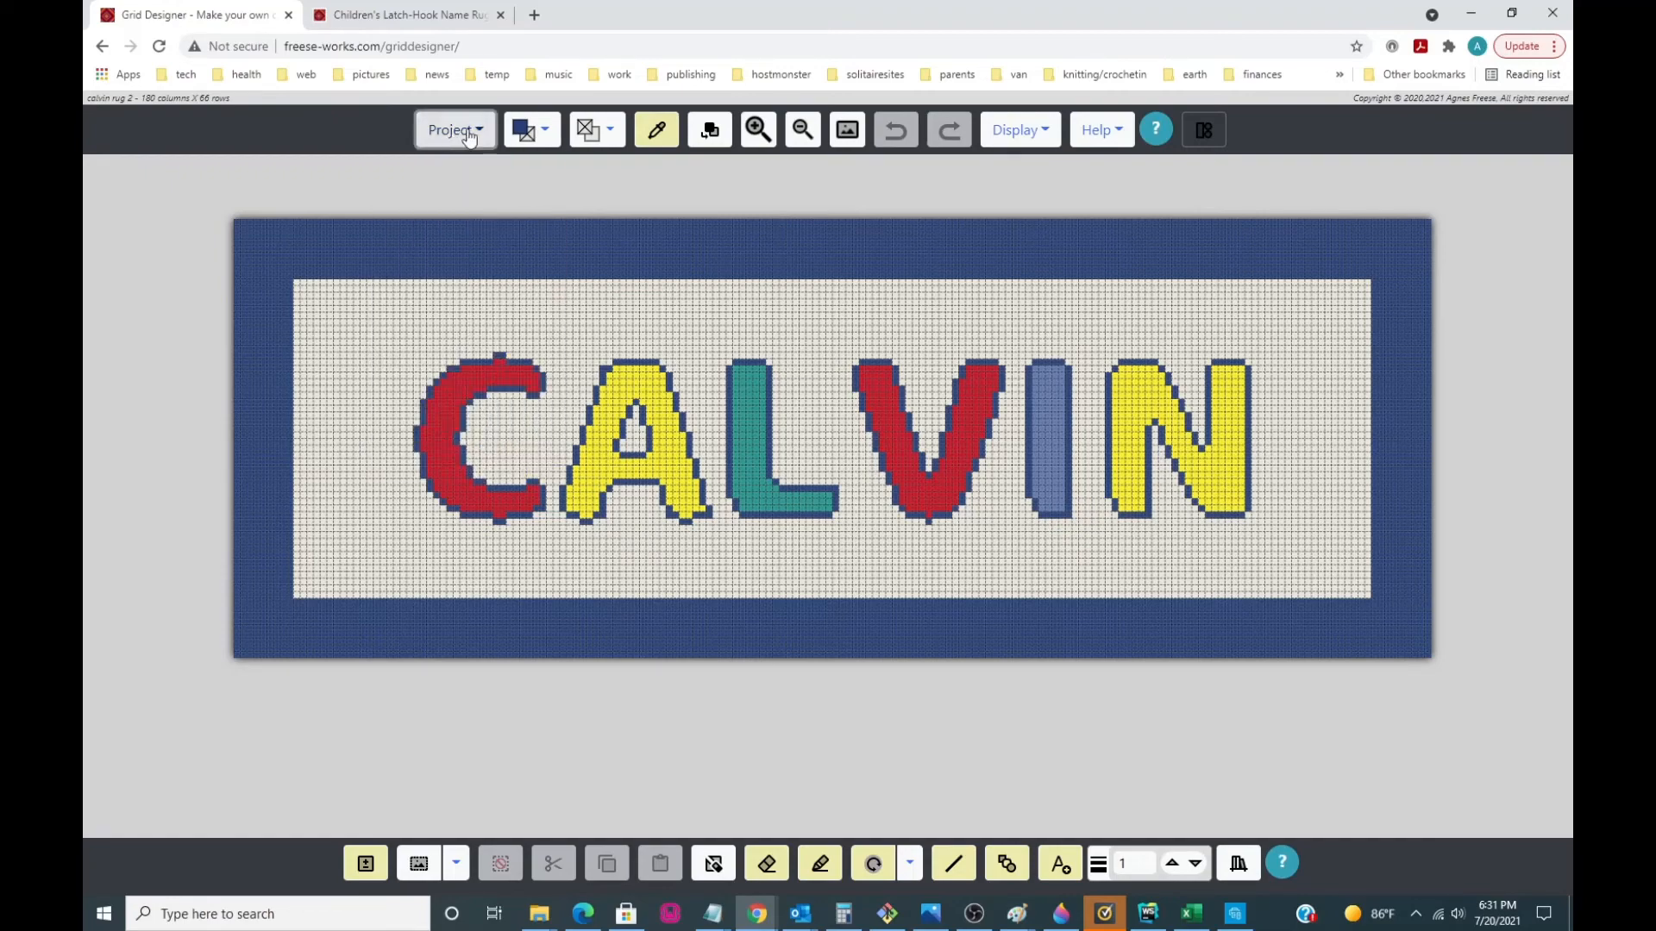
- Set heavy rule lines to every 5 cells and turn on the grid's row and column numbering
click(1016, 137)
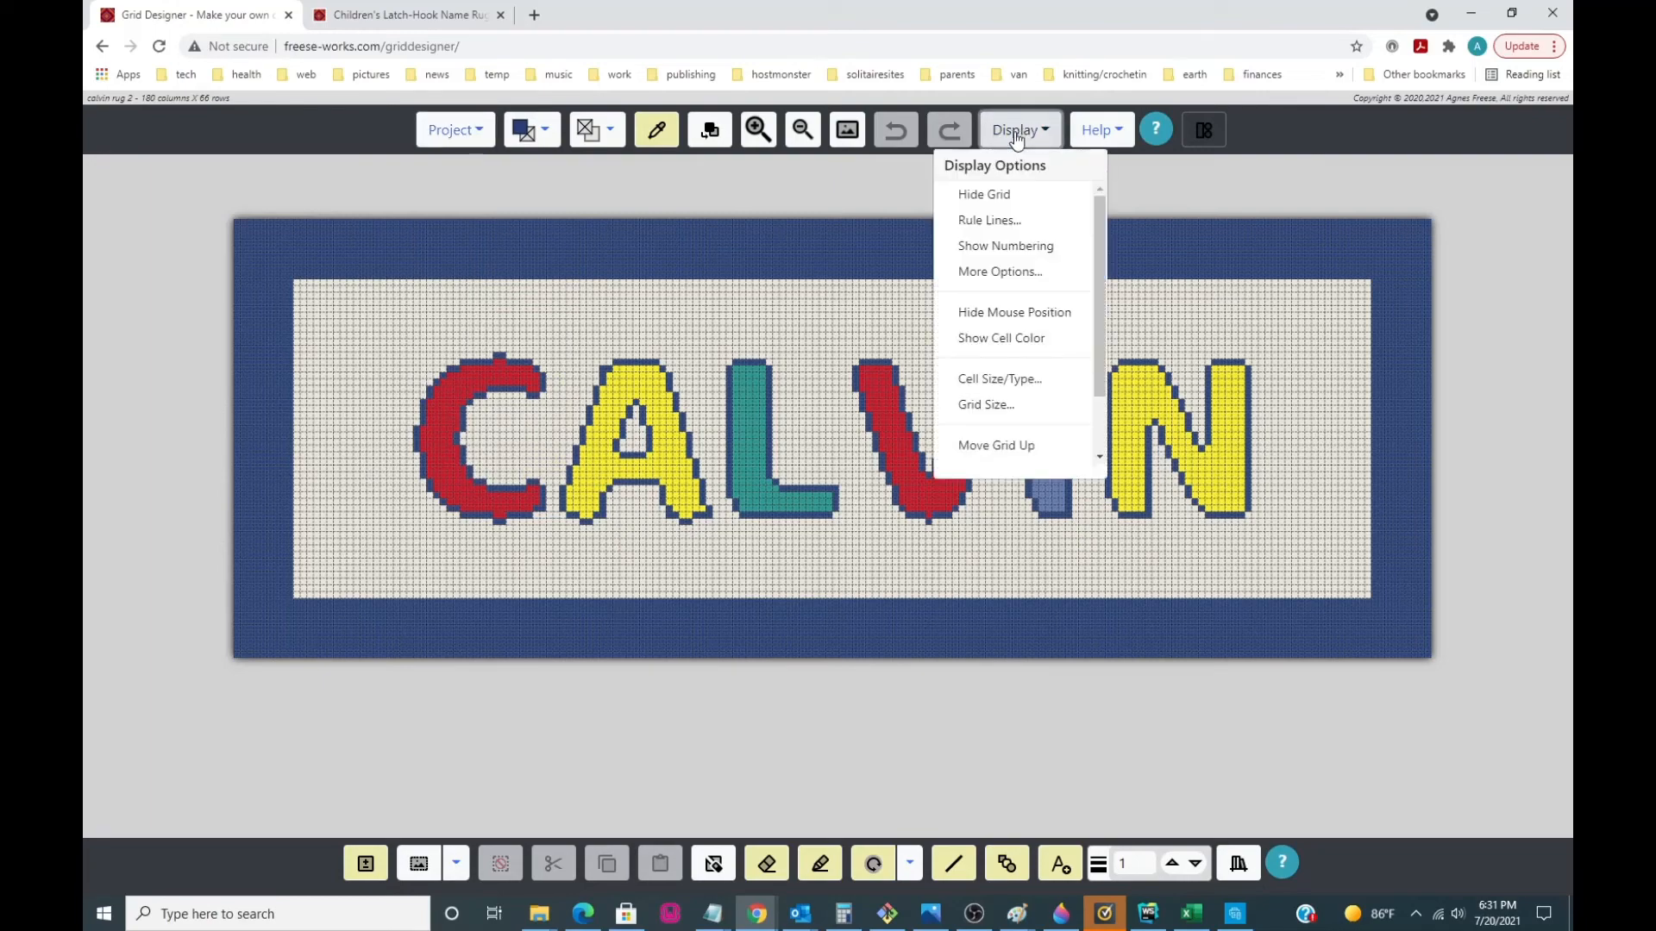
click(1009, 226)
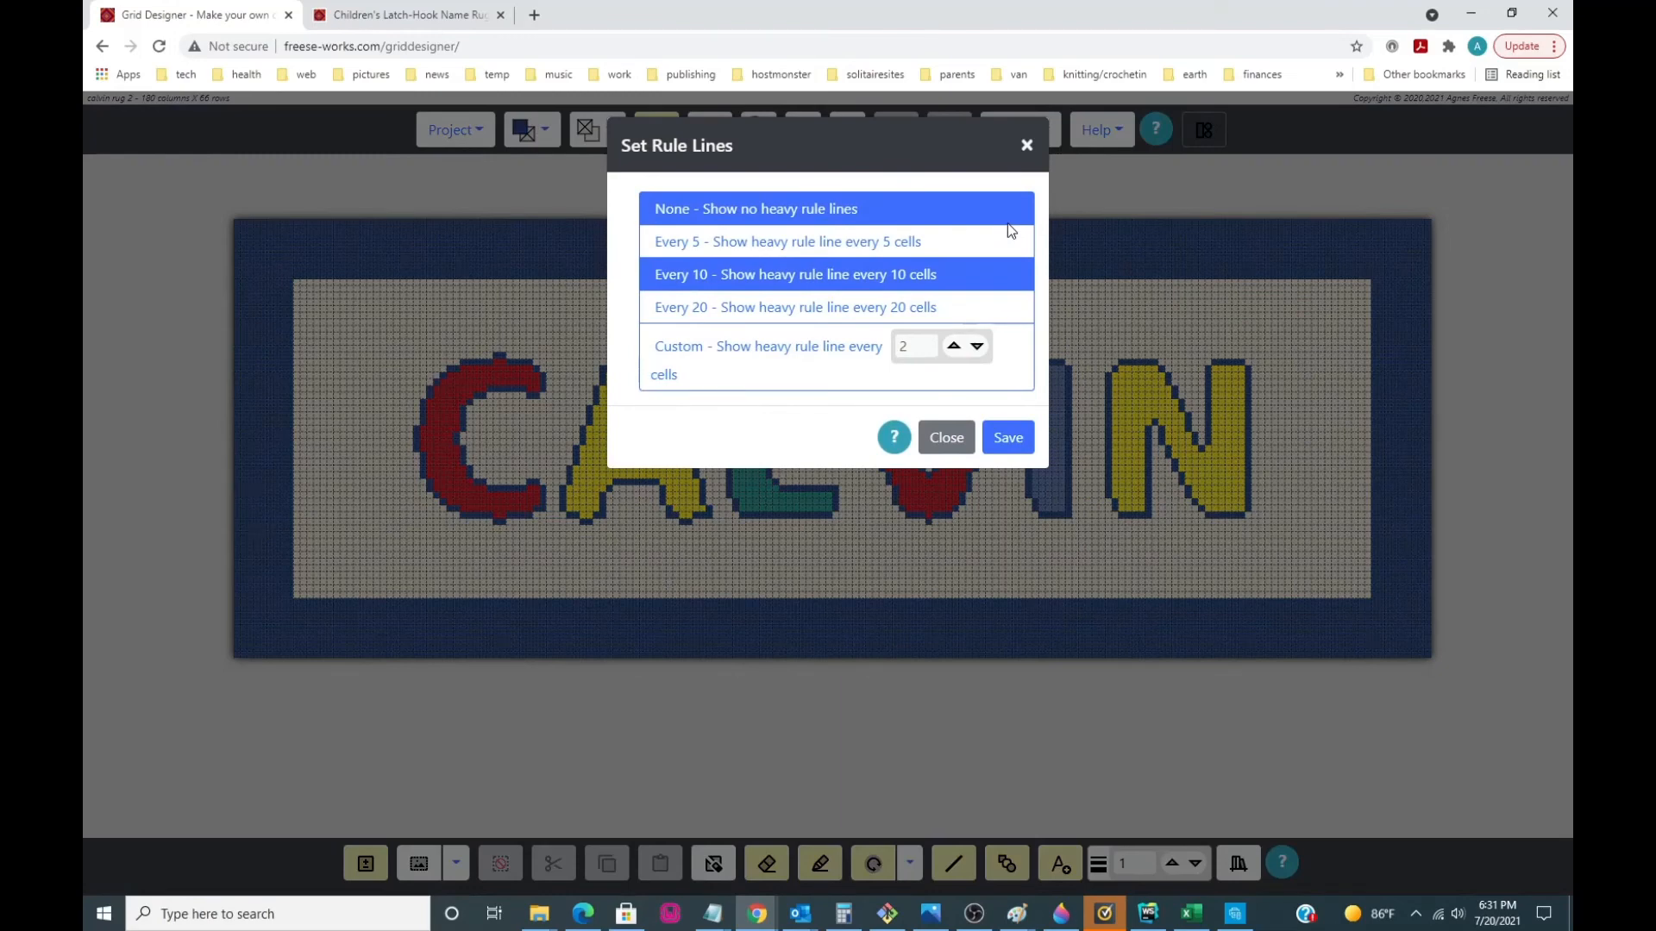
click(729, 240)
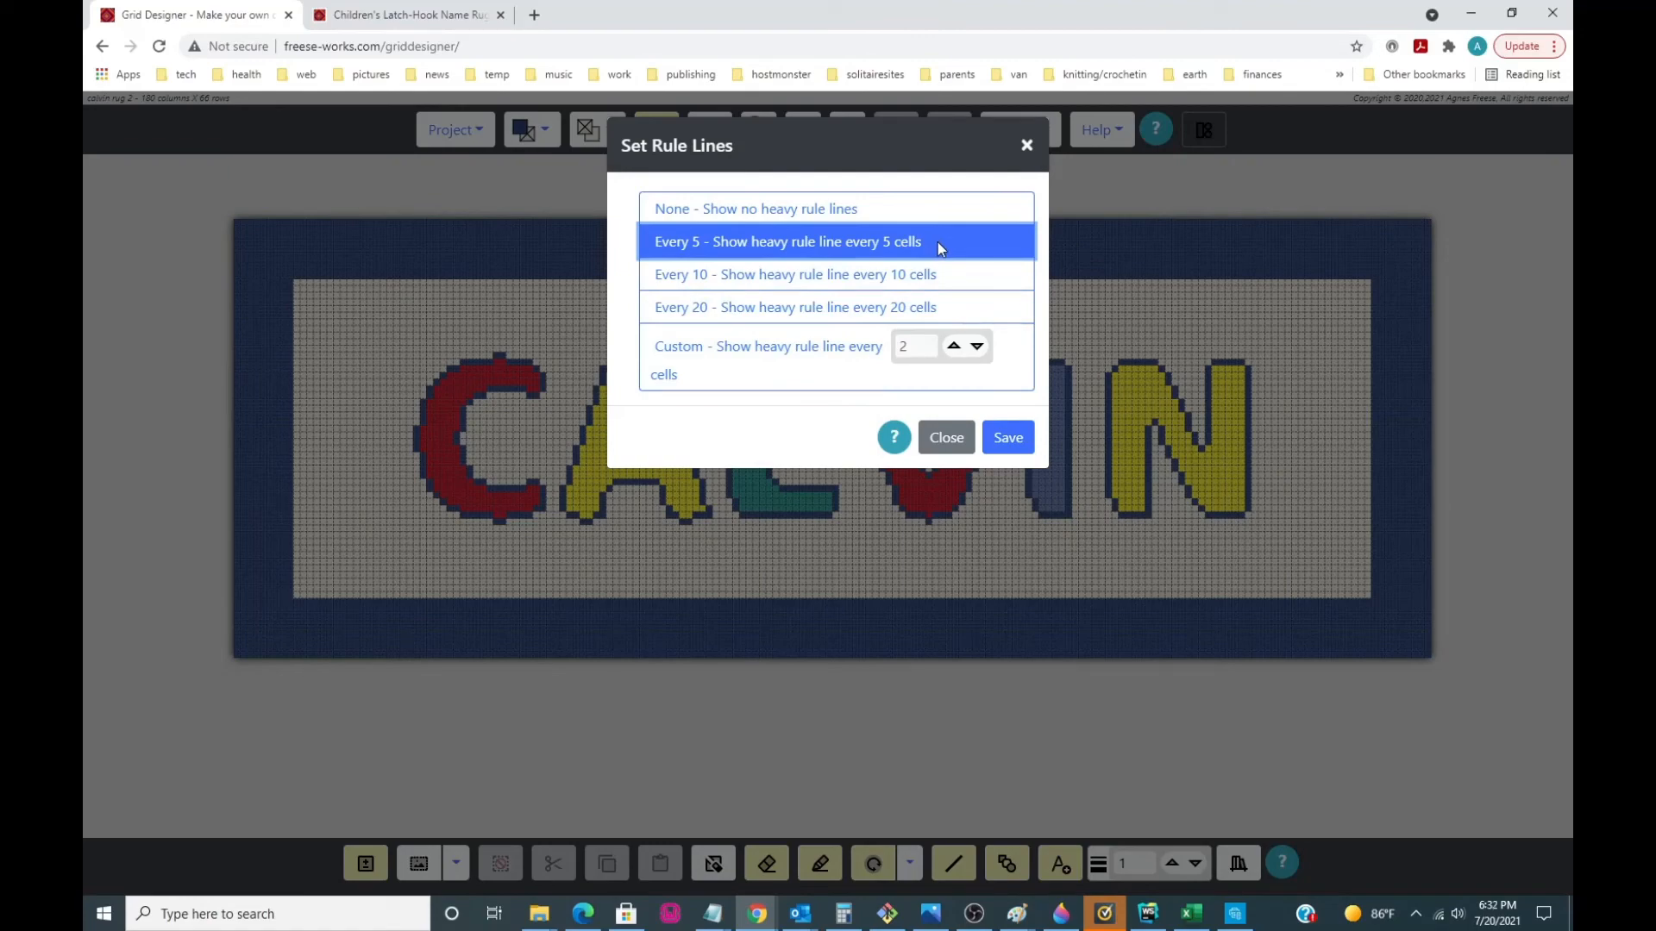
click(1009, 441)
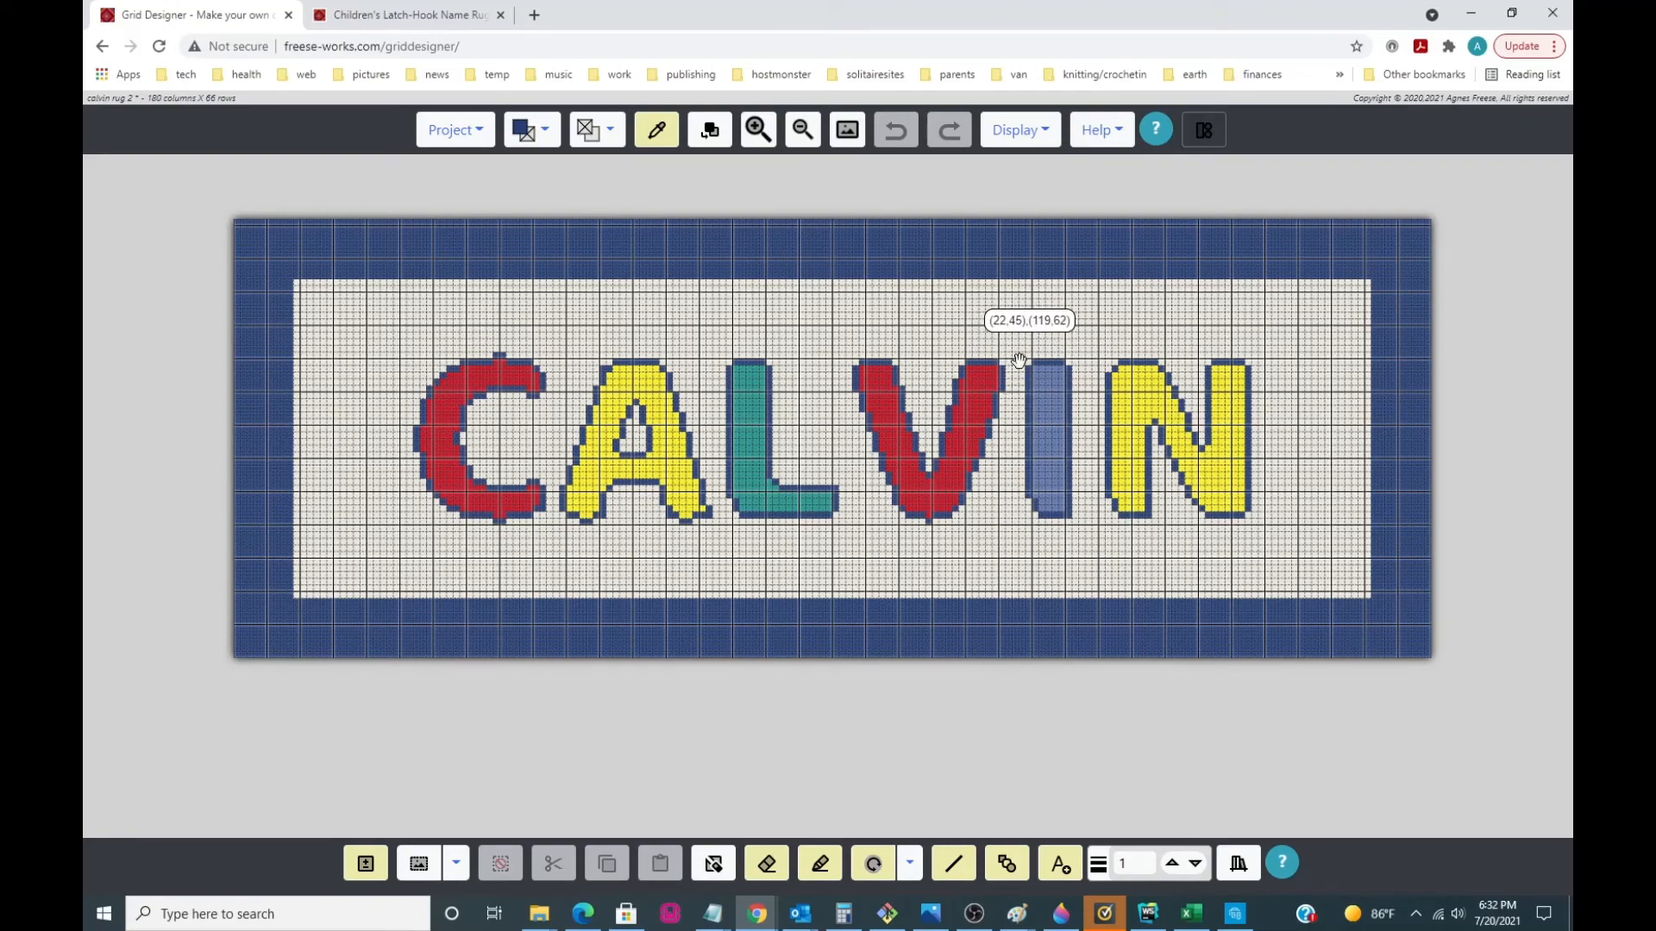
click(1024, 134)
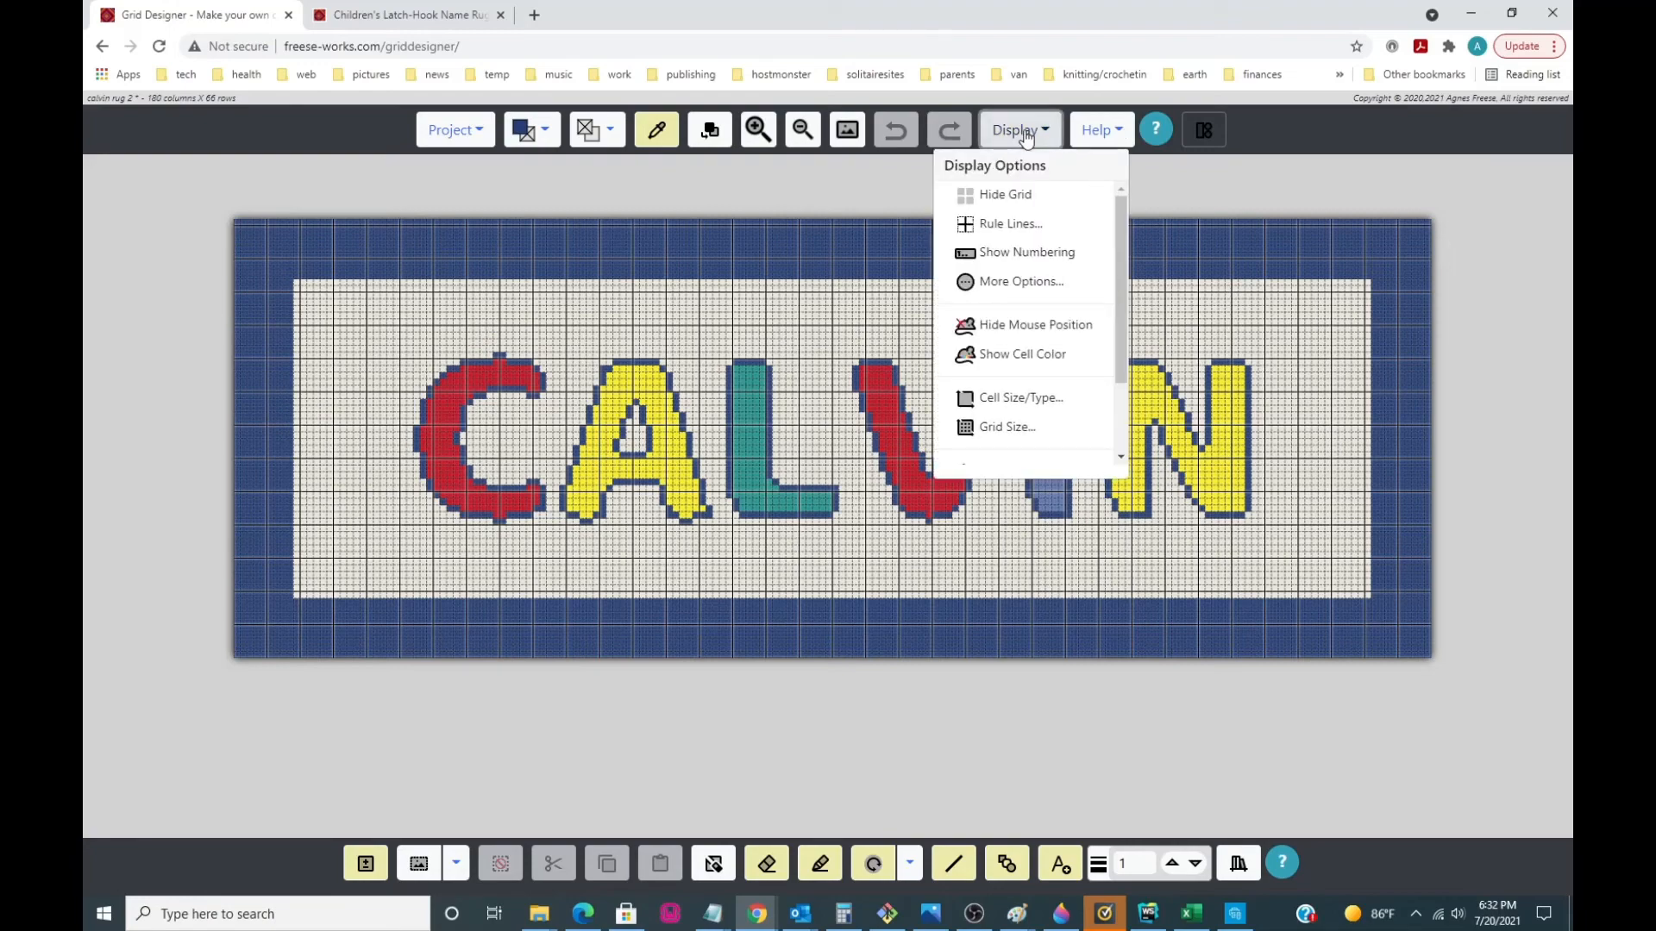
click(1018, 253)
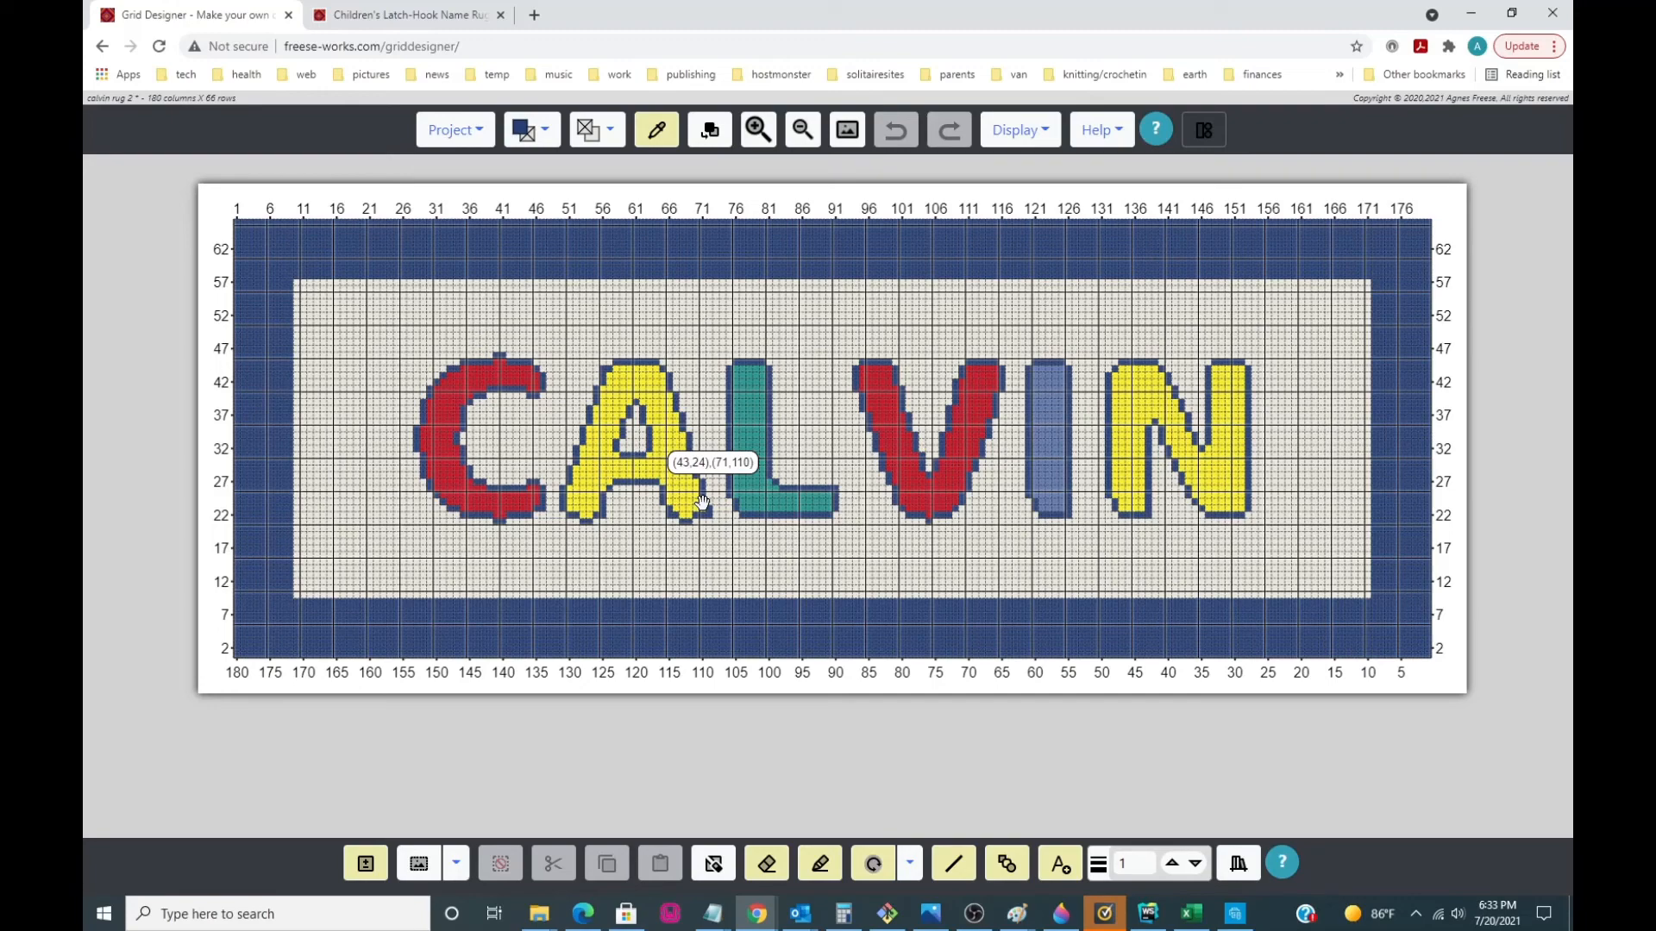
- Examine the additional numbering and printing options, including those for printing symbols over colors, and leave them without saving
click(1039, 131)
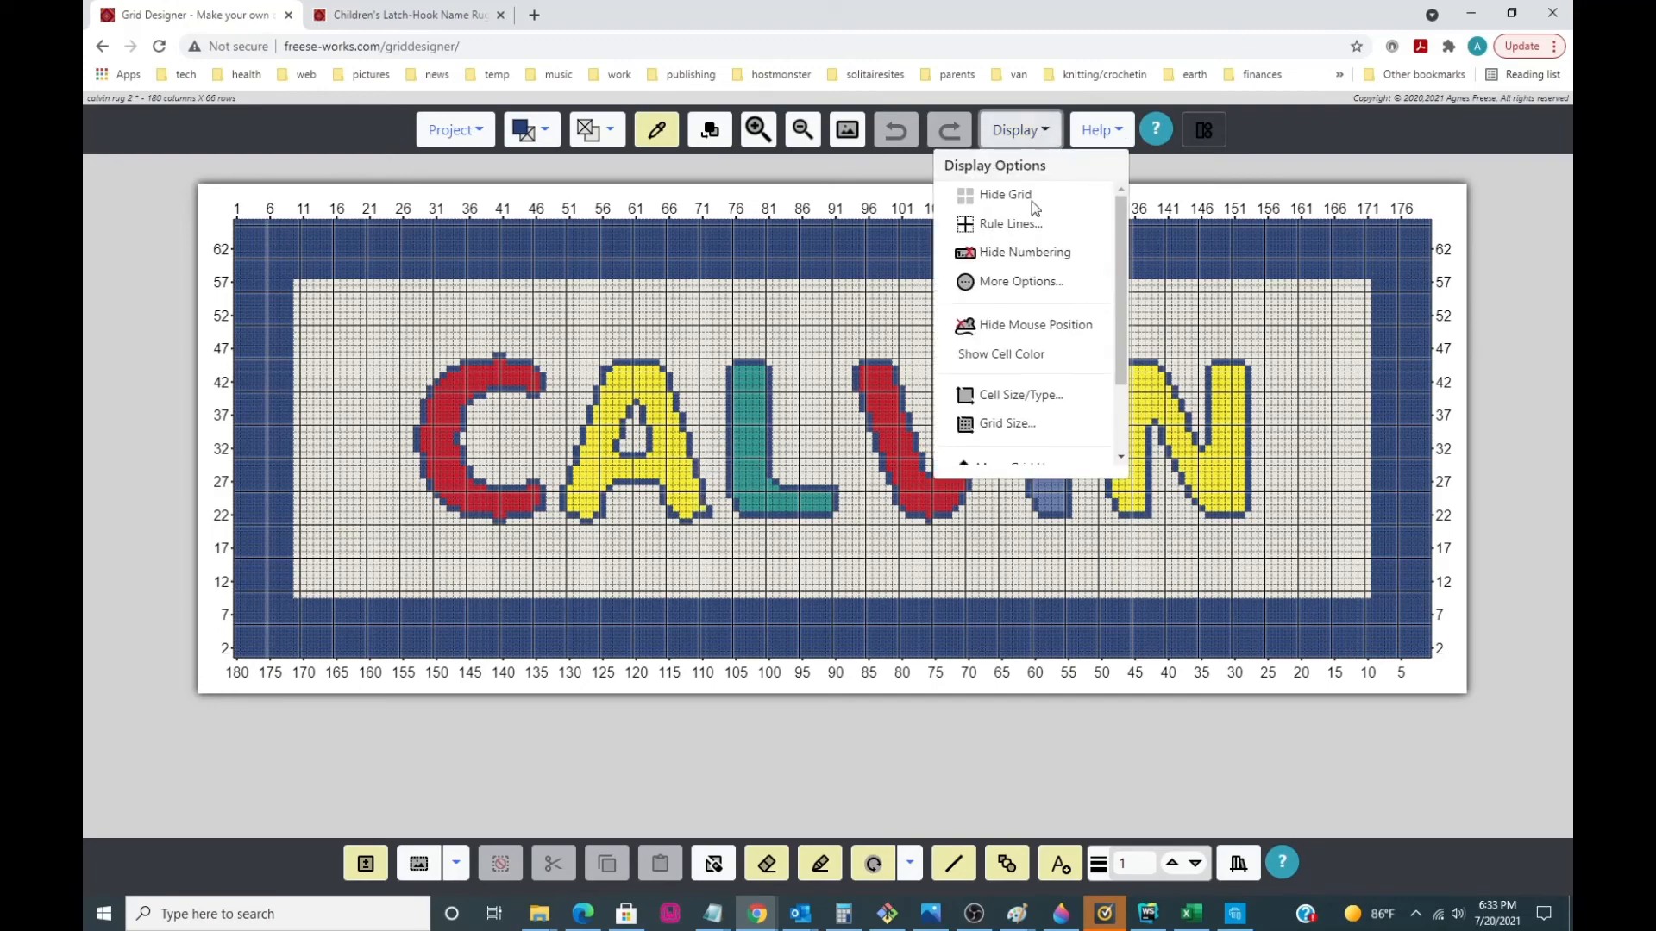
click(1026, 287)
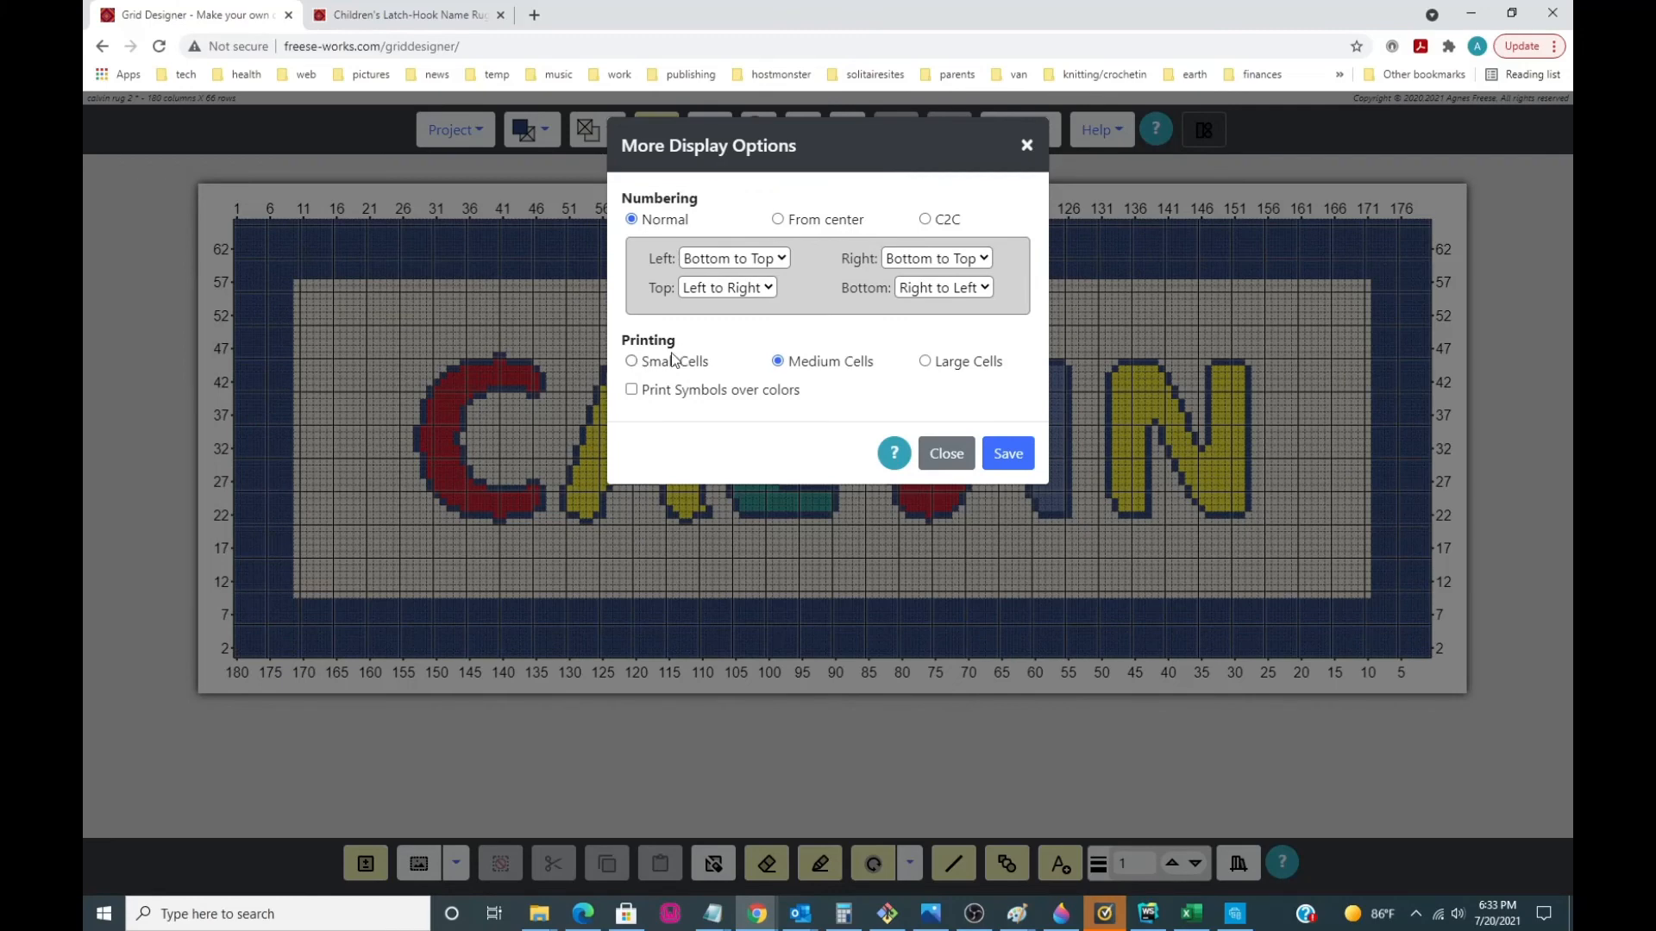
click(632, 390)
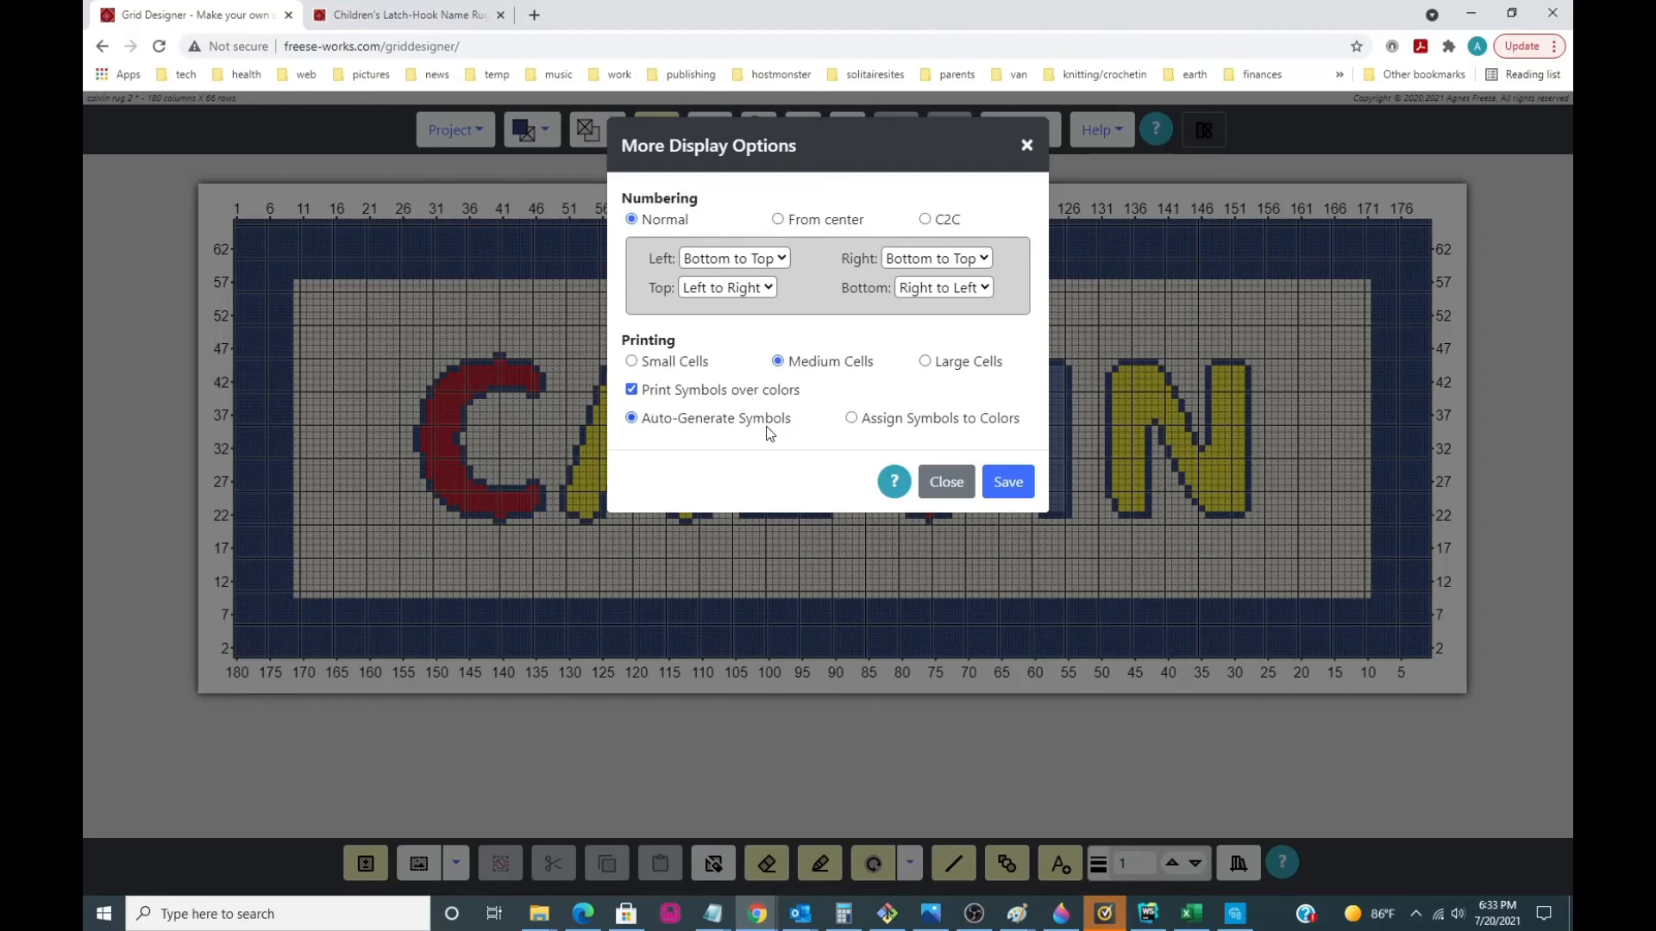
click(631, 389)
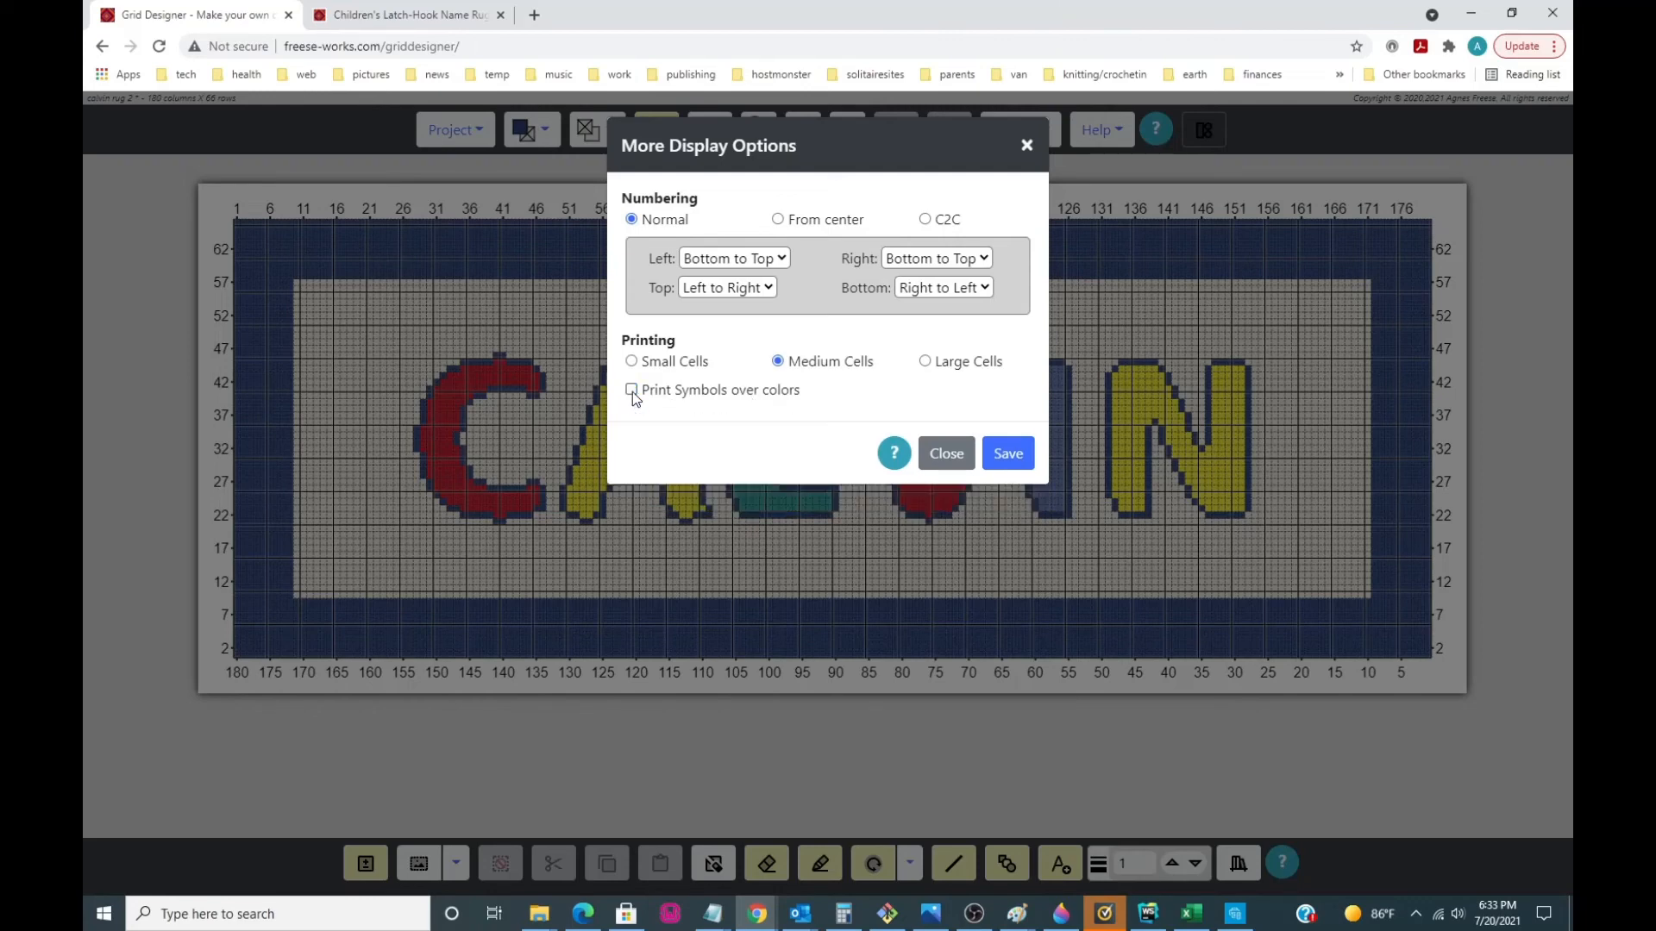
click(944, 462)
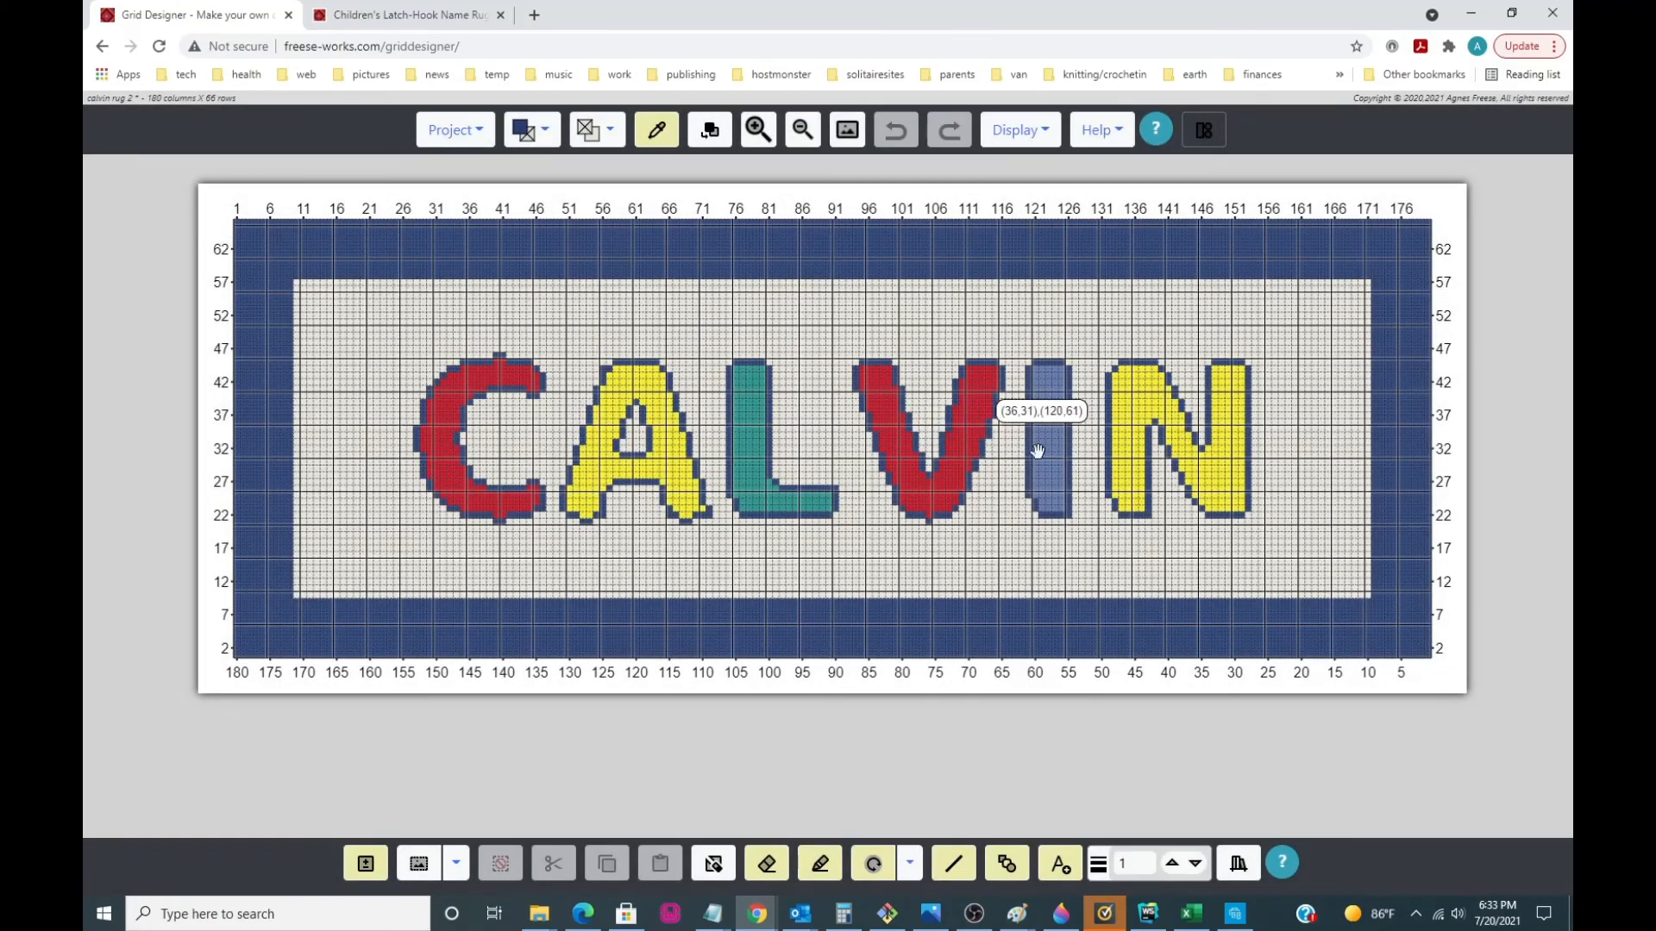
- Preview the design's printed pages through to the colour list, and cancel printing
click(450, 130)
scroll(461, 379, down, 3)
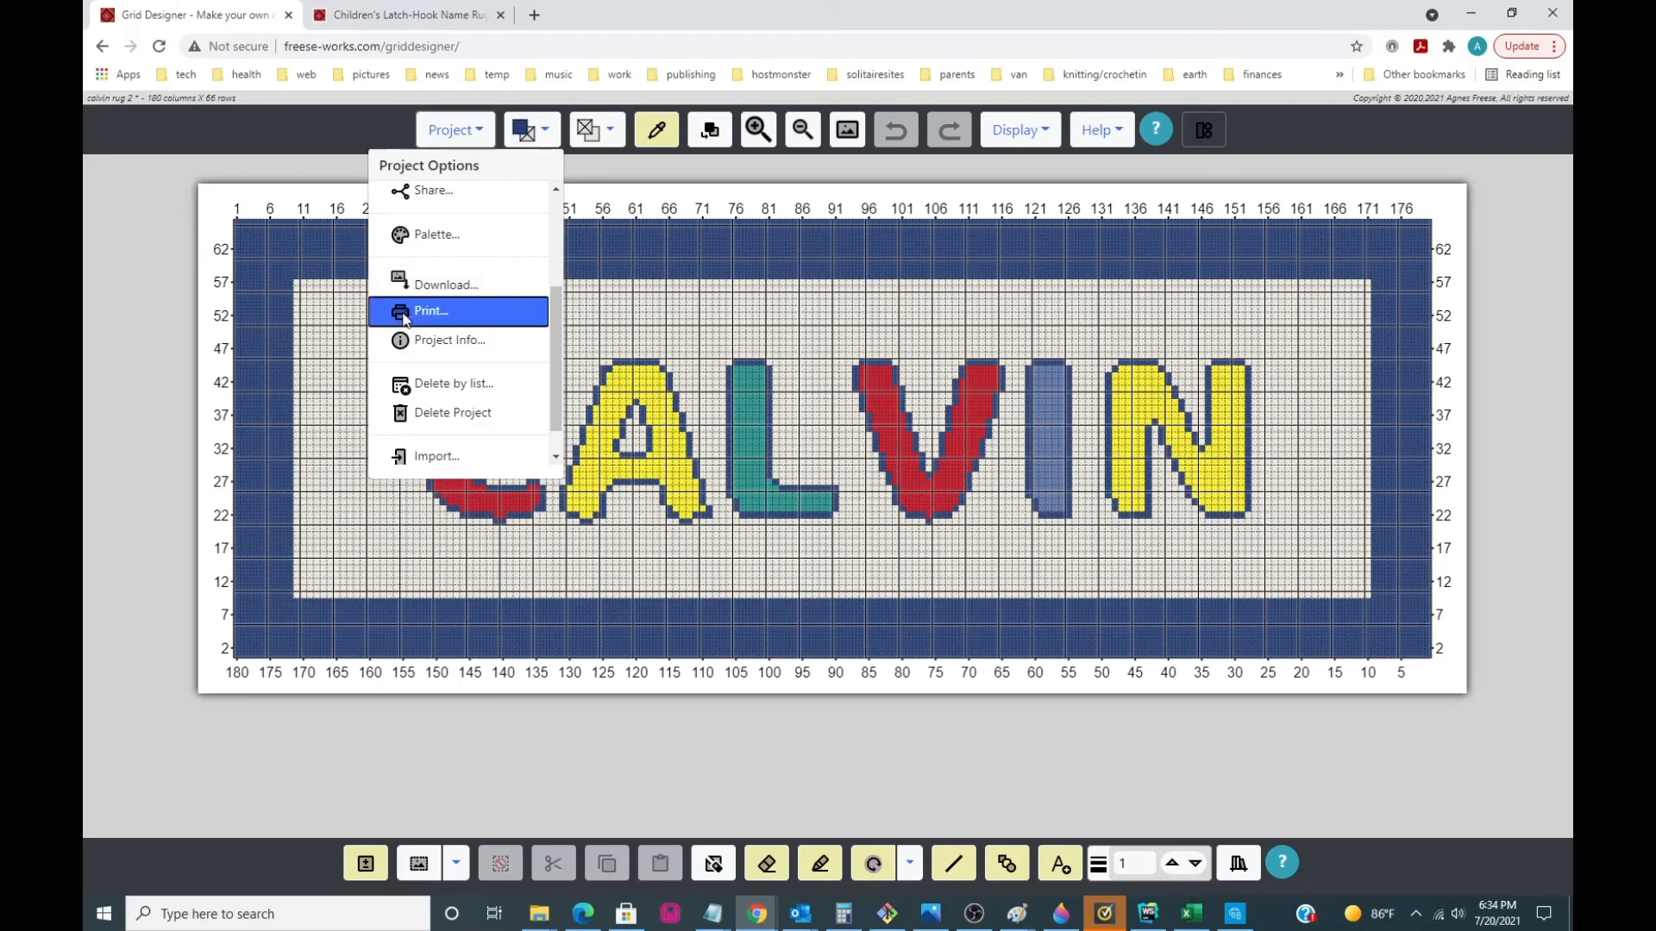
click(404, 312)
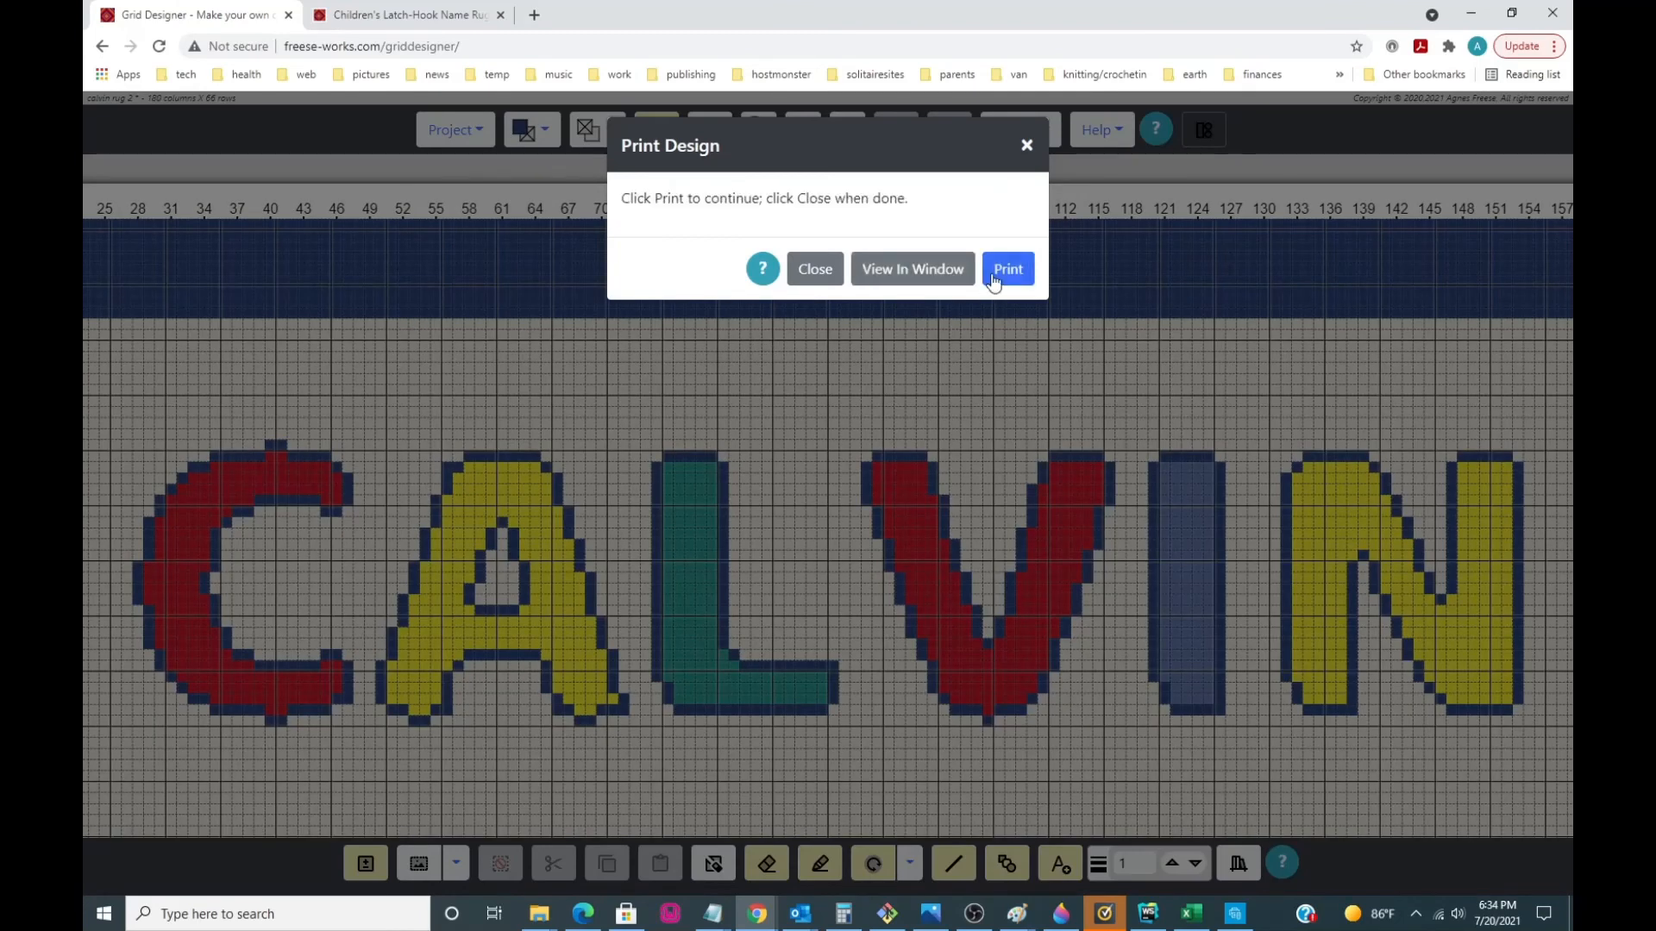
click(1002, 266)
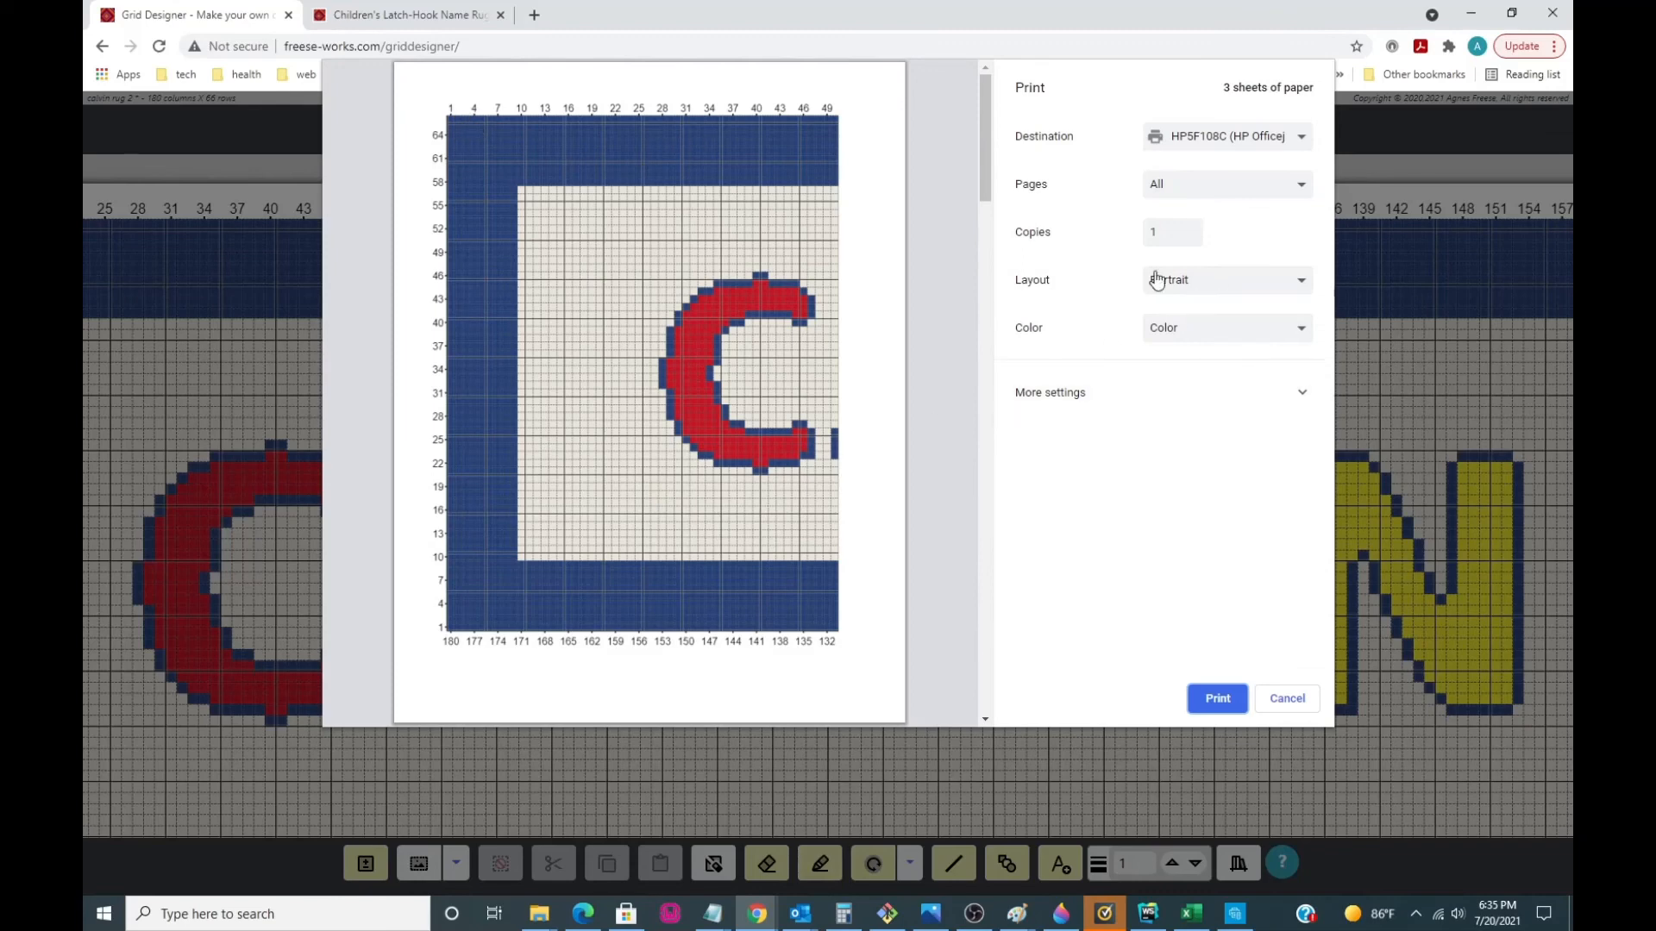
drag(984, 148, 1015, 618)
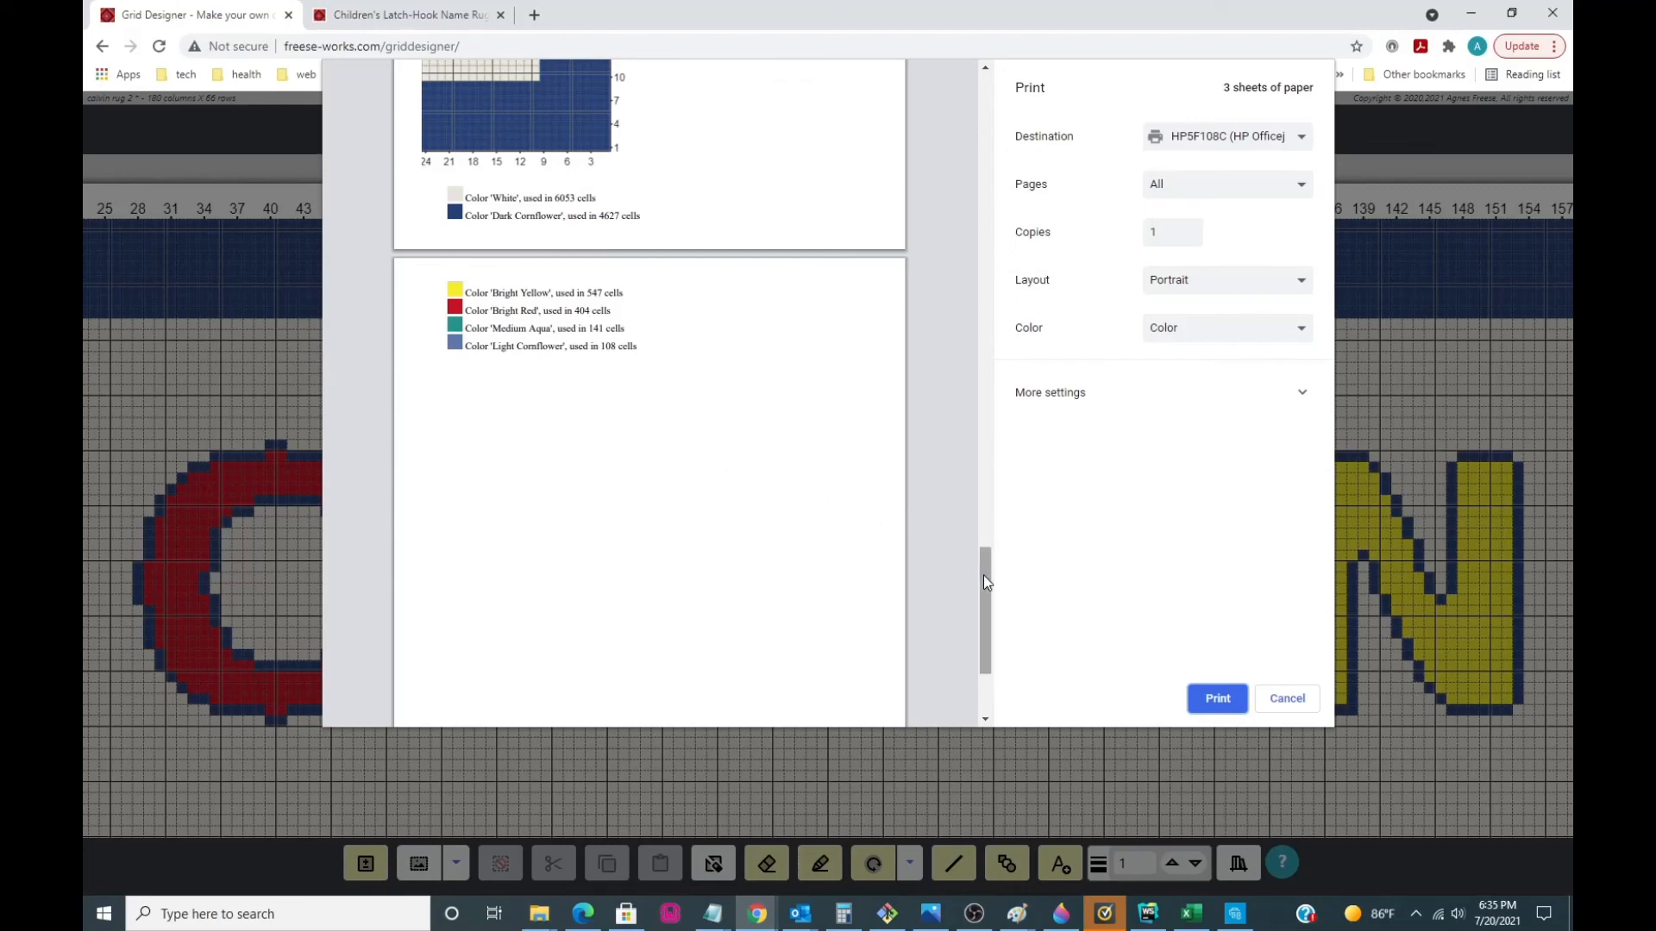
drag(983, 576, 1028, 93)
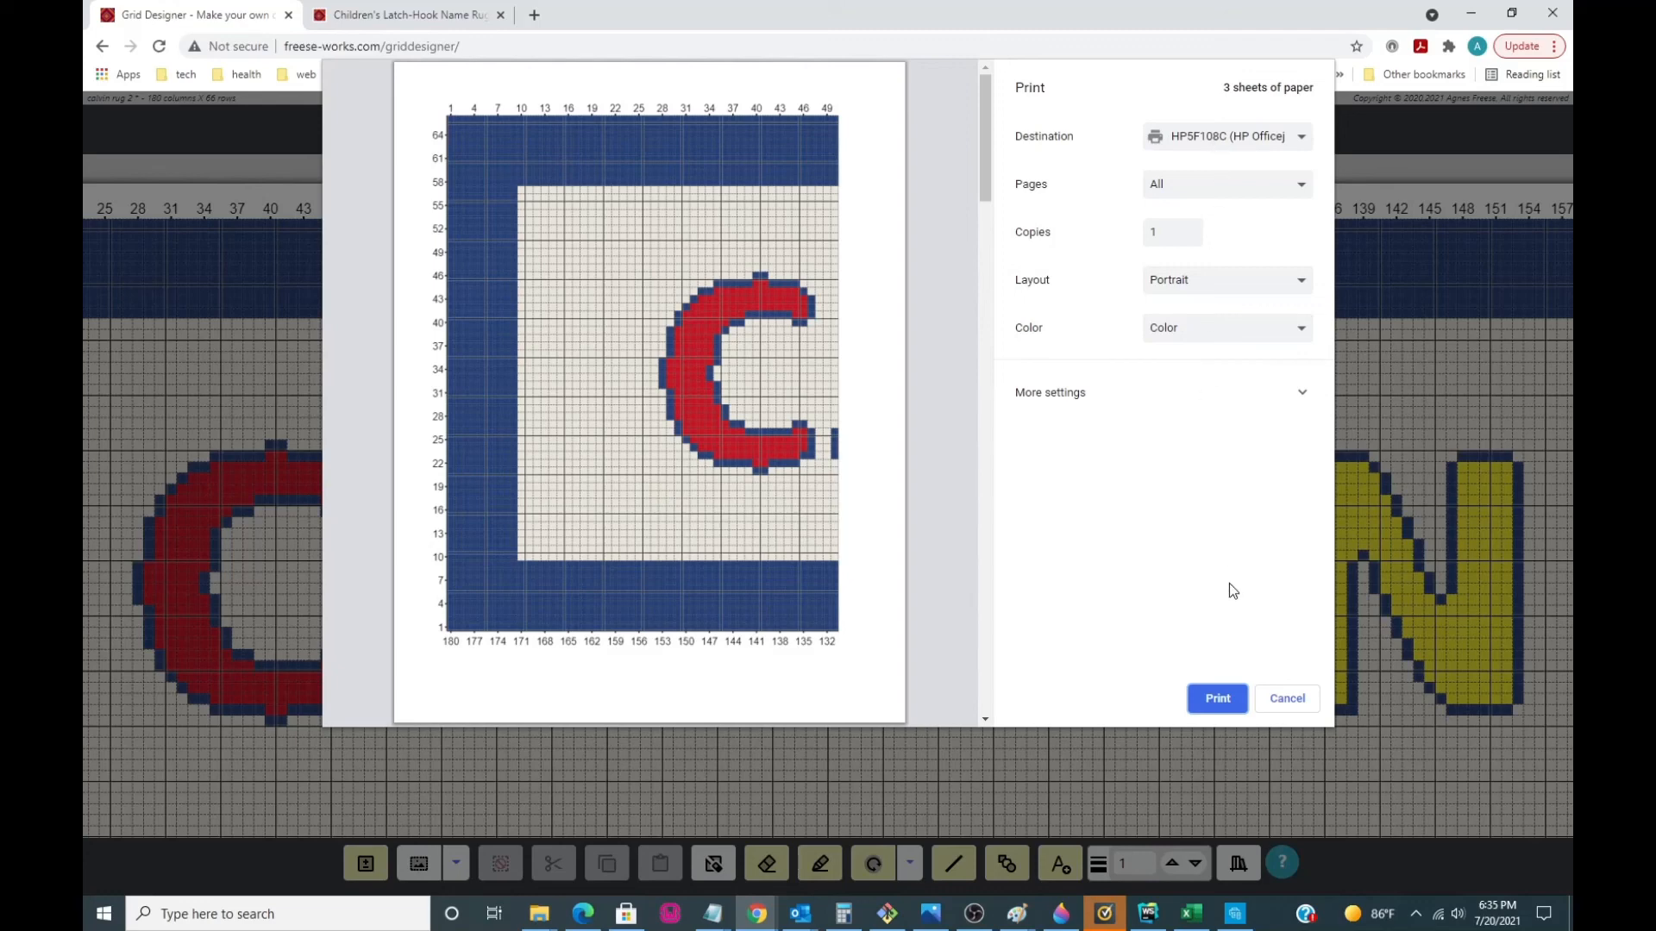
click(1288, 701)
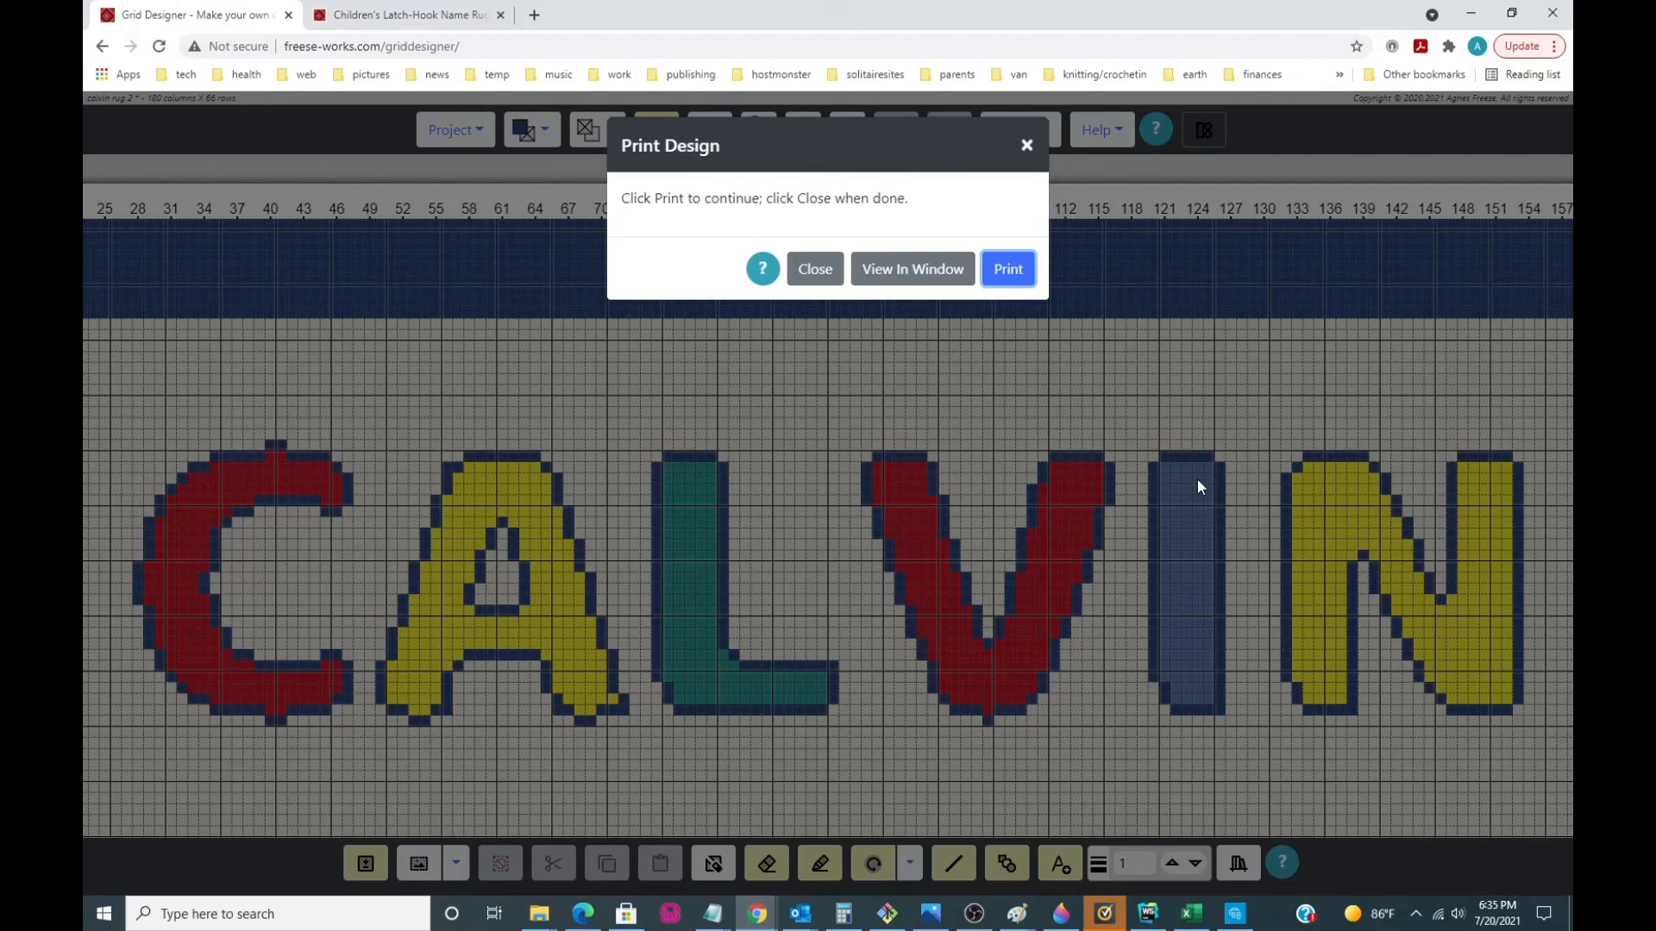
click(807, 271)
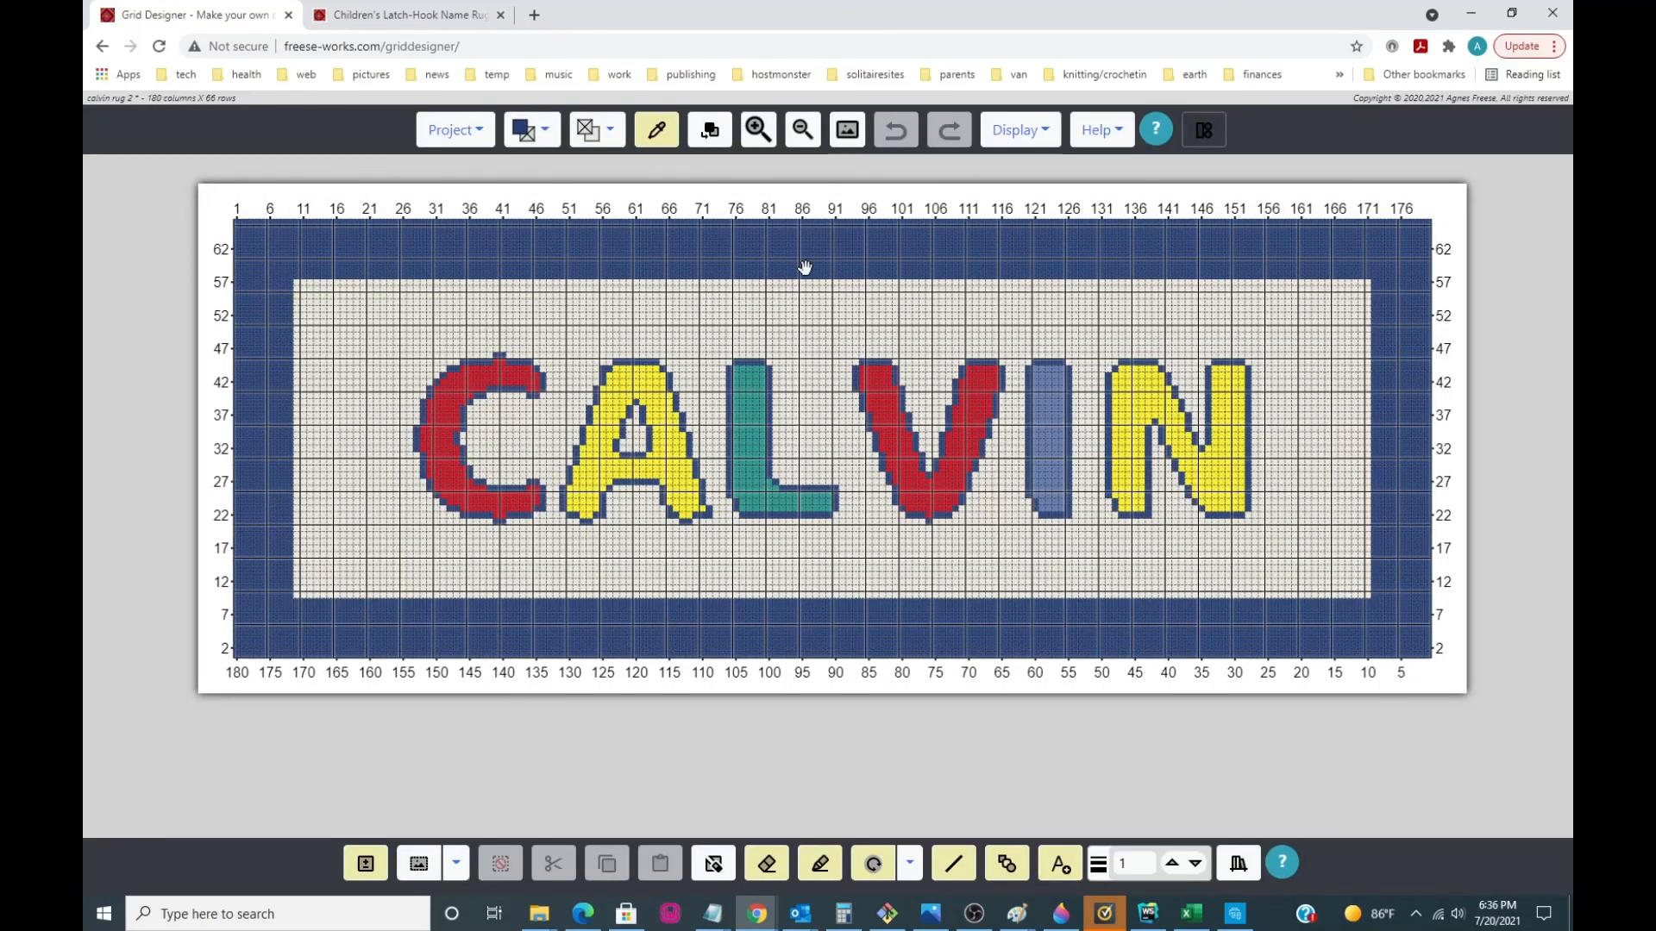